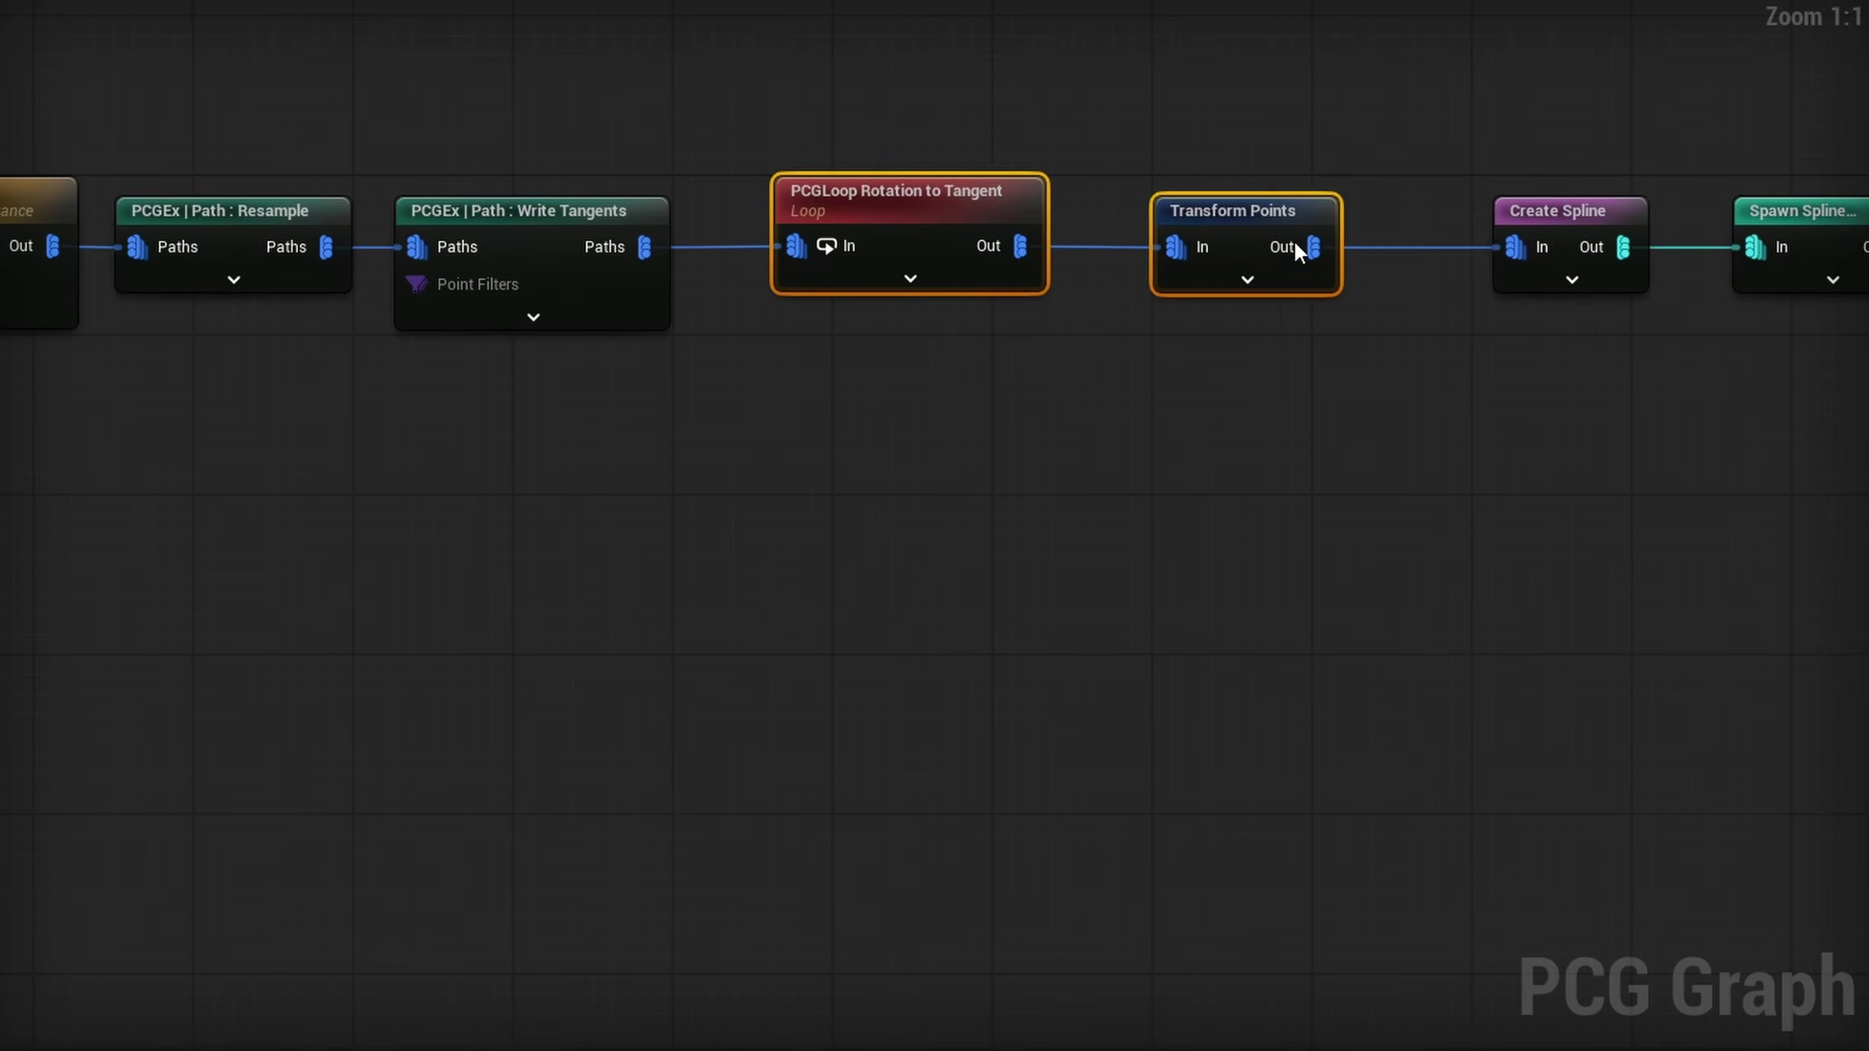
Shift the PCGLoop Rotation to Tangent and Transform Points nodes toward Write Tangents, widening the gap before Create Spline
drag(835, 444, 1215, 265)
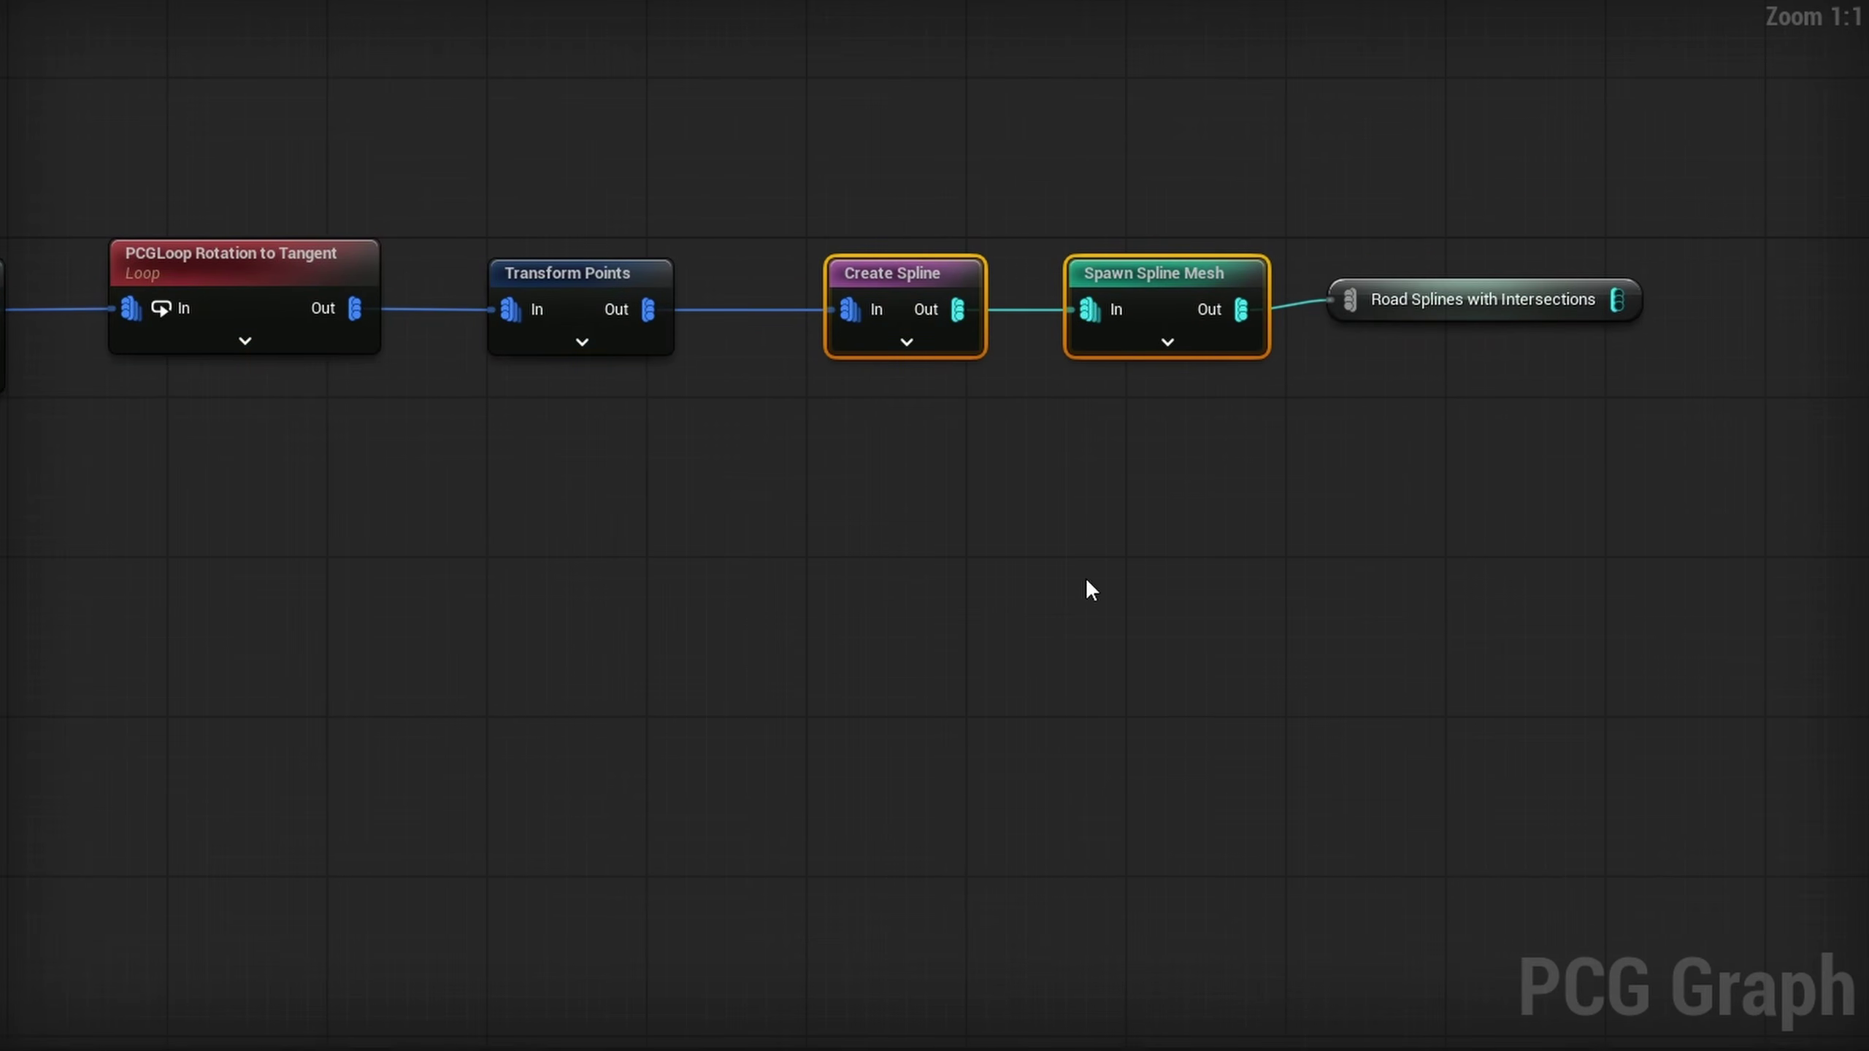
drag(574, 294, 537, 292)
right_drag(537, 292, 833, 322)
drag(938, 195, 526, 309)
drag(878, 162, 688, 550)
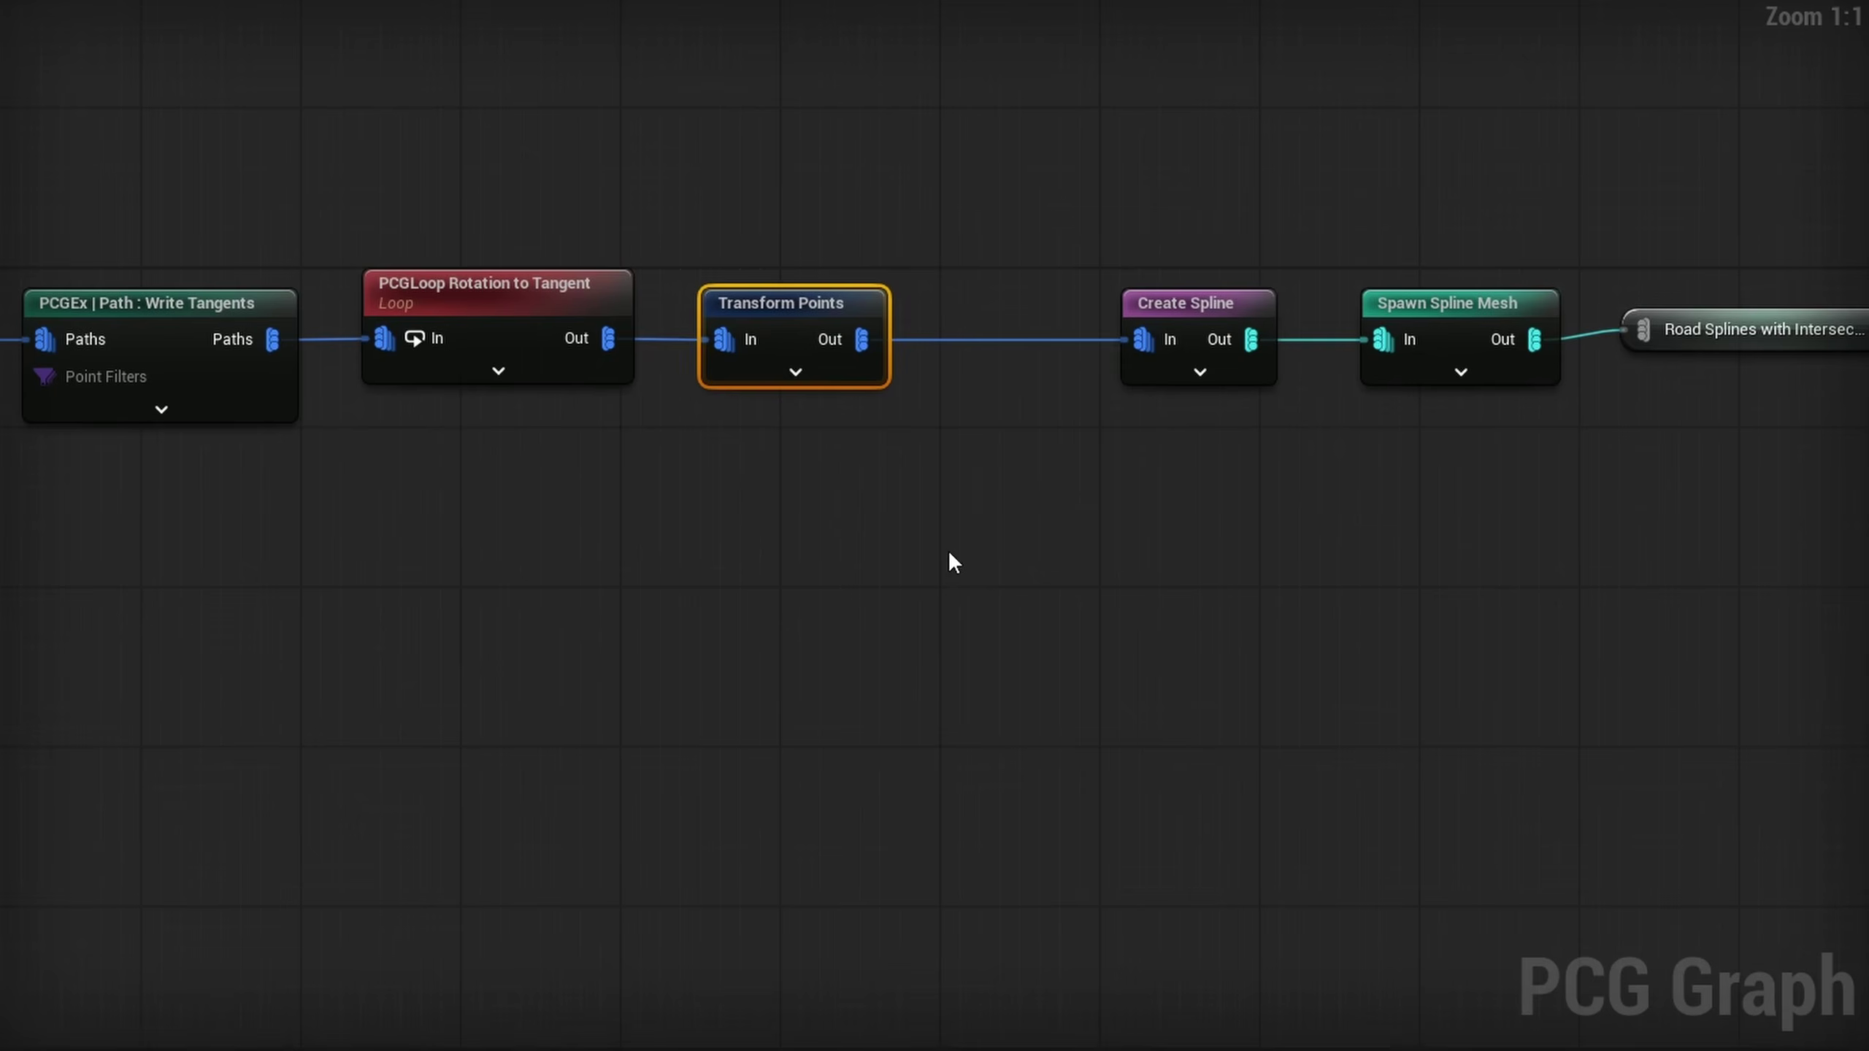
Add a PCGEx Clipper2 Rect Clip node below the chain and connect the Transform Points output to its Paths input
right_click(982, 520)
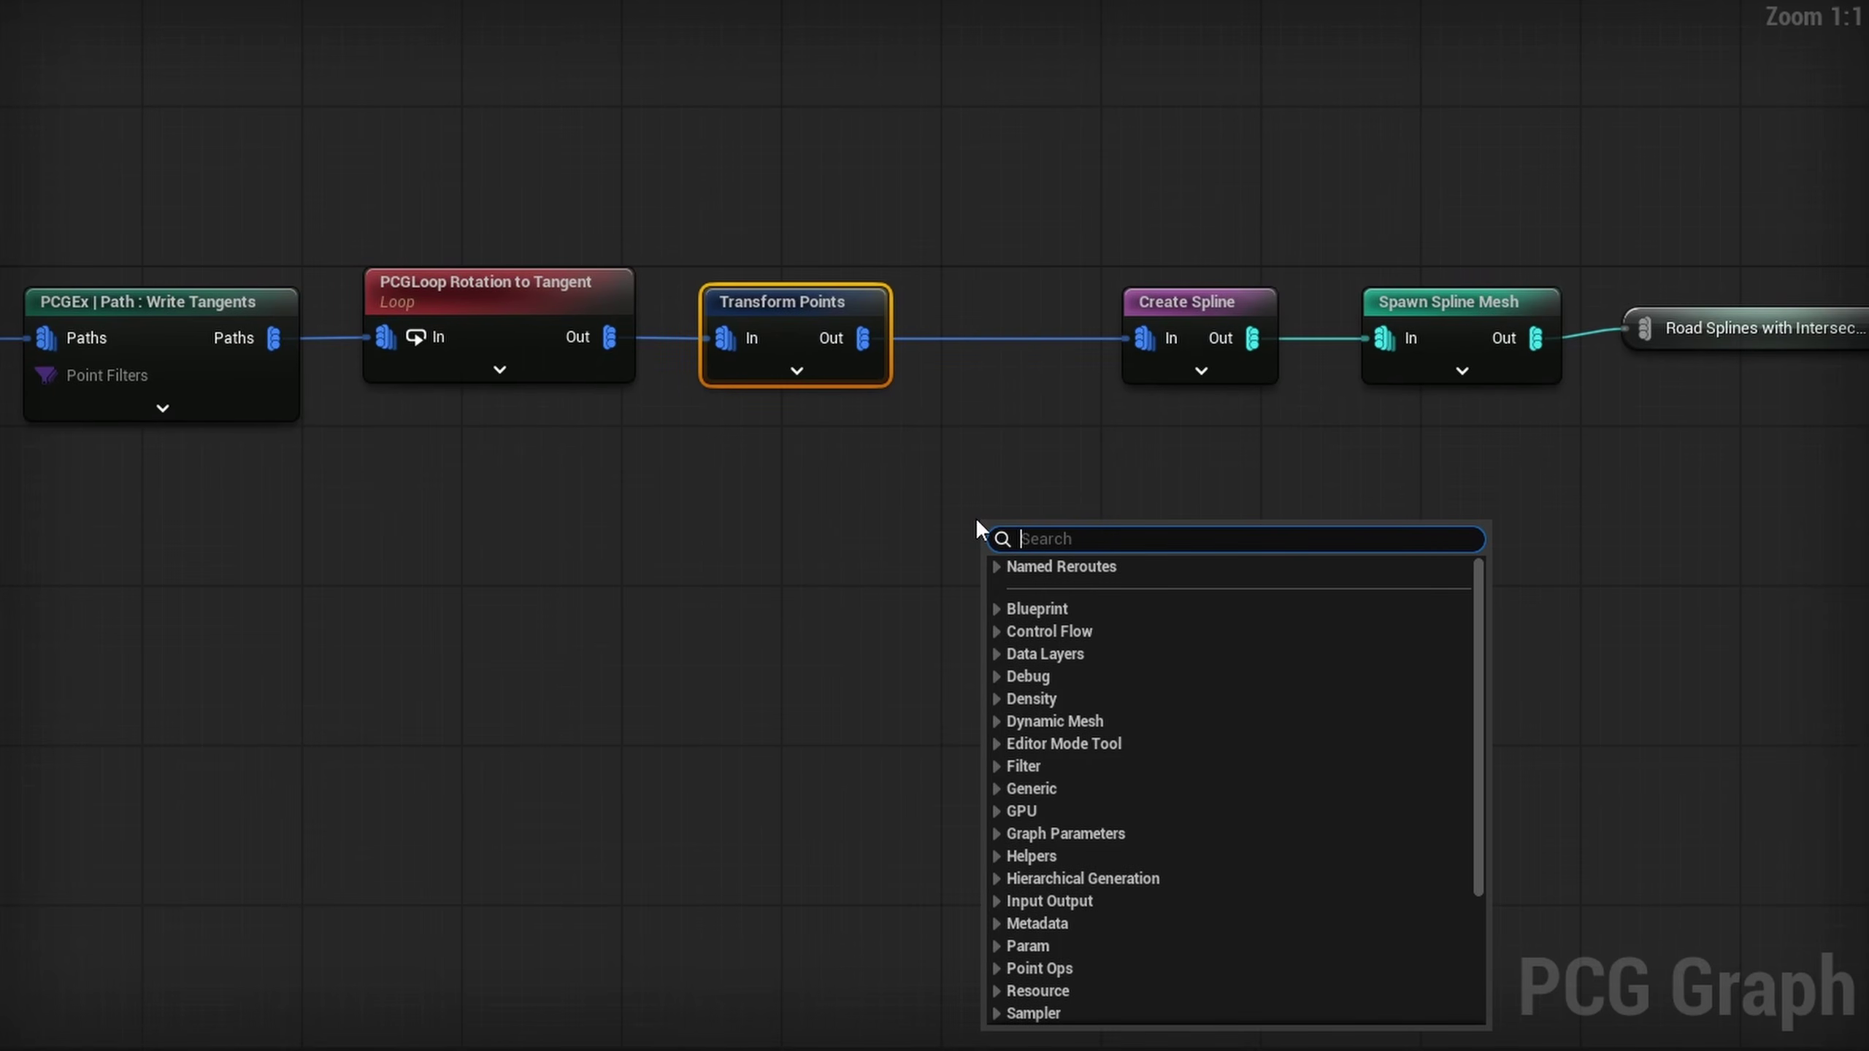
text(rect cli)
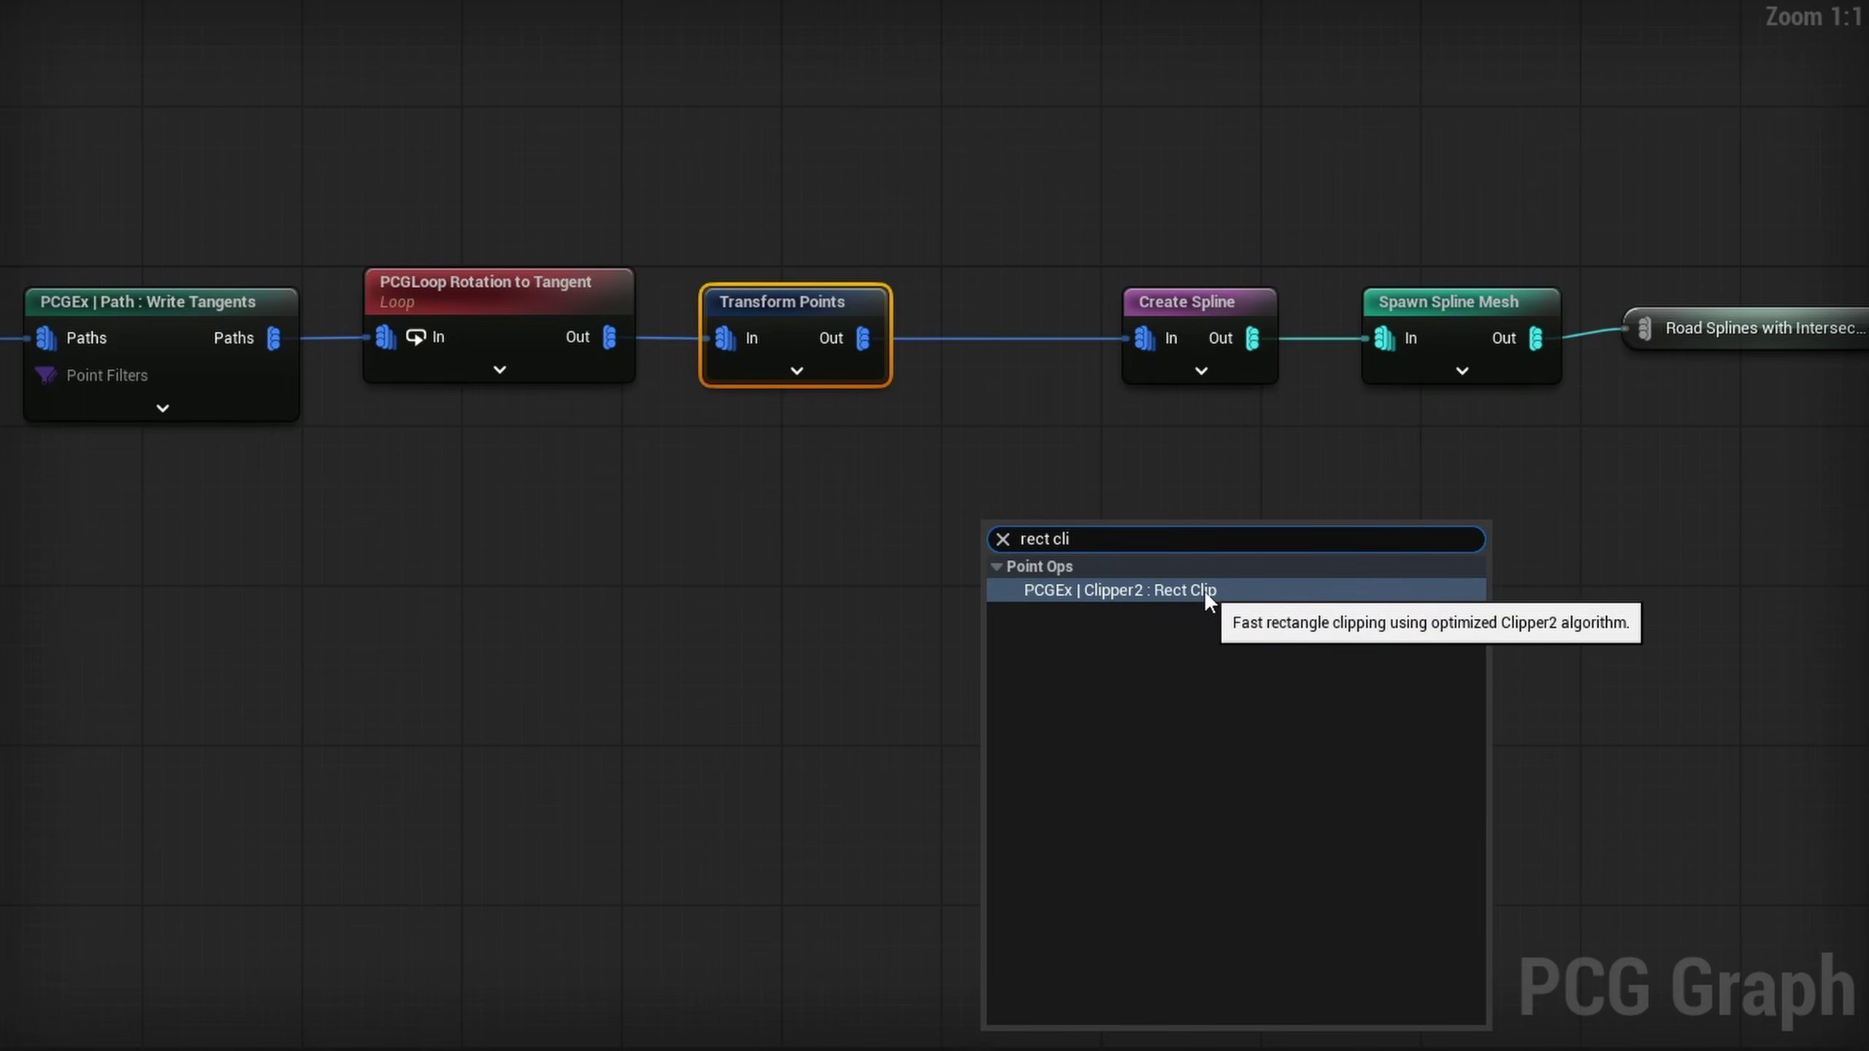
click(1106, 590)
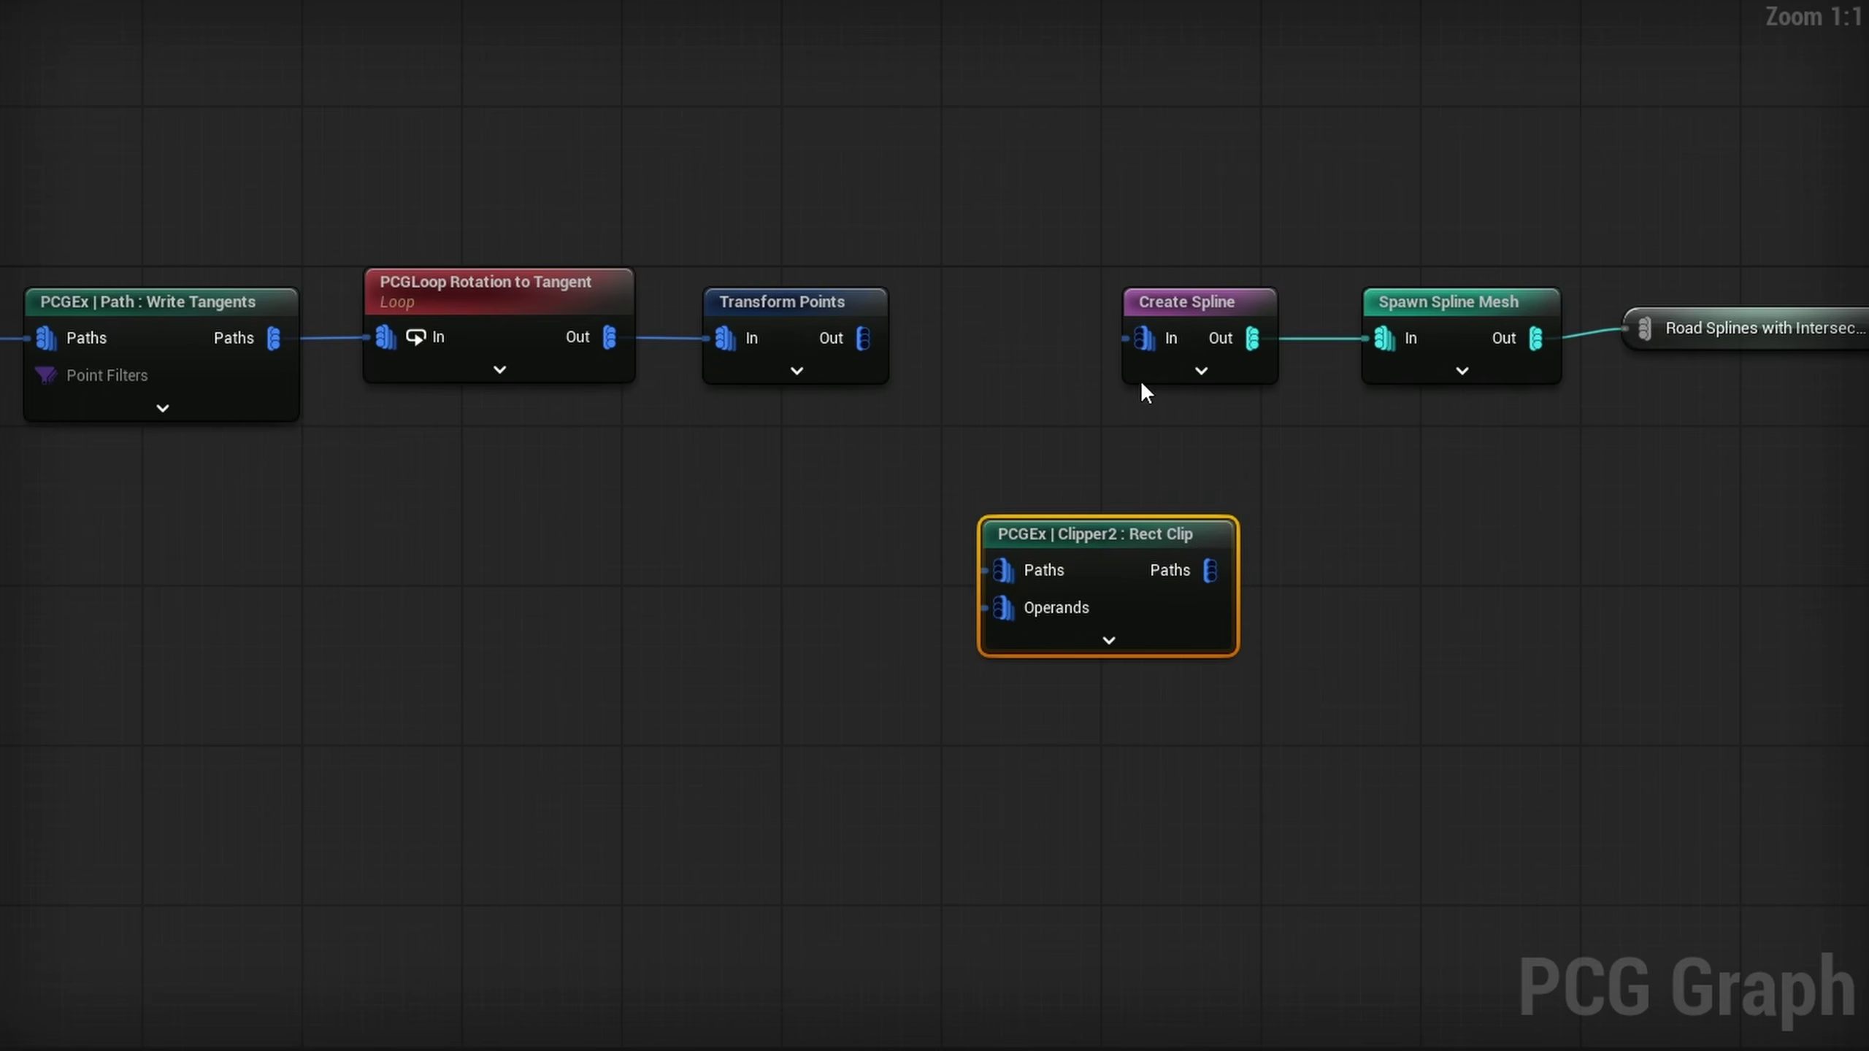
drag(863, 338, 1013, 576)
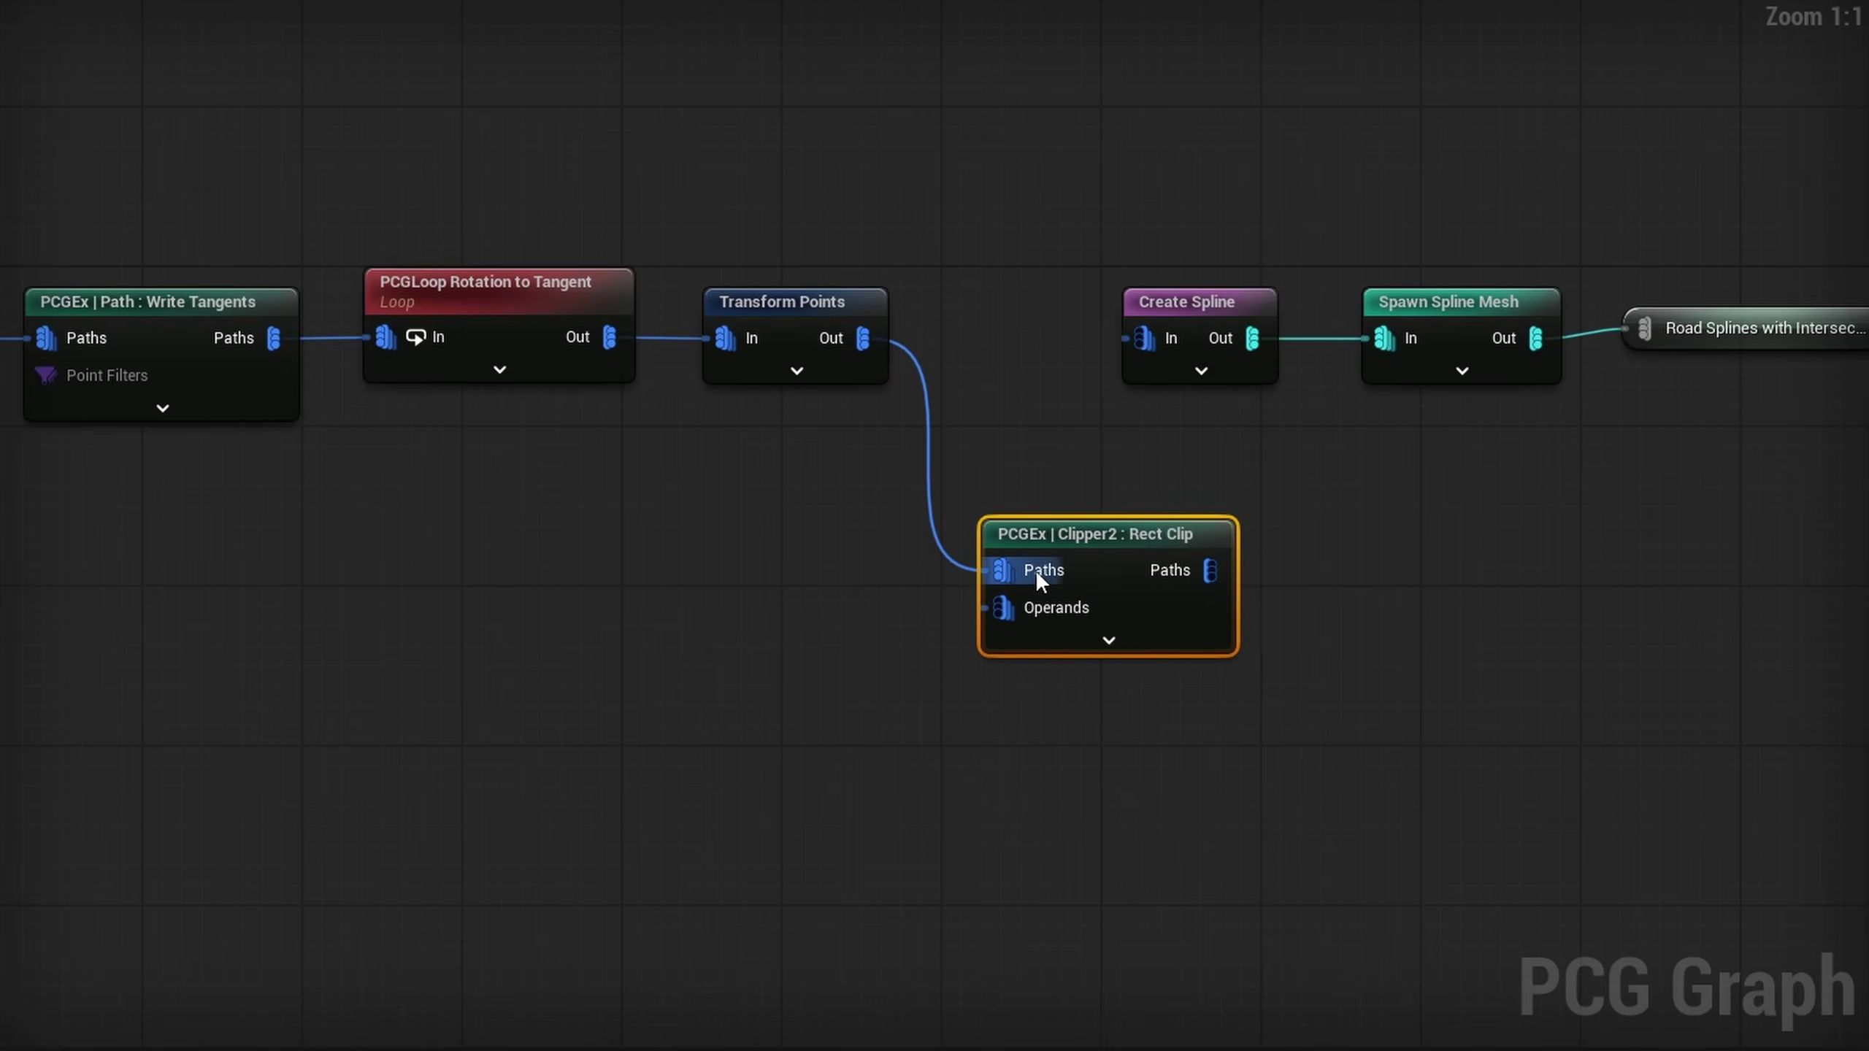
drag(1102, 573, 1143, 580)
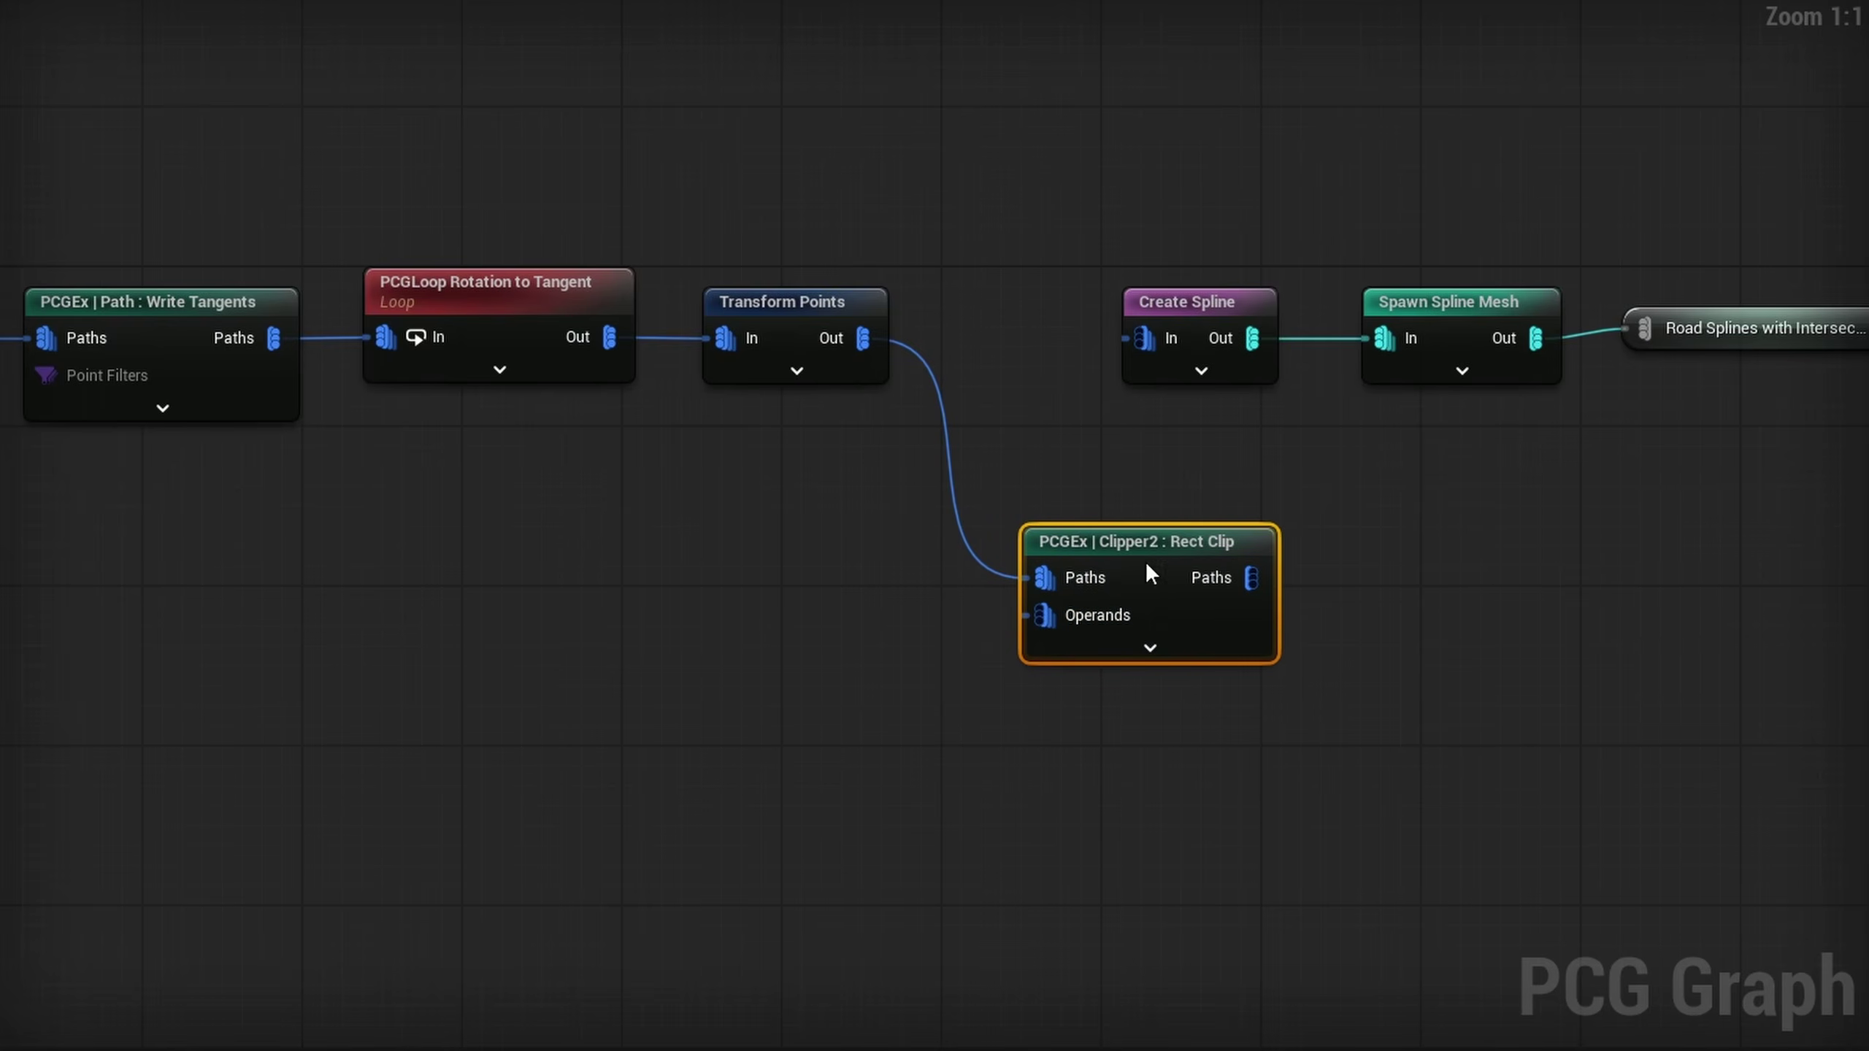
Add a Get Actor Data node beside Rect Clip and set its data retrieval mode to Get Single Point
right_drag(637, 627, 601, 607)
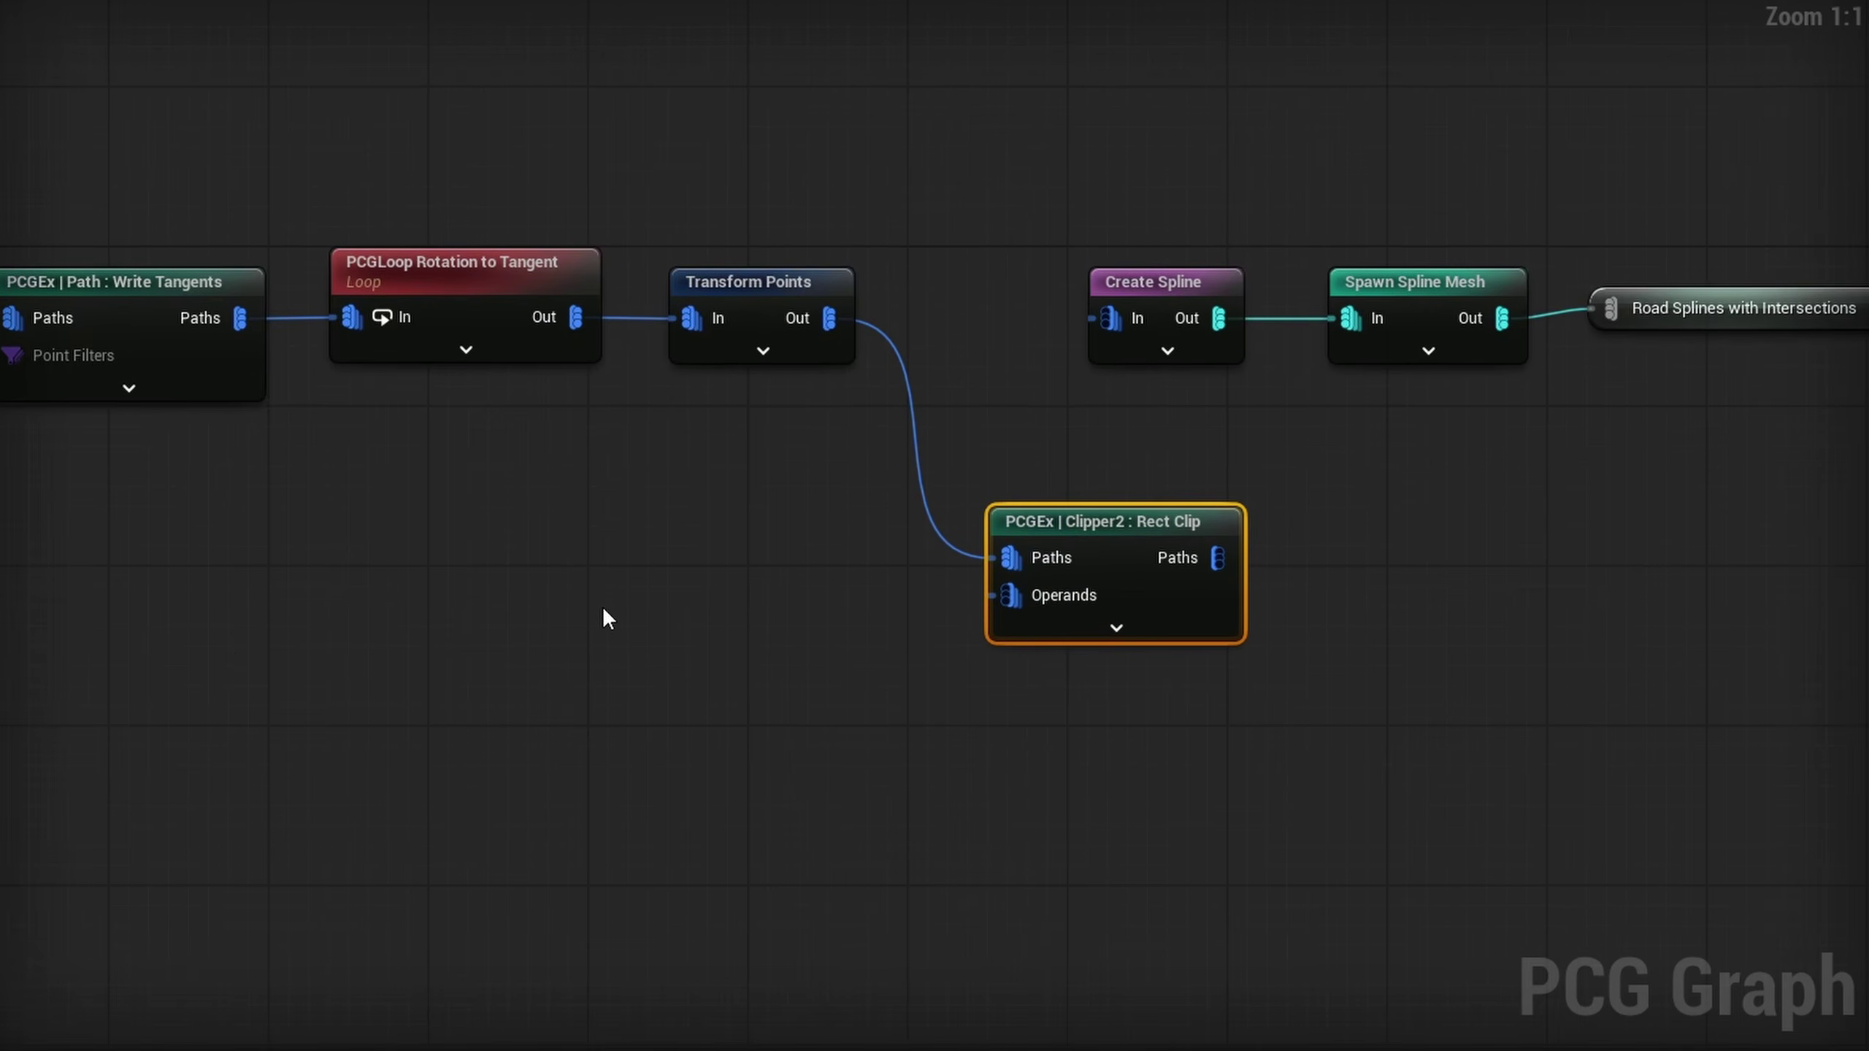
right_click(602, 607)
text(get actor da)
click(697, 724)
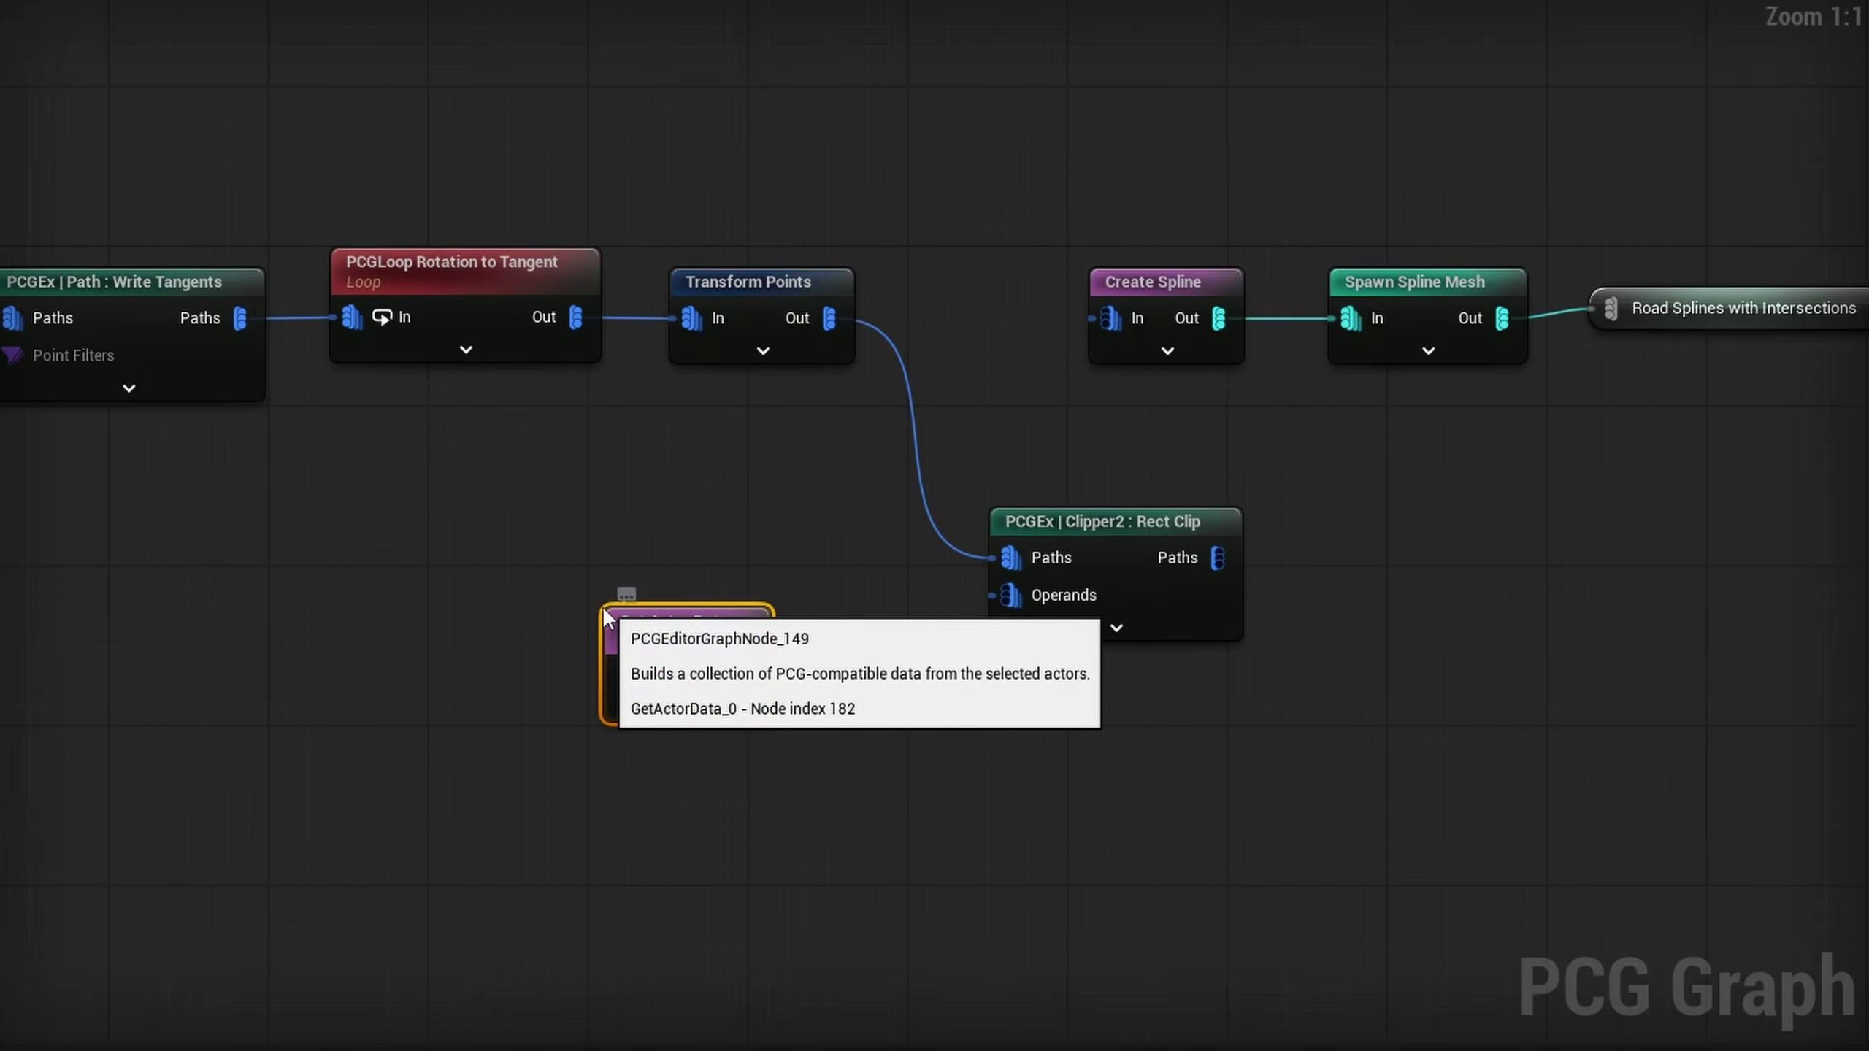
drag(655, 640, 718, 619)
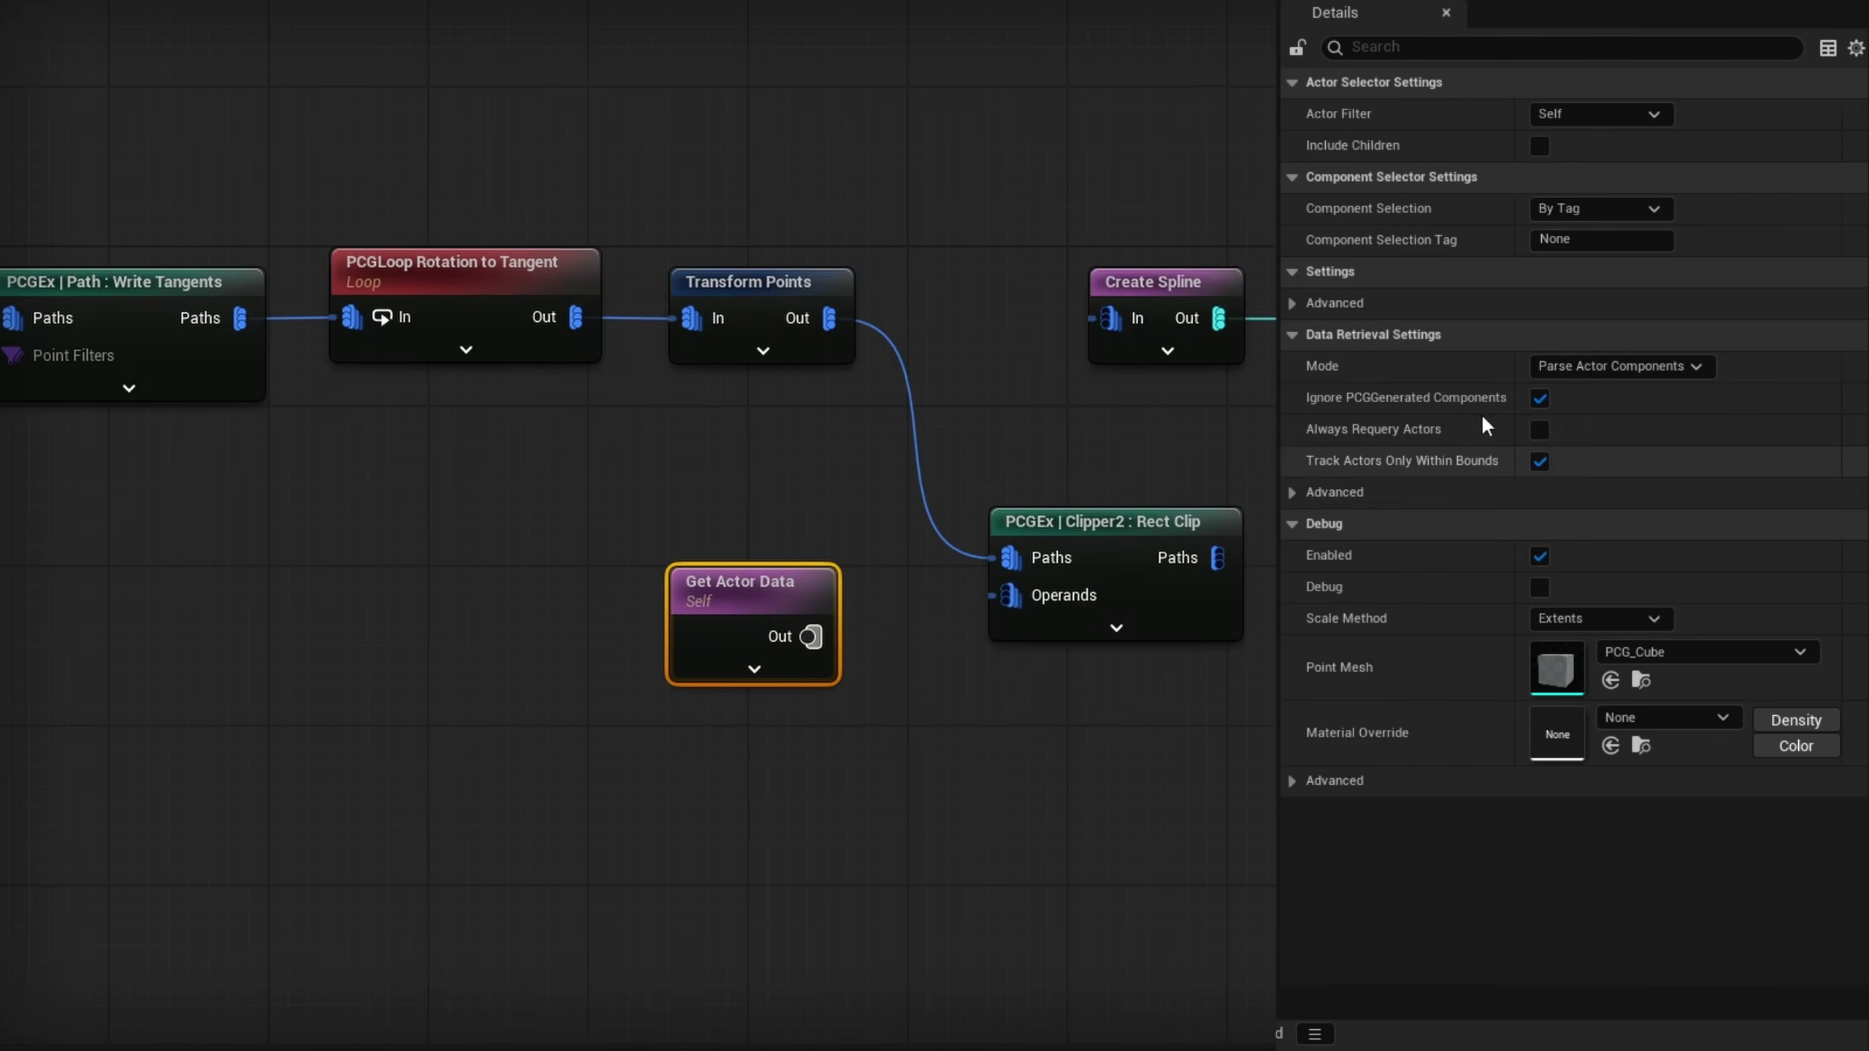
click(1589, 372)
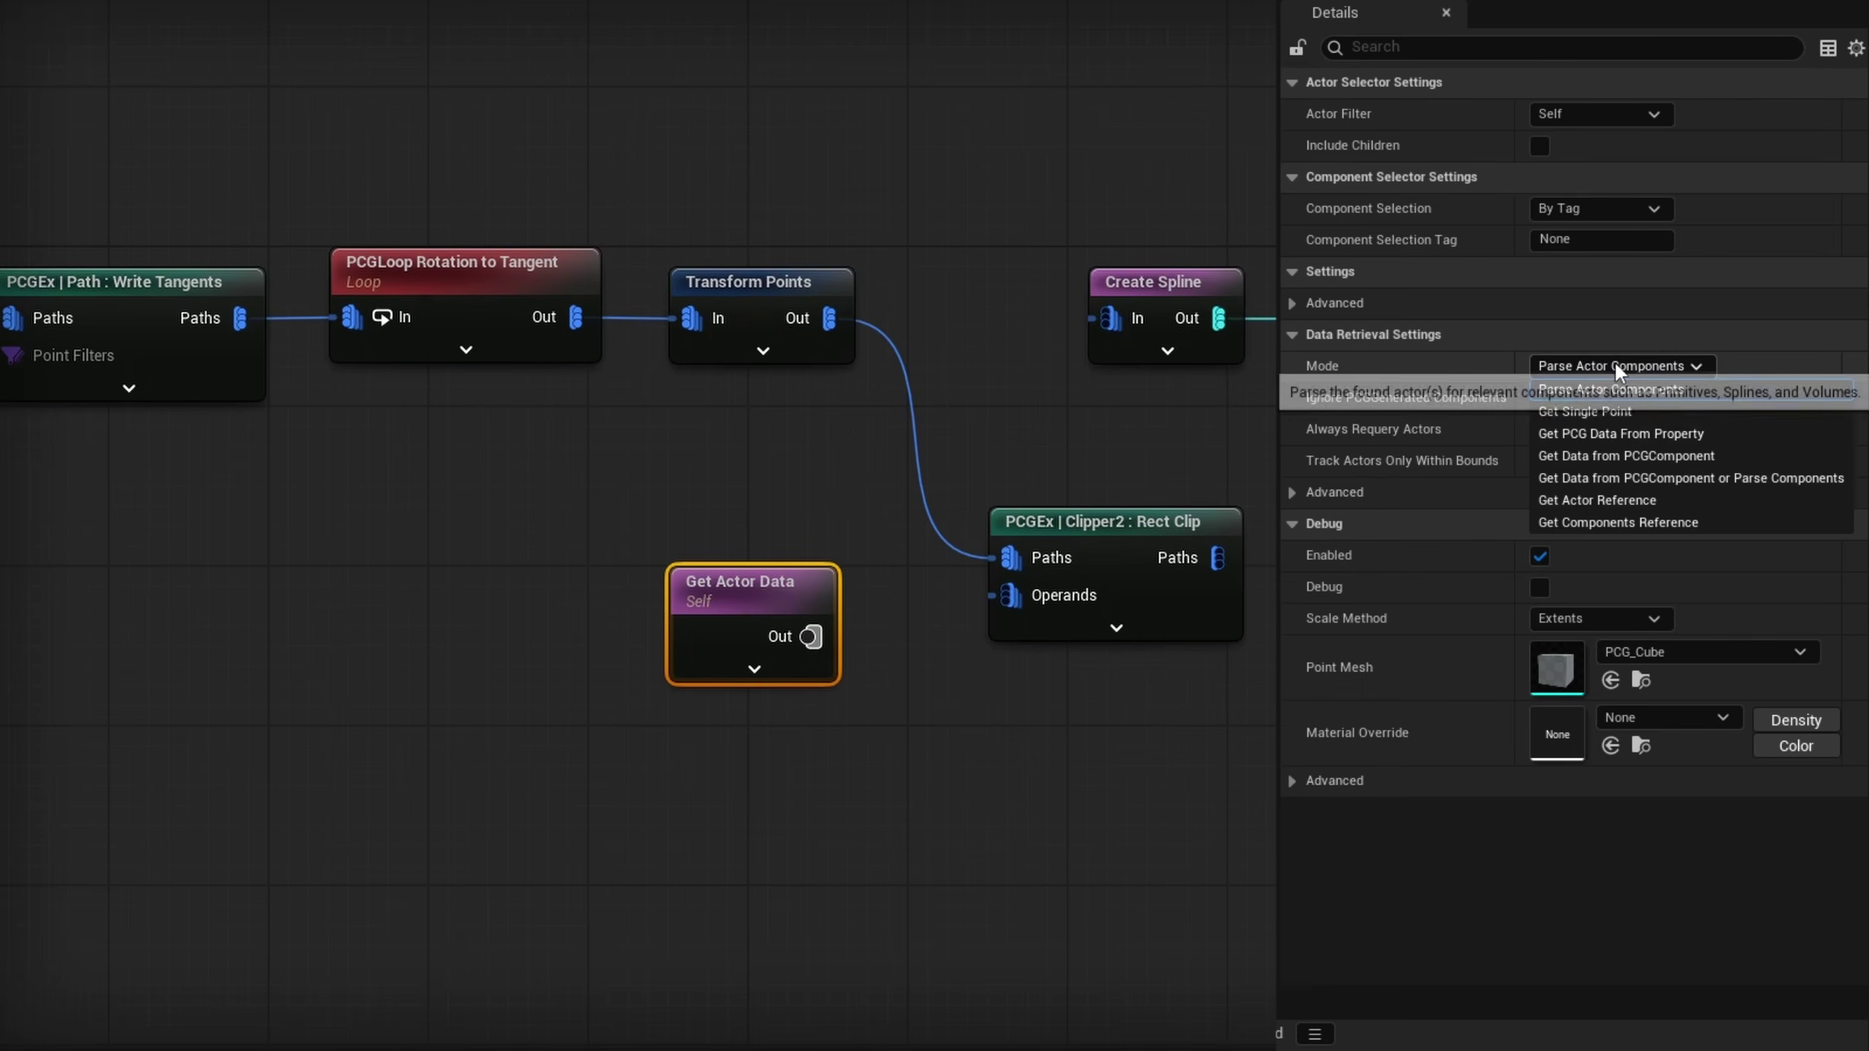
click(1652, 416)
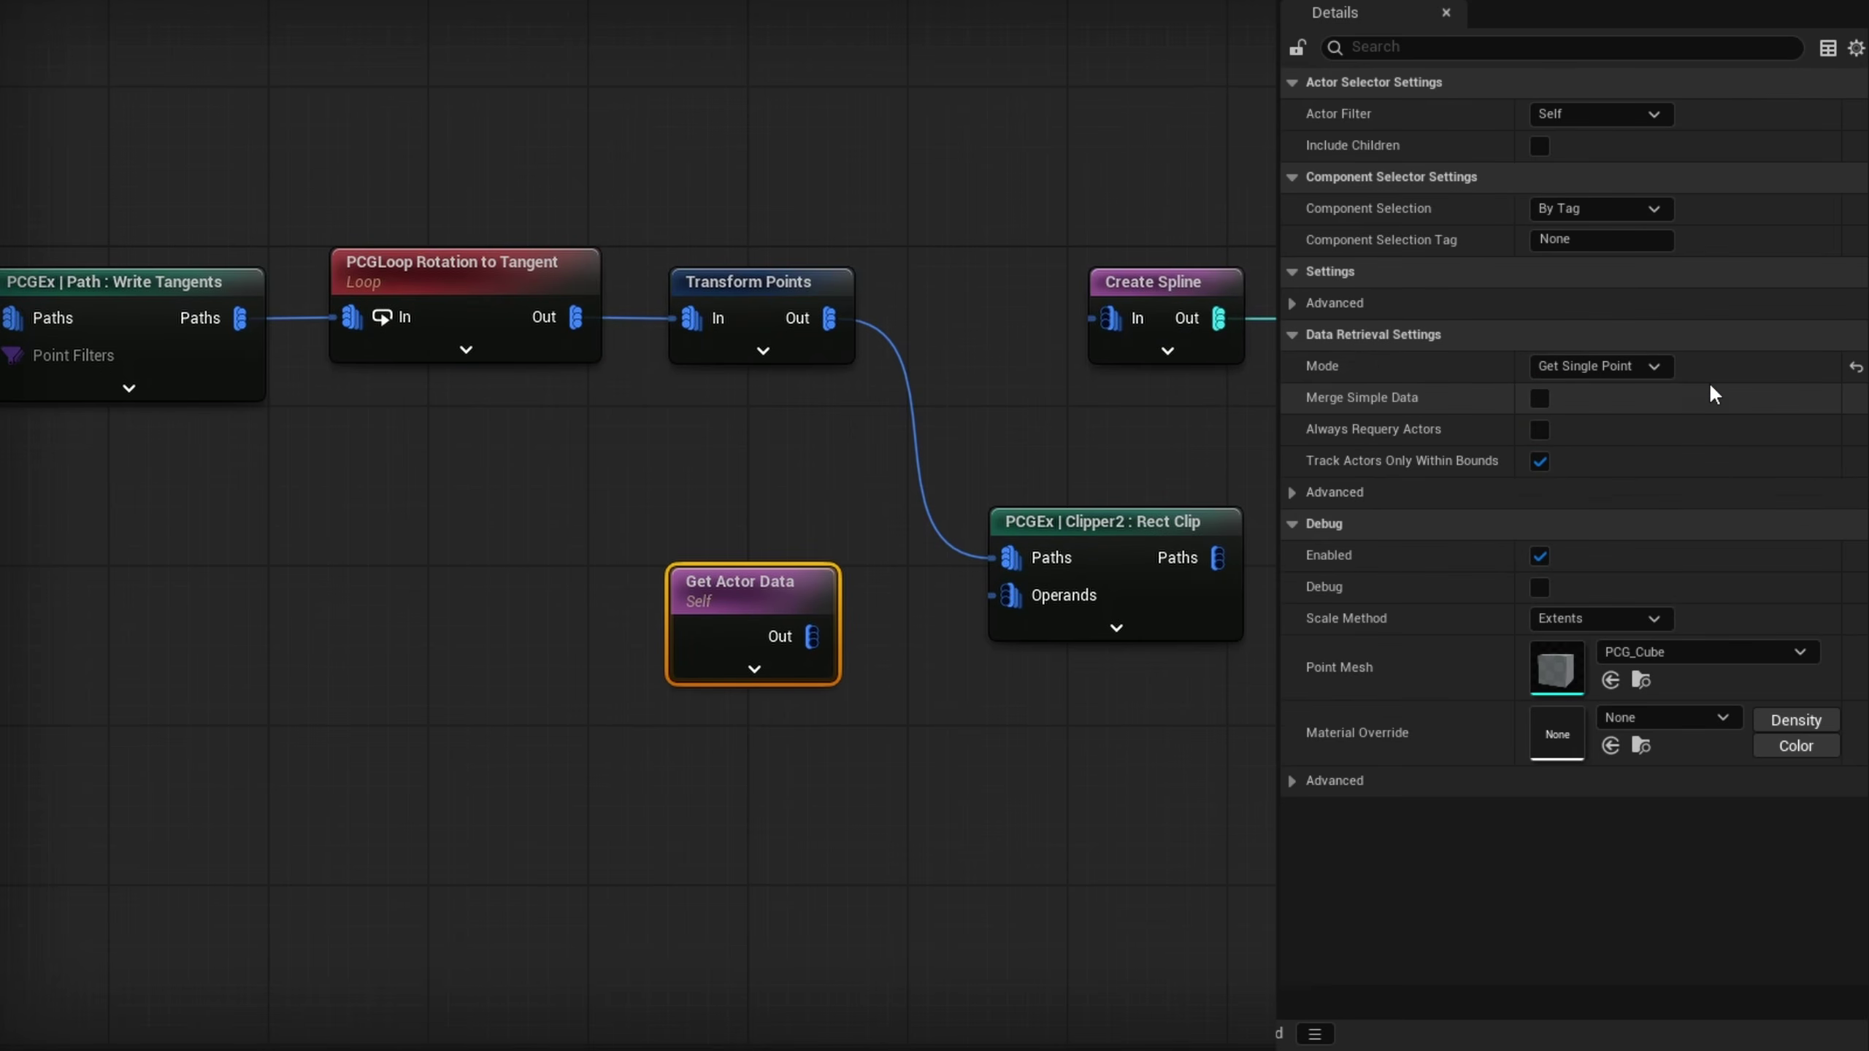
key(d)
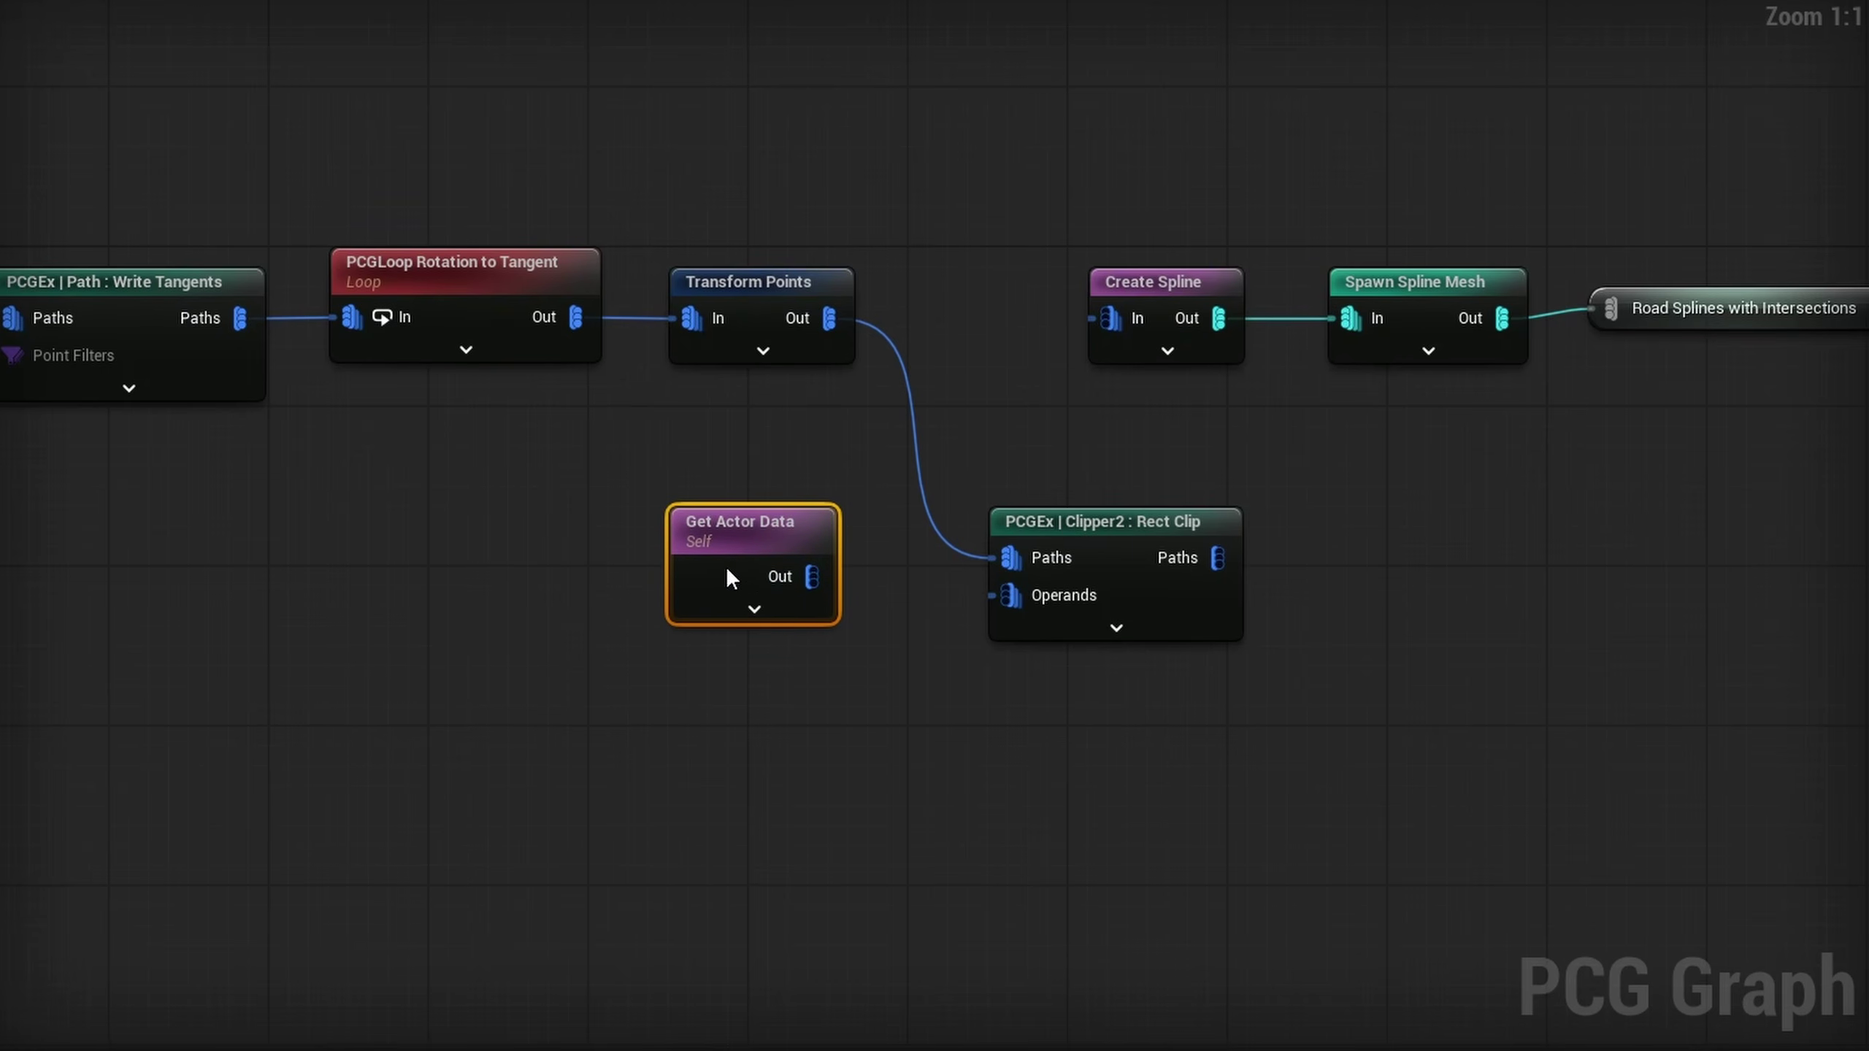
Connect Get Actor Data to Rect Clip's Operands input and enable Execution Dependency Required on Get Actor Data
drag(812, 577, 1014, 595)
drag(744, 545, 786, 546)
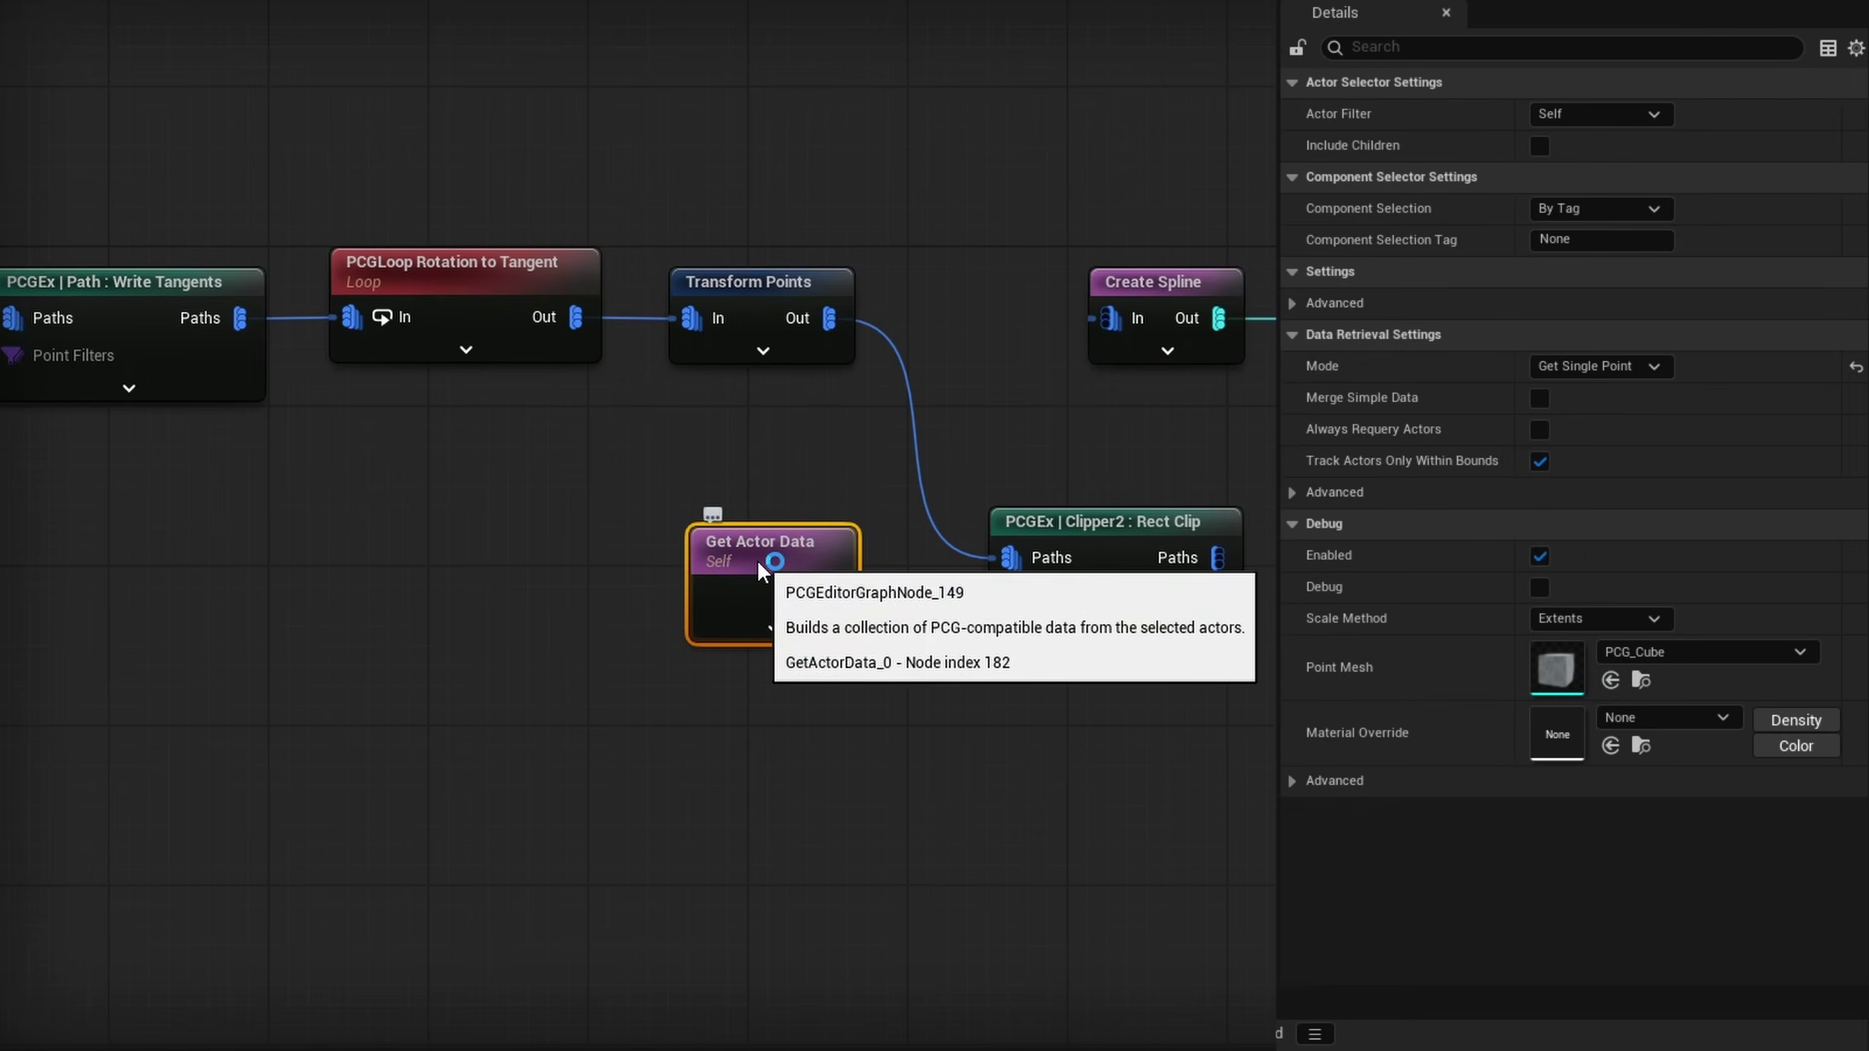
click(1293, 305)
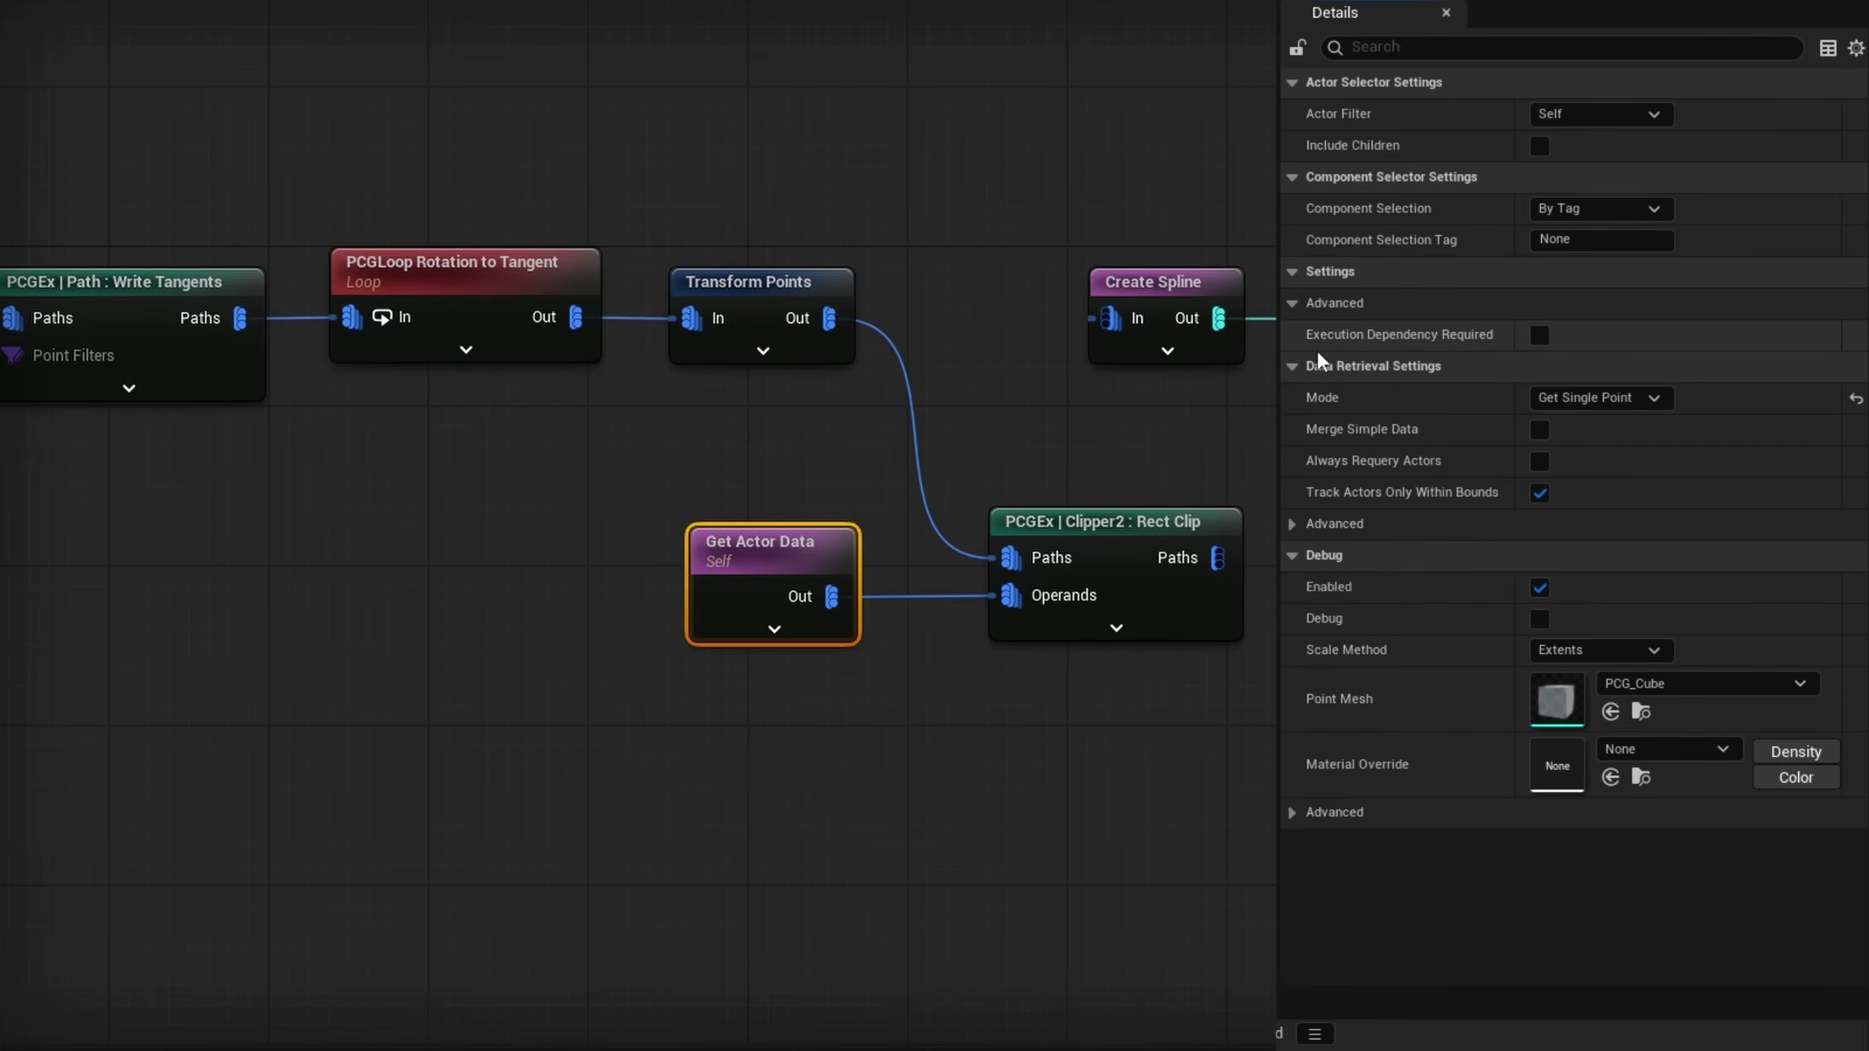
click(1539, 336)
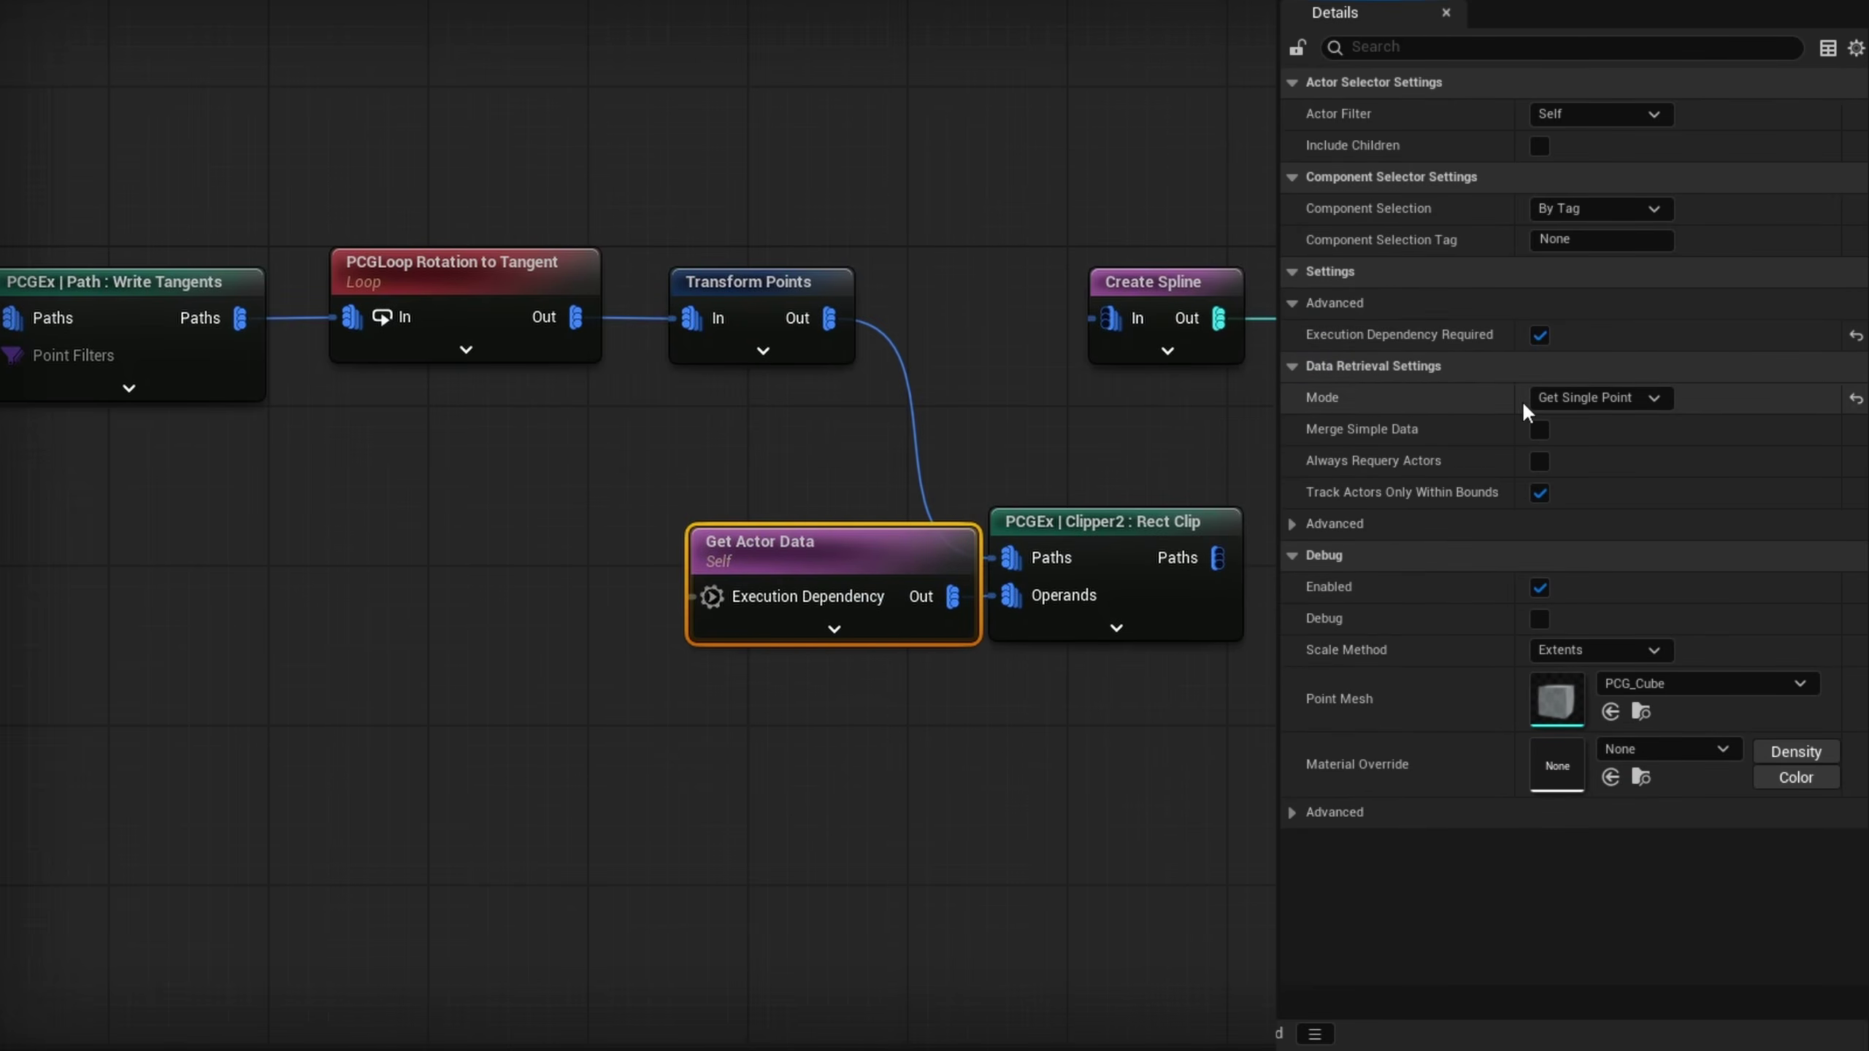
click(772, 604)
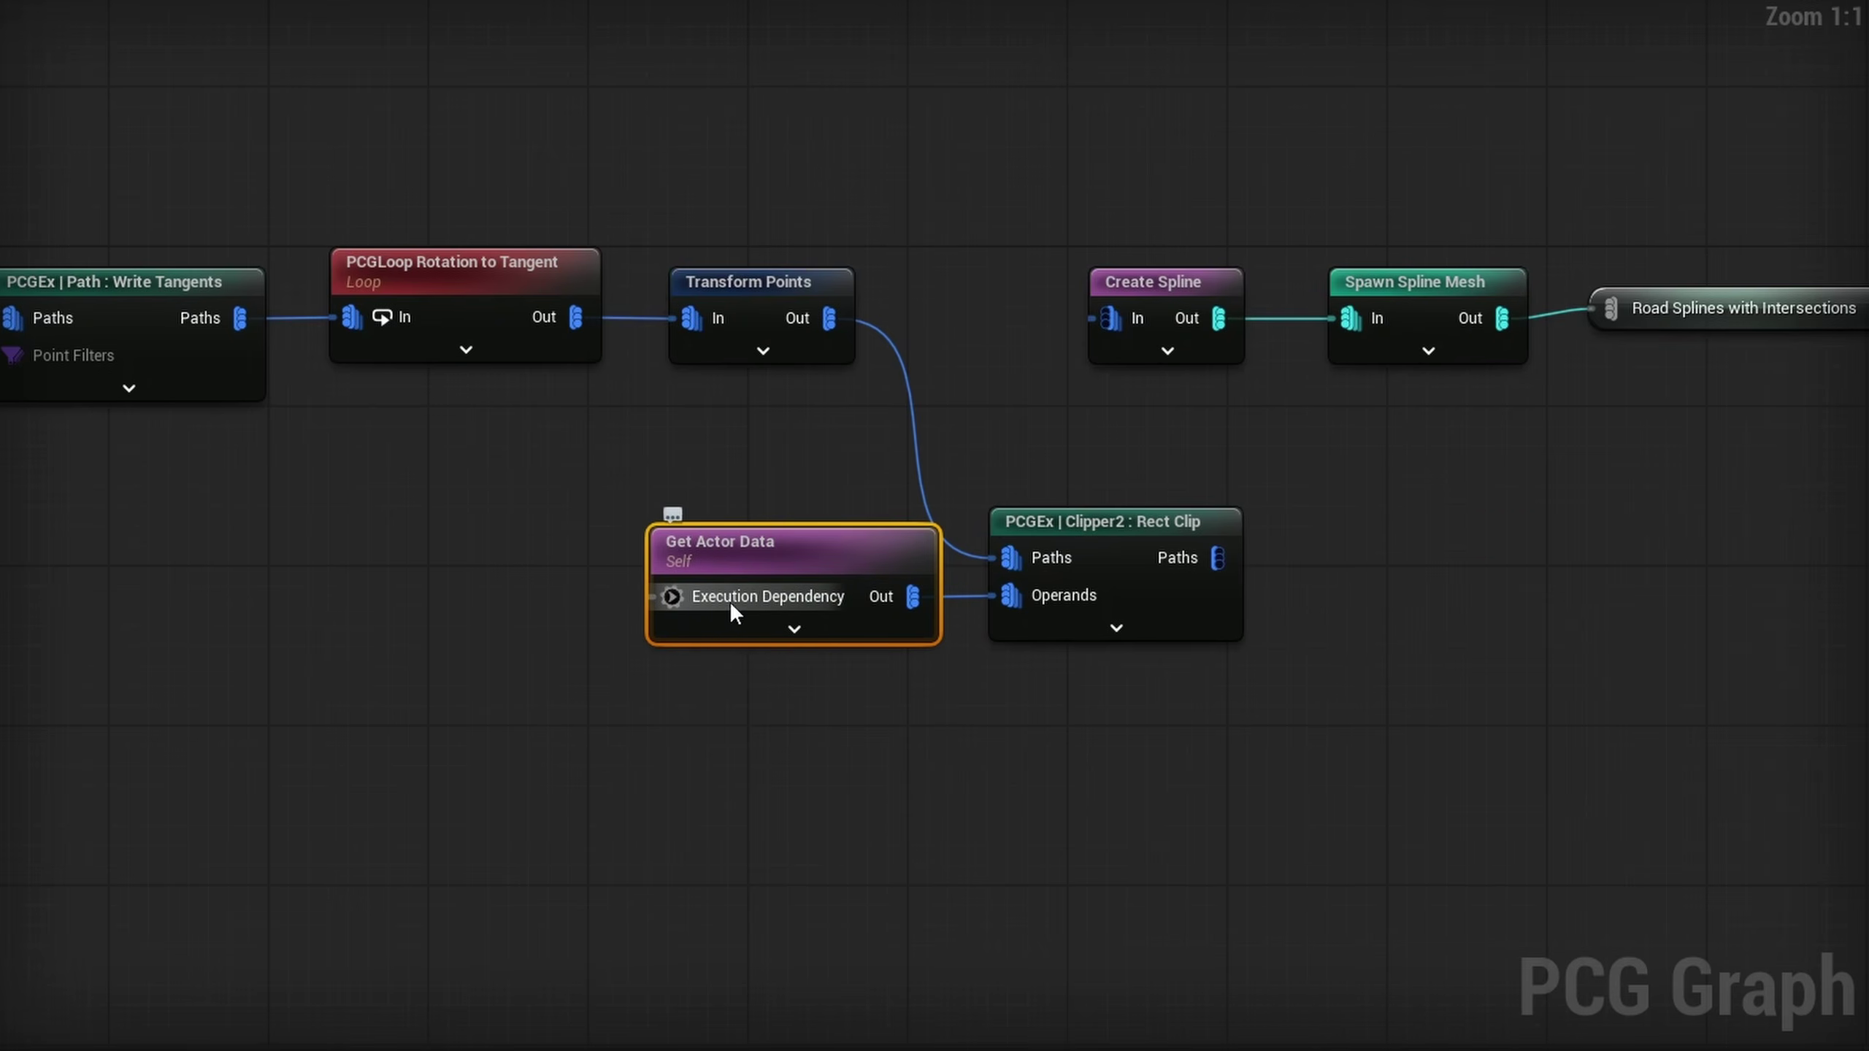
Add a Set Grid Size node with a HiGen grid size of 6400 and link its Execution Dependency to Get Actor Data
right_drag(736, 602, 988, 593)
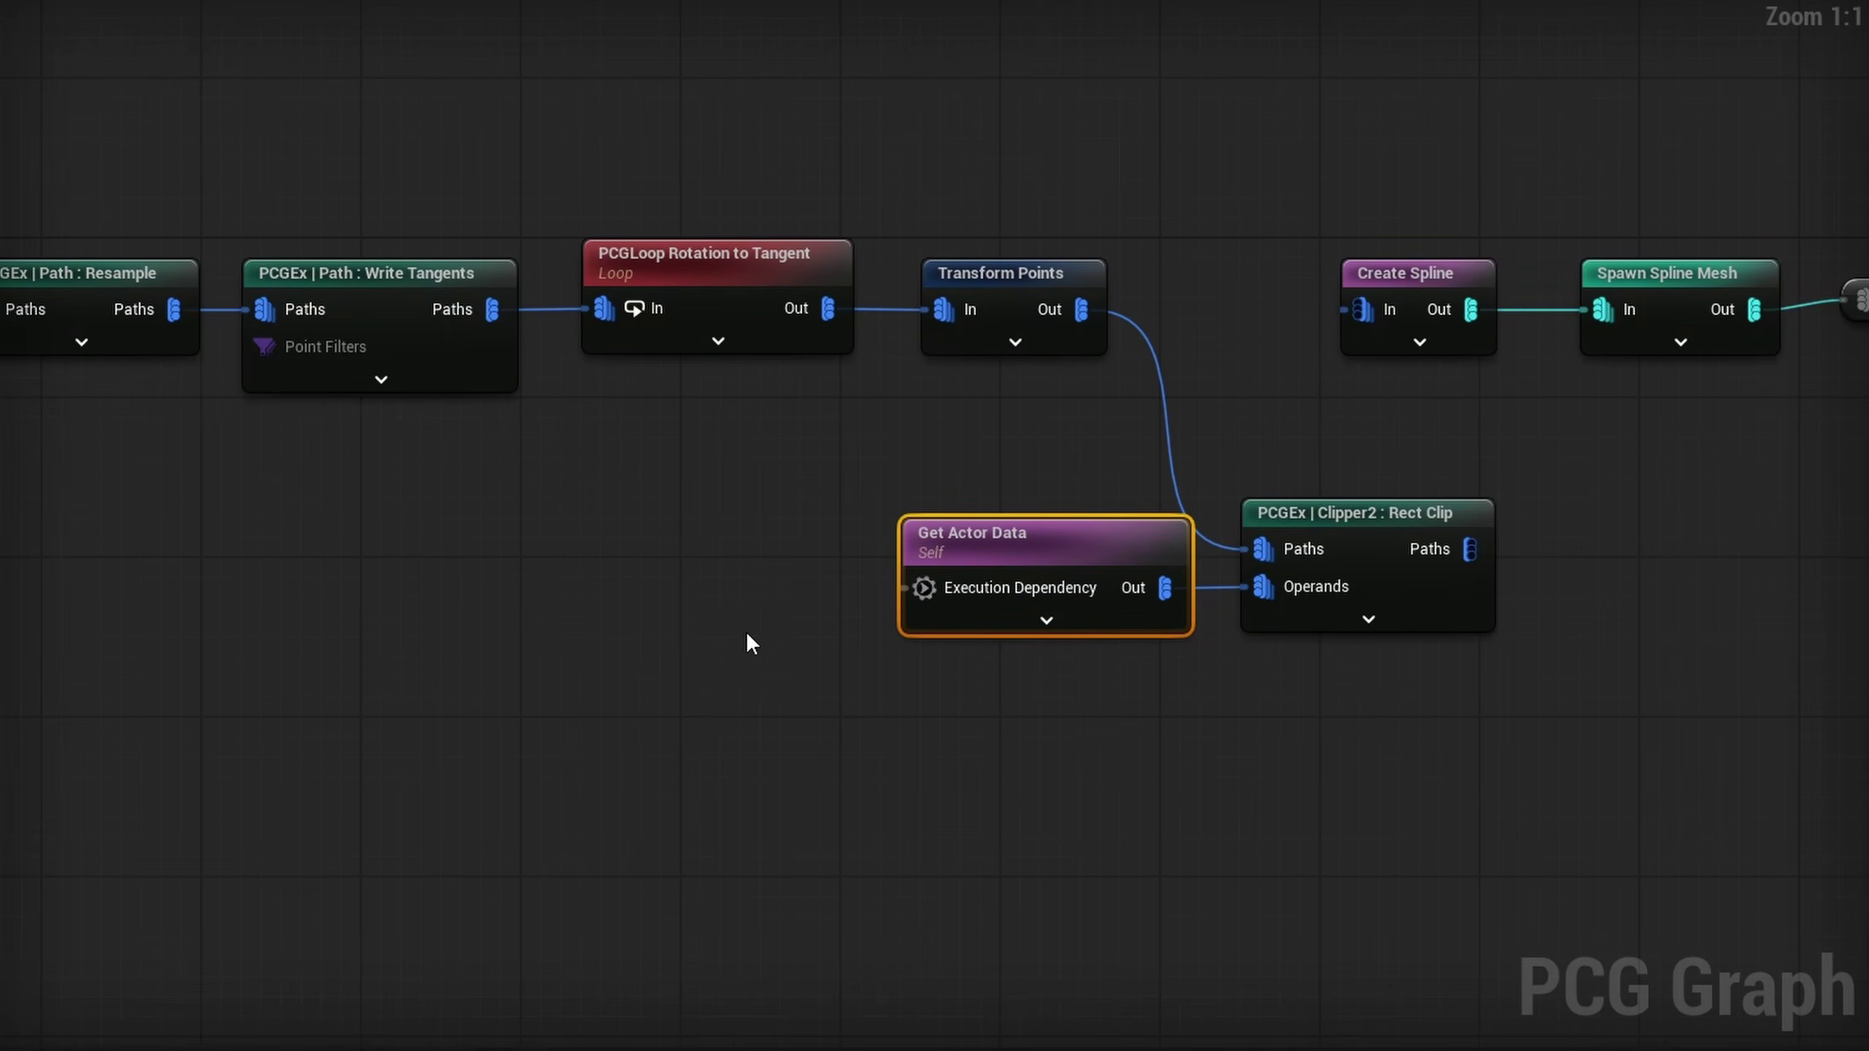
right_click(585, 573)
text(set grid)
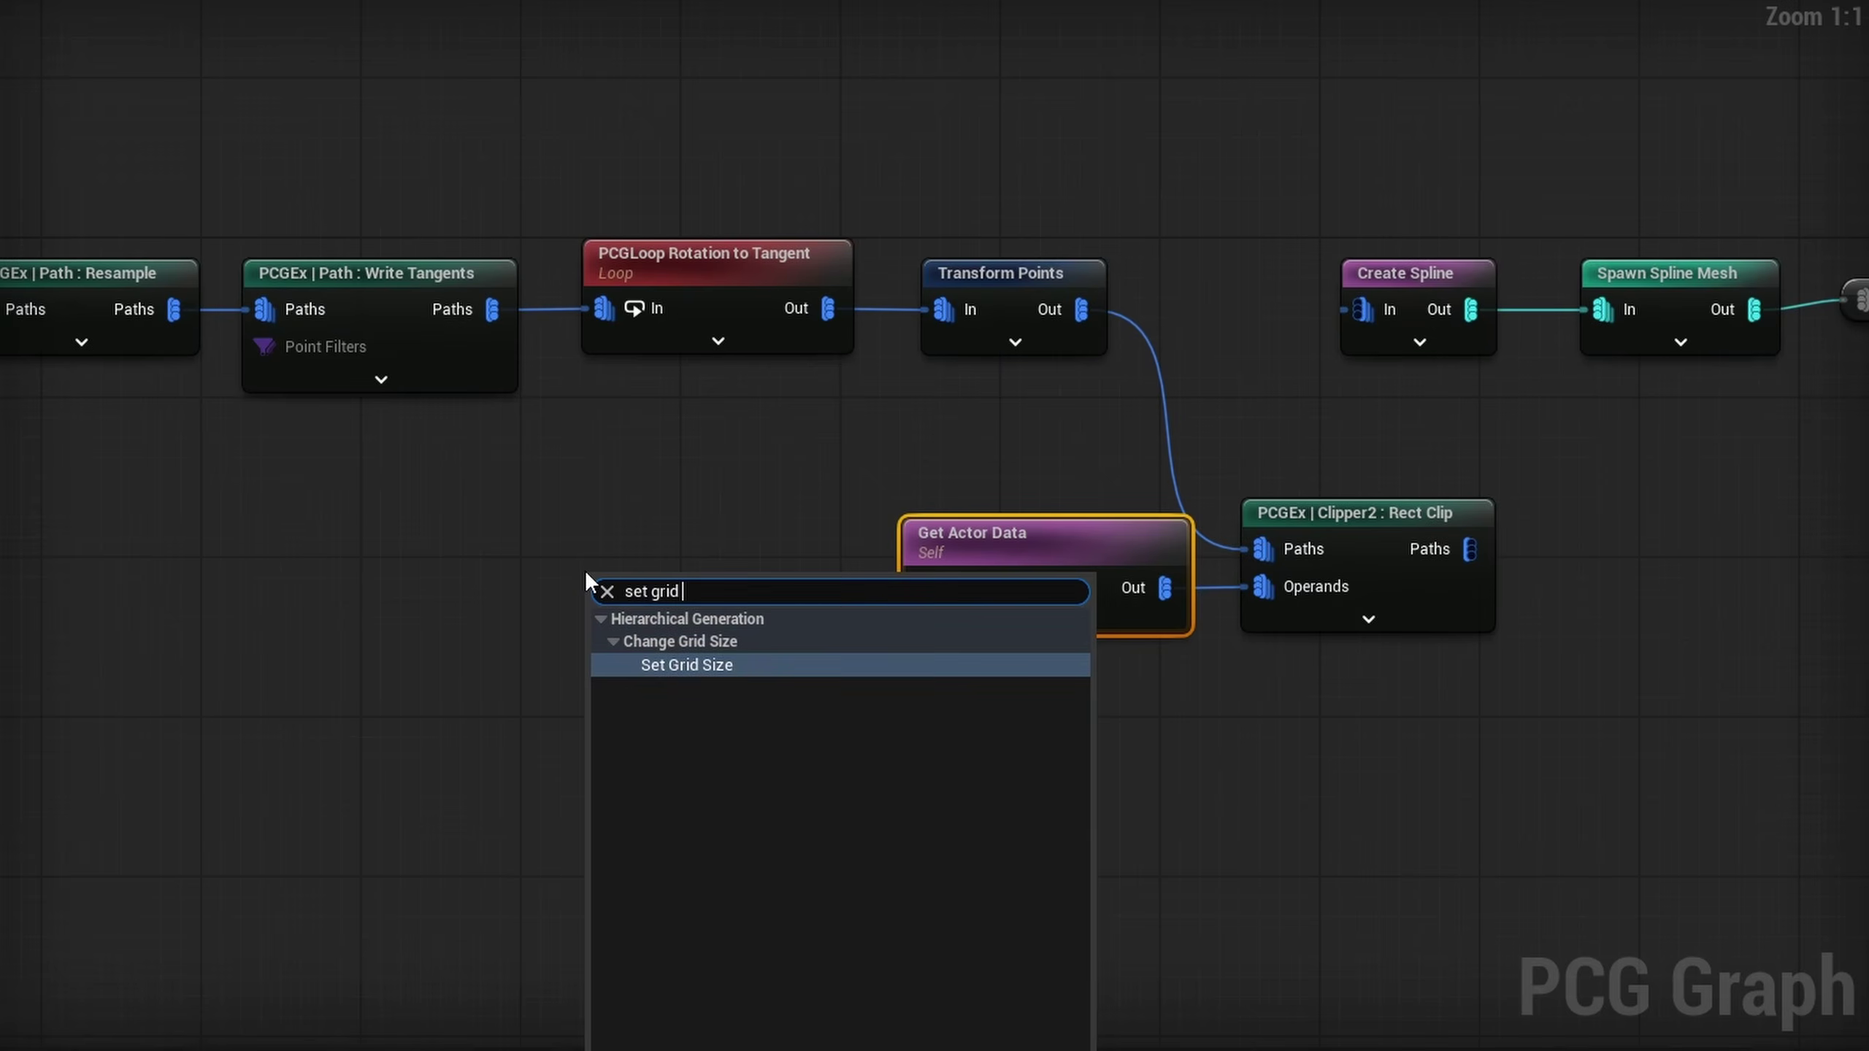
key(Return)
drag(698, 587, 712, 531)
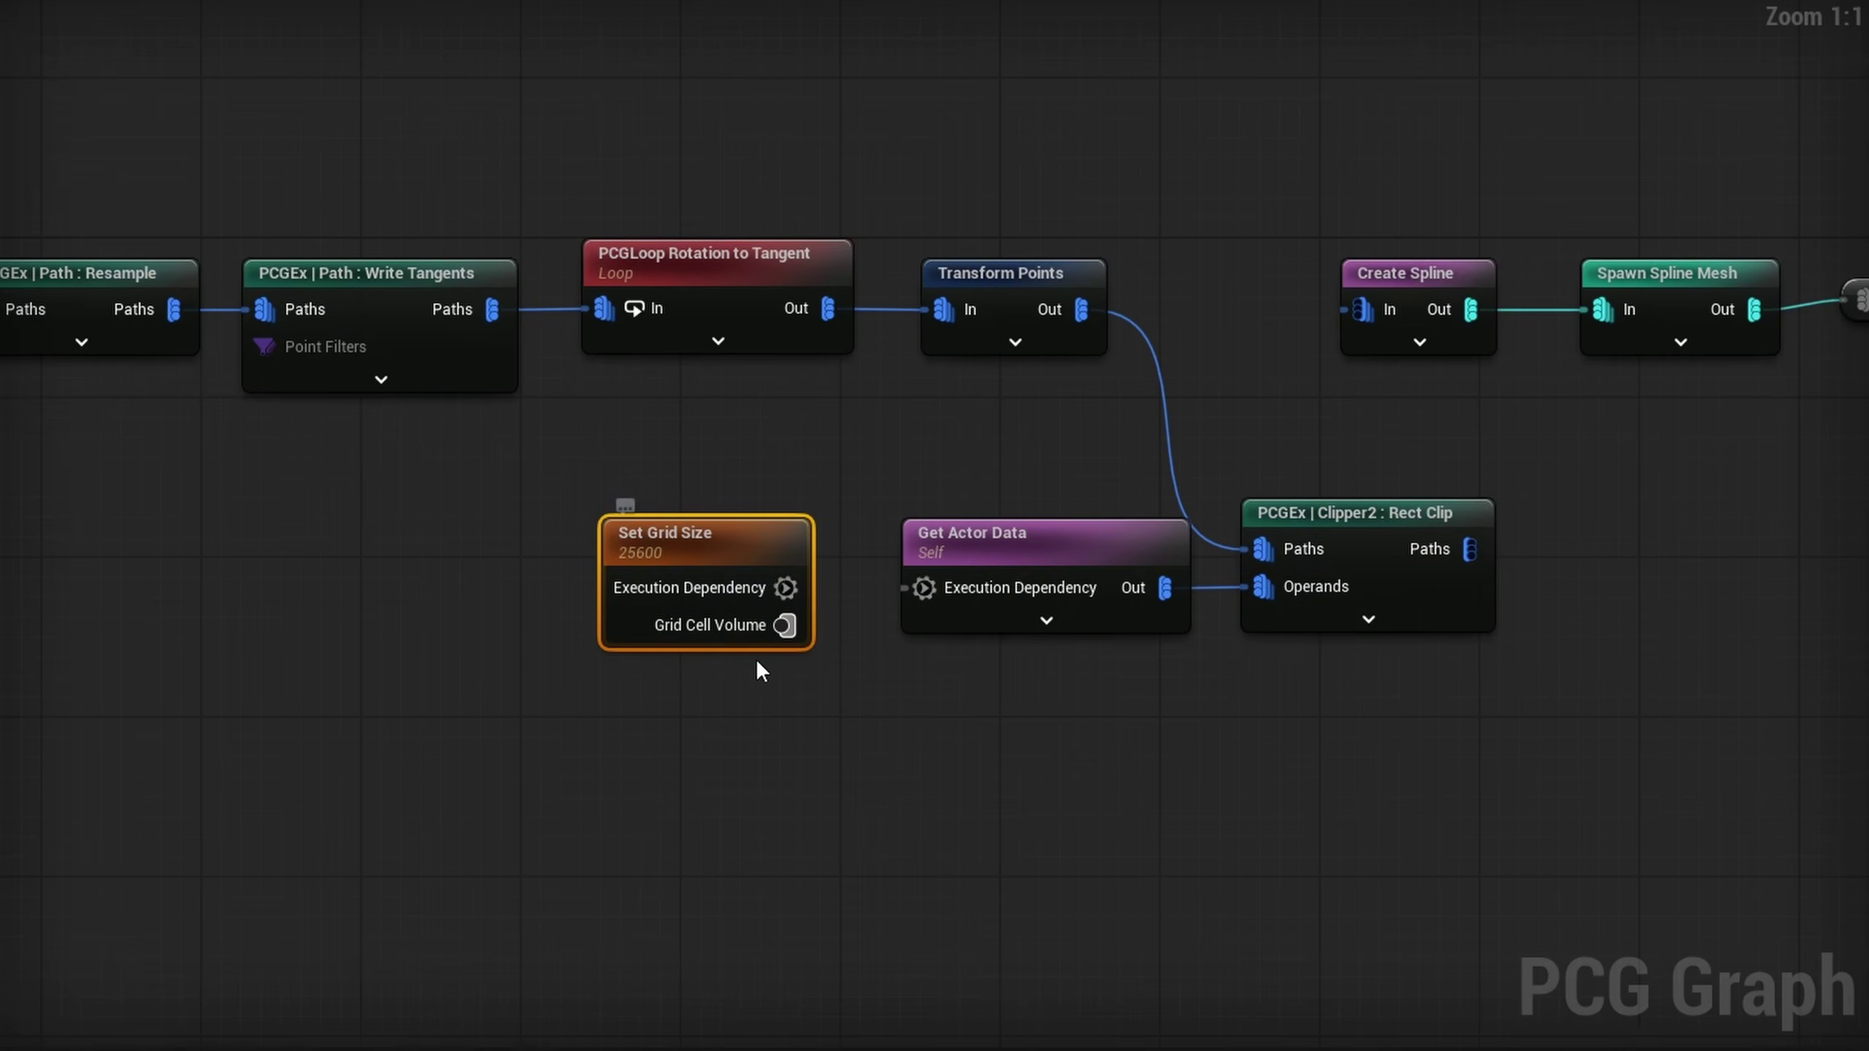
click(727, 554)
click(1564, 112)
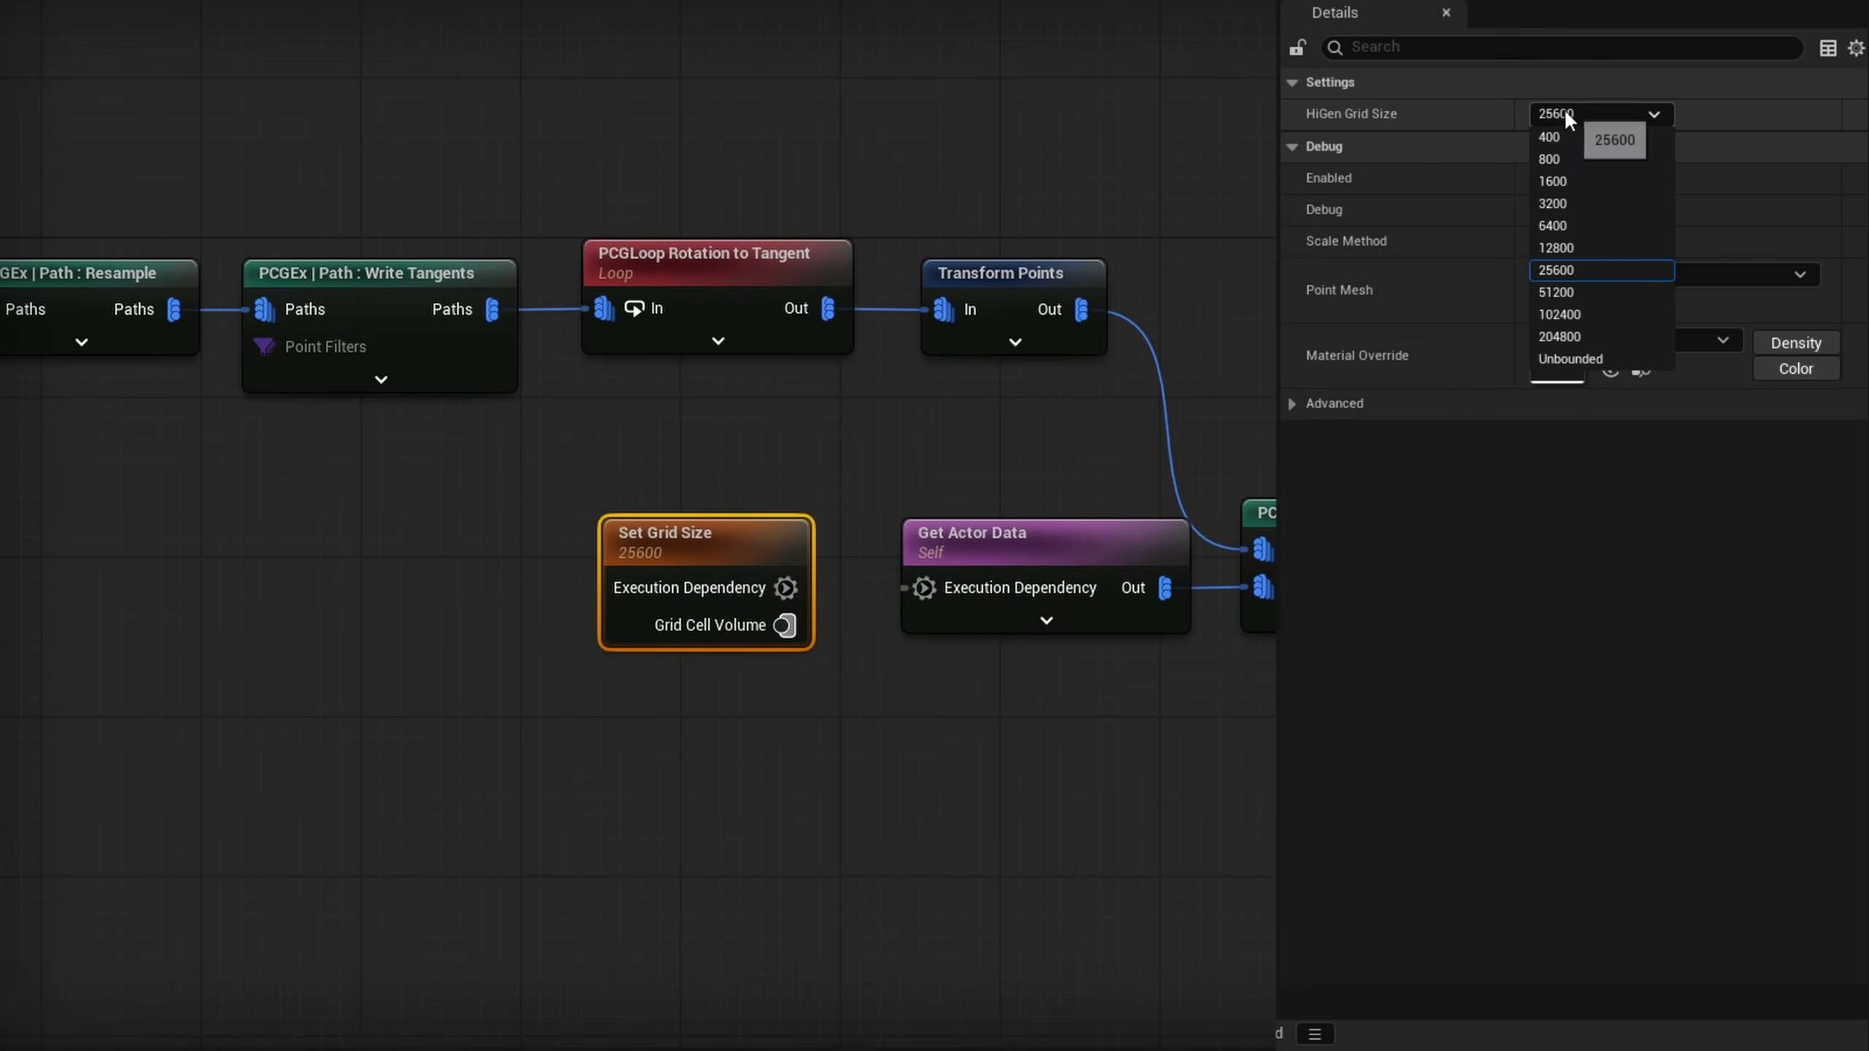
click(1603, 226)
drag(785, 588, 924, 588)
drag(1279, 883, 1854, 883)
Try feeding Rect Clip's Paths output into the Create Spline node, and break that link again
click(1454, 501)
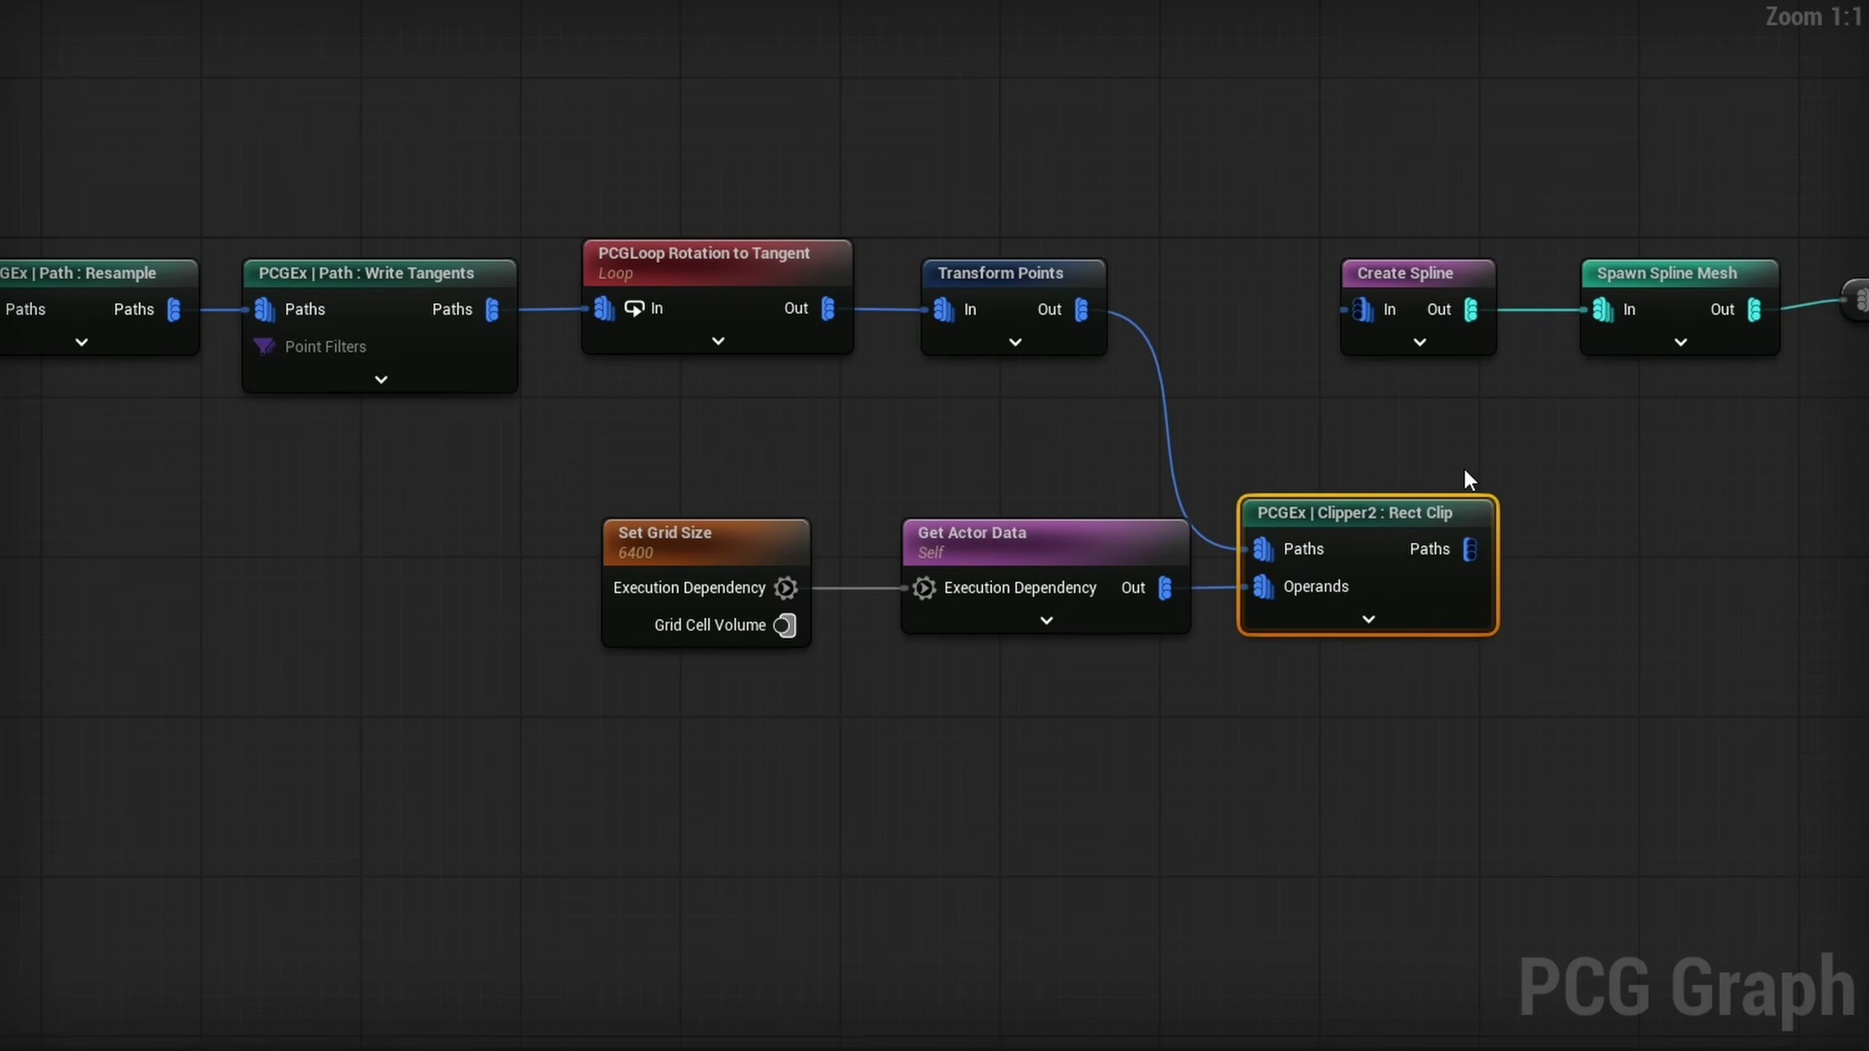
right_drag(1572, 511, 1106, 555)
drag(995, 595, 895, 355)
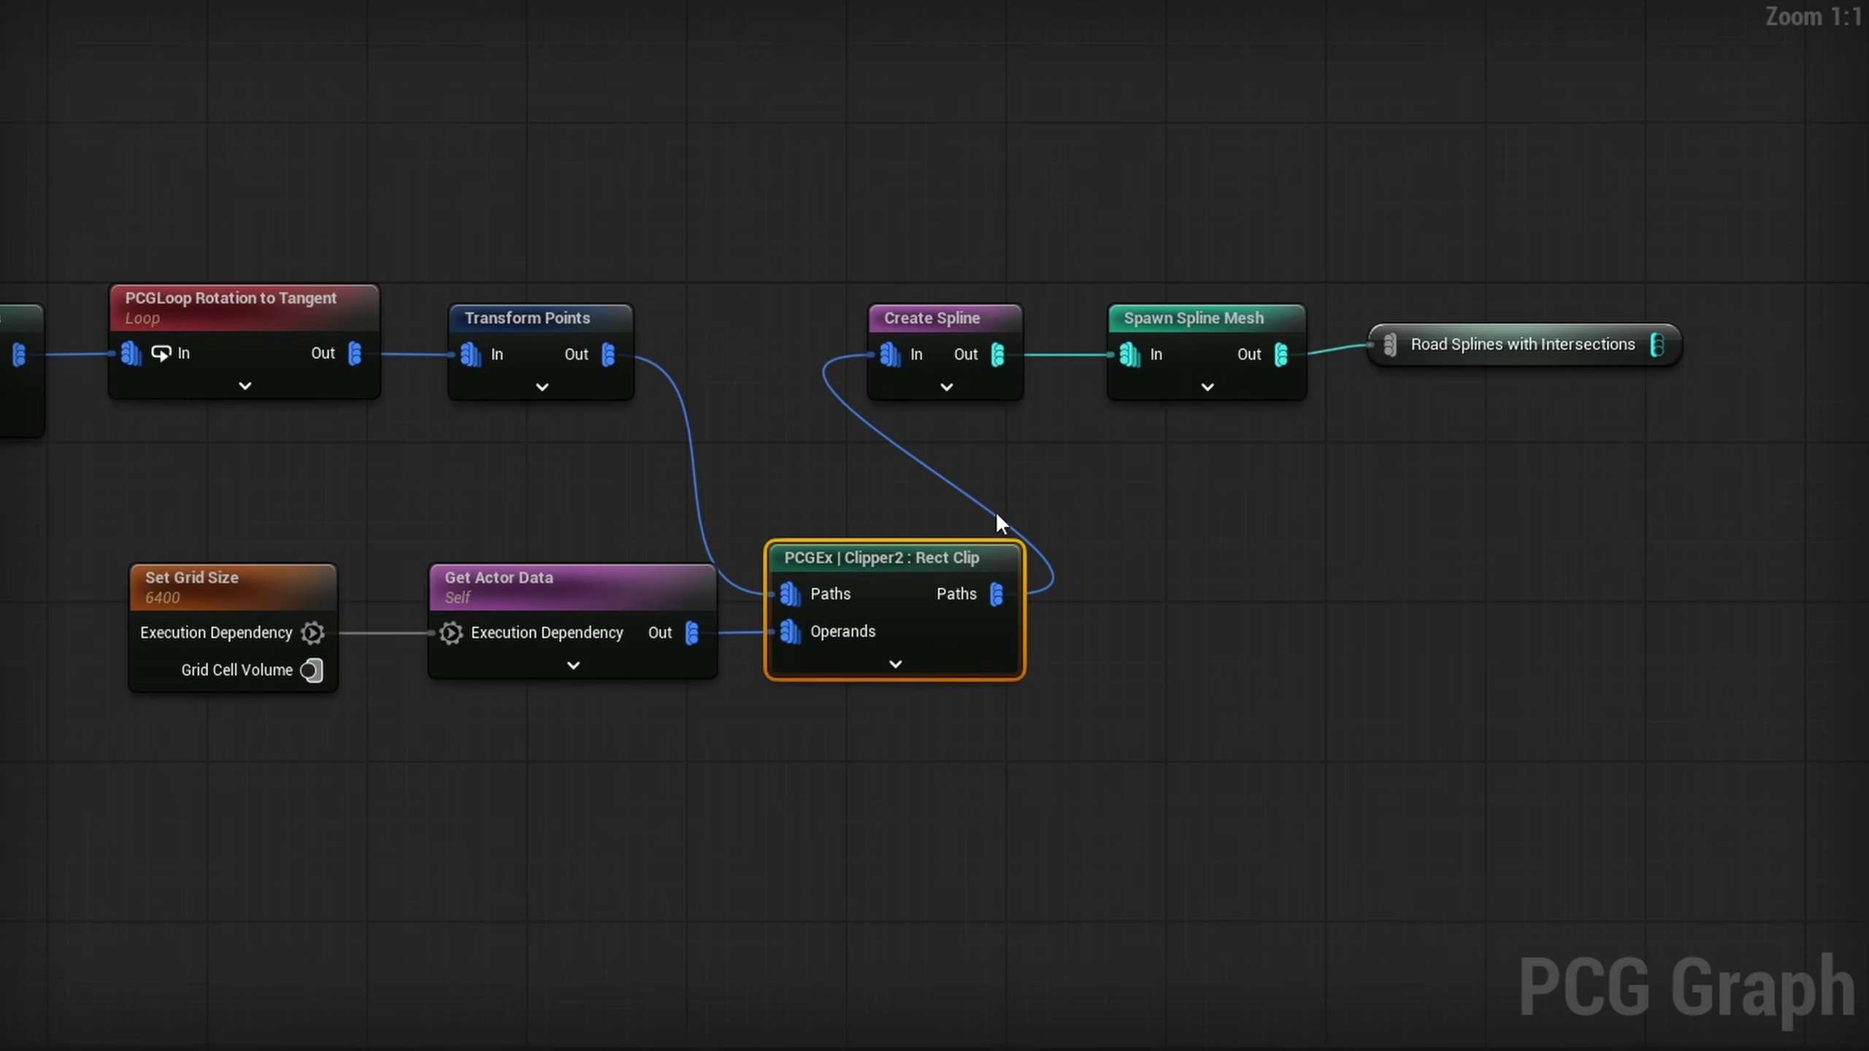
alt+click(893, 352)
Add a PCGEx Staging Spline Mesh node fed by Rect Clip's Paths output and turn off Use Staged Points
drag(908, 557, 1081, 554)
text(spline mesh)
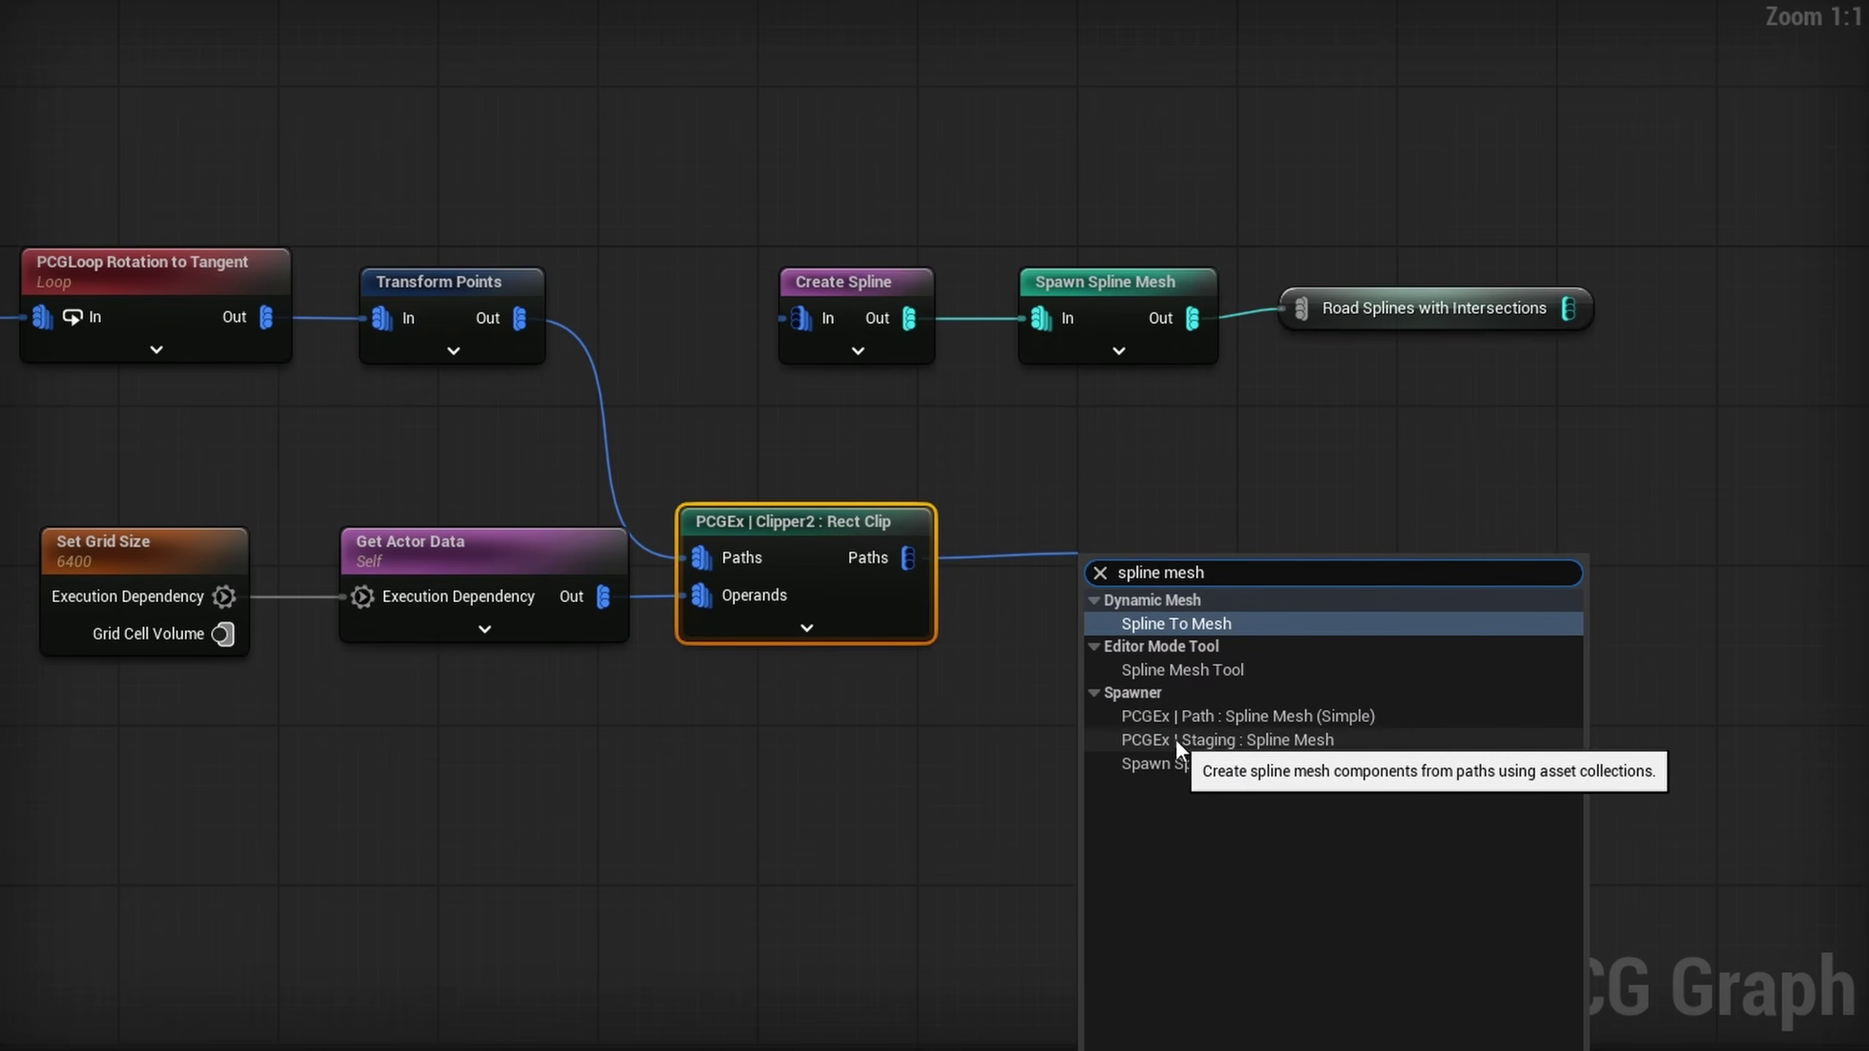
click(1263, 736)
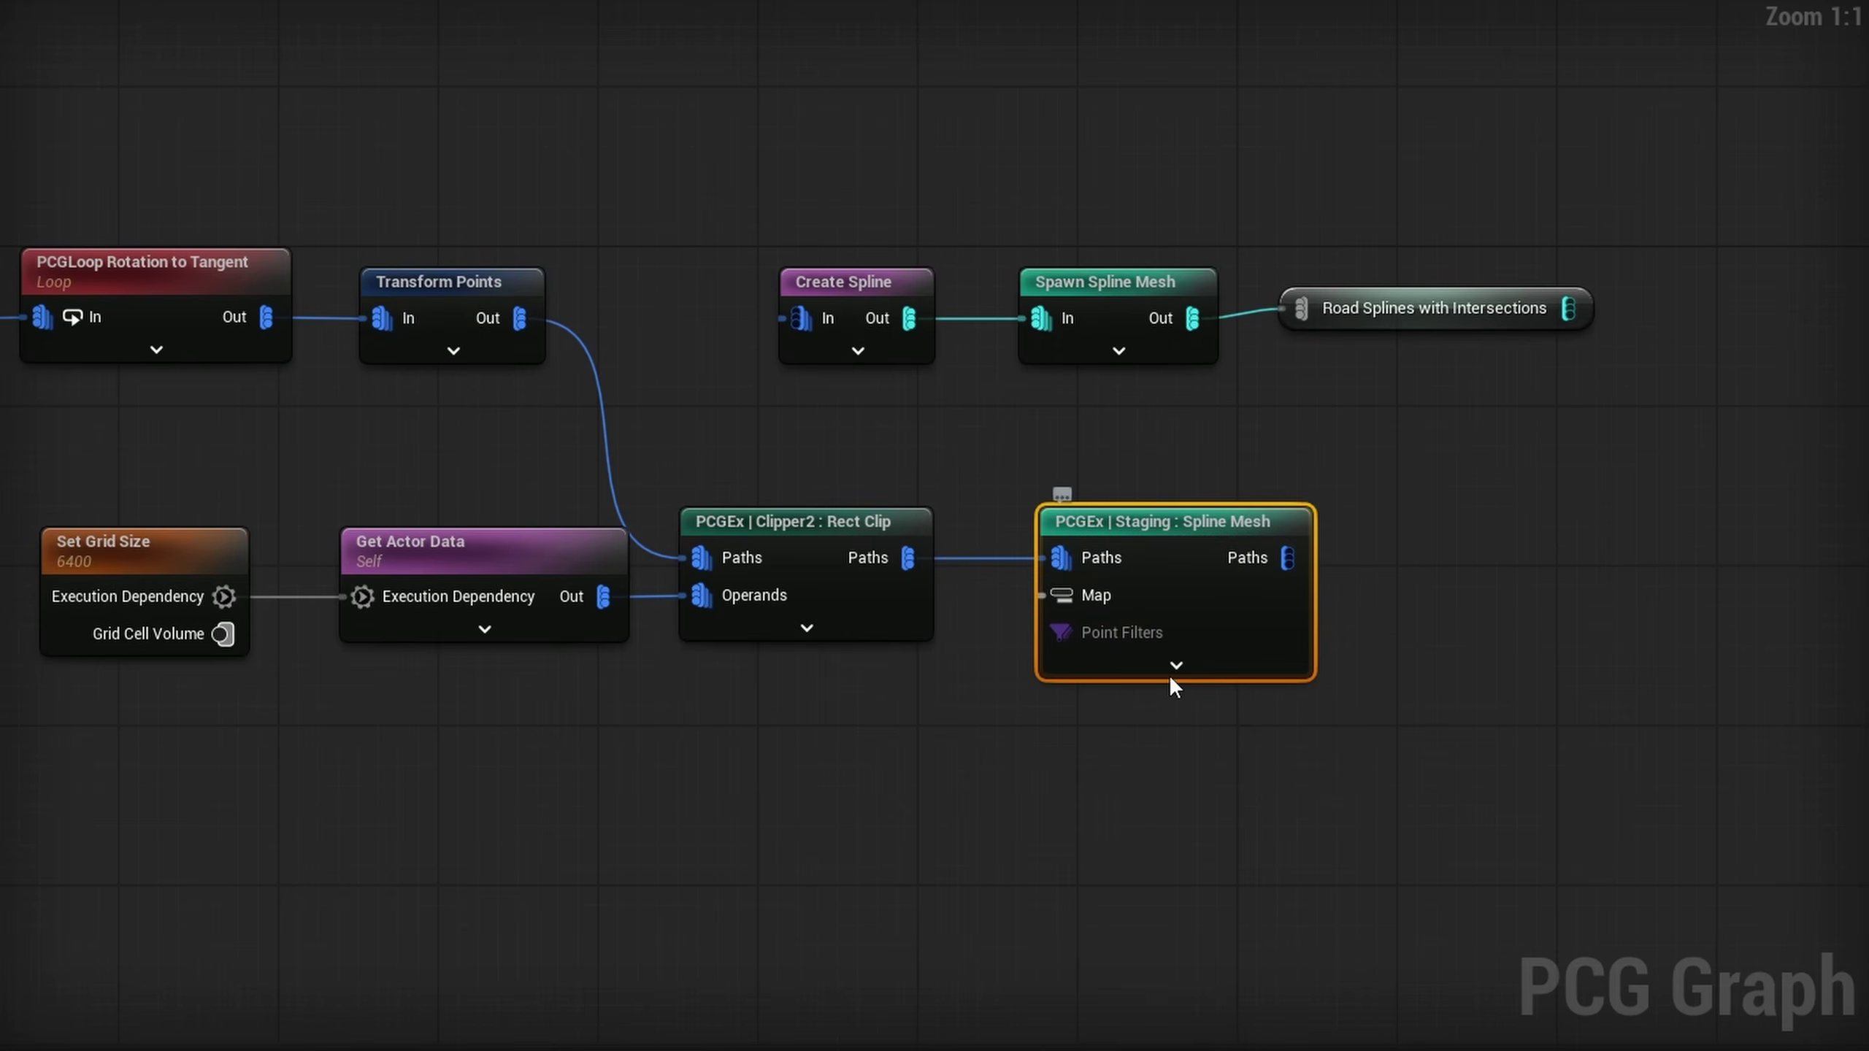
right_drag(1097, 689, 854, 687)
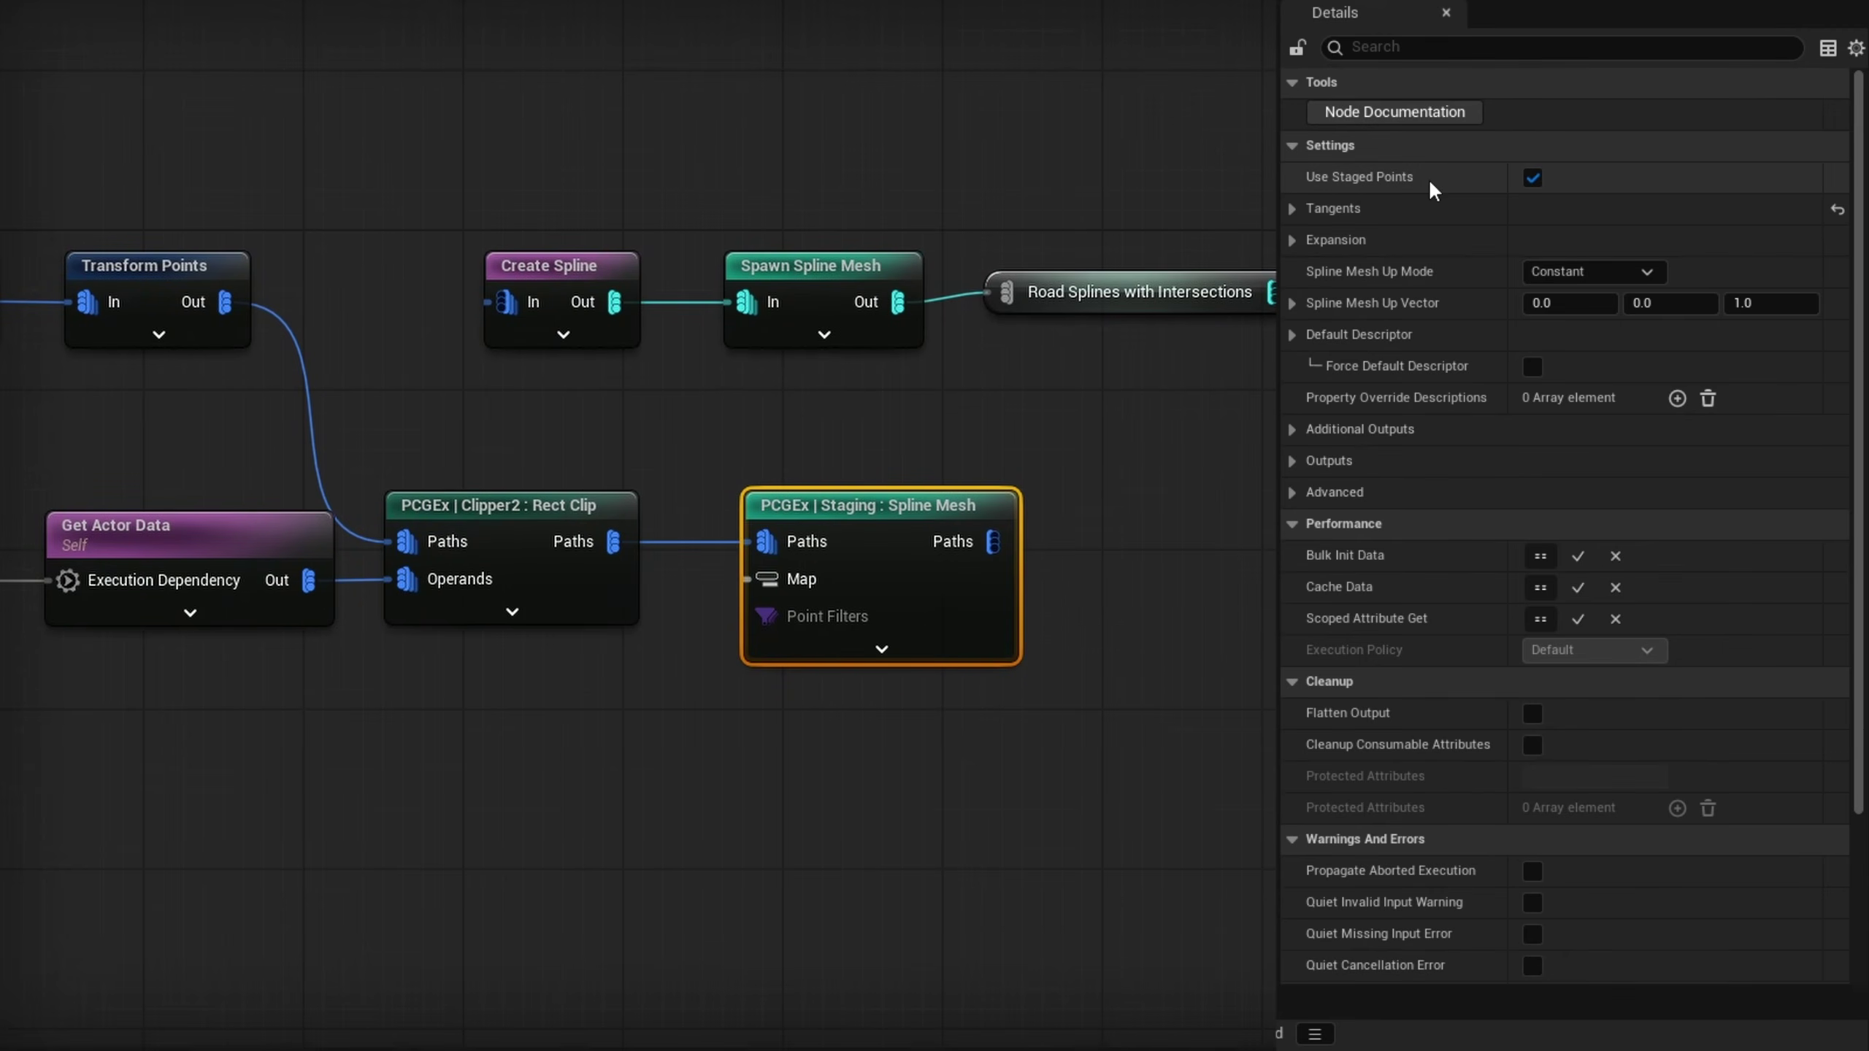
click(1541, 178)
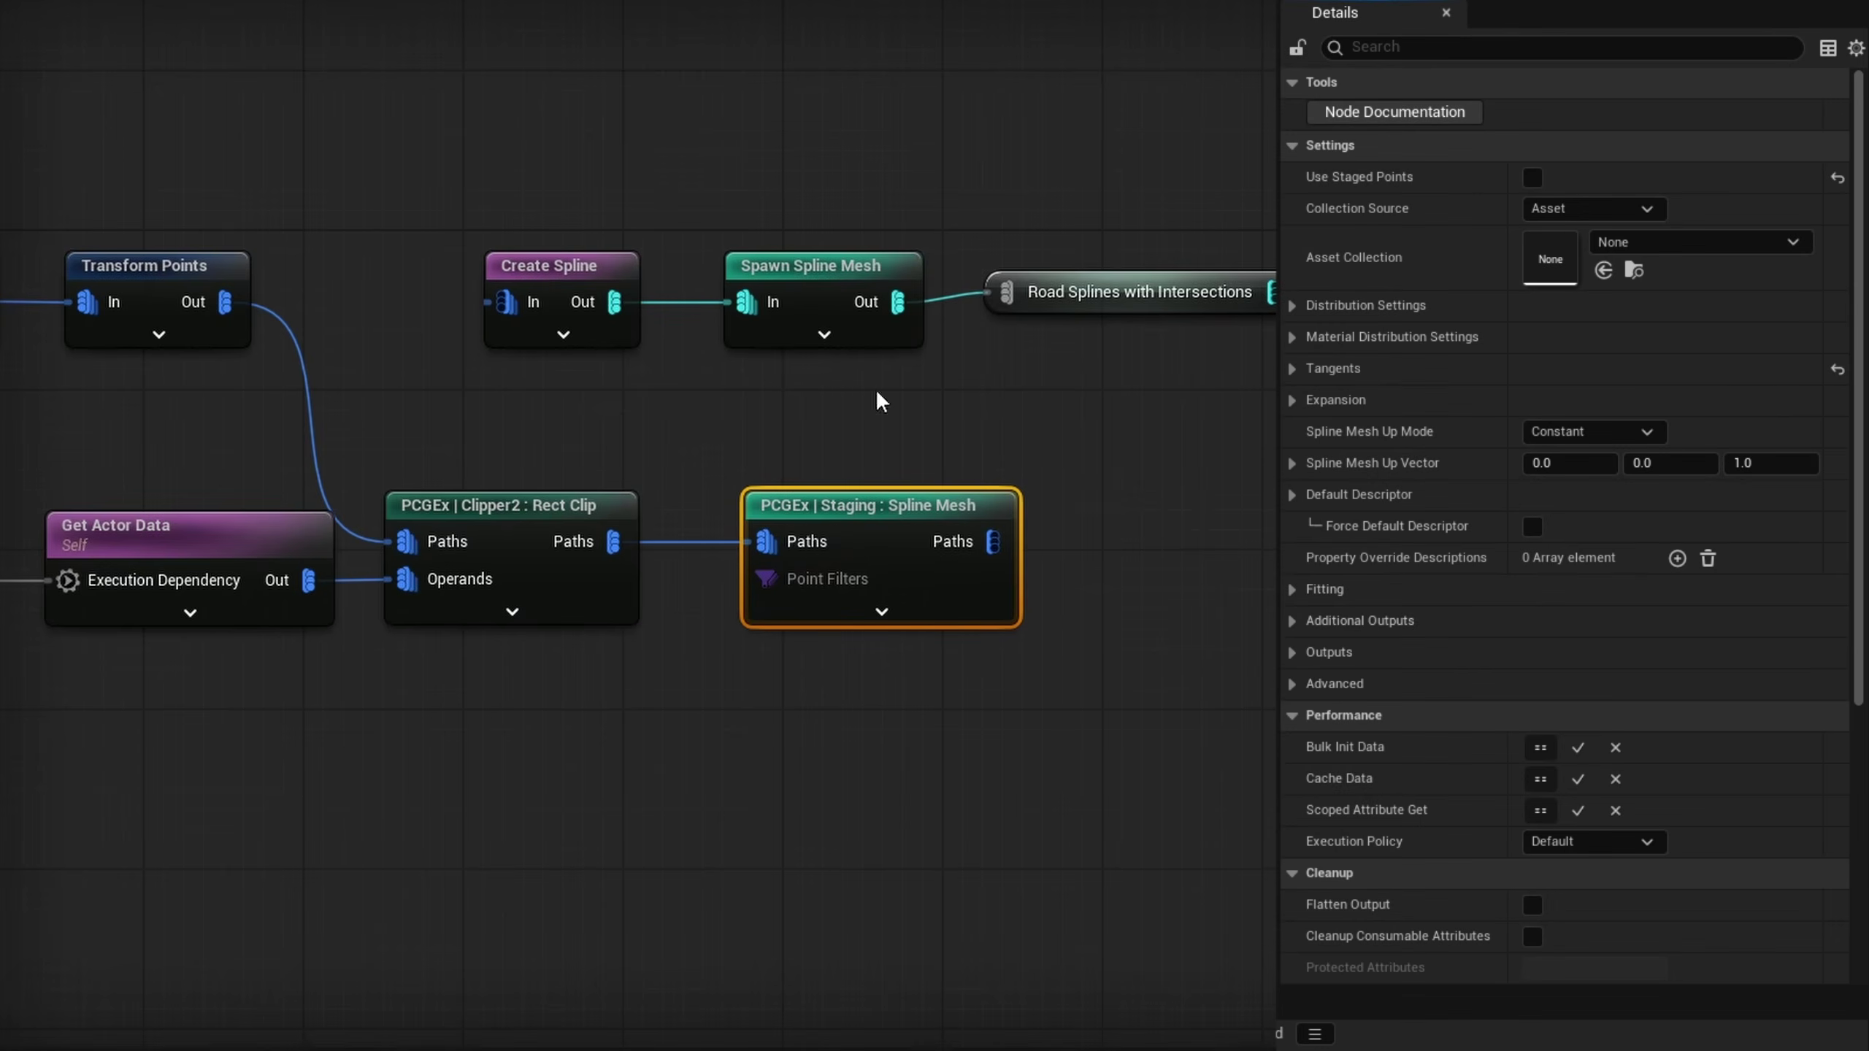
Check the static mesh in the Spawn Spline Mesh node's descriptor and return to the Staging Spline Mesh node
drag(994, 83, 798, 284)
click(1292, 113)
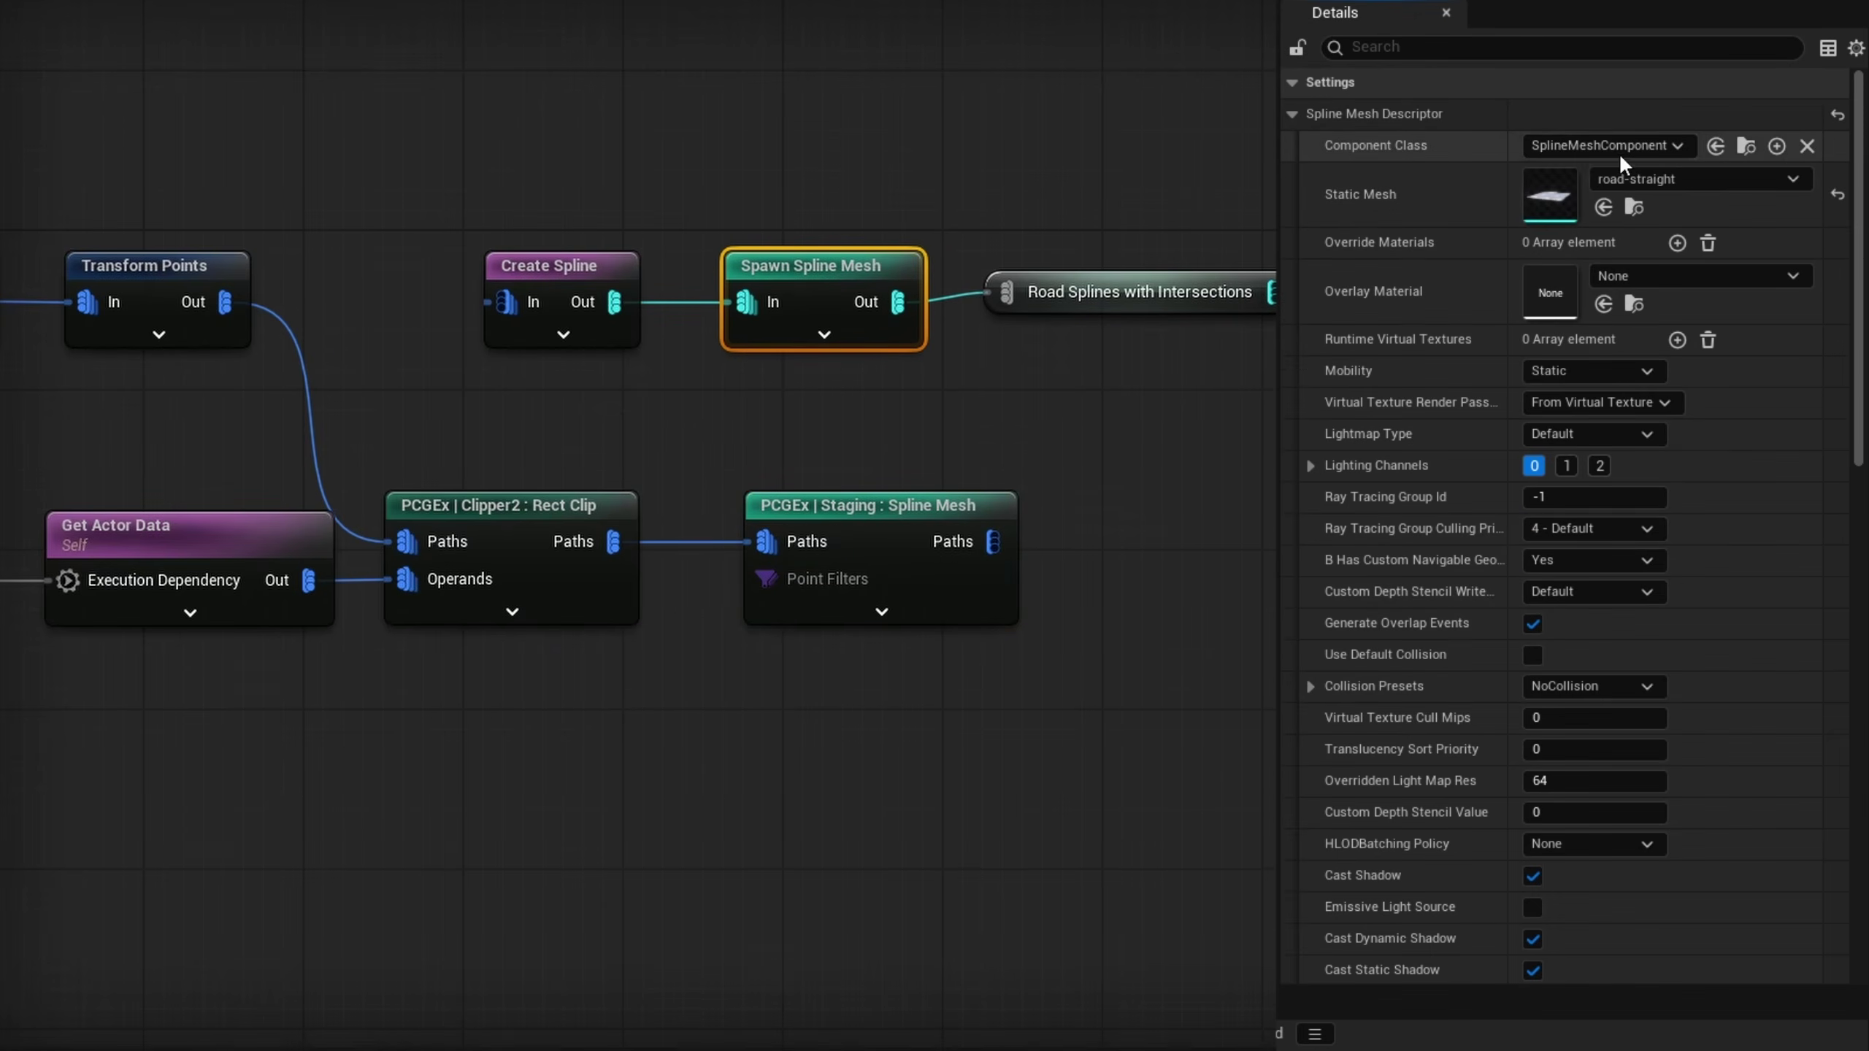
click(894, 597)
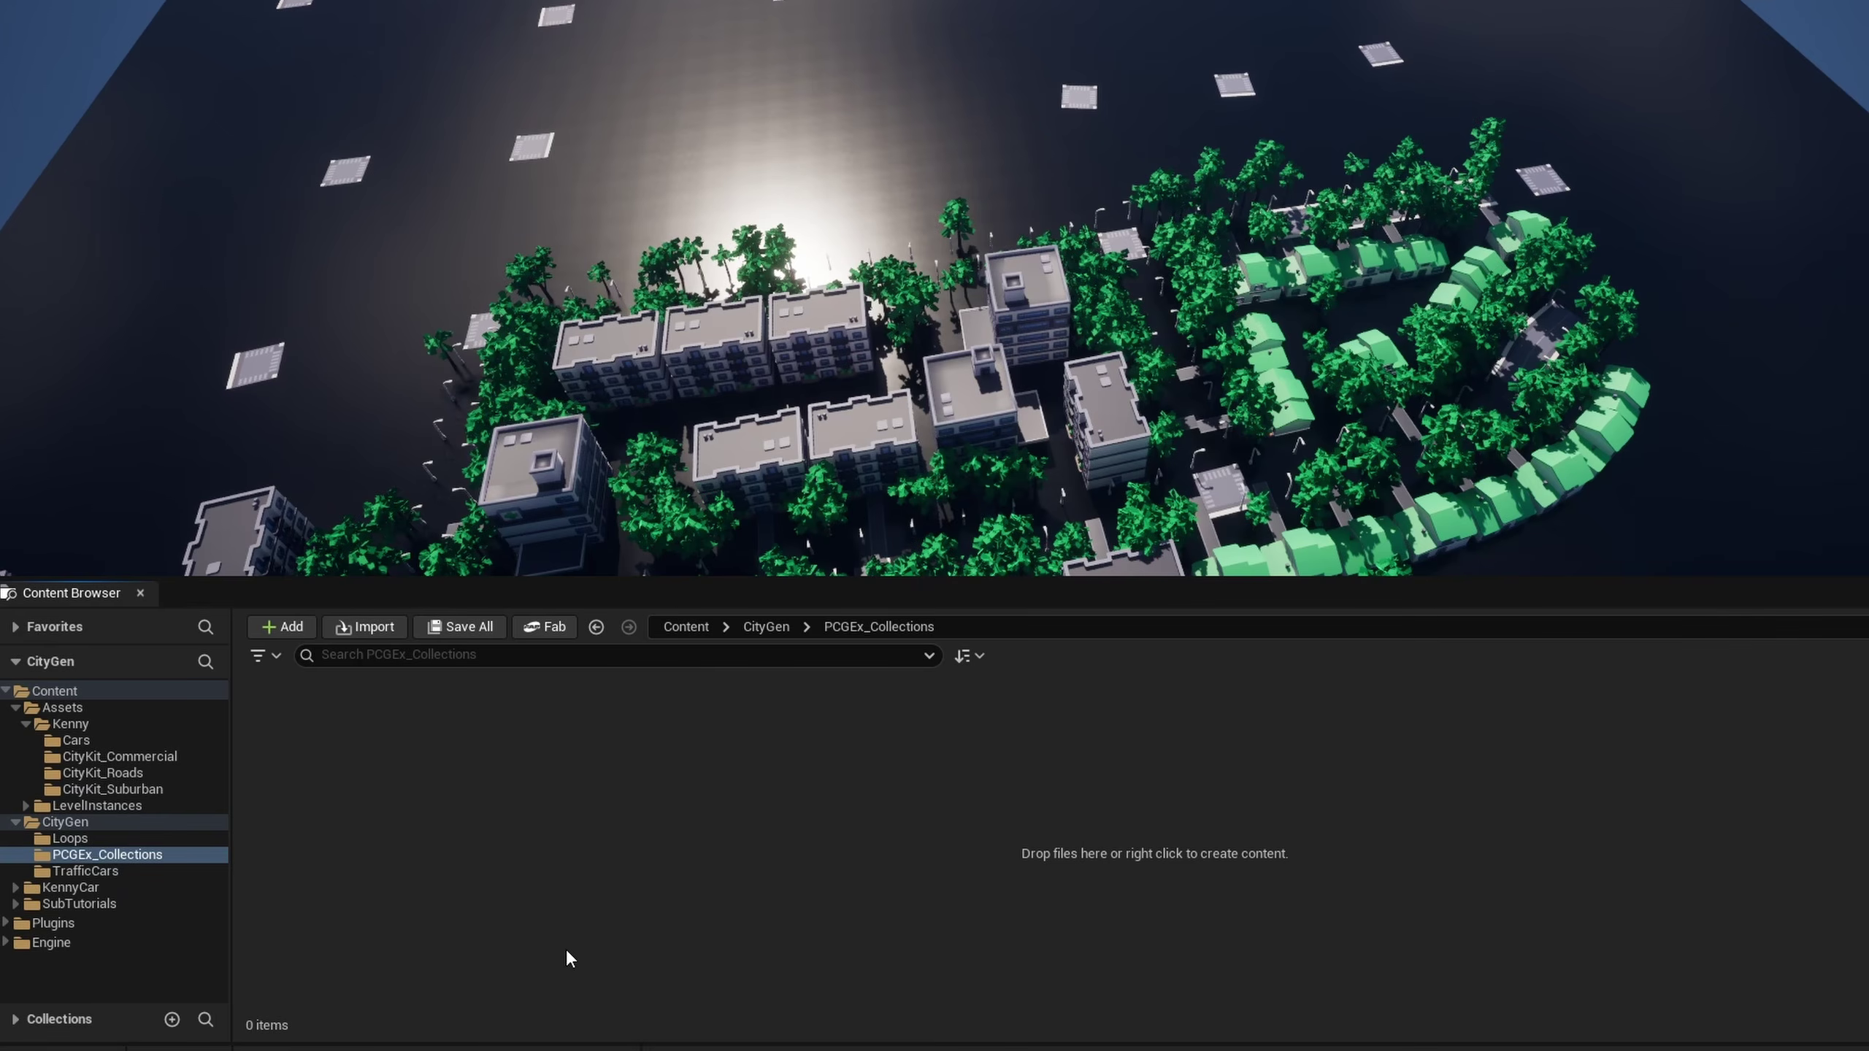
Create a PCGEx mesh collection data asset named DA_MainRoad in the PCGEx_Collections folder
right_click(344, 825)
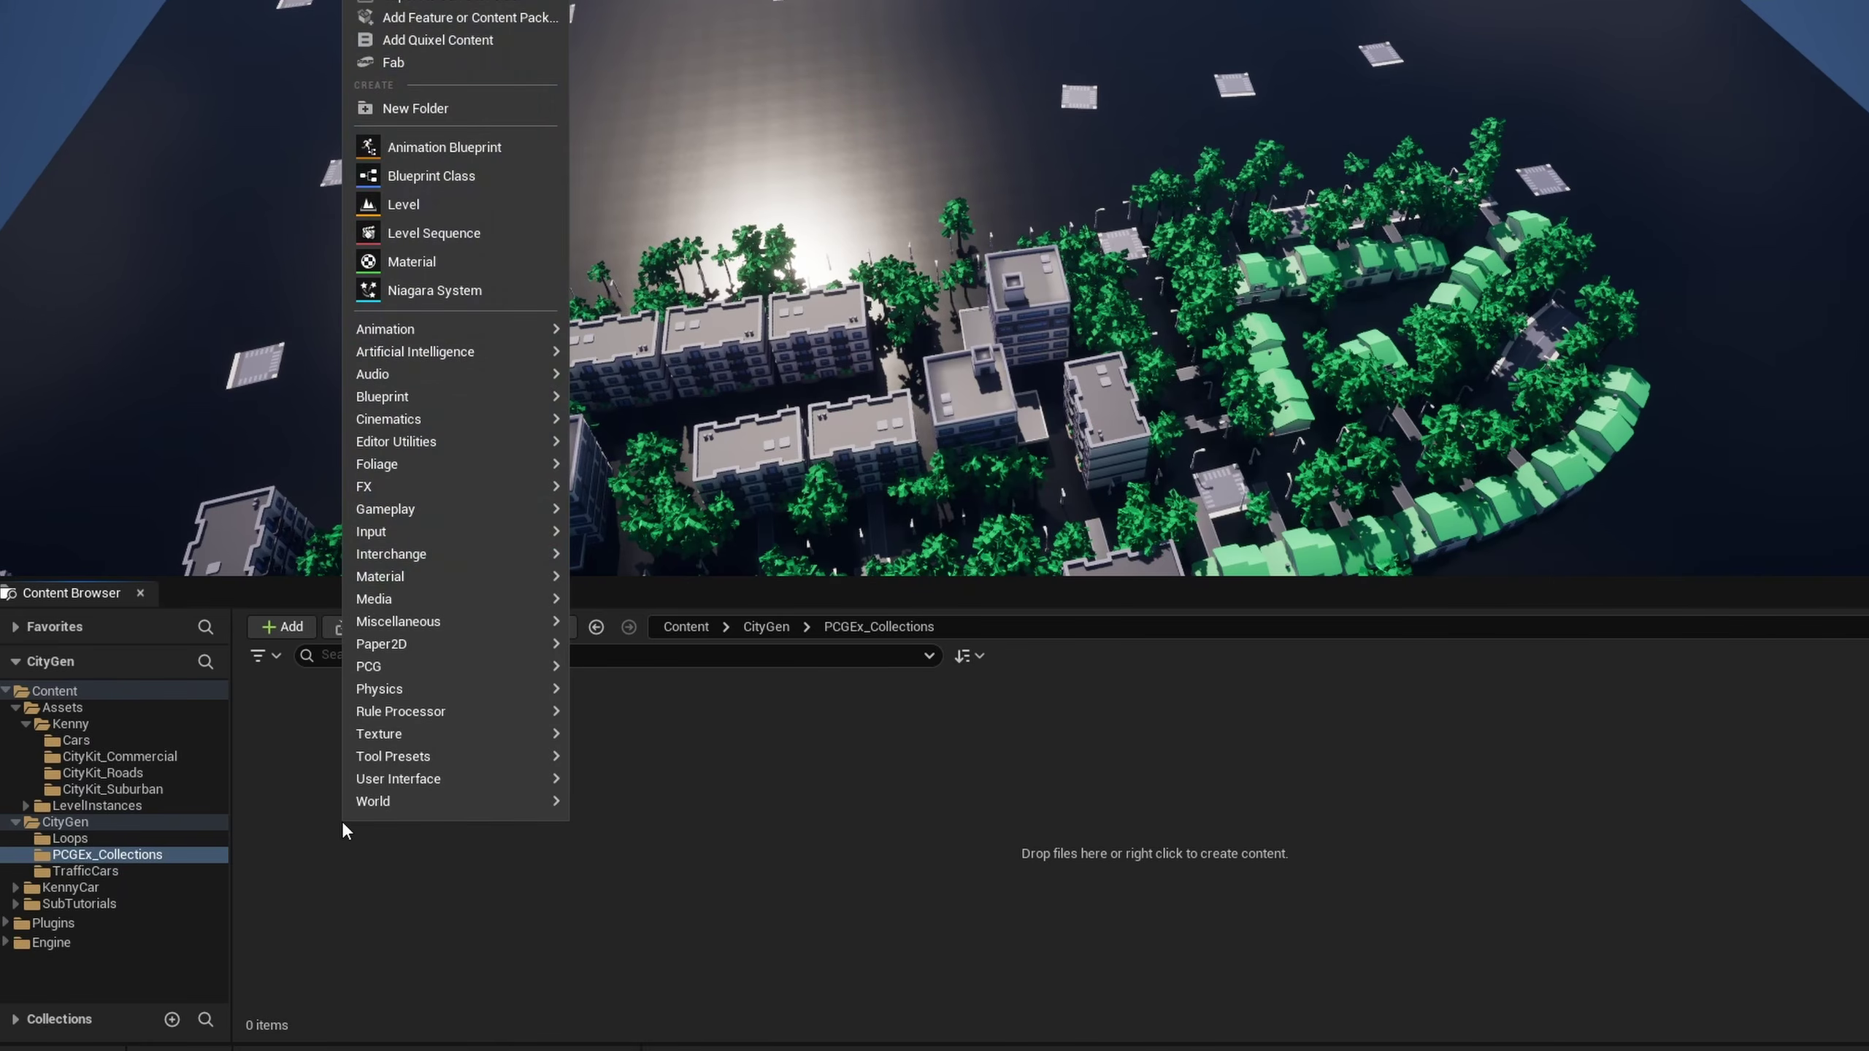
mouse_move(532, 620)
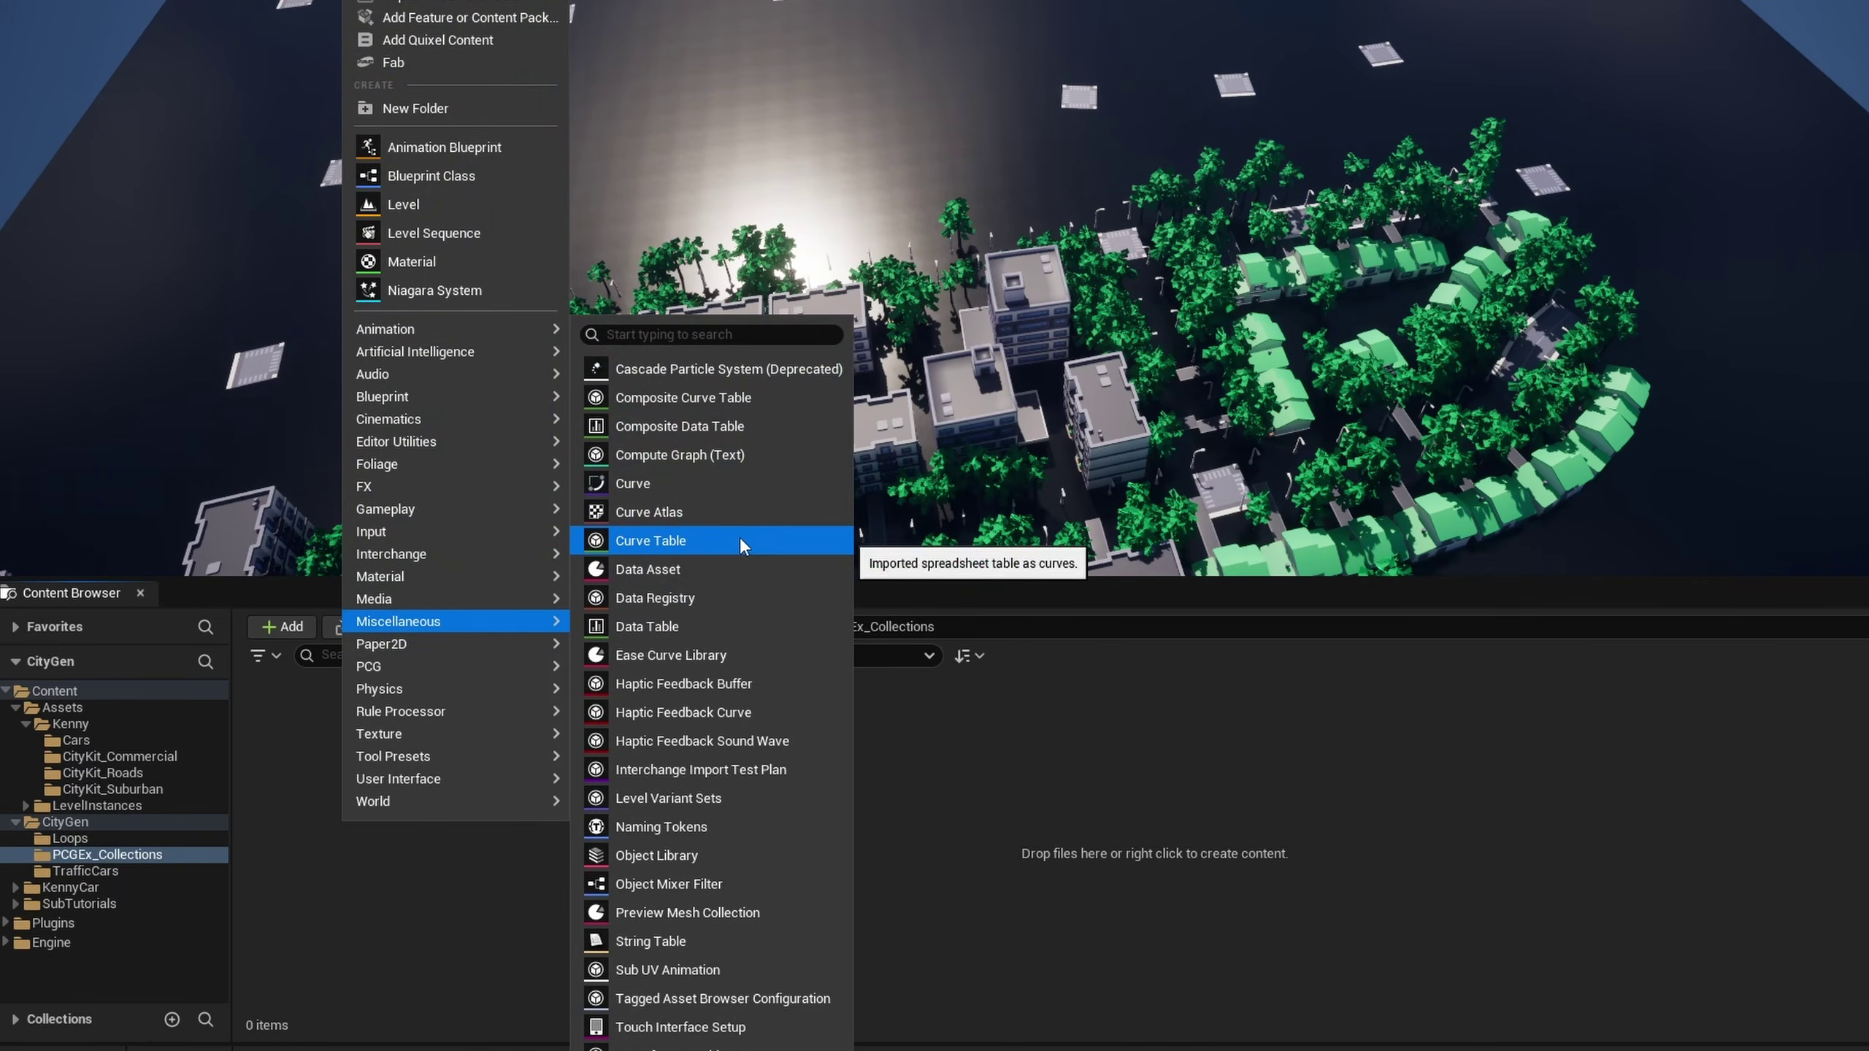
click(663, 568)
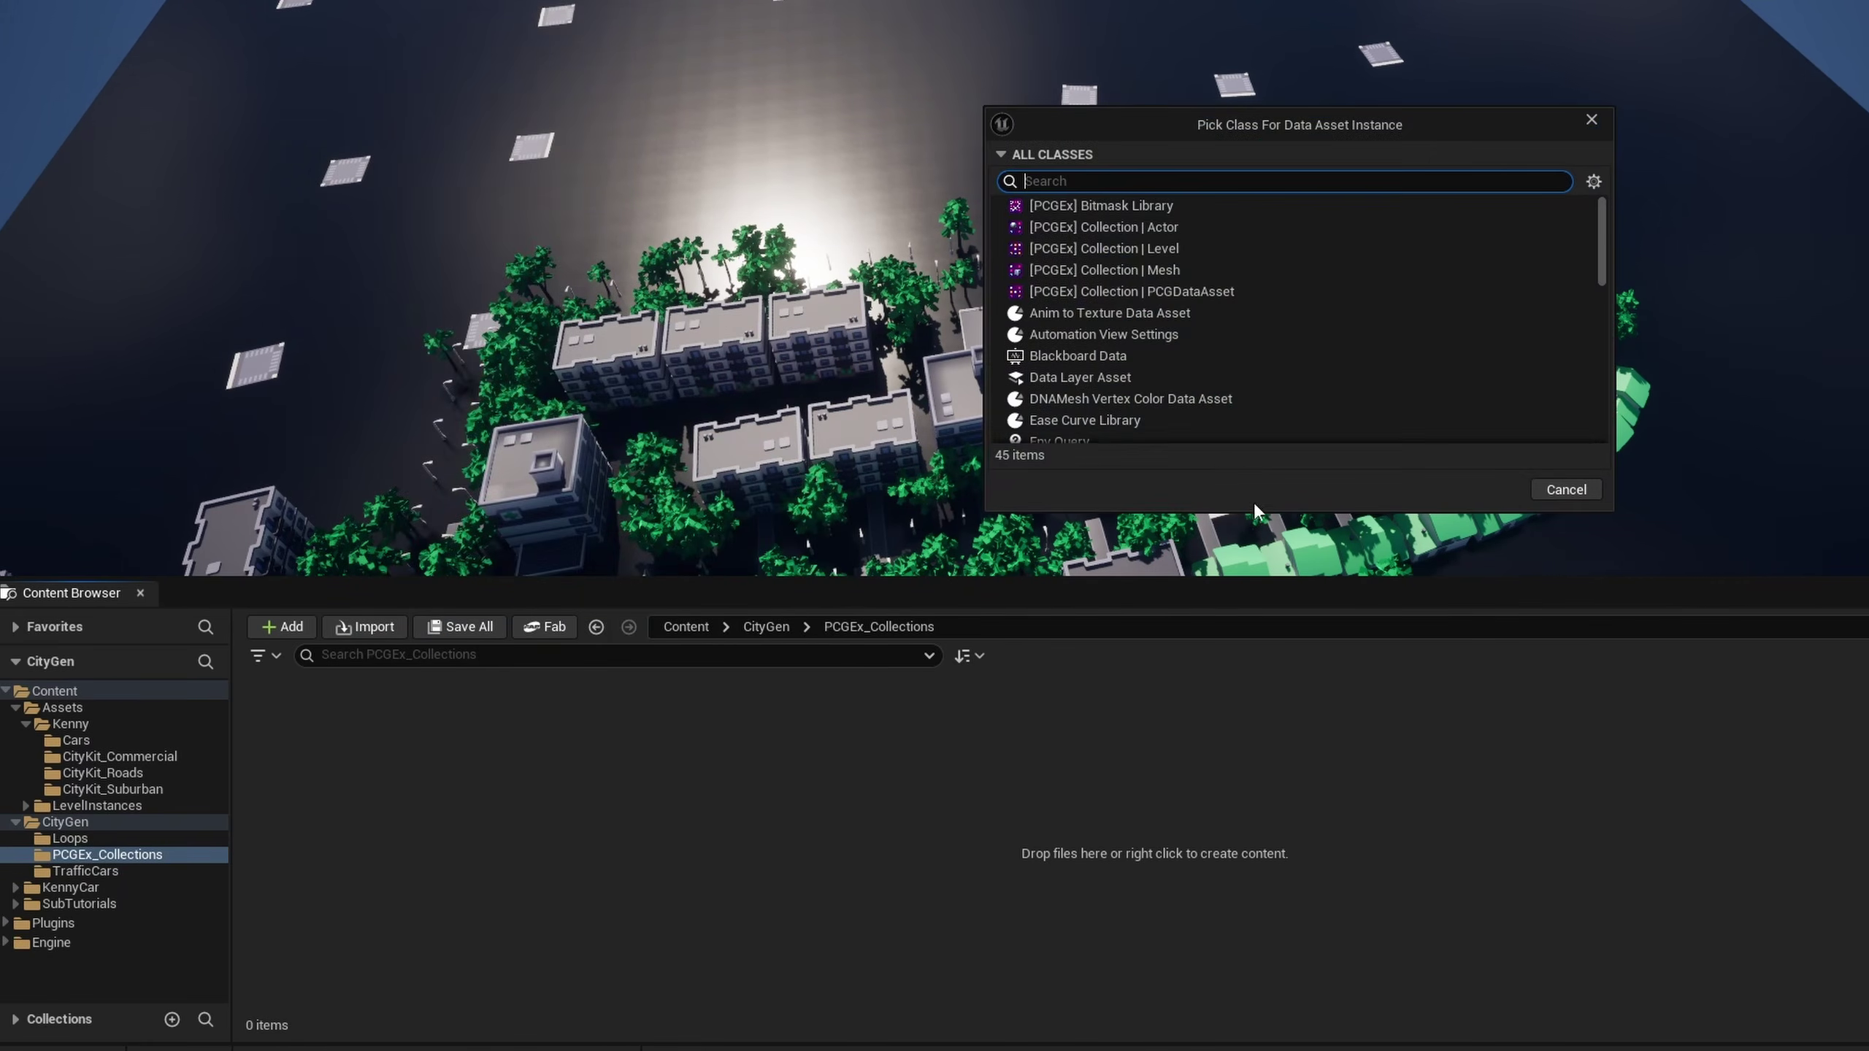
click(1083, 270)
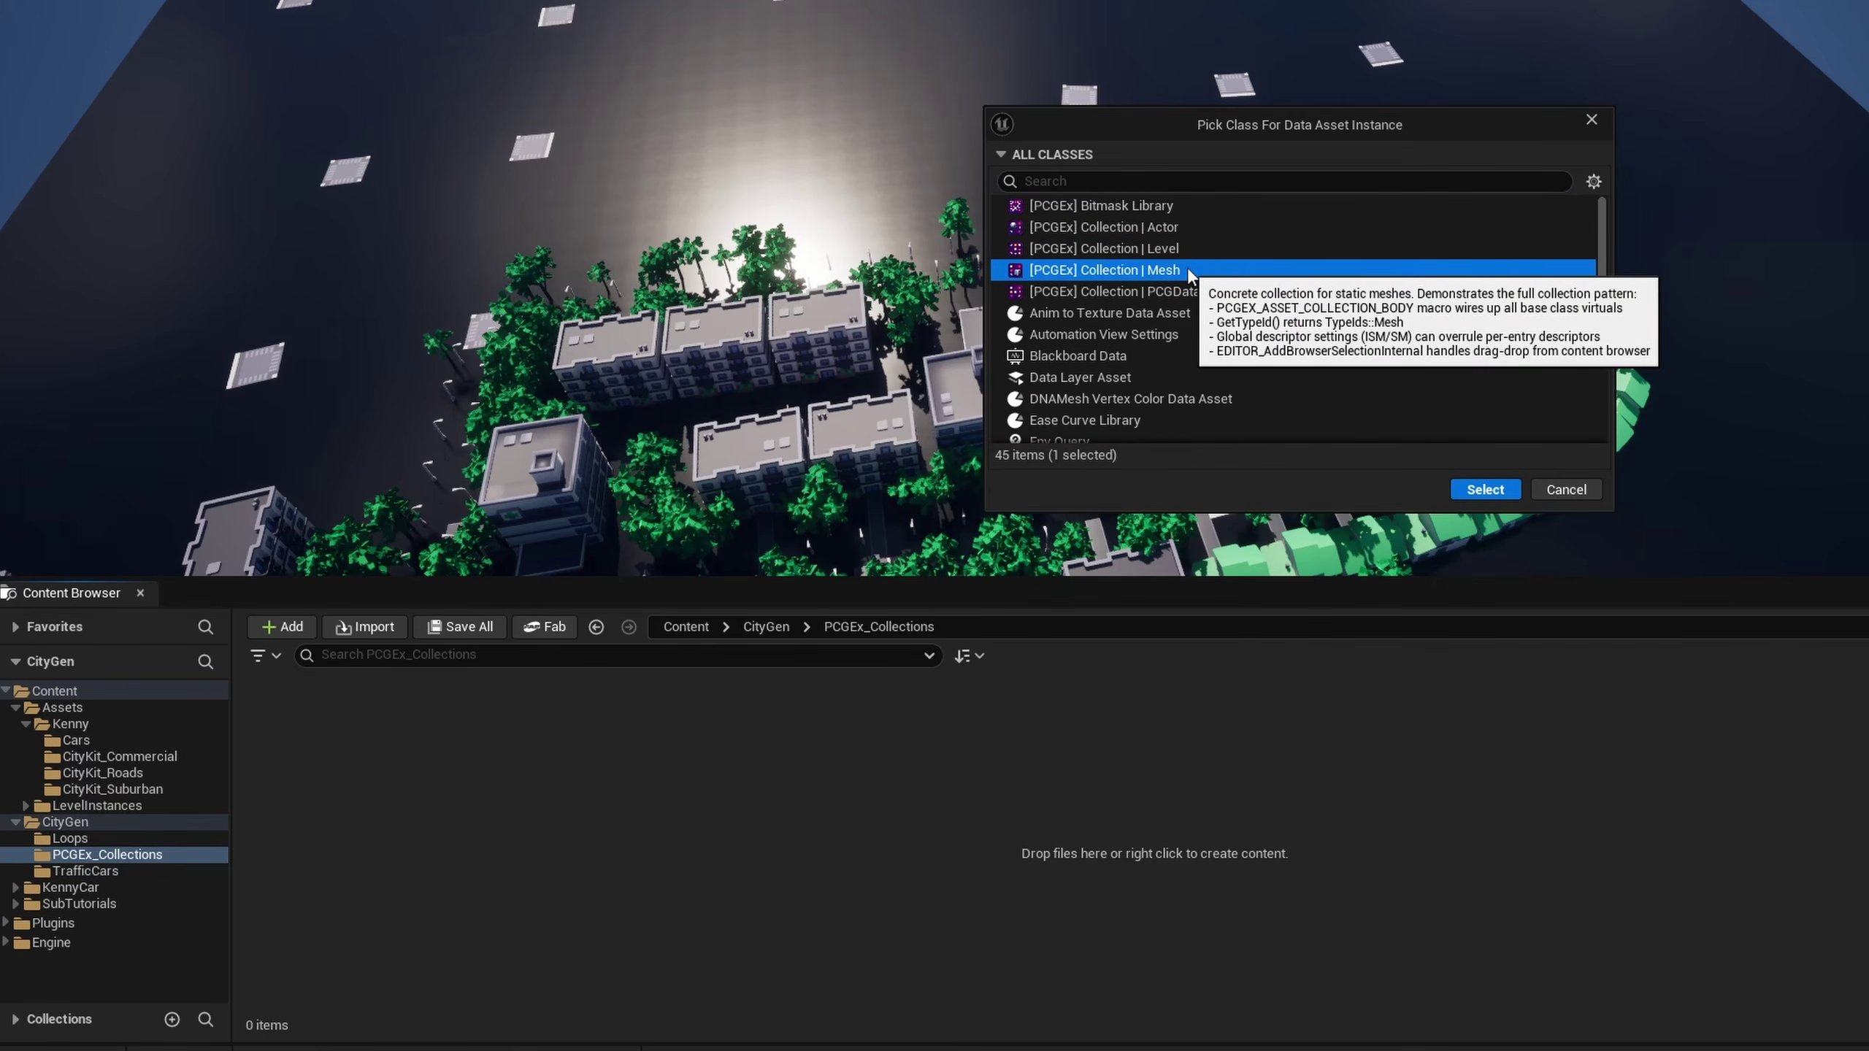
click(1484, 490)
text(DA_MainRoad)
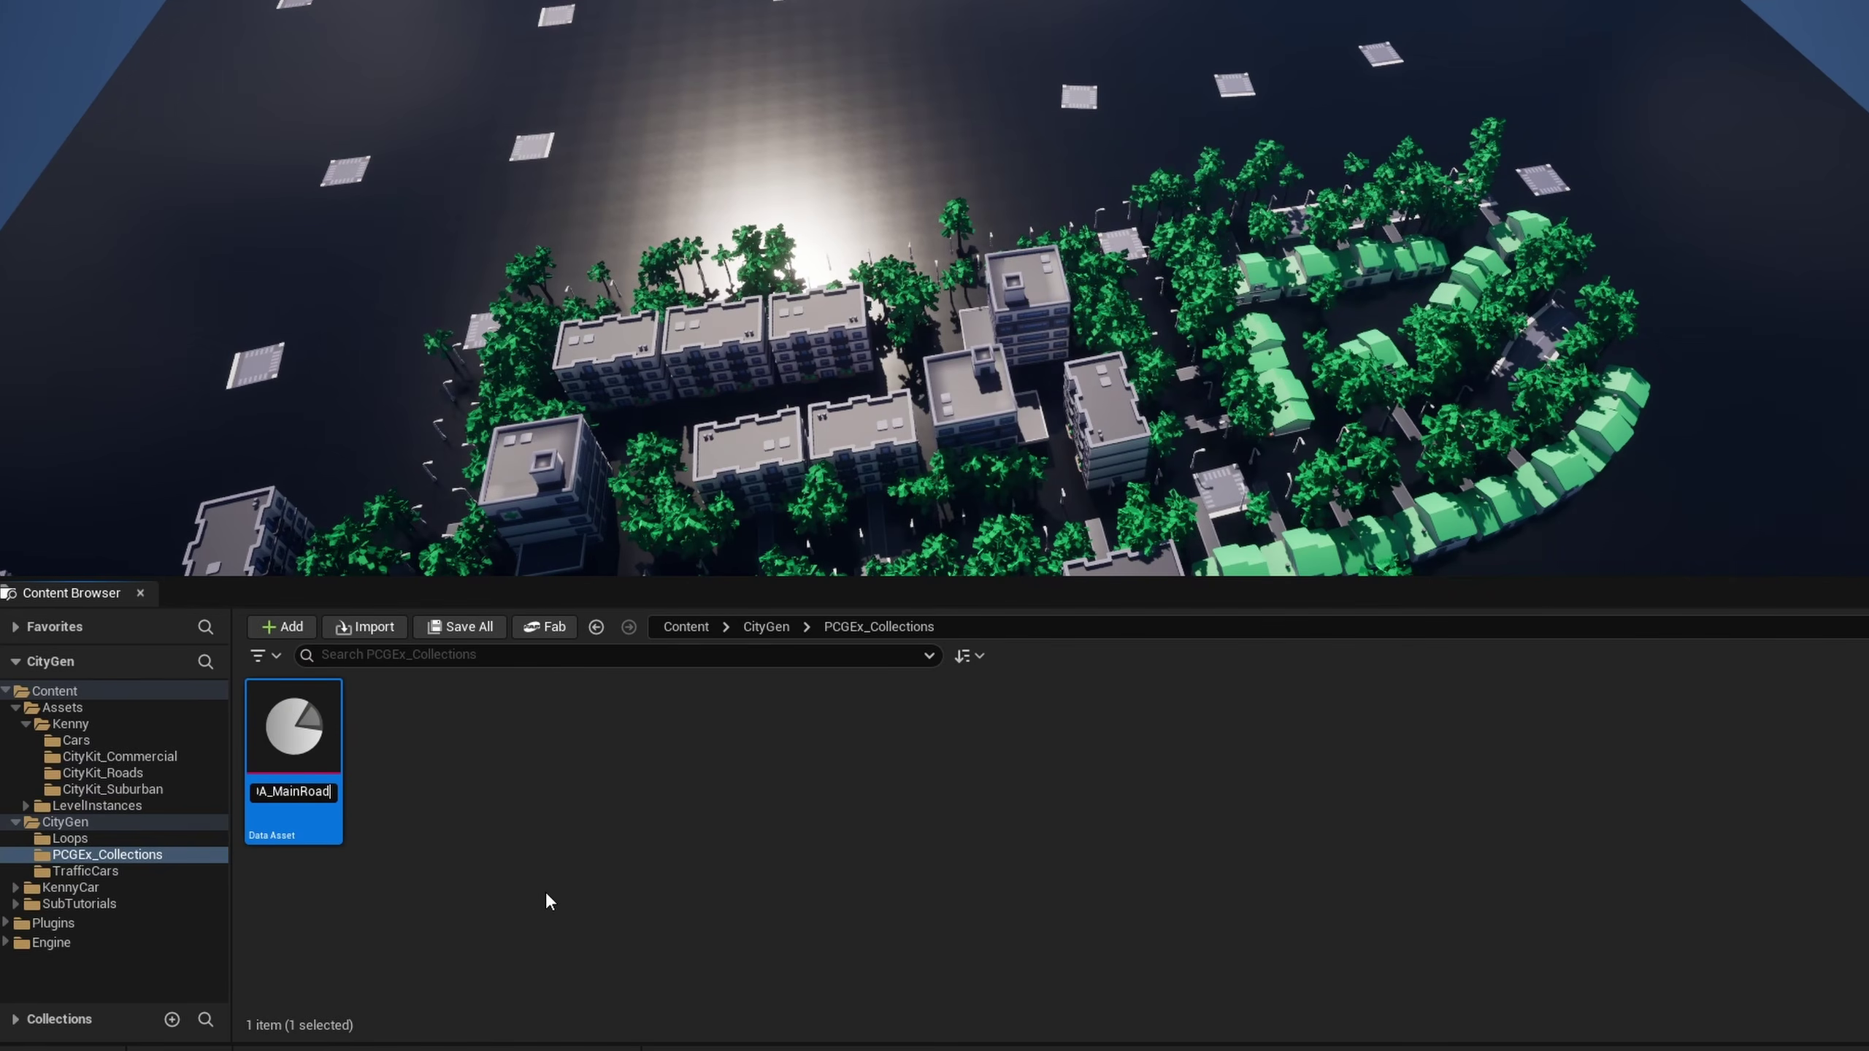
key(Return)
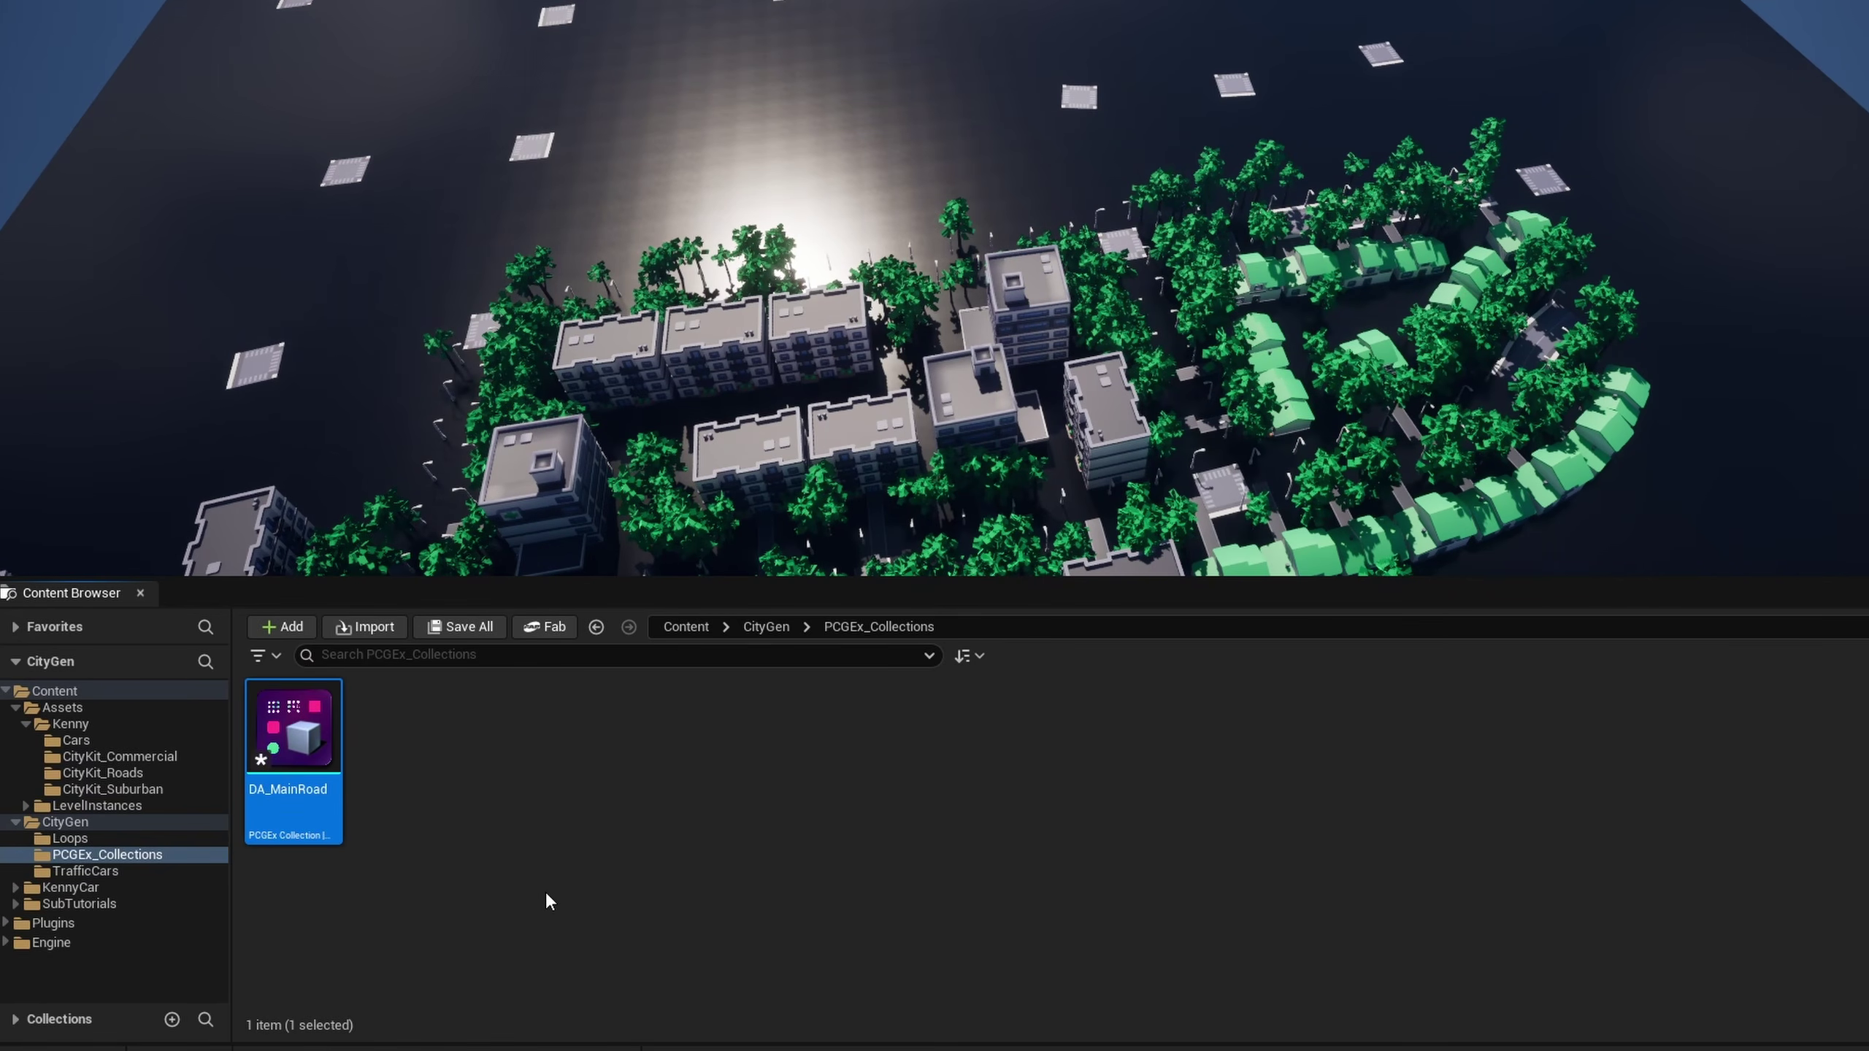
Add the road-straight static mesh used by the Spawn Spline Mesh node to the DA_MainRoad collection and rebuild the collection
double_click(307, 728)
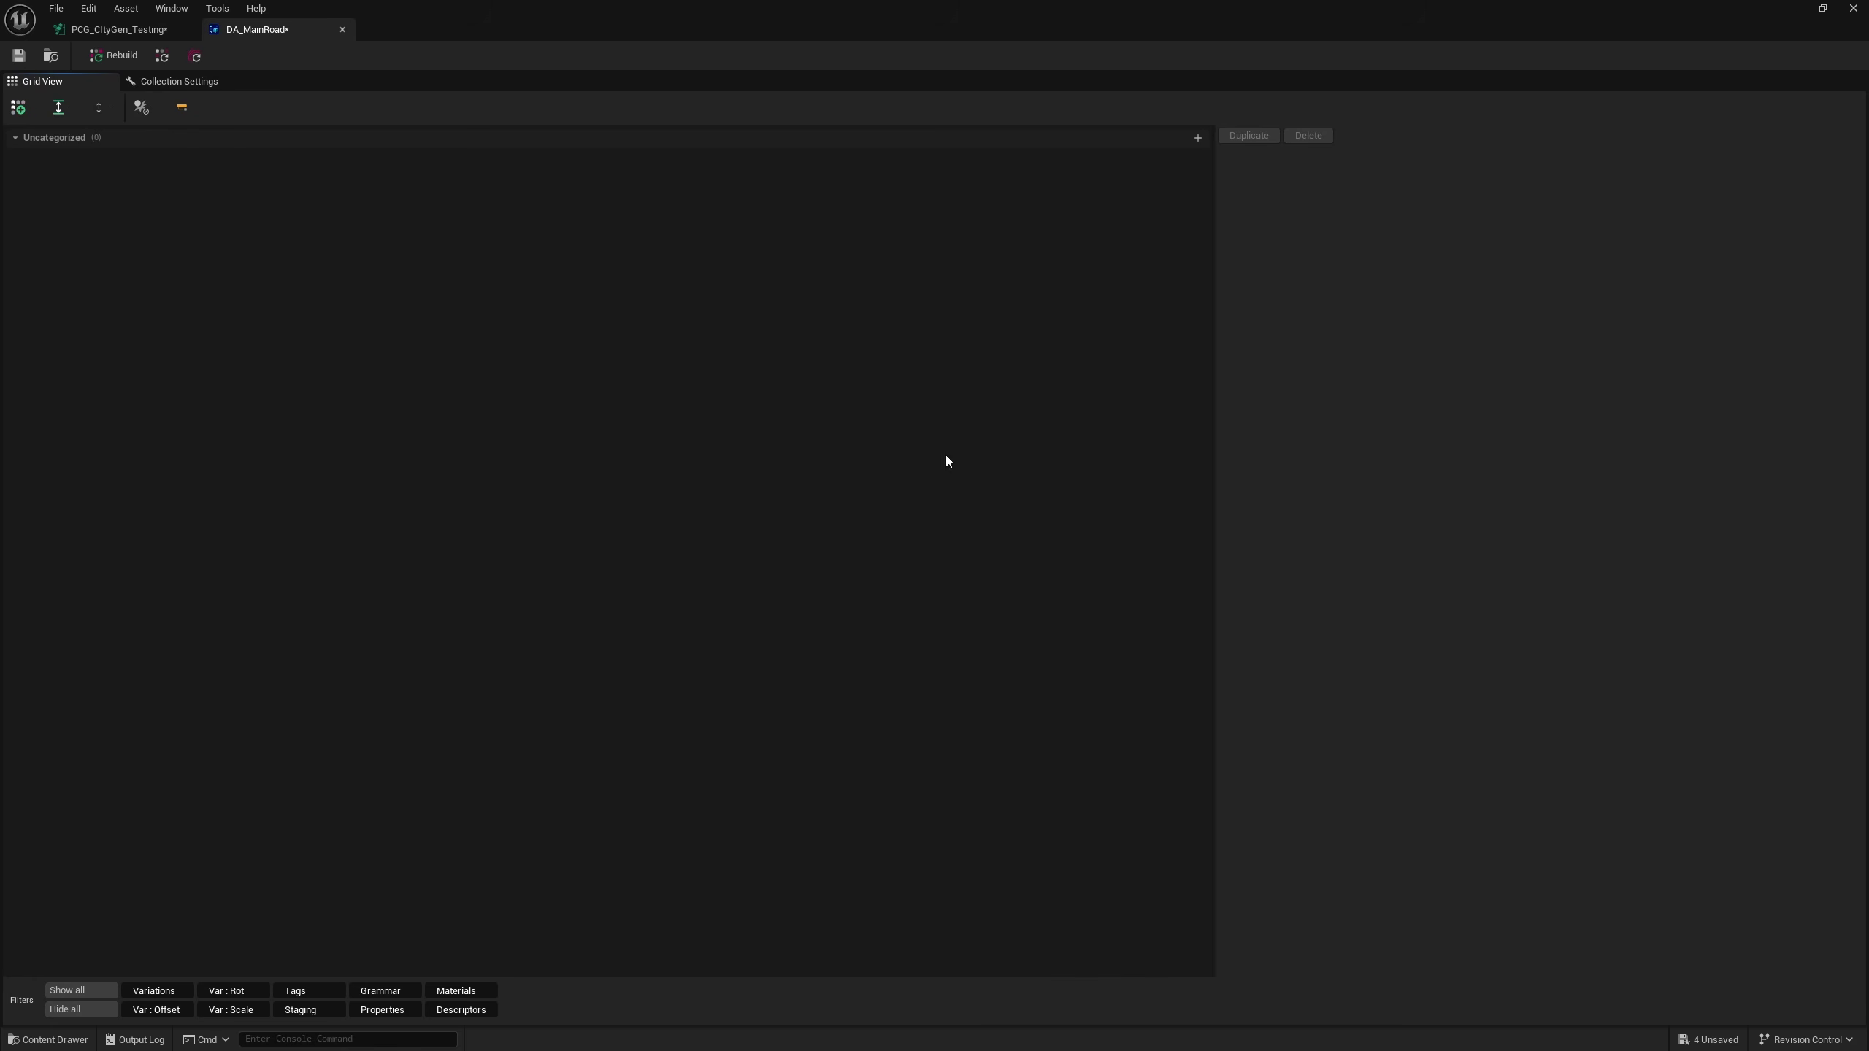
click(119, 31)
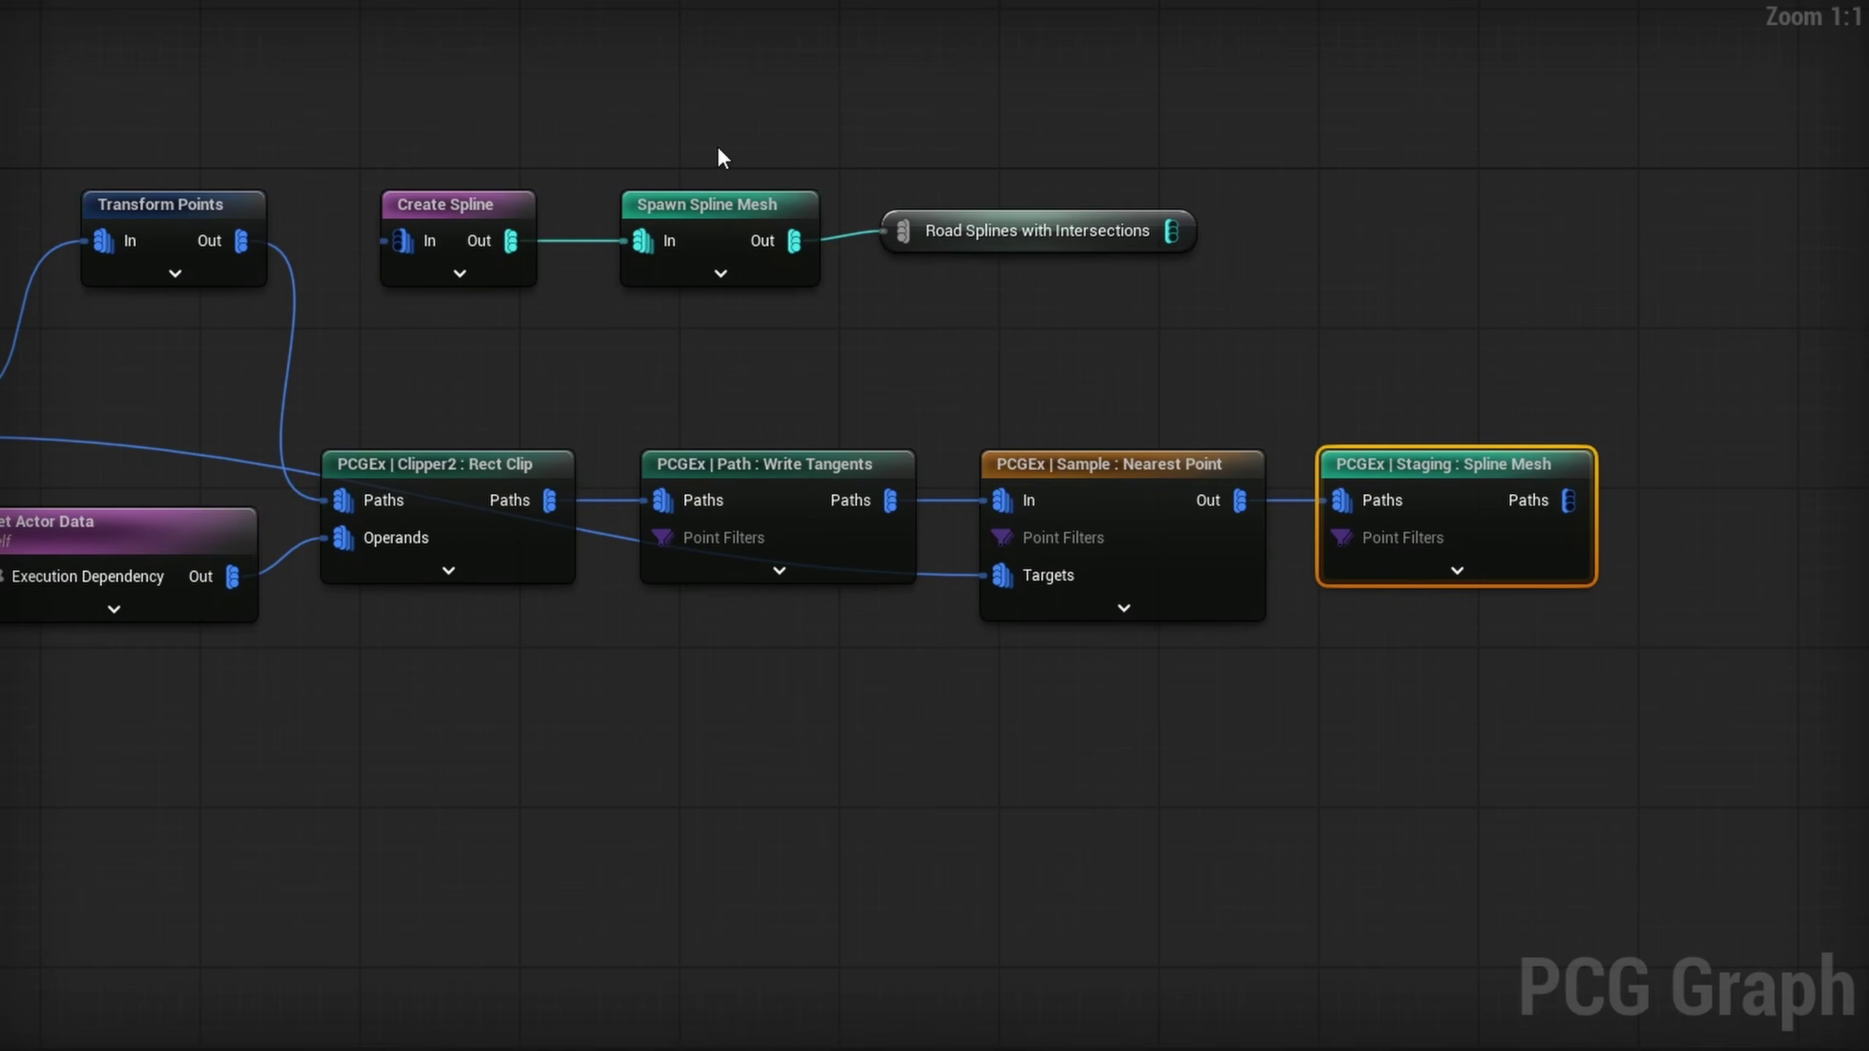
click(717, 234)
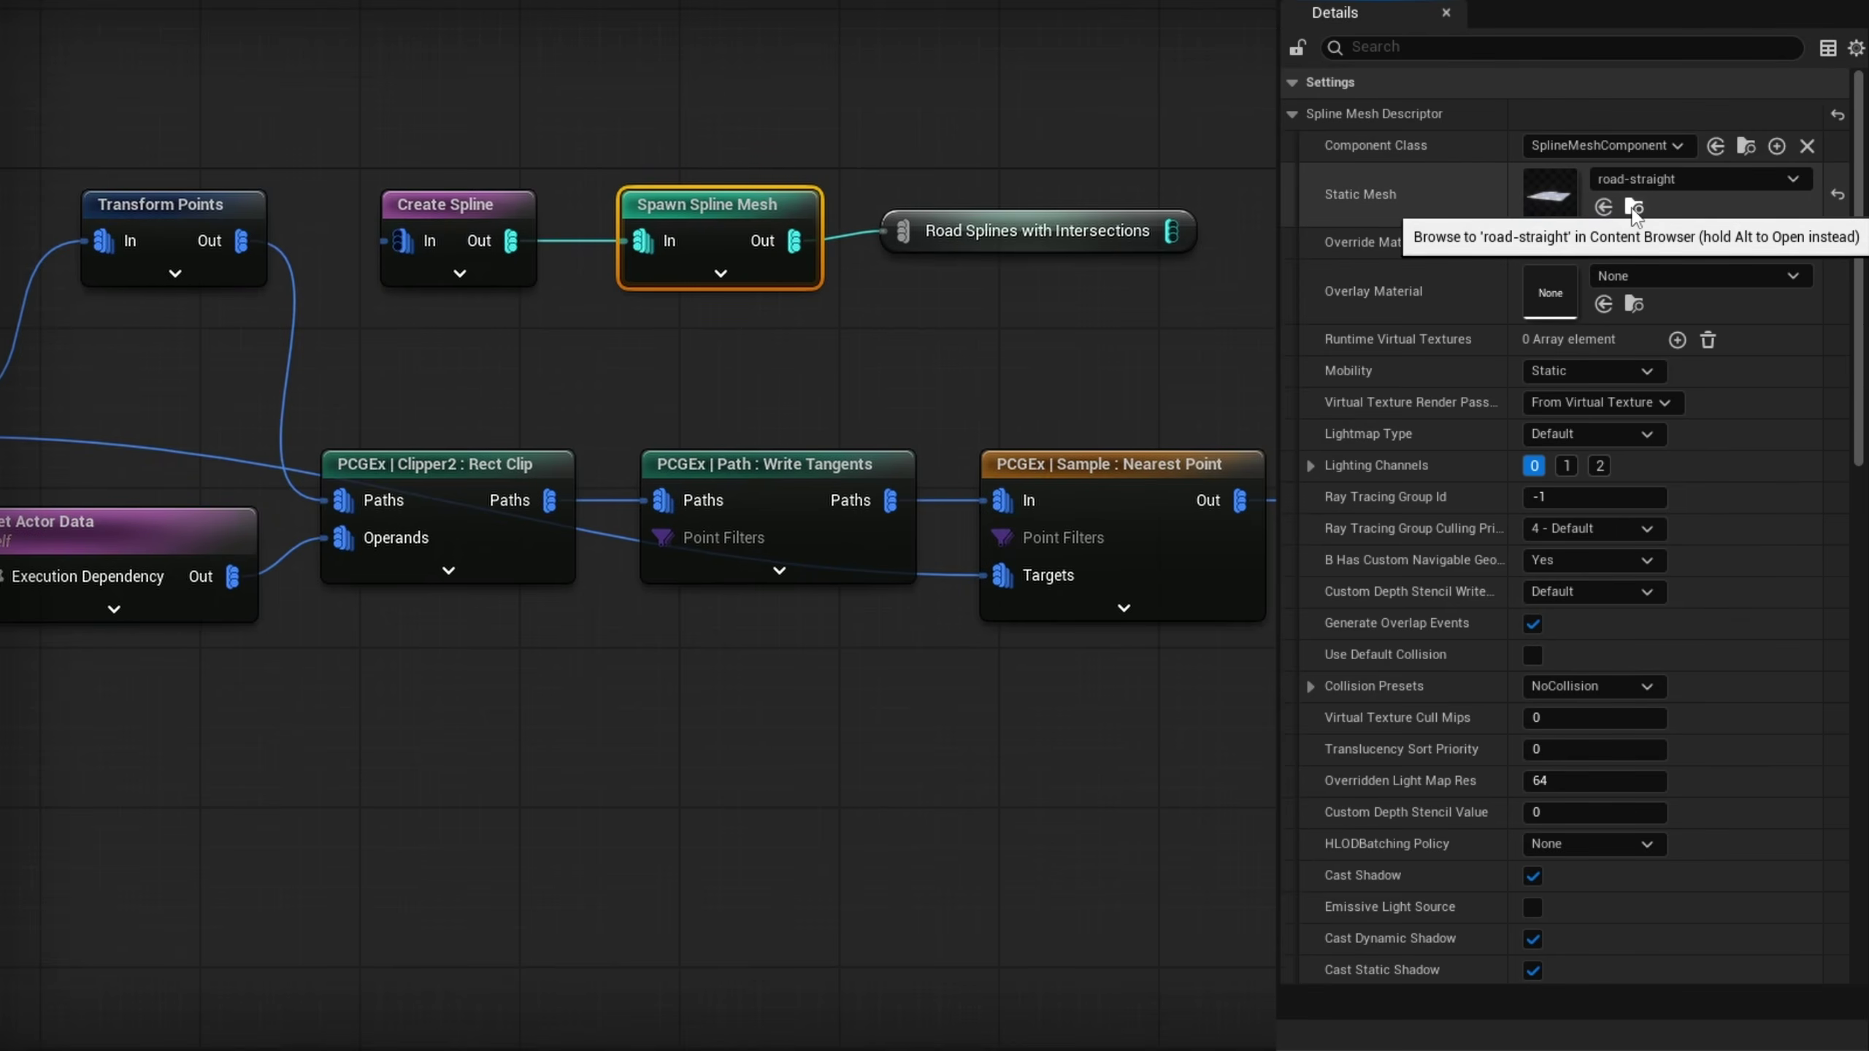
click(1632, 208)
click(389, 0)
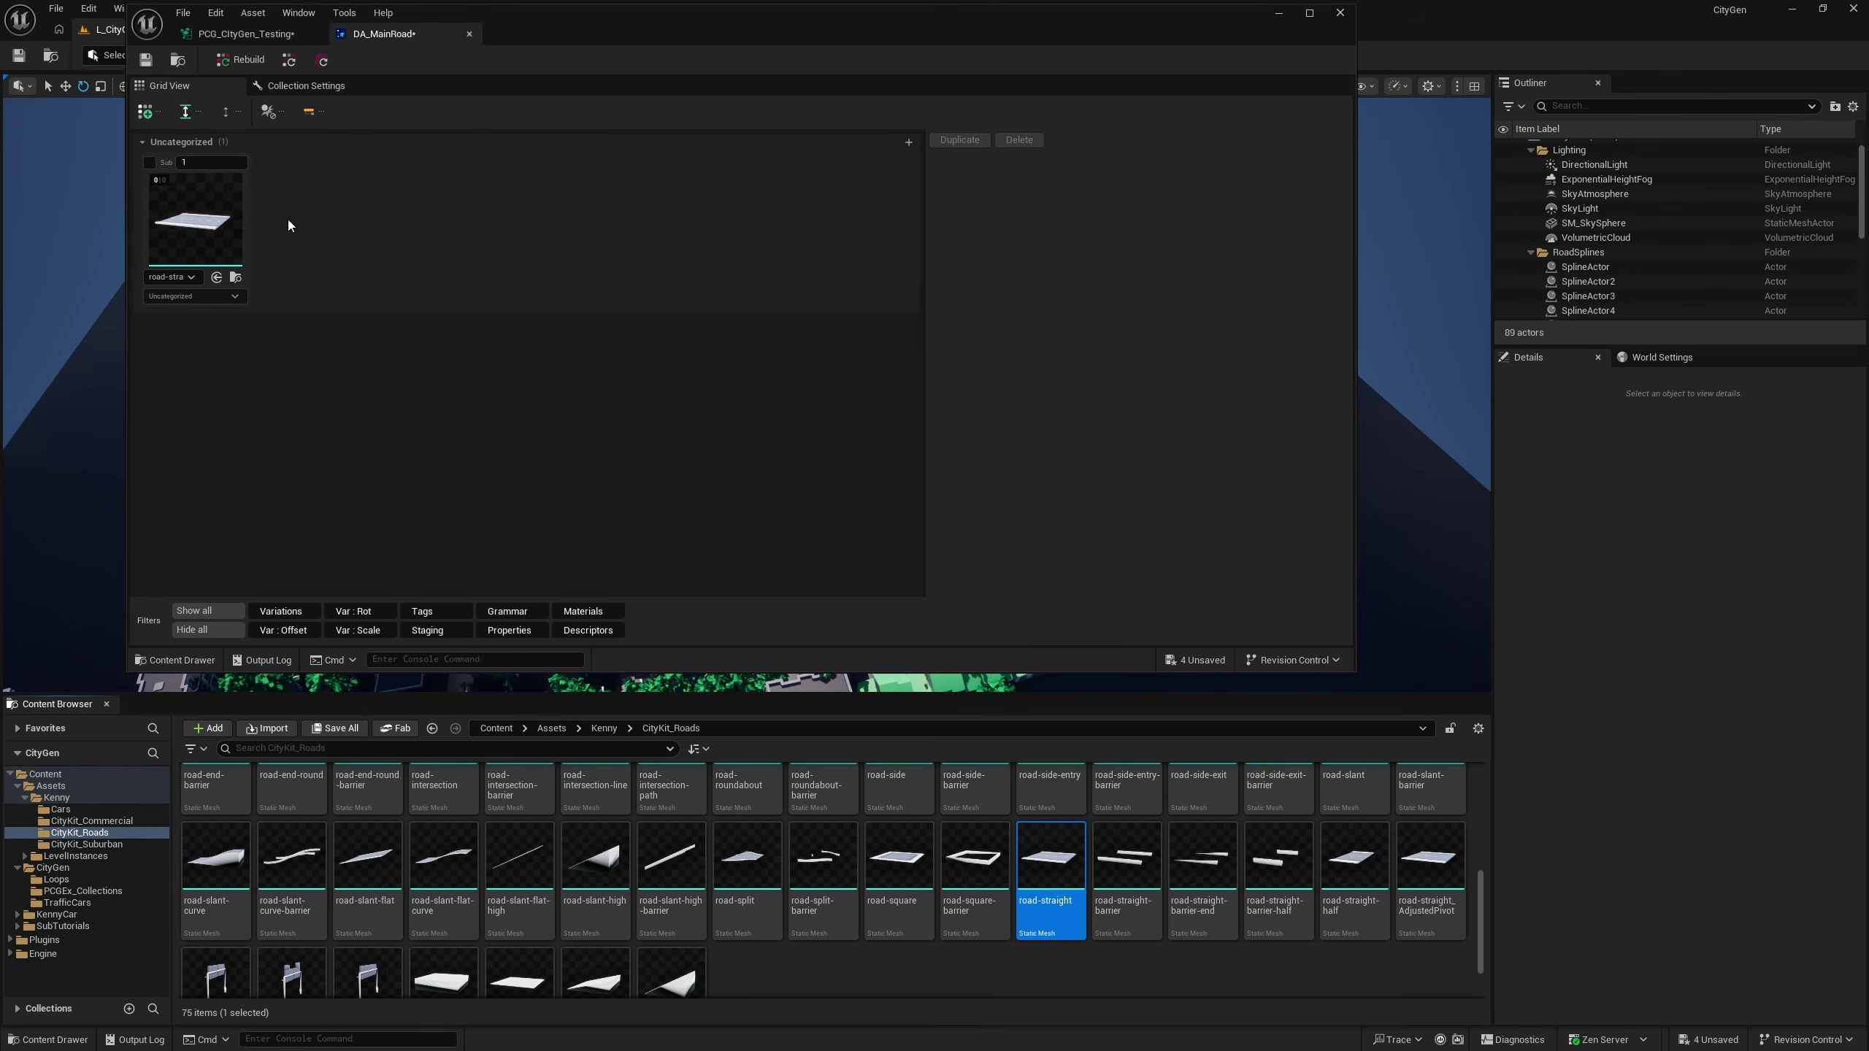
click(242, 62)
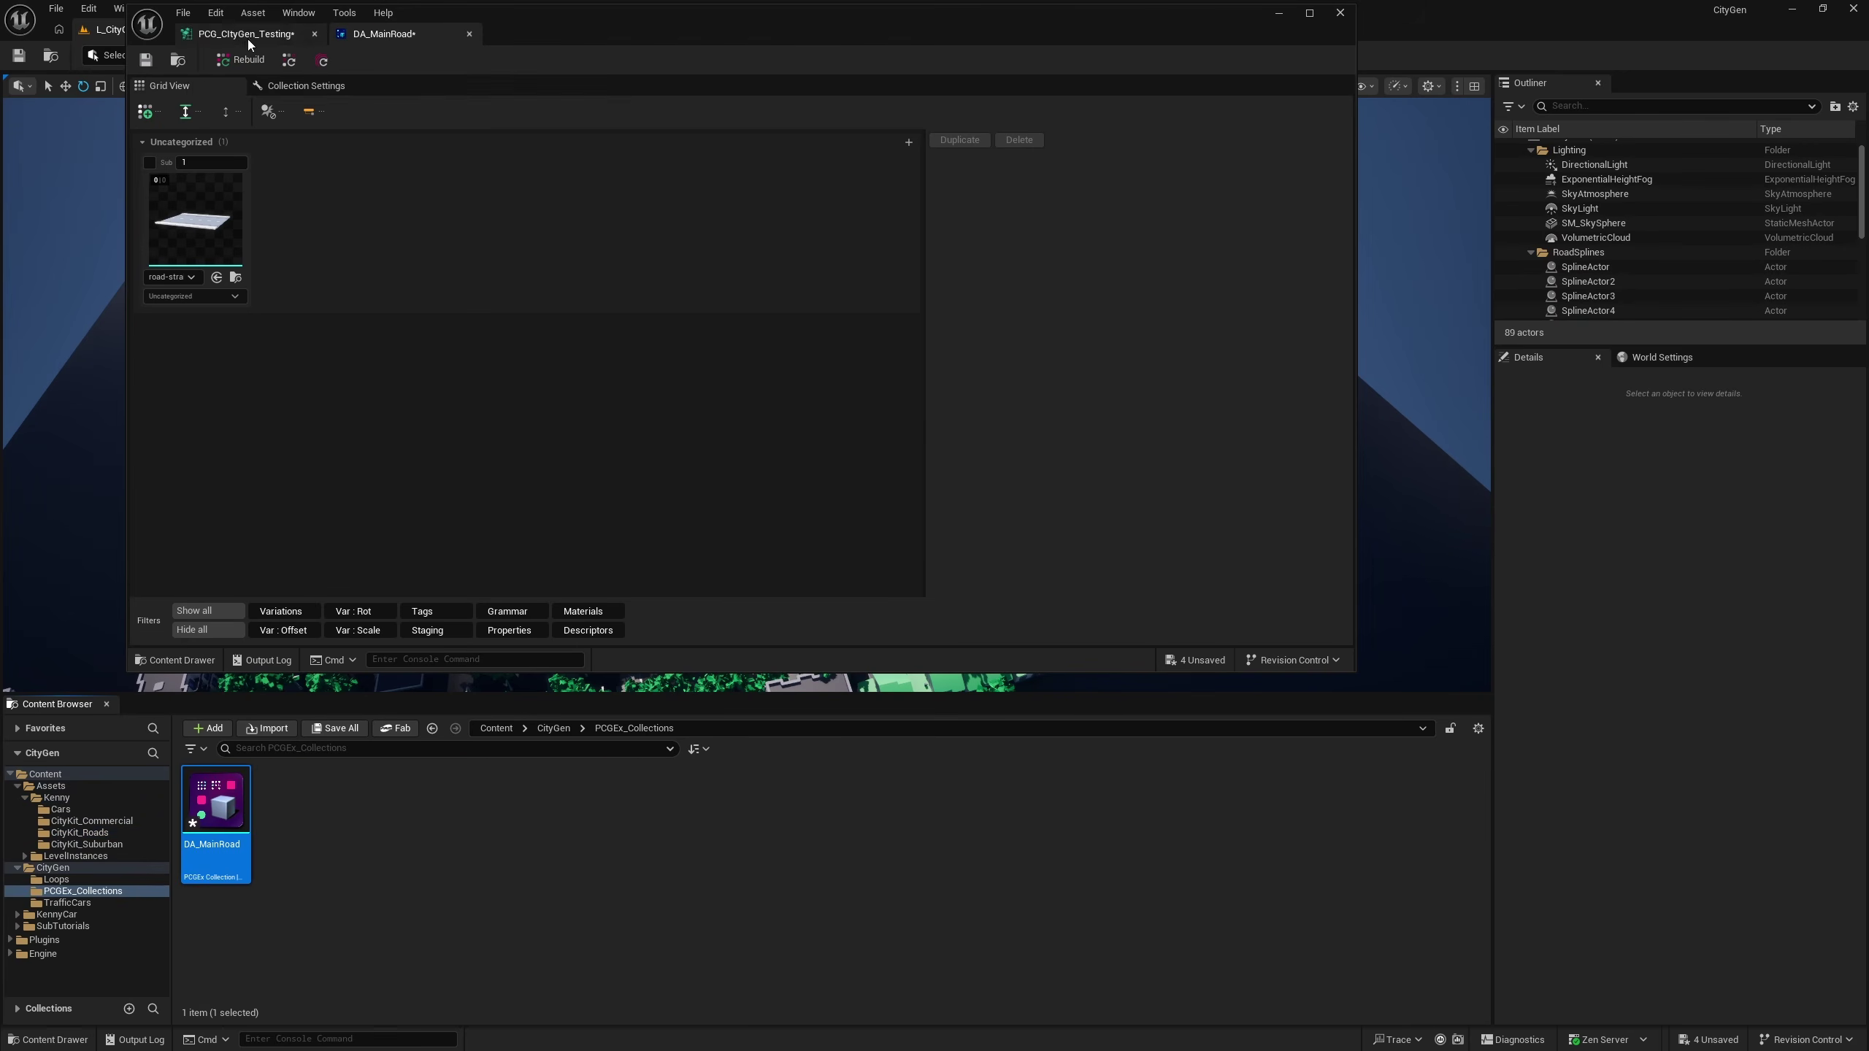
Assign DA_MainRoad as the asset collection of the Staging Spline Mesh node
double_click(245, 41)
click(110, 29)
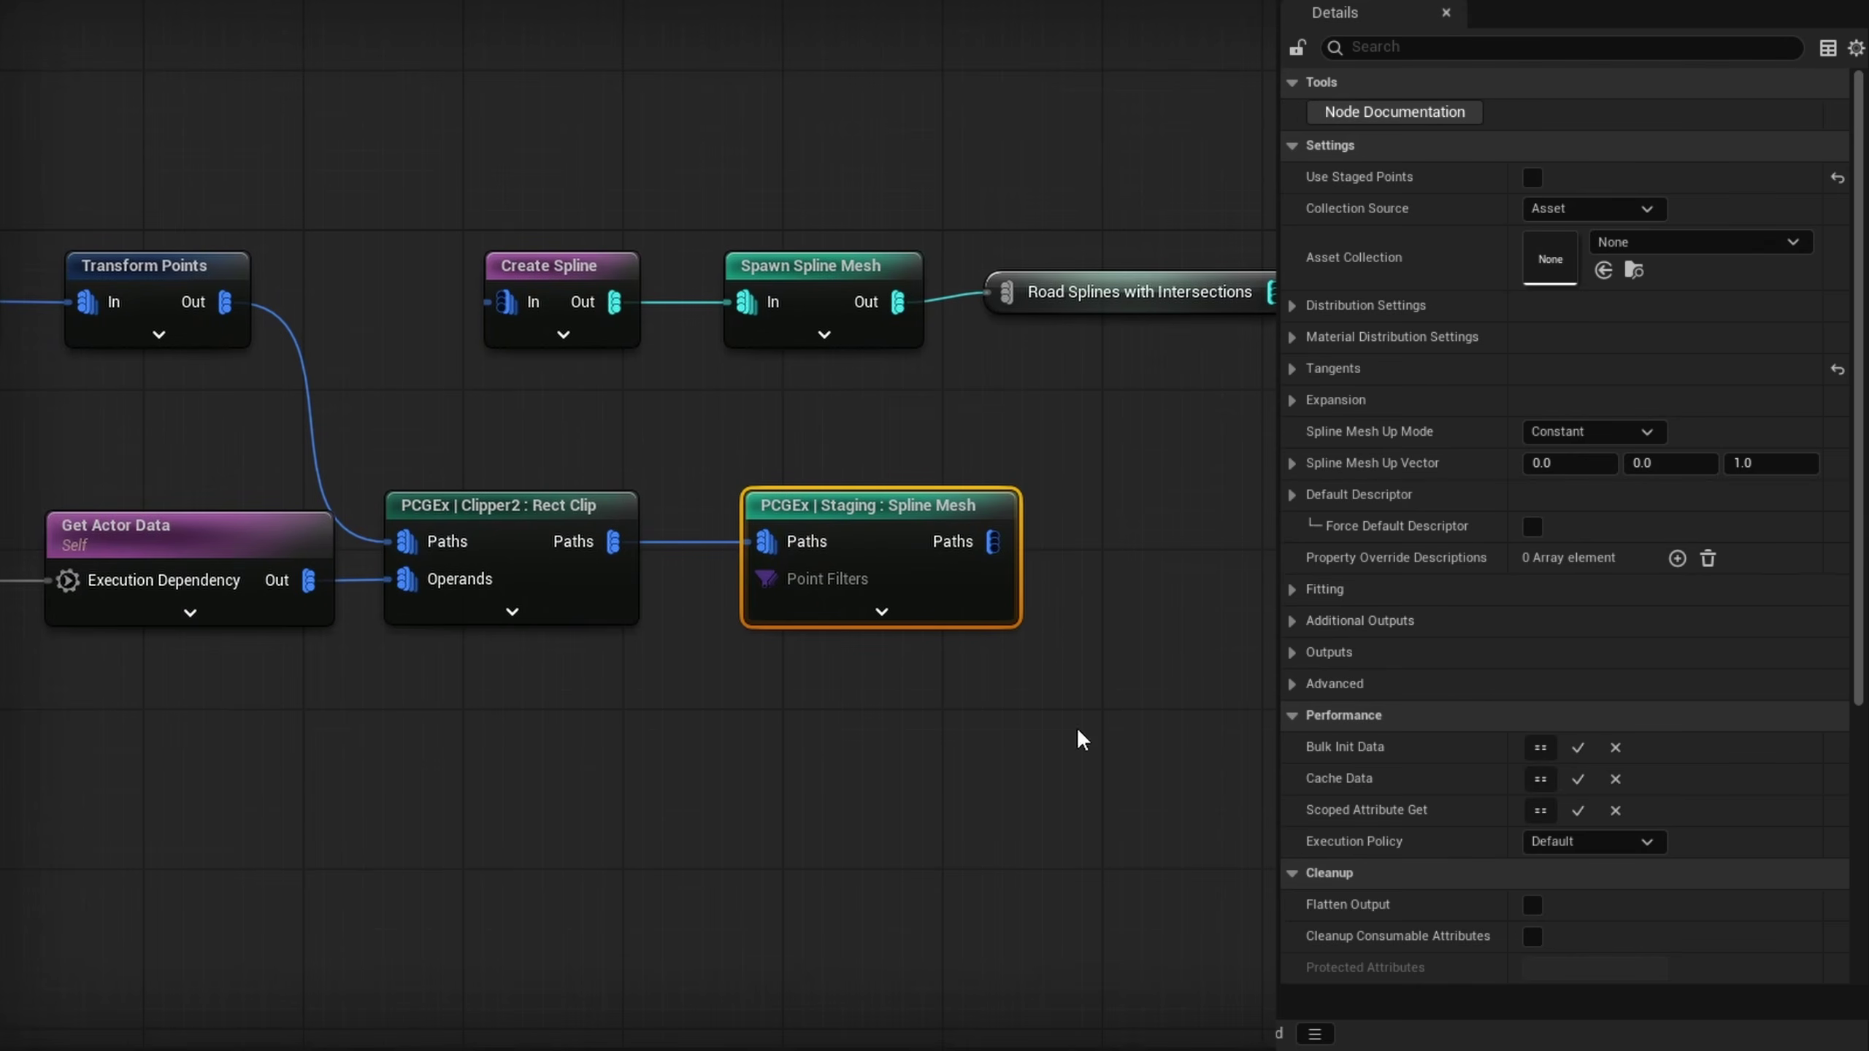
click(1604, 270)
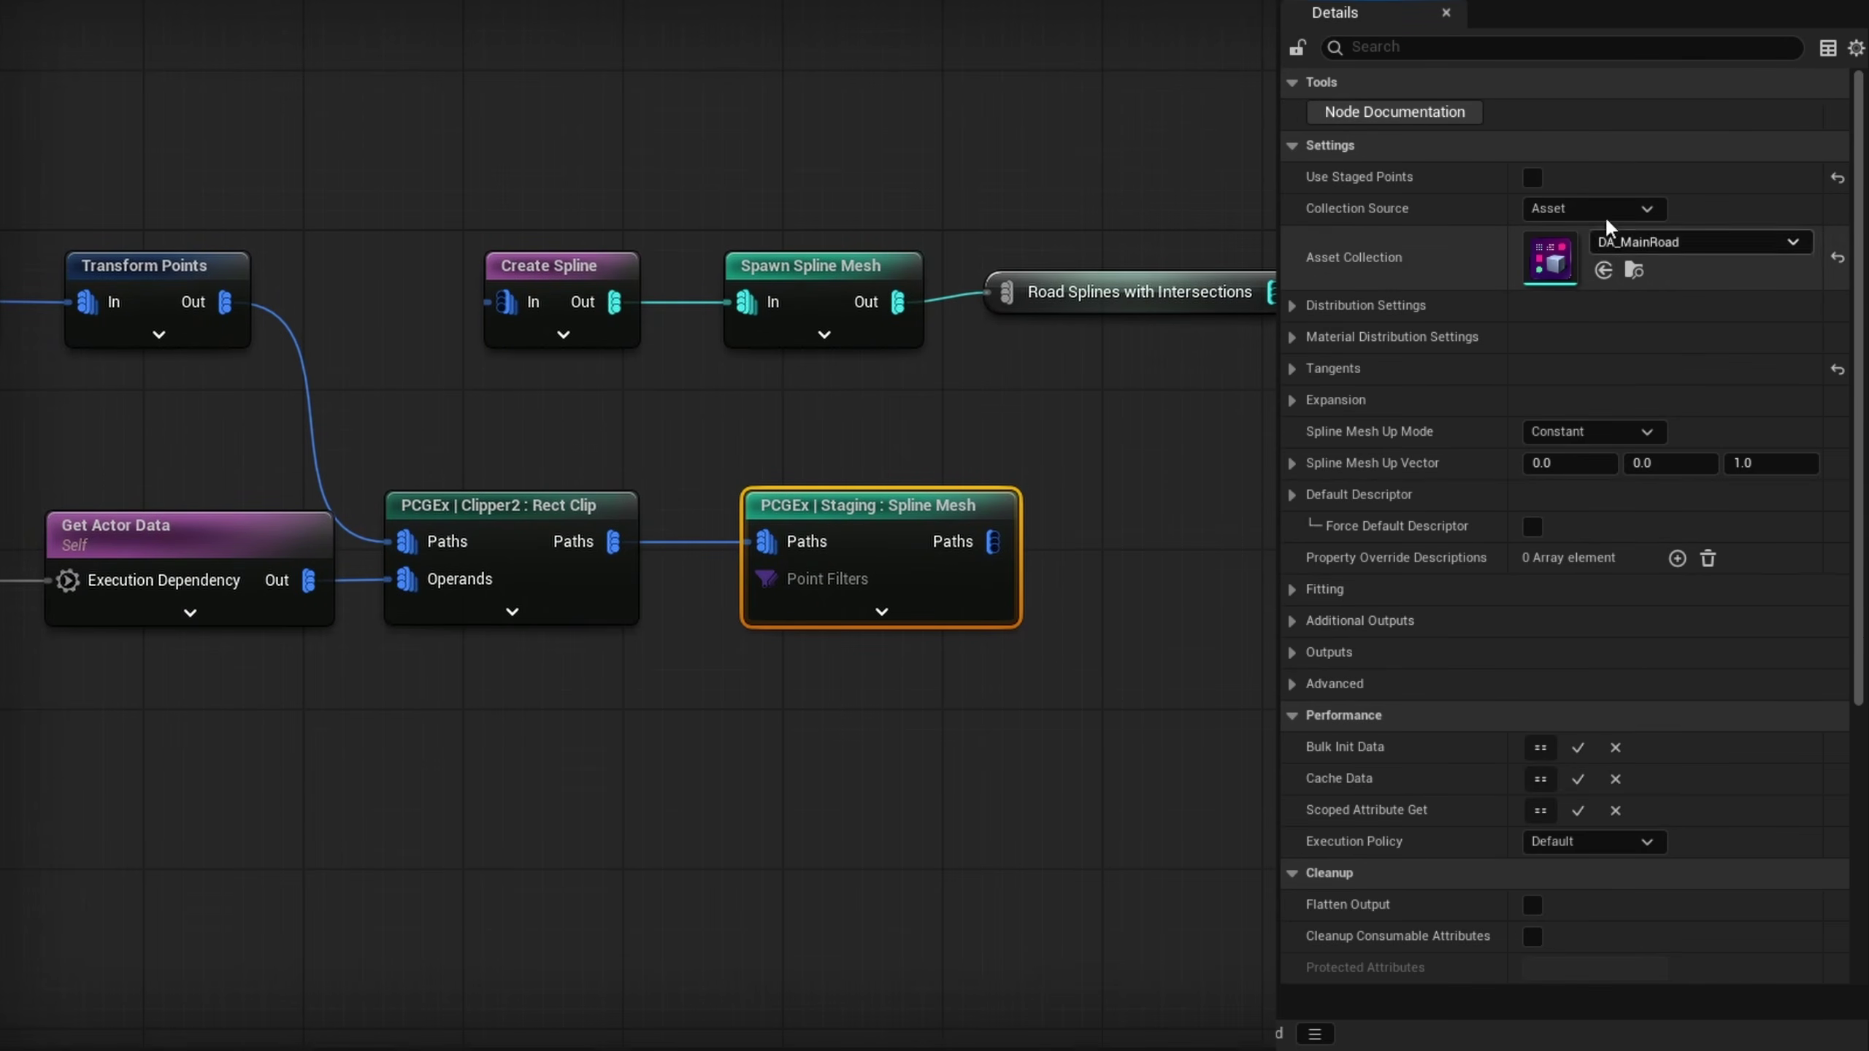
right_drag(563, 635, 700, 633)
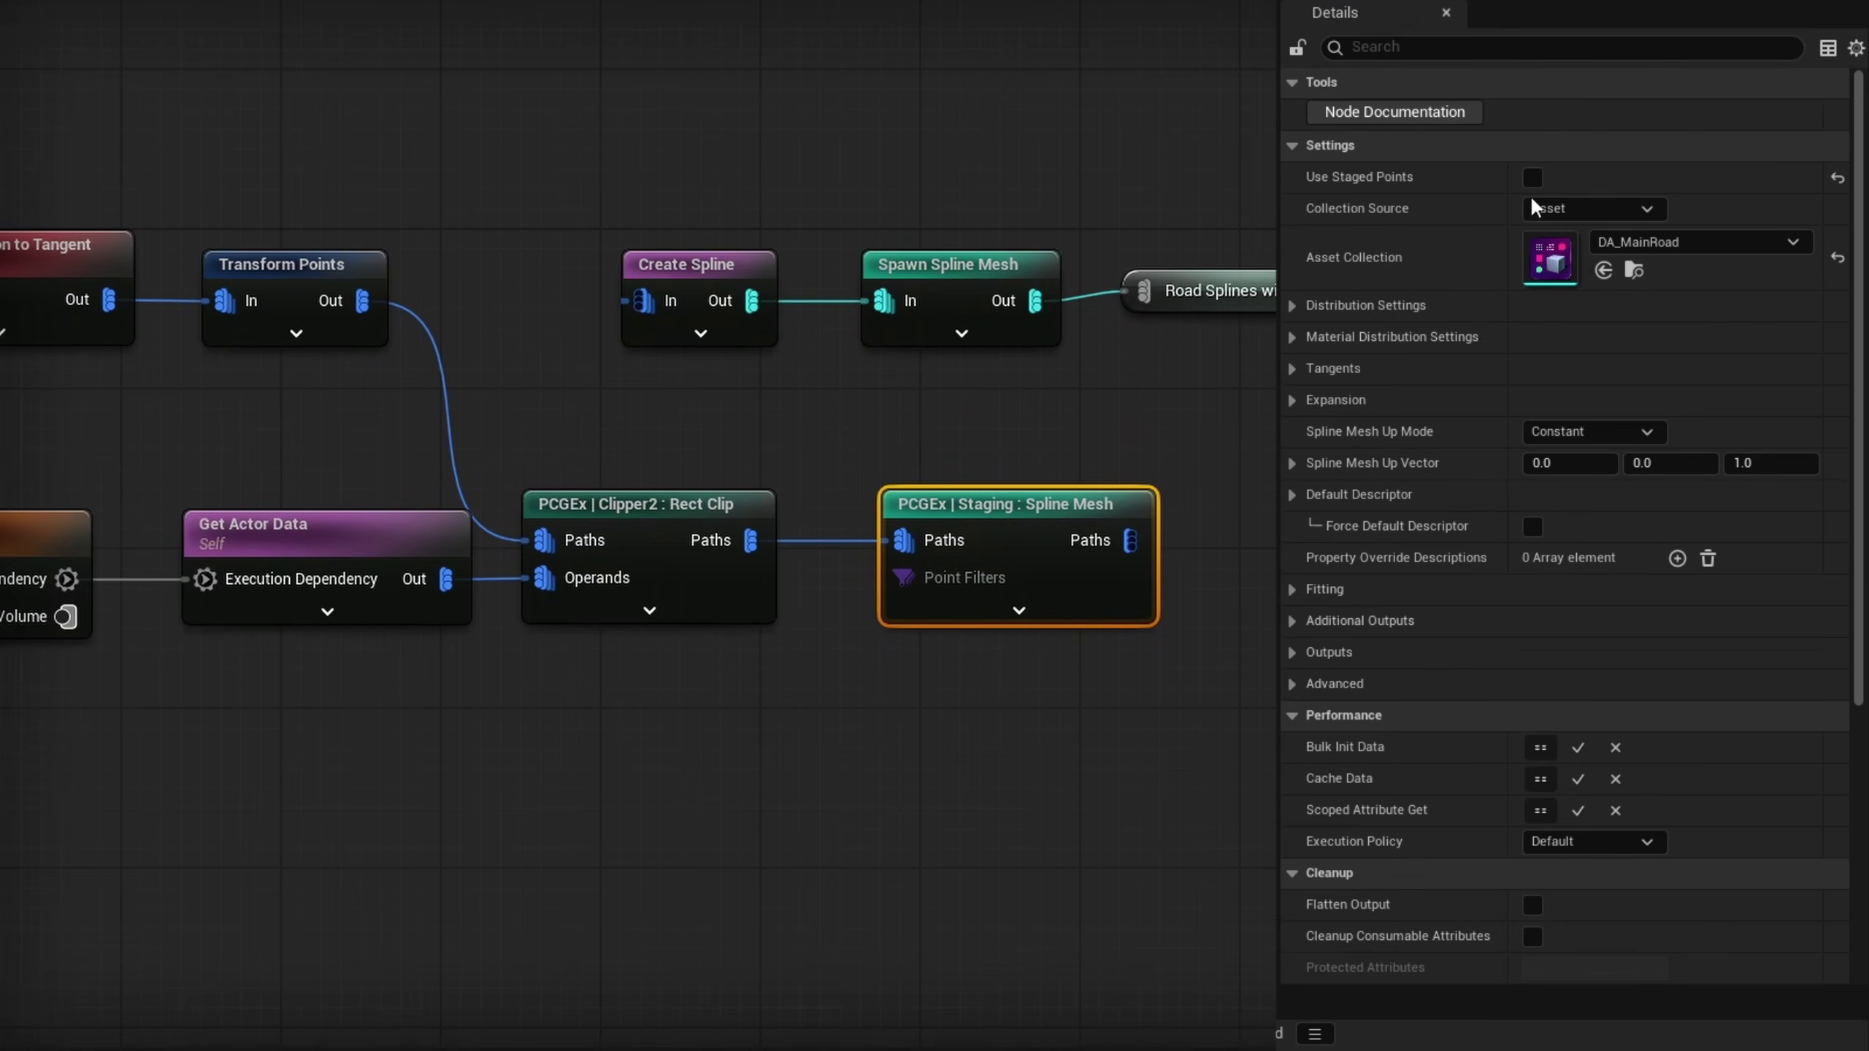
Review the Tangents, Fitting and Justification settings of the Staging Spline Mesh node
click(1085, 570)
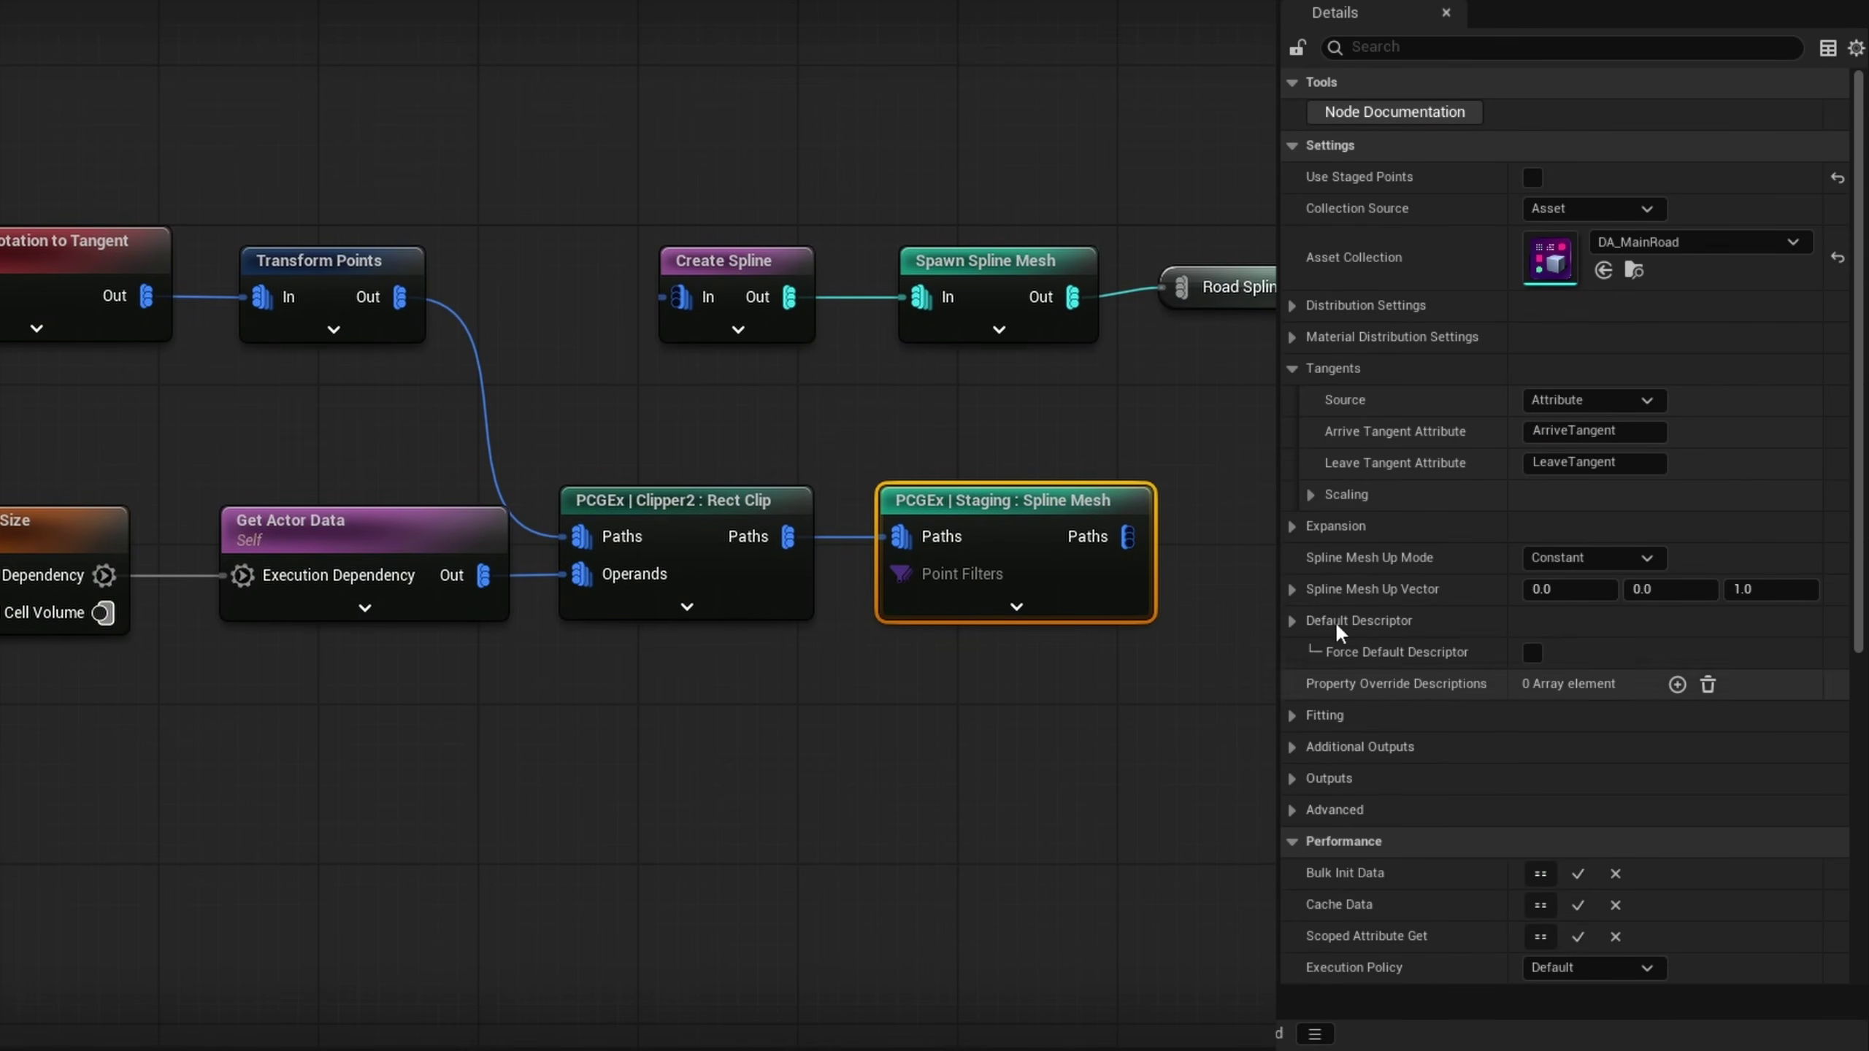
click(1293, 716)
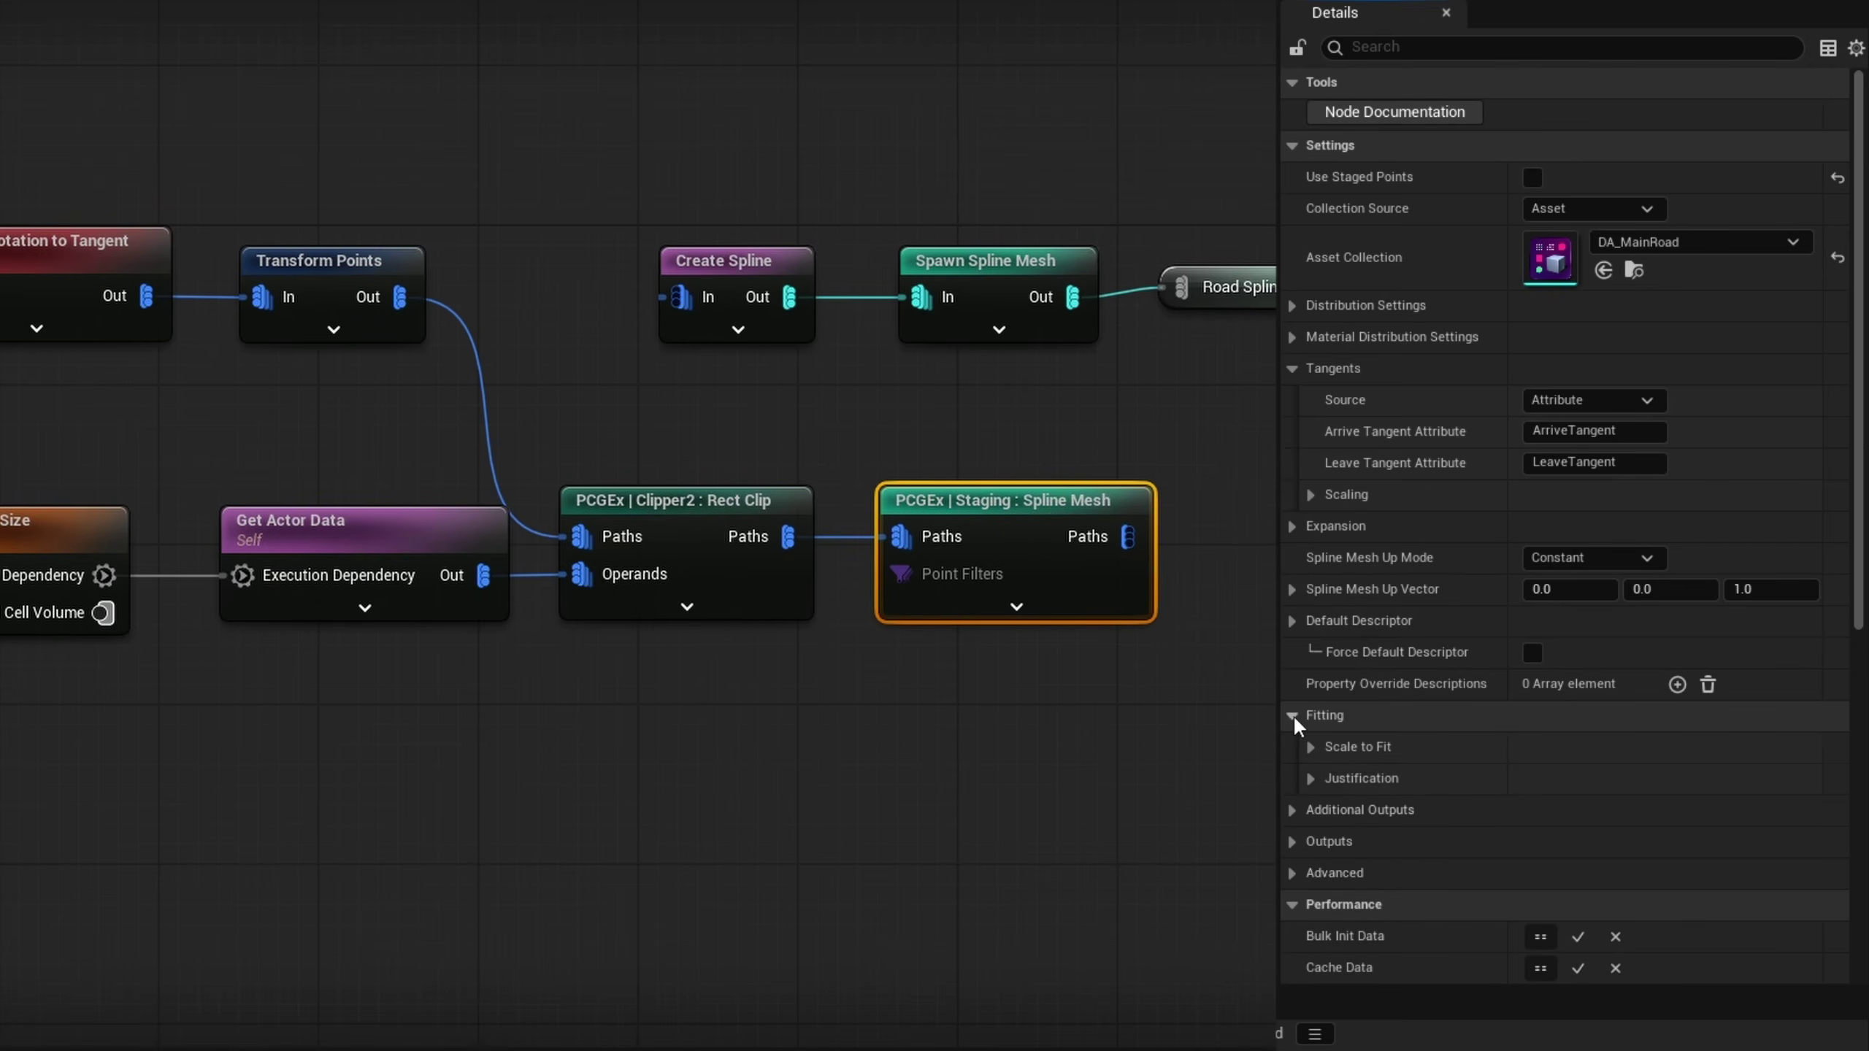
click(1310, 778)
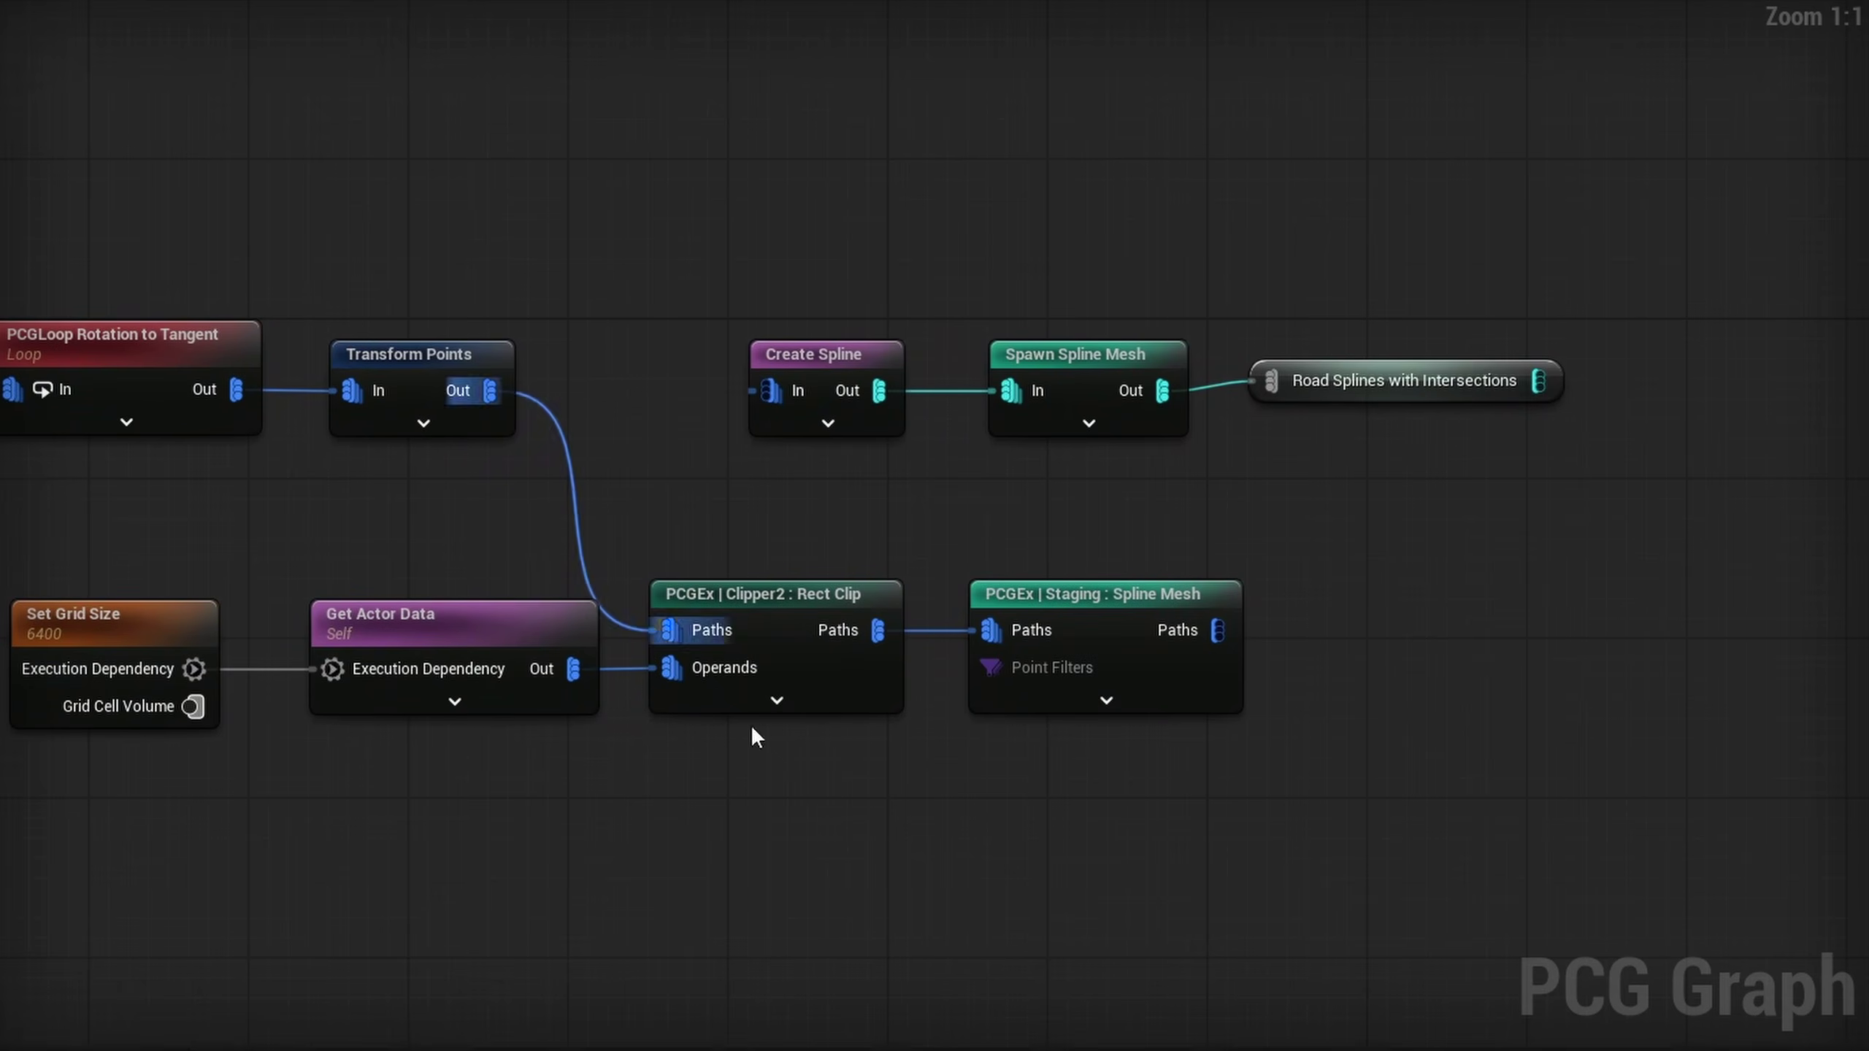
Detach the Staging Spline Mesh node from Rect Clip and add a PCGEx Path Write Tangents node on Rect Clip's Paths output
right_drag(1116, 783, 954, 673)
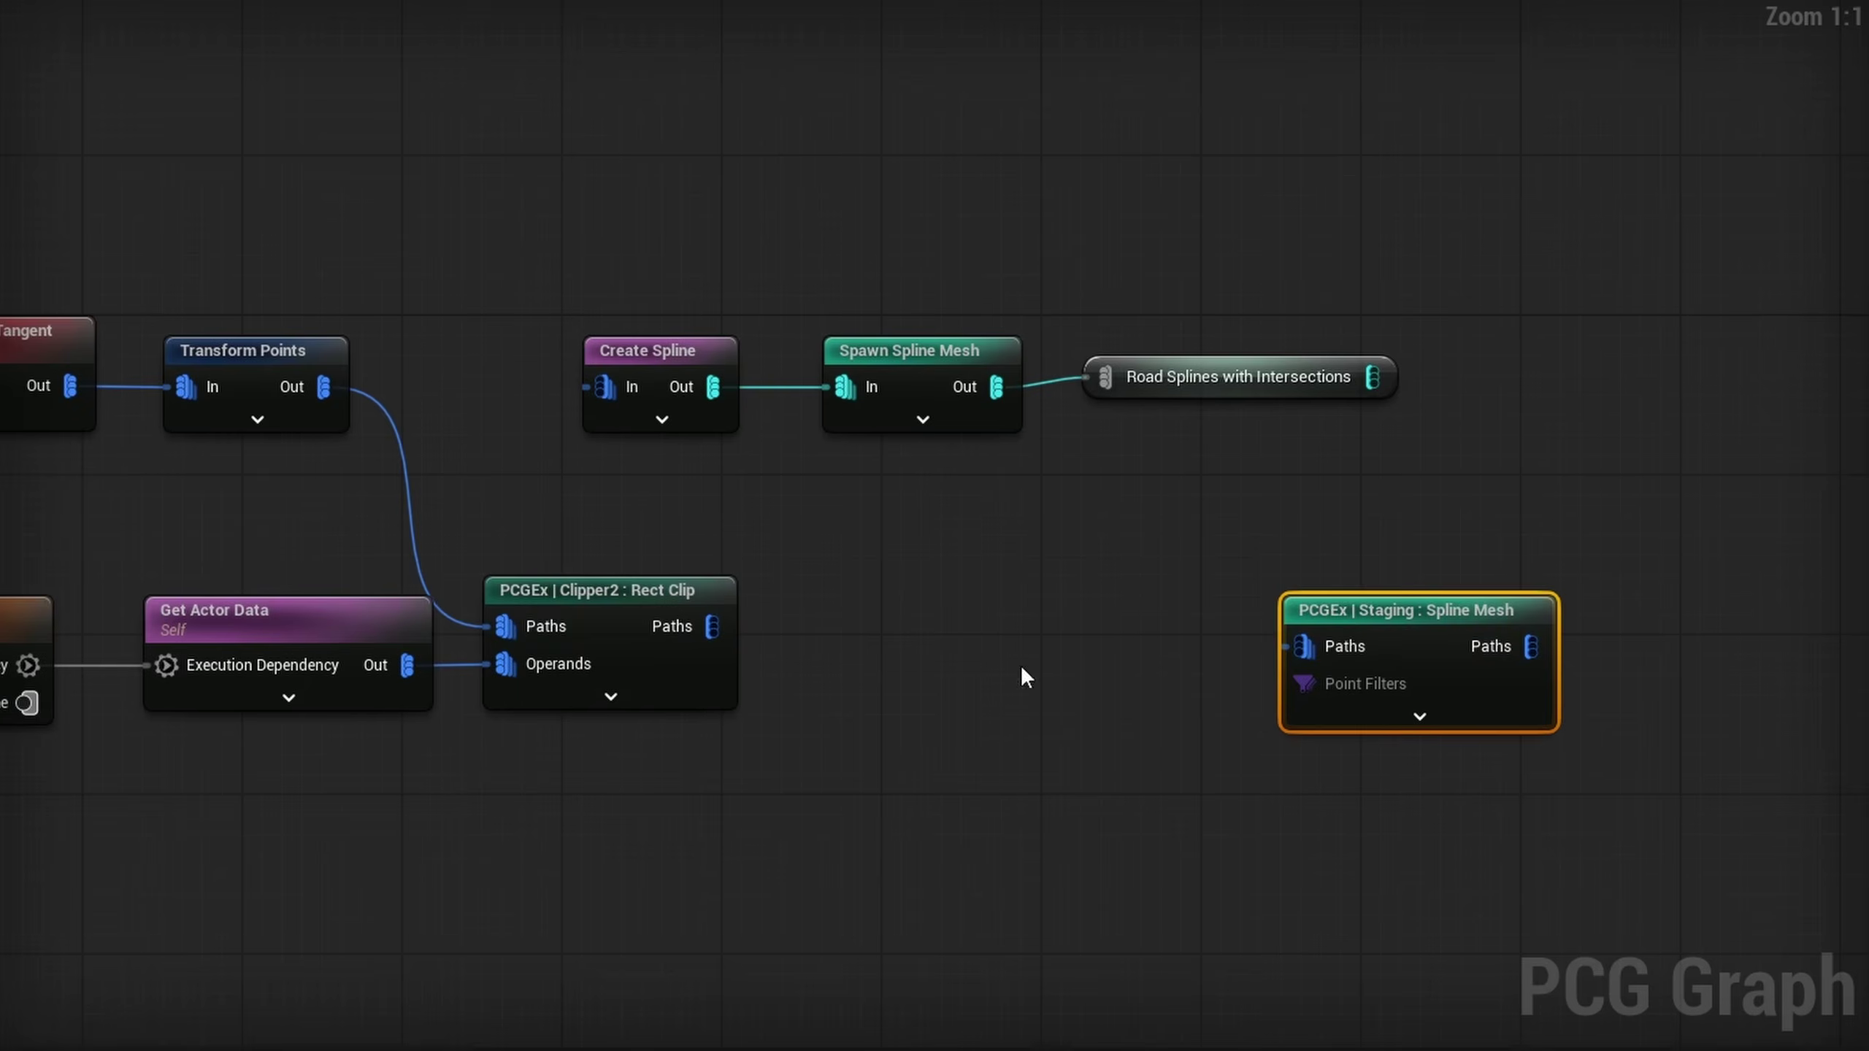
right_drag(1022, 672, 1712, 710)
right_drag(954, 567, 110, 545)
drag(854, 593, 1030, 598)
text(wr)
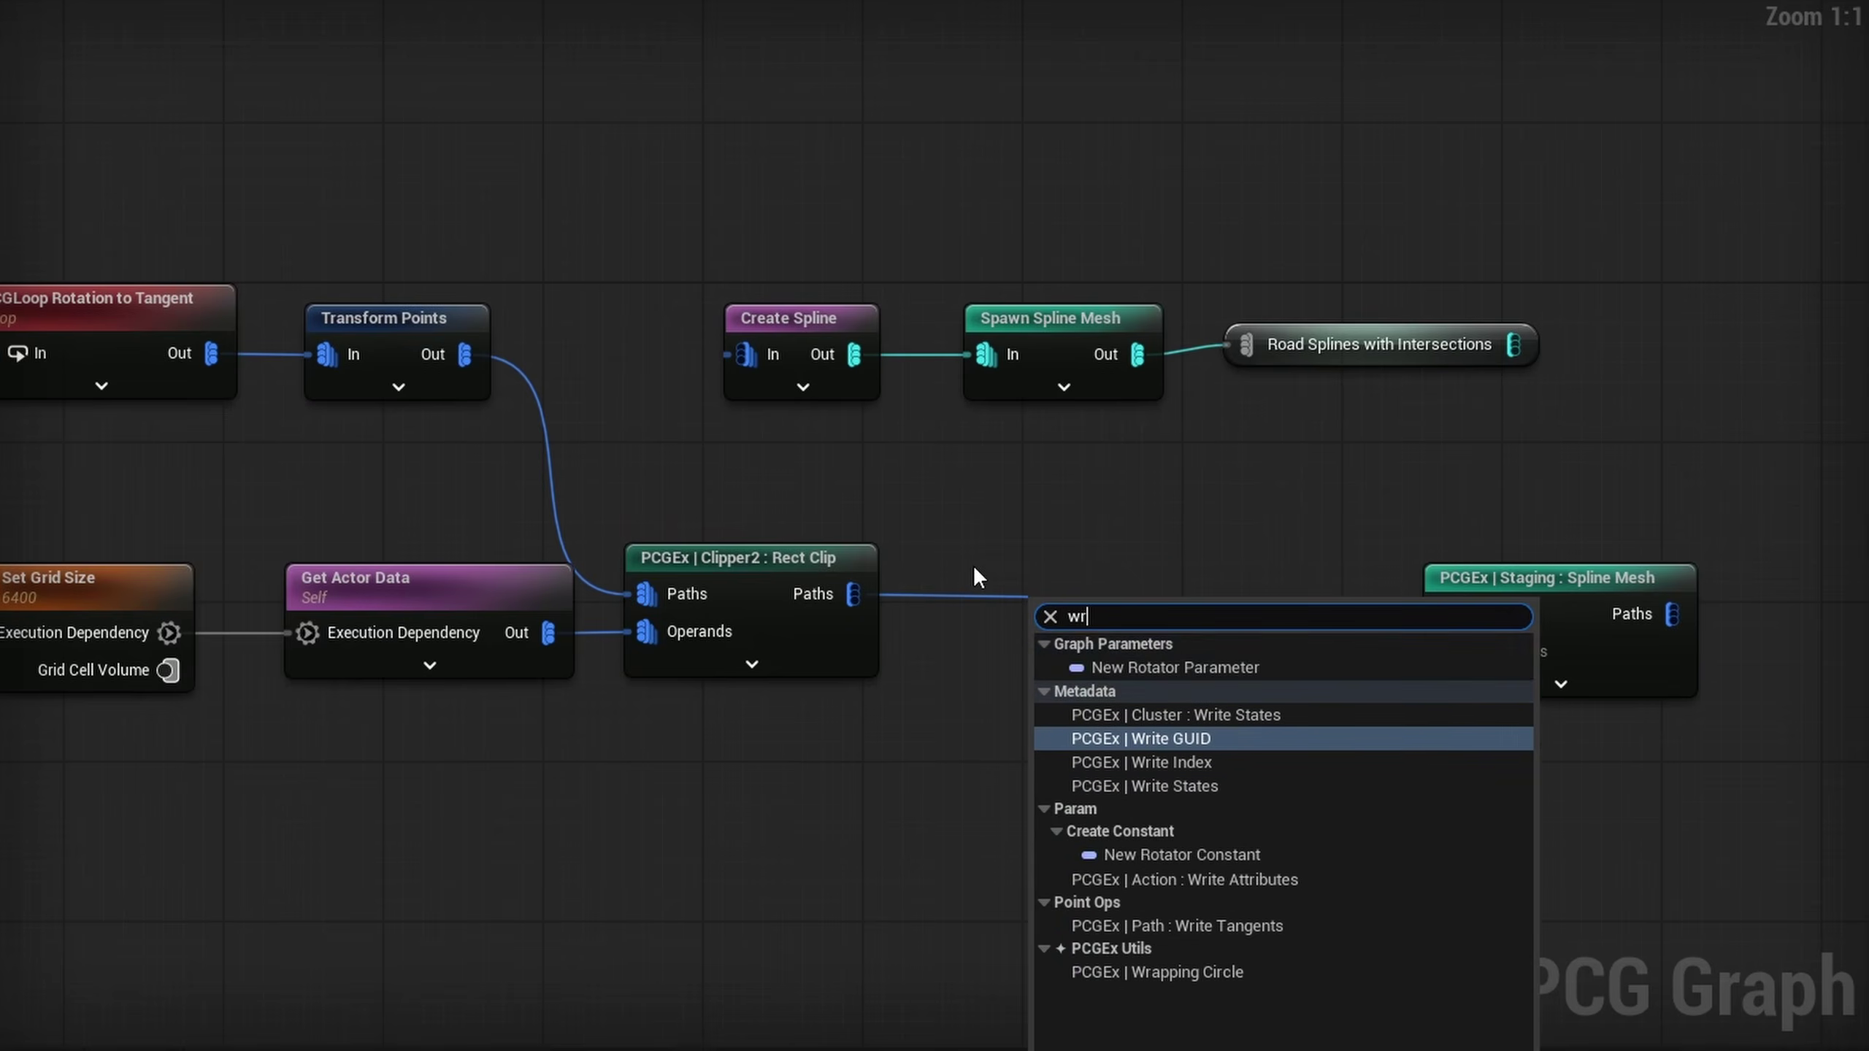
text(ite tang)
key(Return)
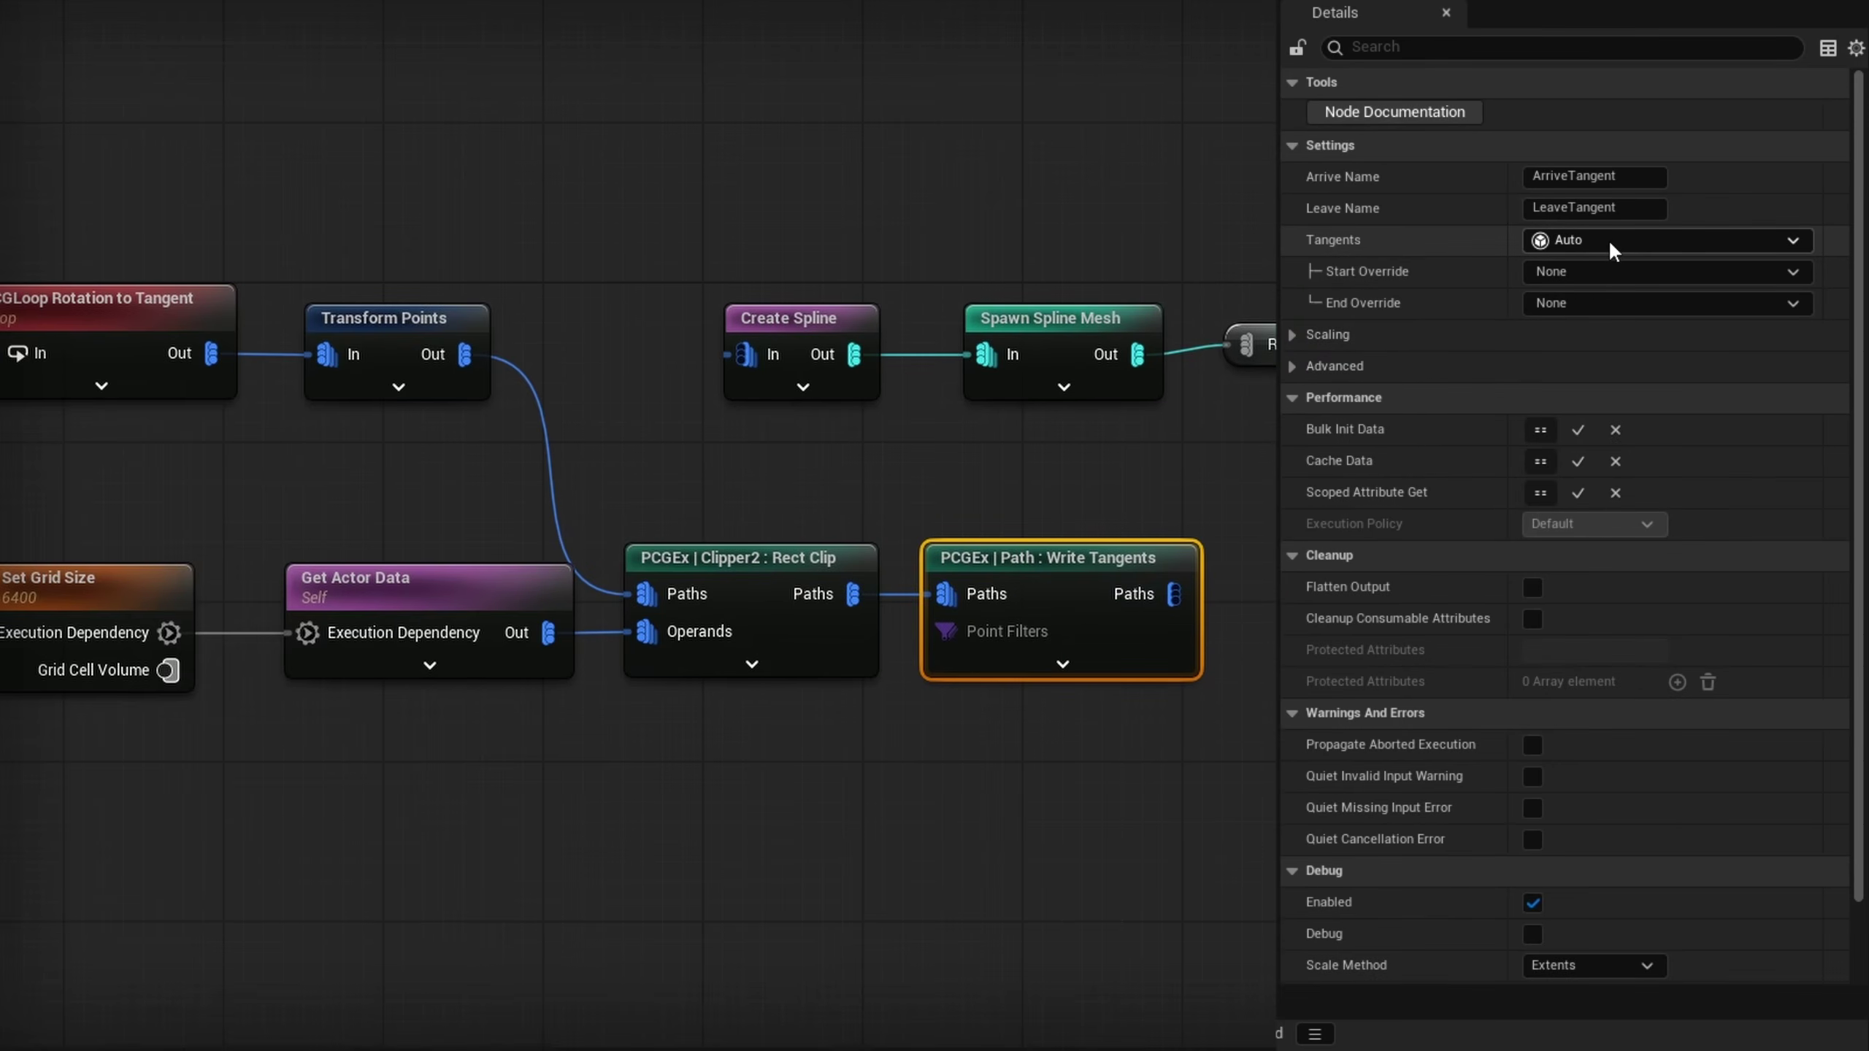
Keep the Write Tangents node's tangents on Auto, connect its Paths output to Staging Spline Mesh and place that node beside it
click(1612, 249)
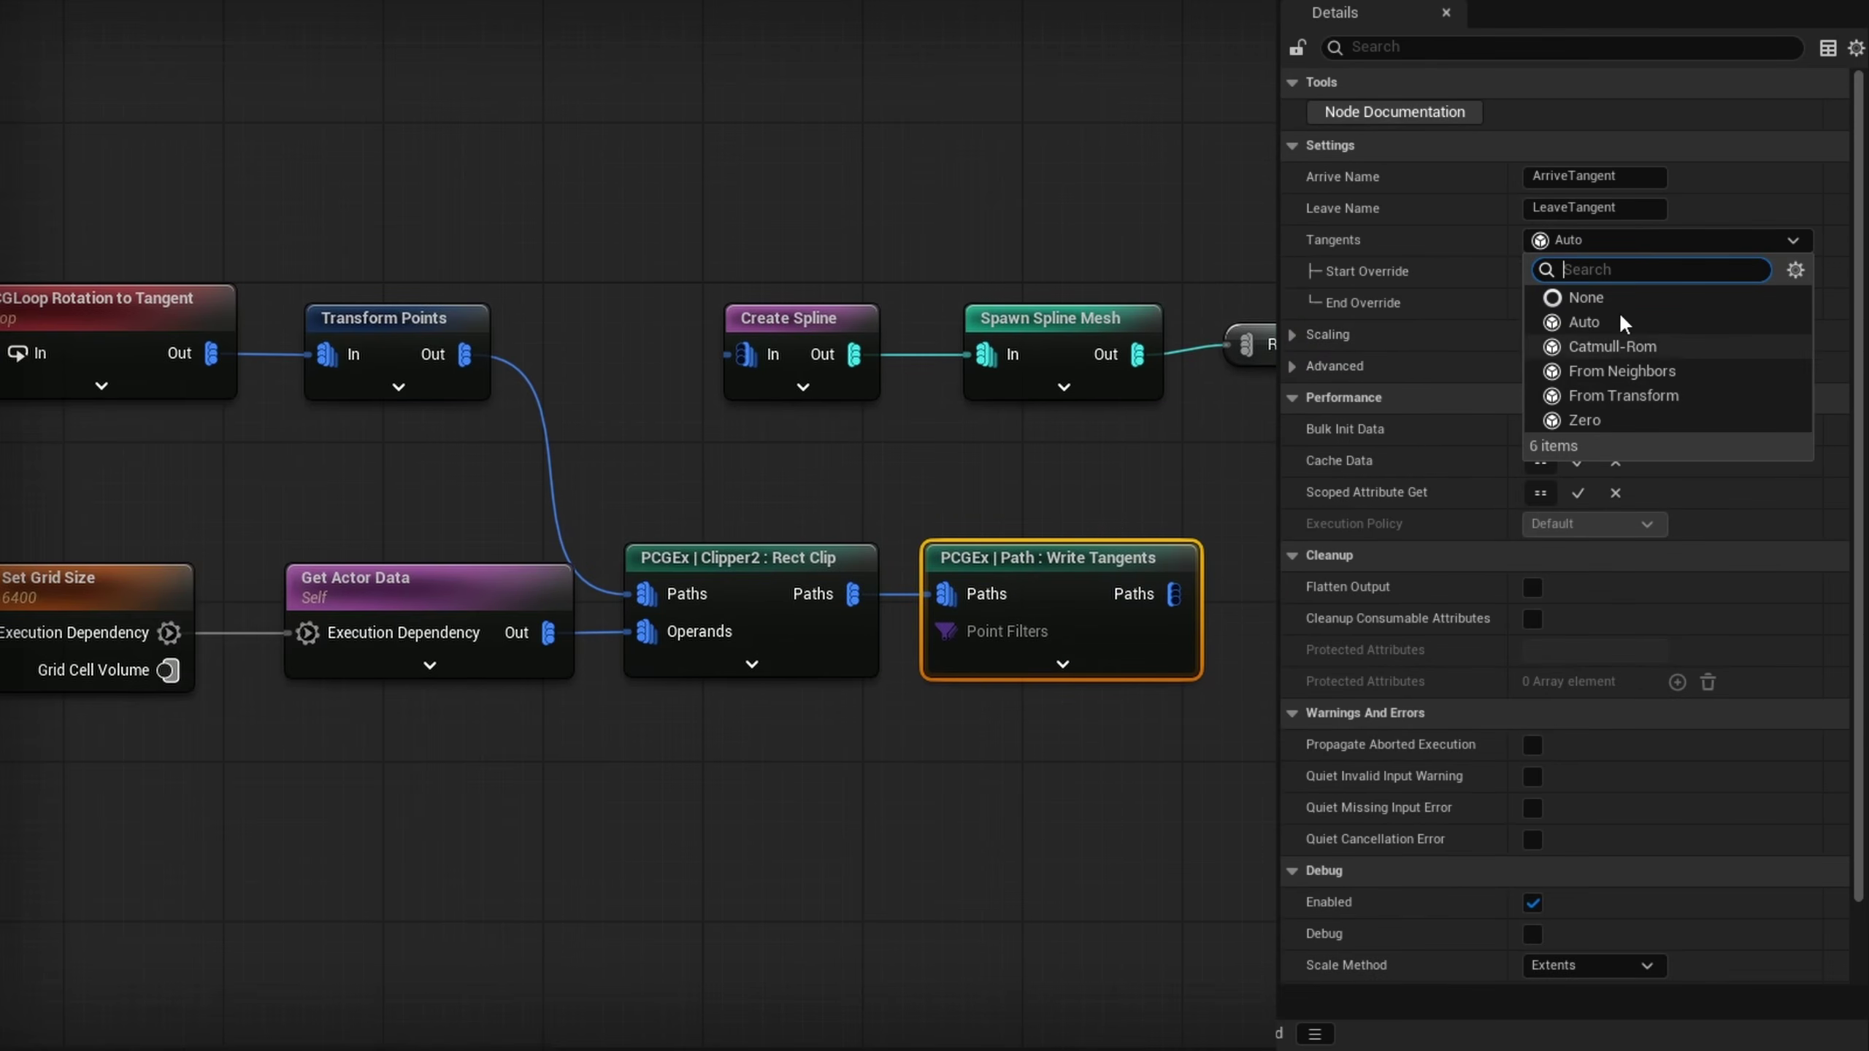
click(1582, 322)
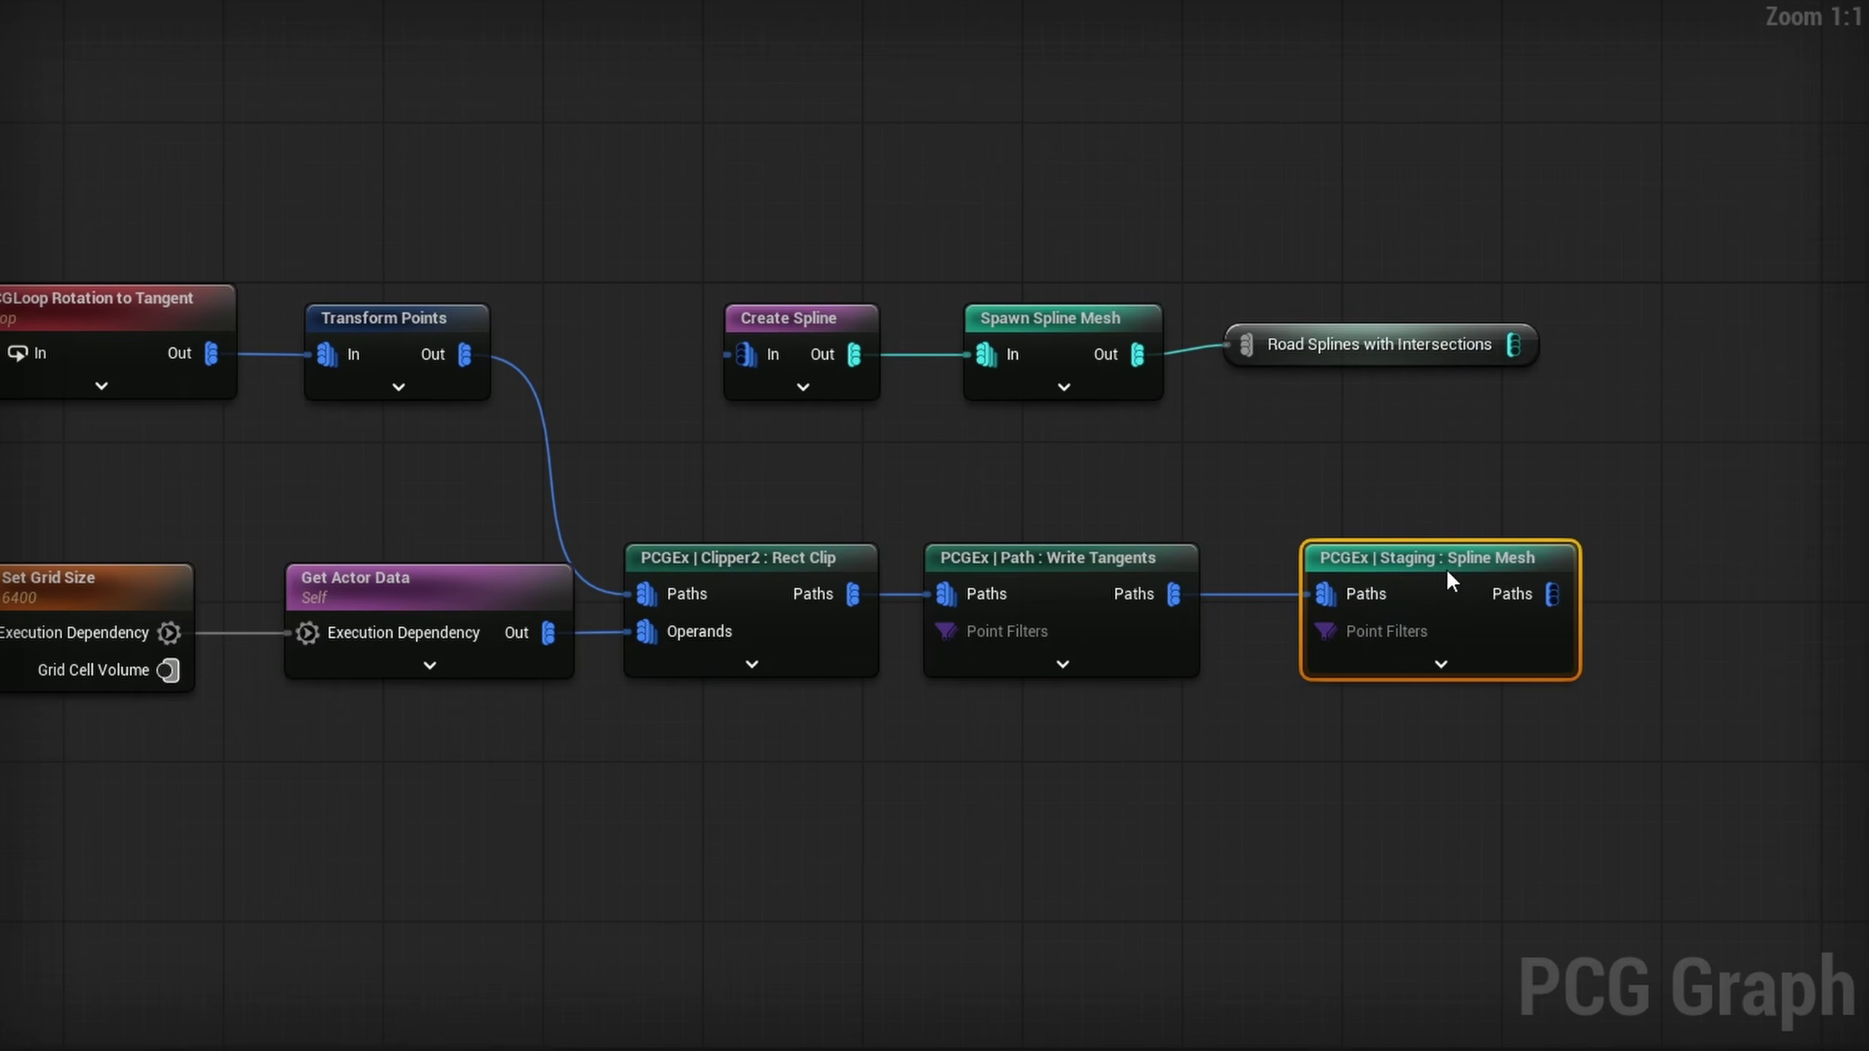
drag(1446, 570, 1390, 566)
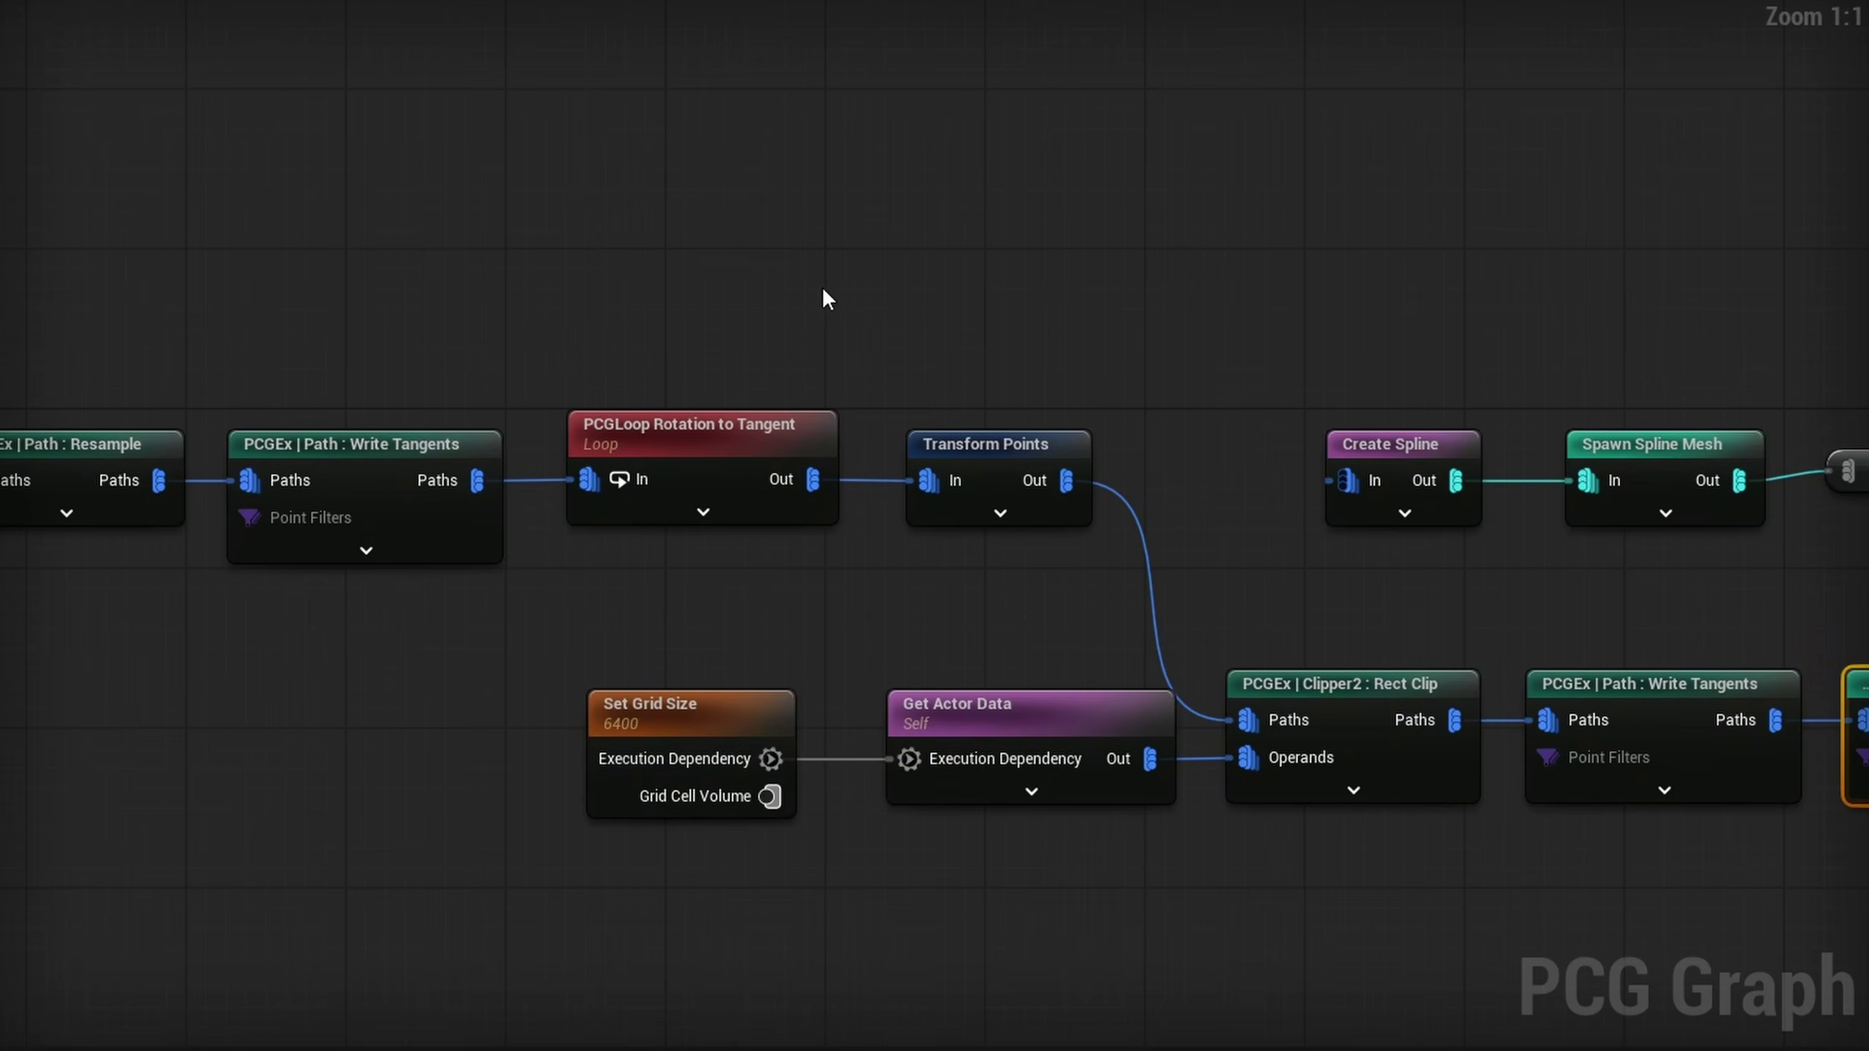
Examine how the PCGLoop Rotation to Tangent subgraph filters and multiplies the end points, and return to the main graph
drag(824, 287, 619, 567)
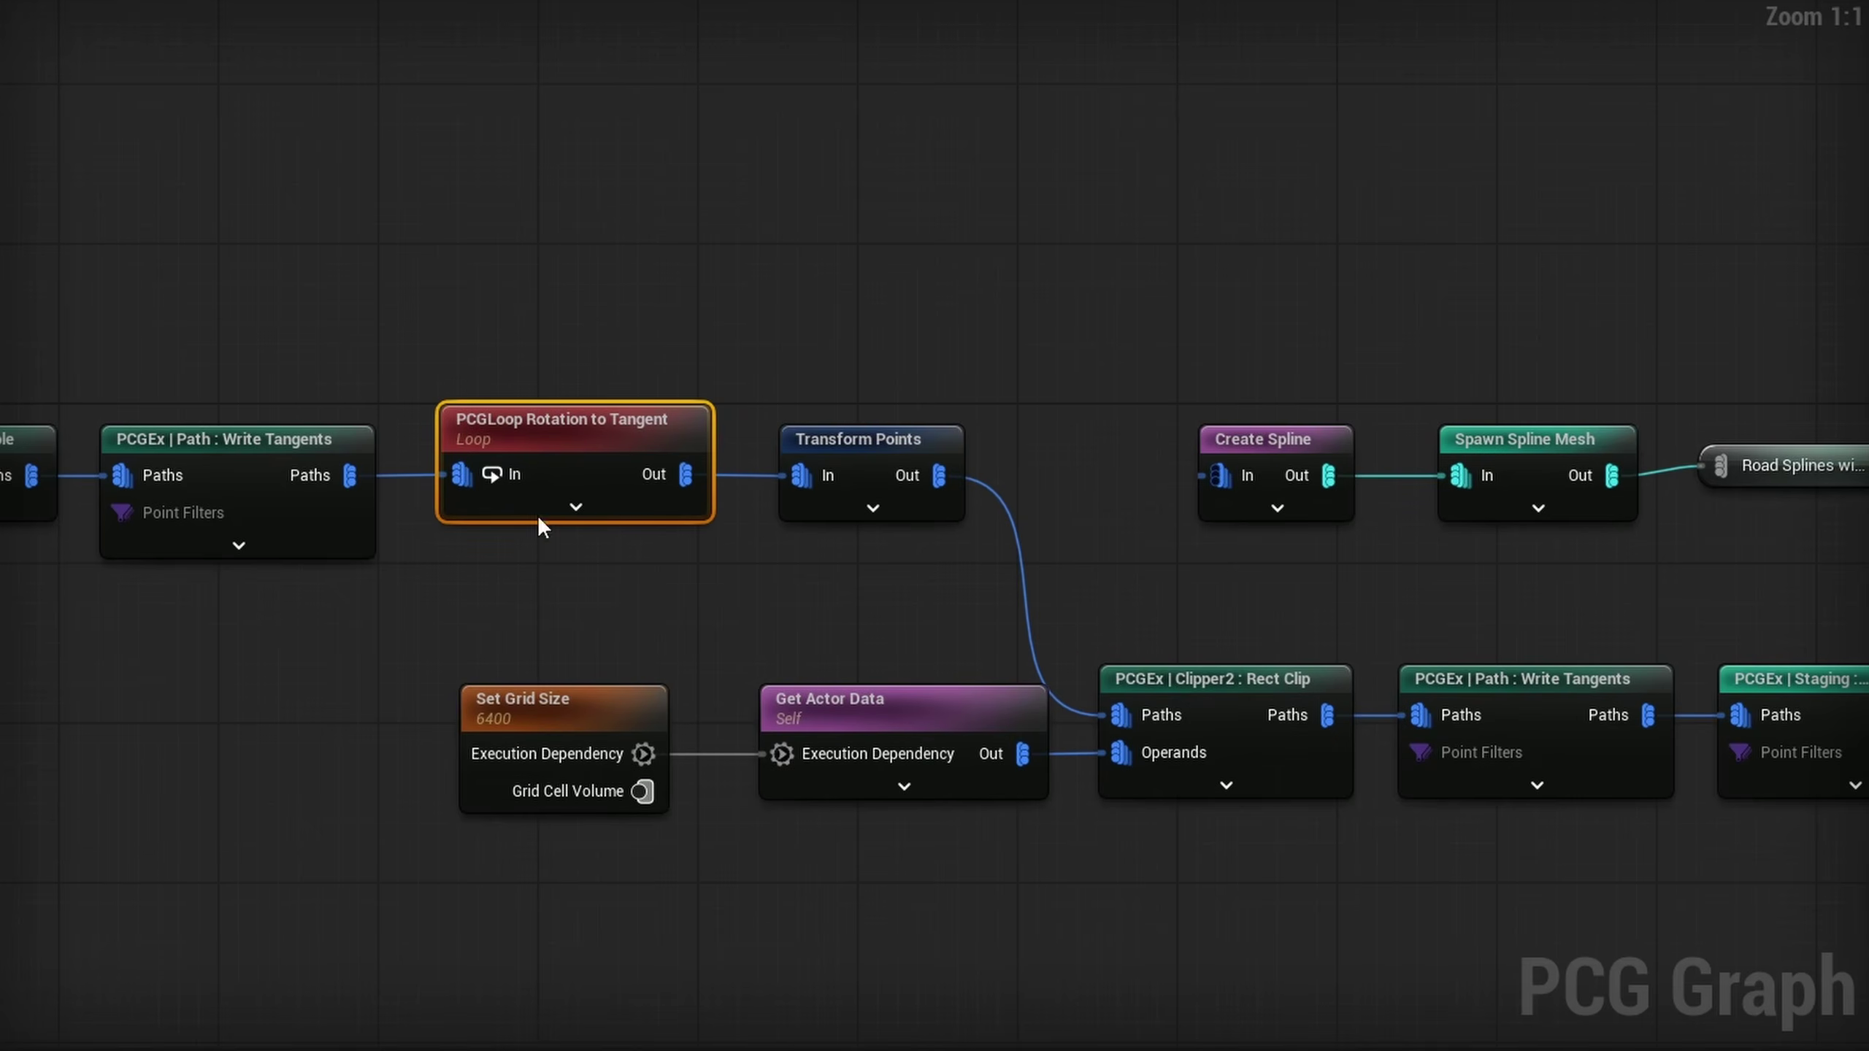
double_click(598, 436)
scroll(579, 382, up, 3)
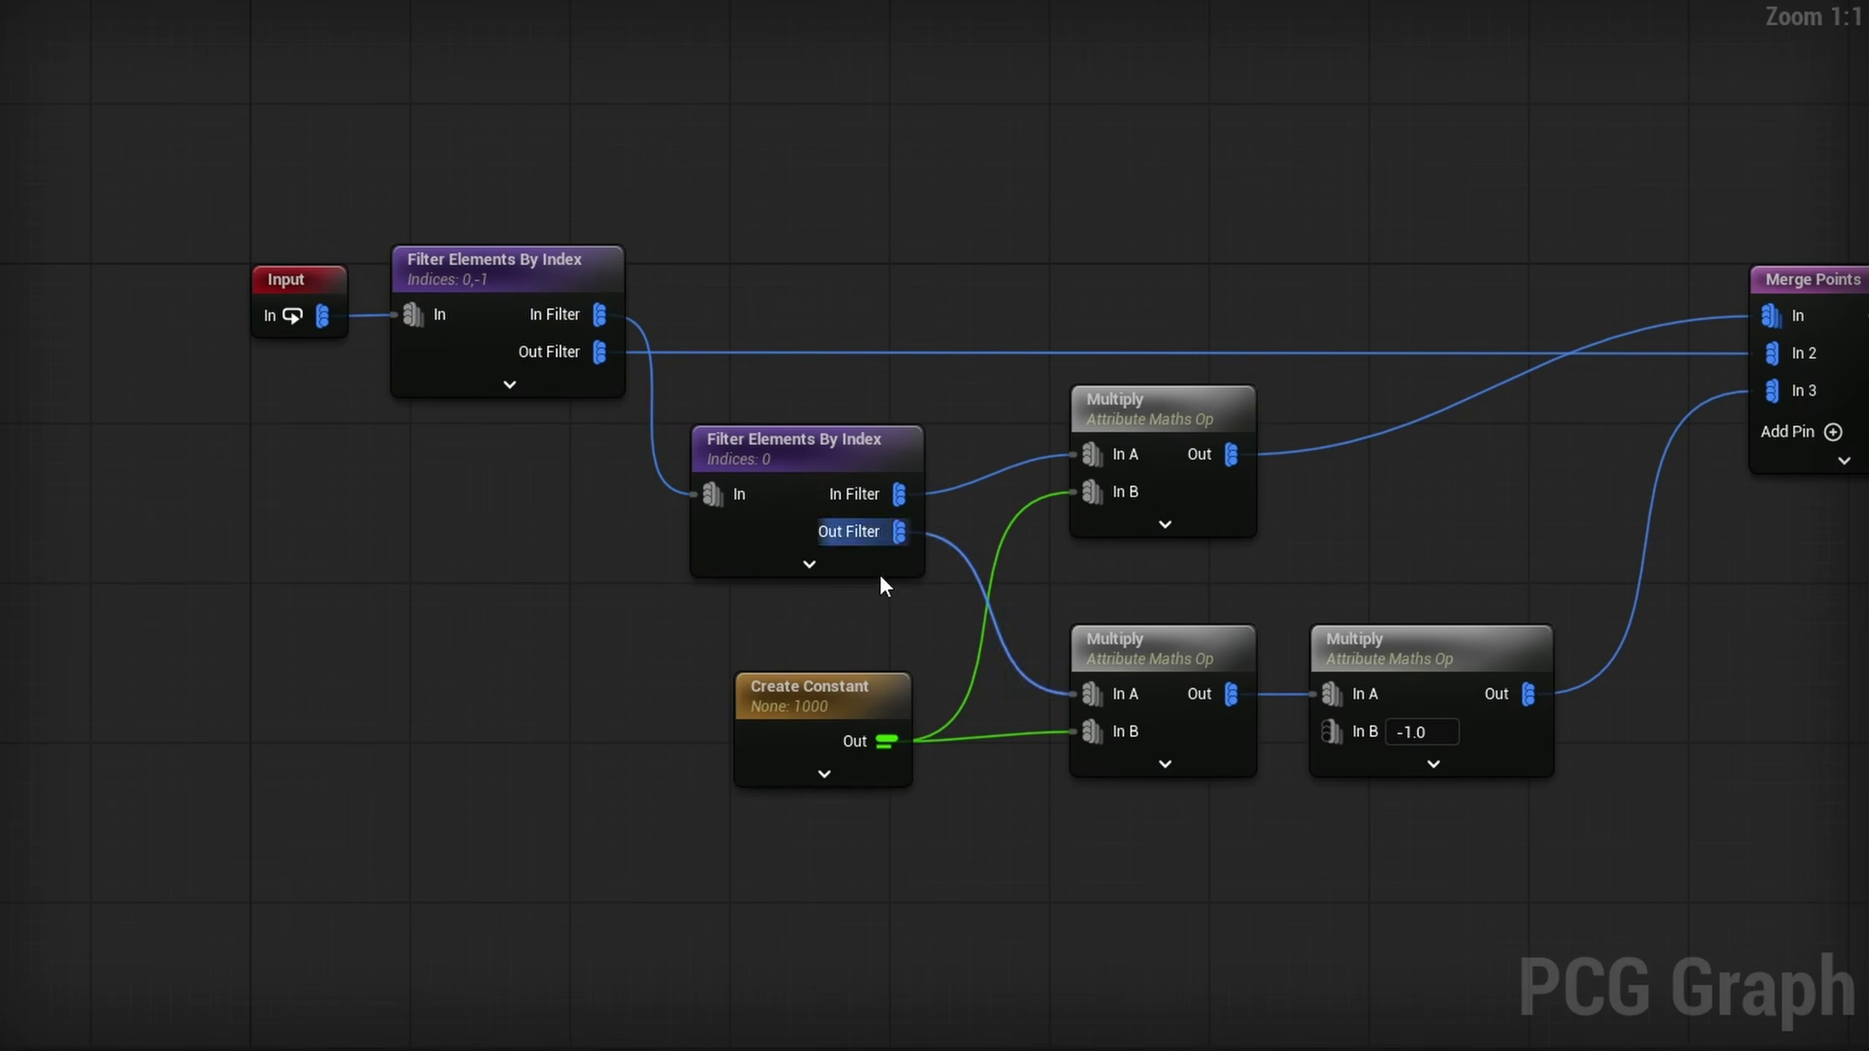
right_drag(854, 559, 576, 609)
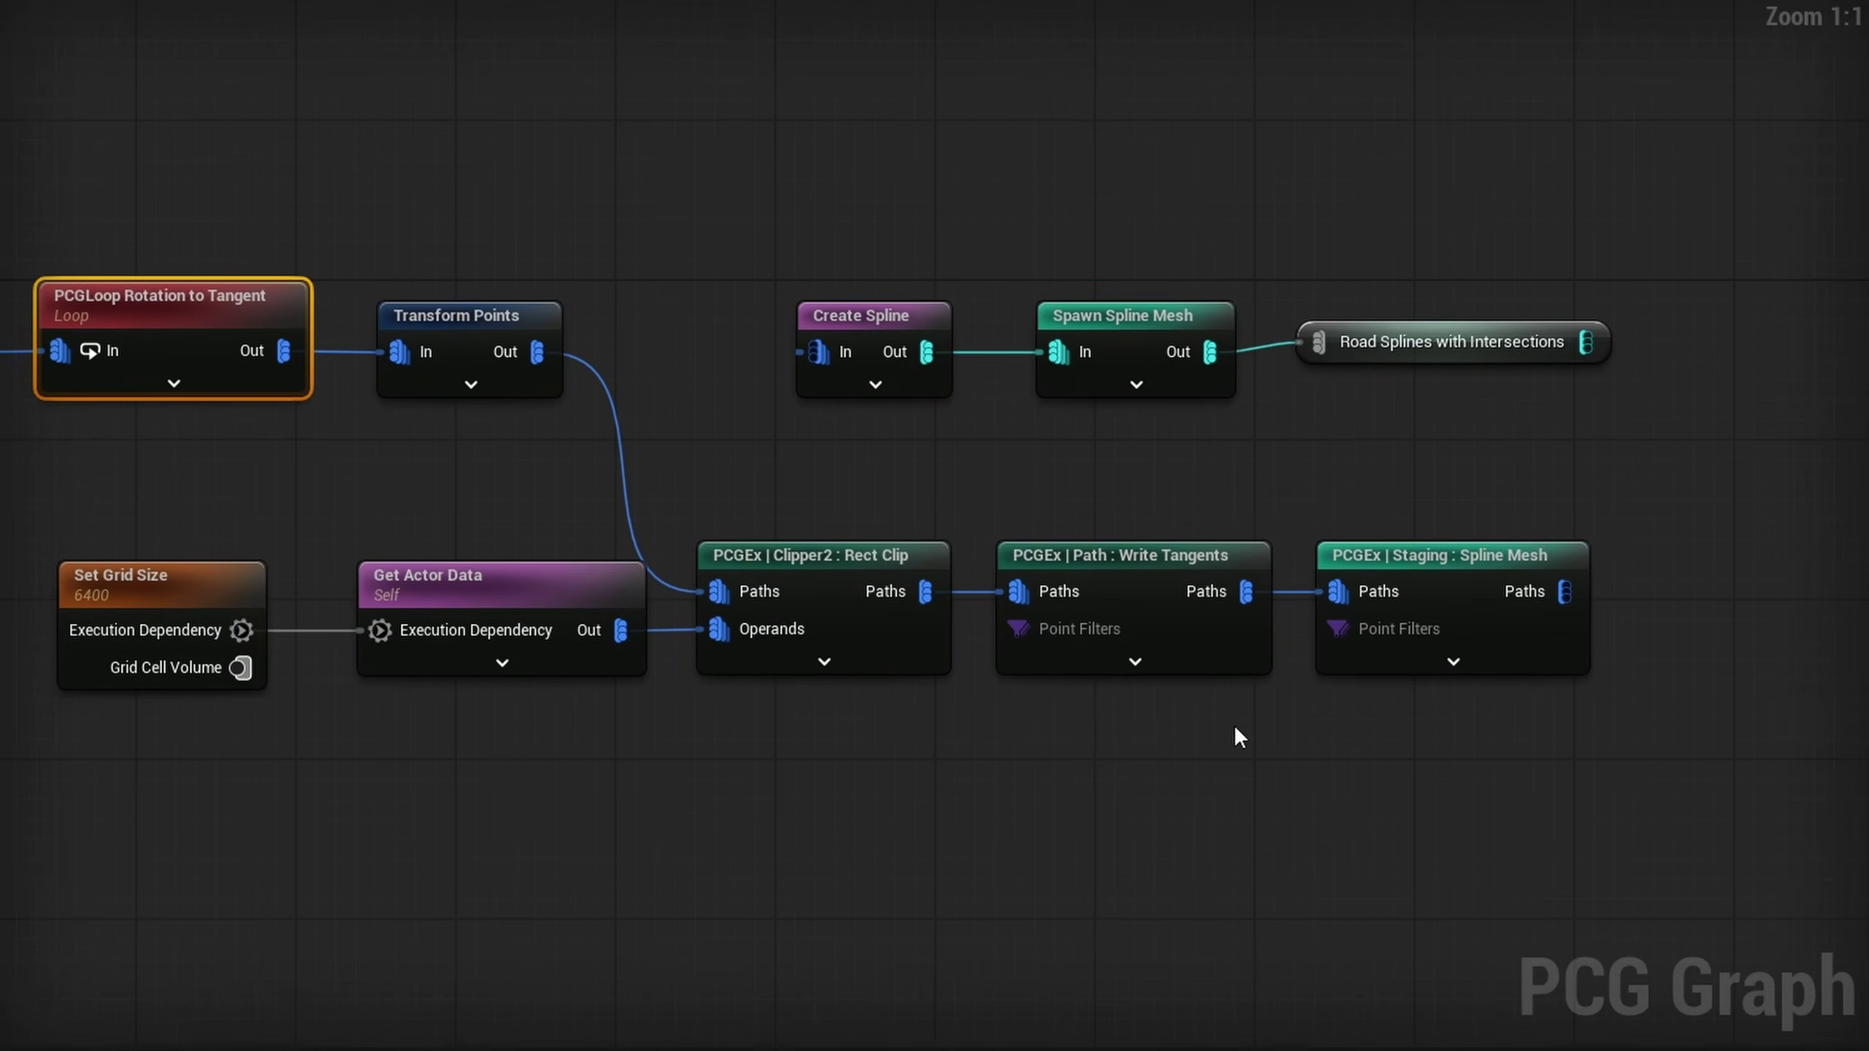
drag(758, 477, 971, 583)
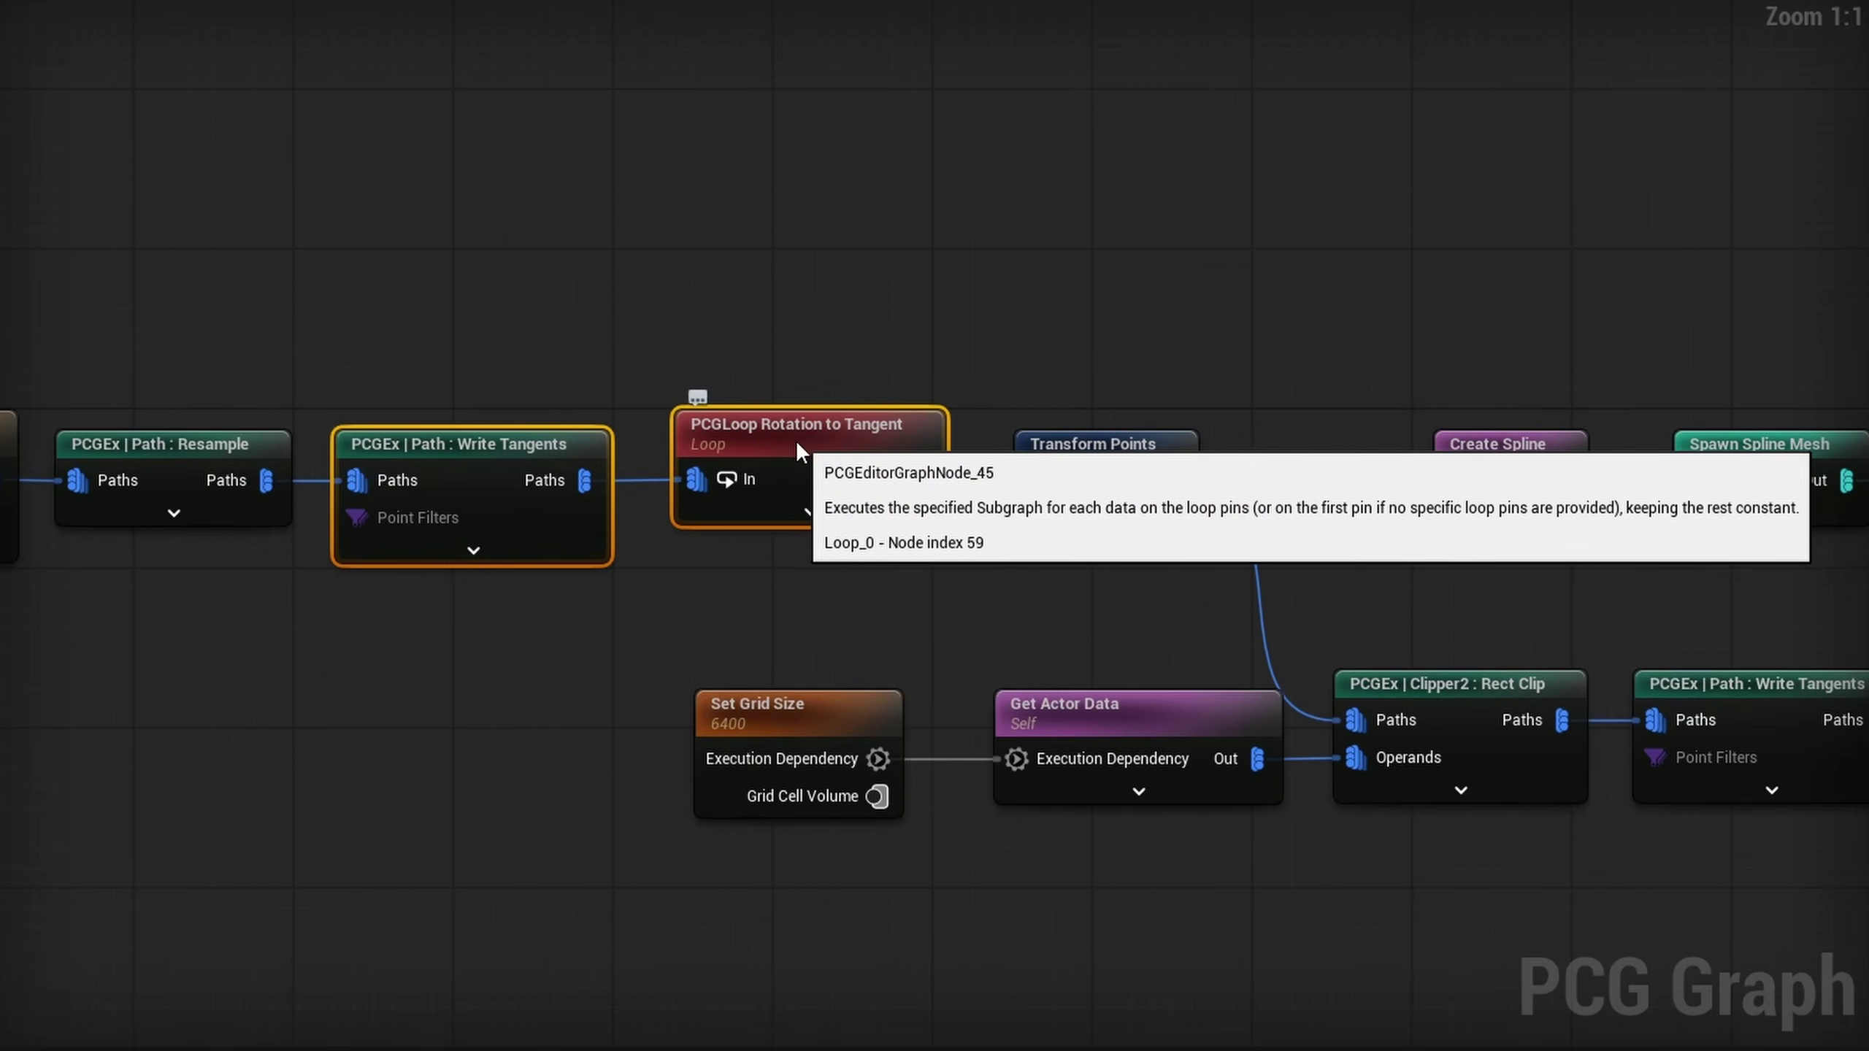
Add an output pin labelled ModifiedTangents to the Rotation to Tangent loop subgraph, with Point as its allowed type and Normal status
double_click(795, 439)
drag(1090, 434, 1089, 428)
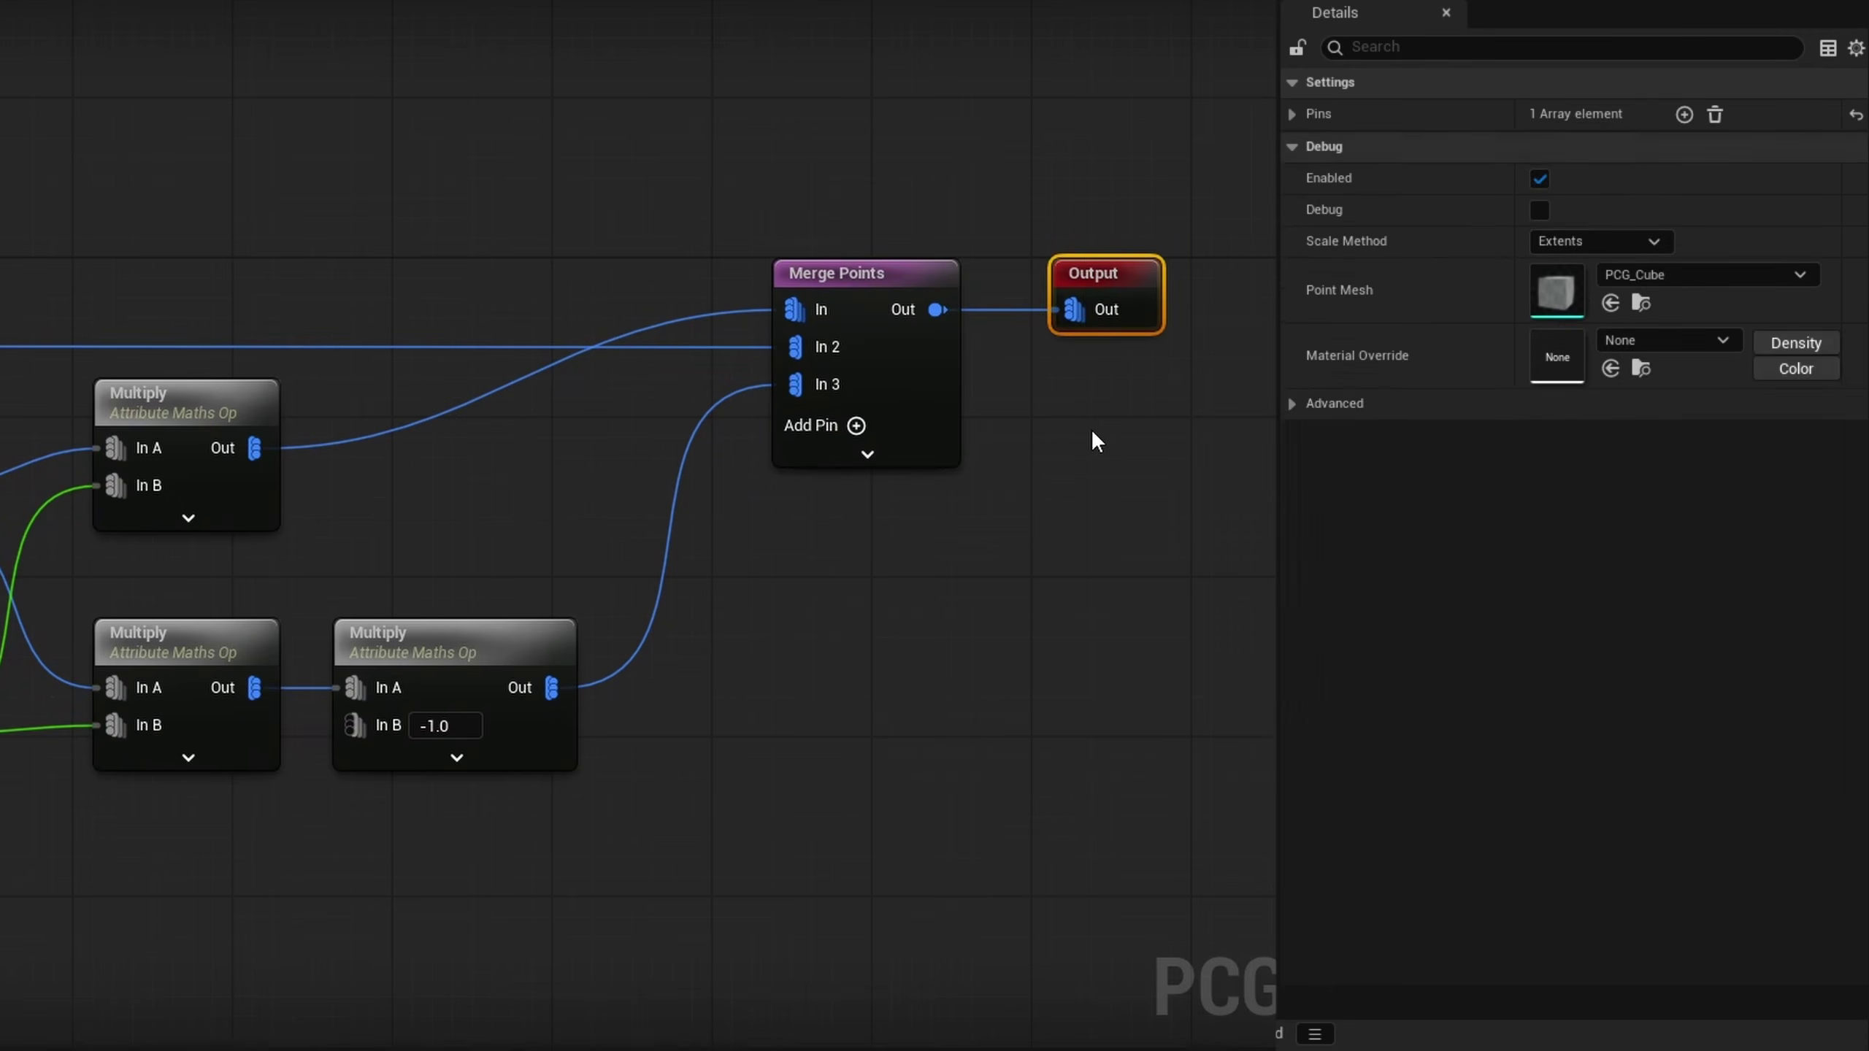
click(1684, 114)
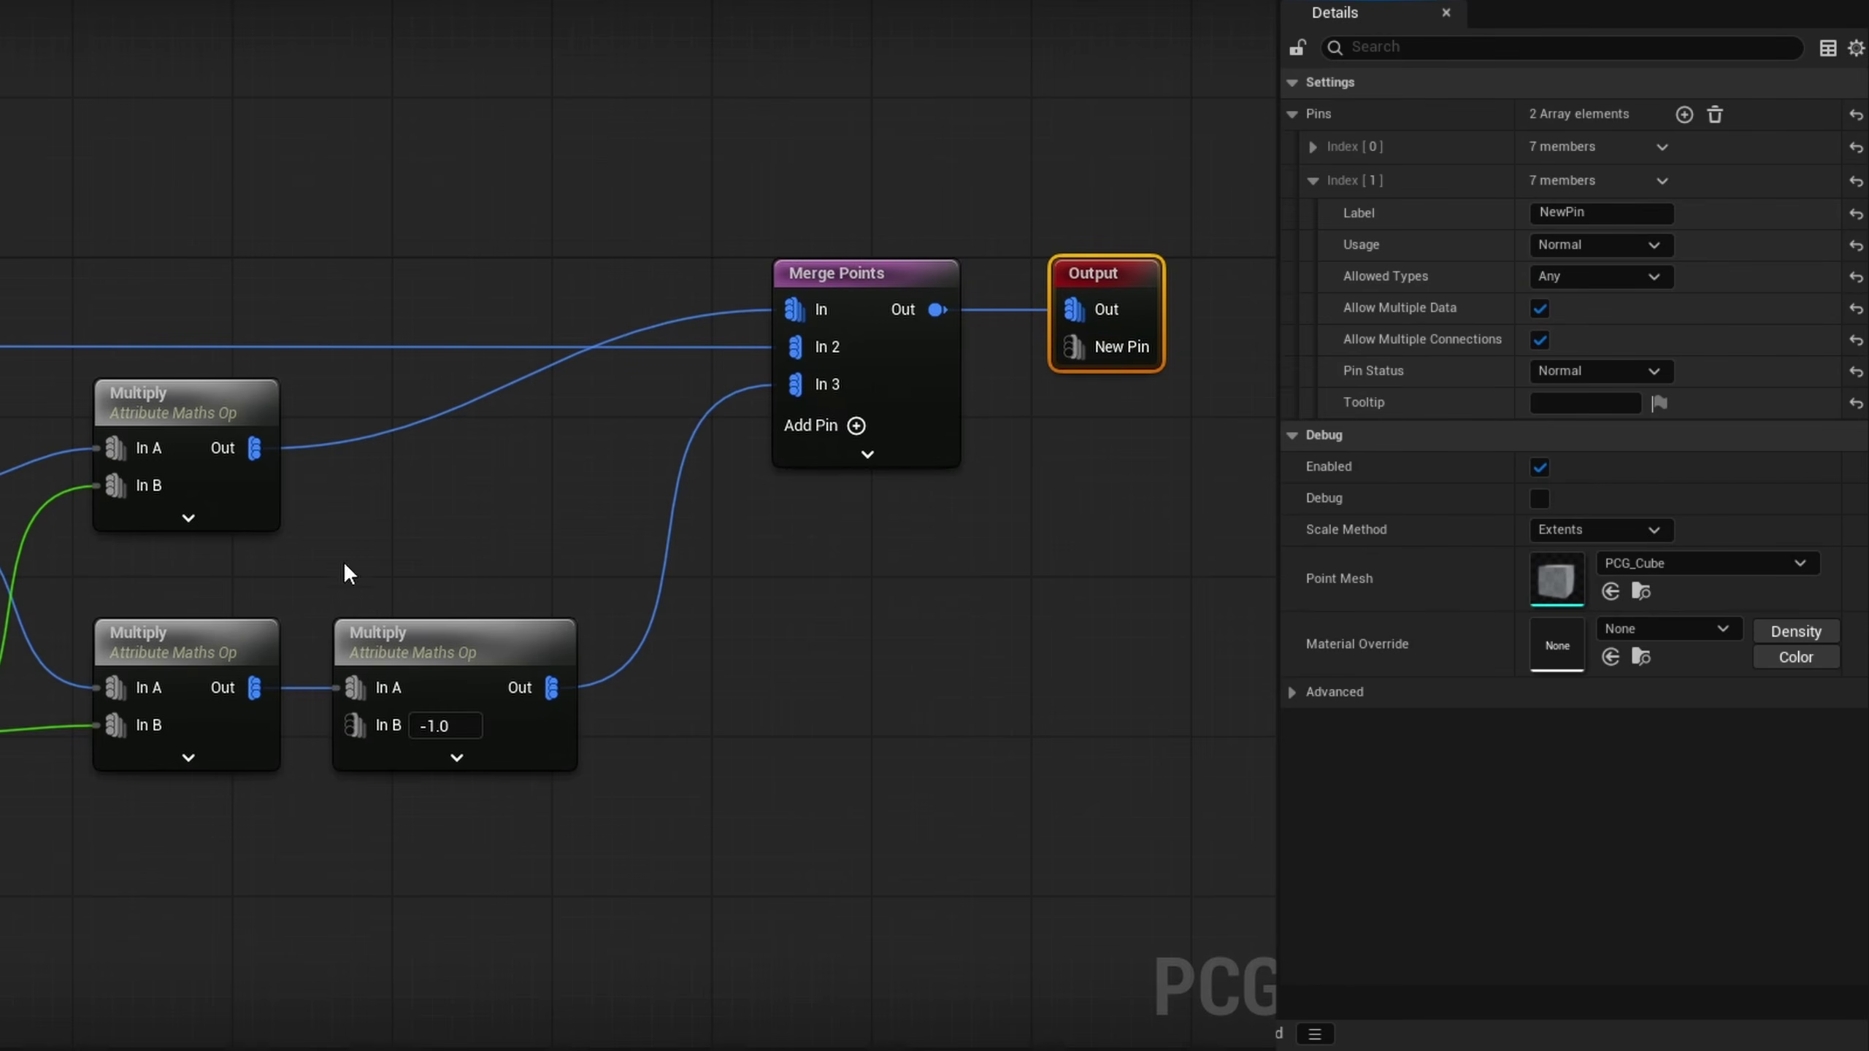
click(1603, 213)
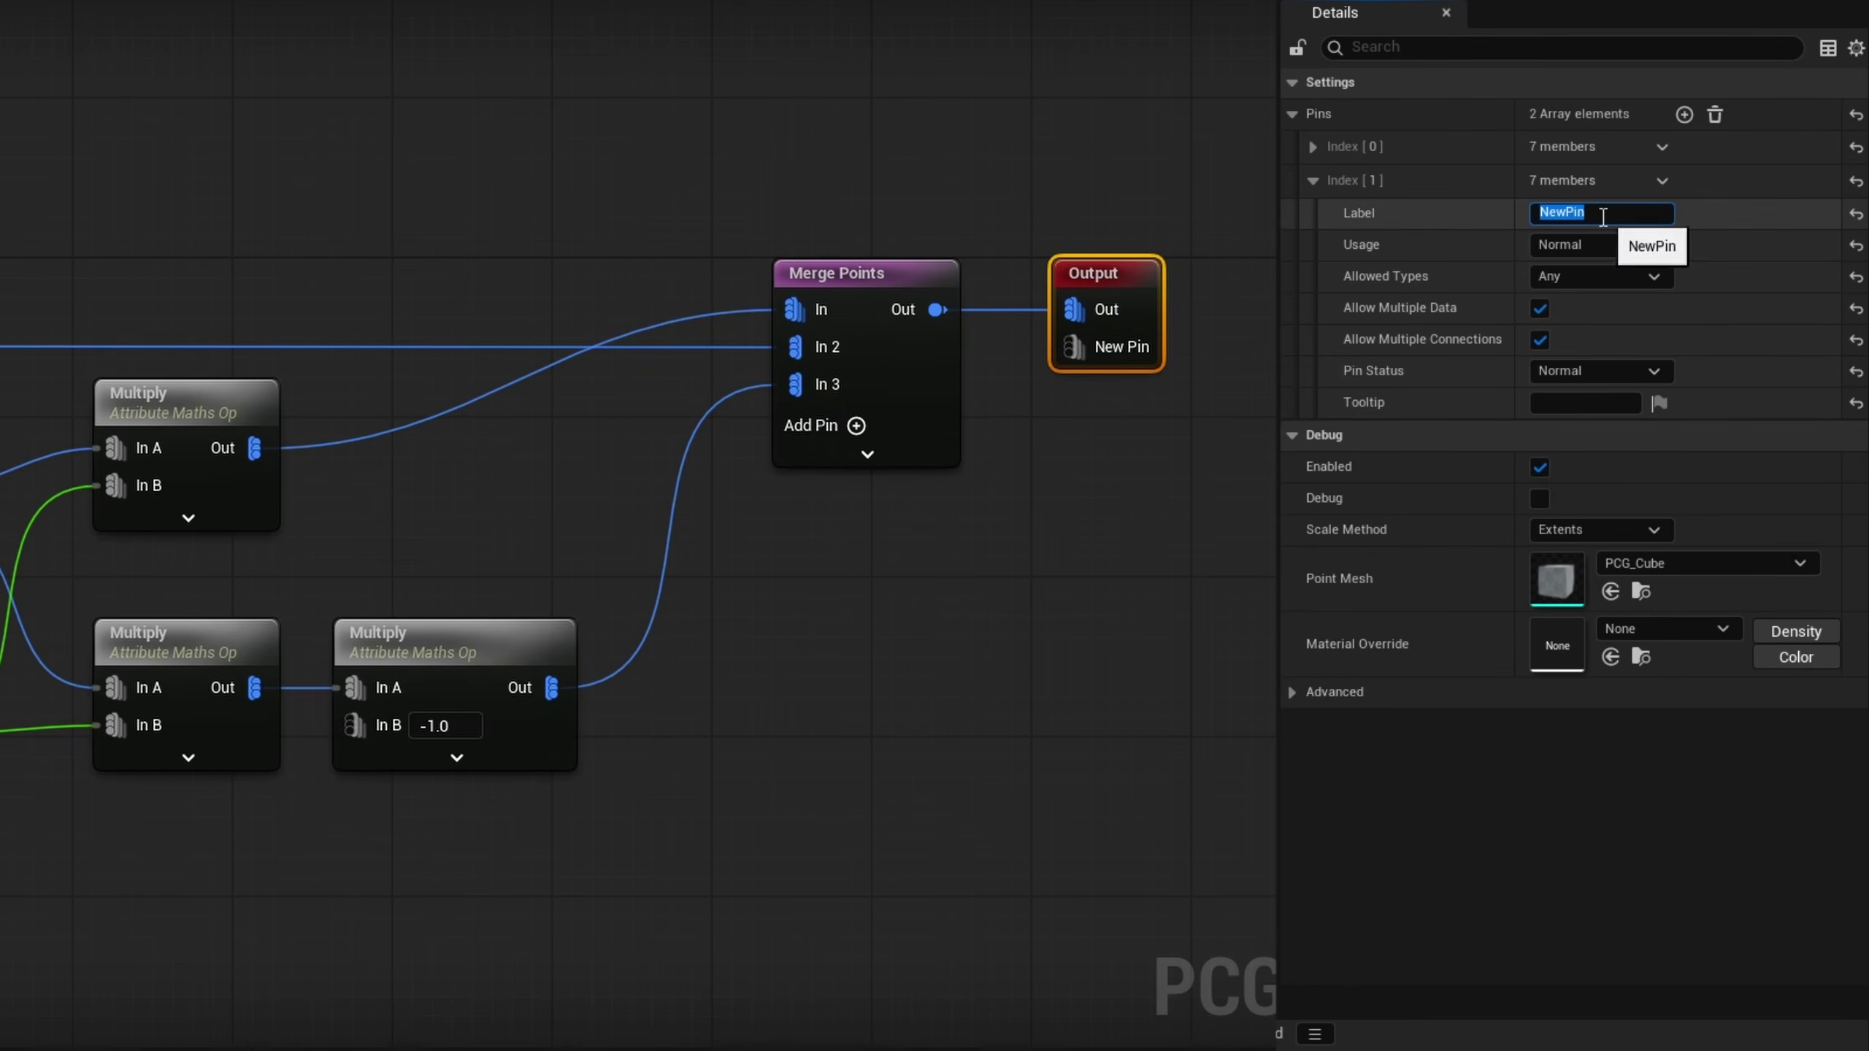
text(ModifiedTangents)
key(Return)
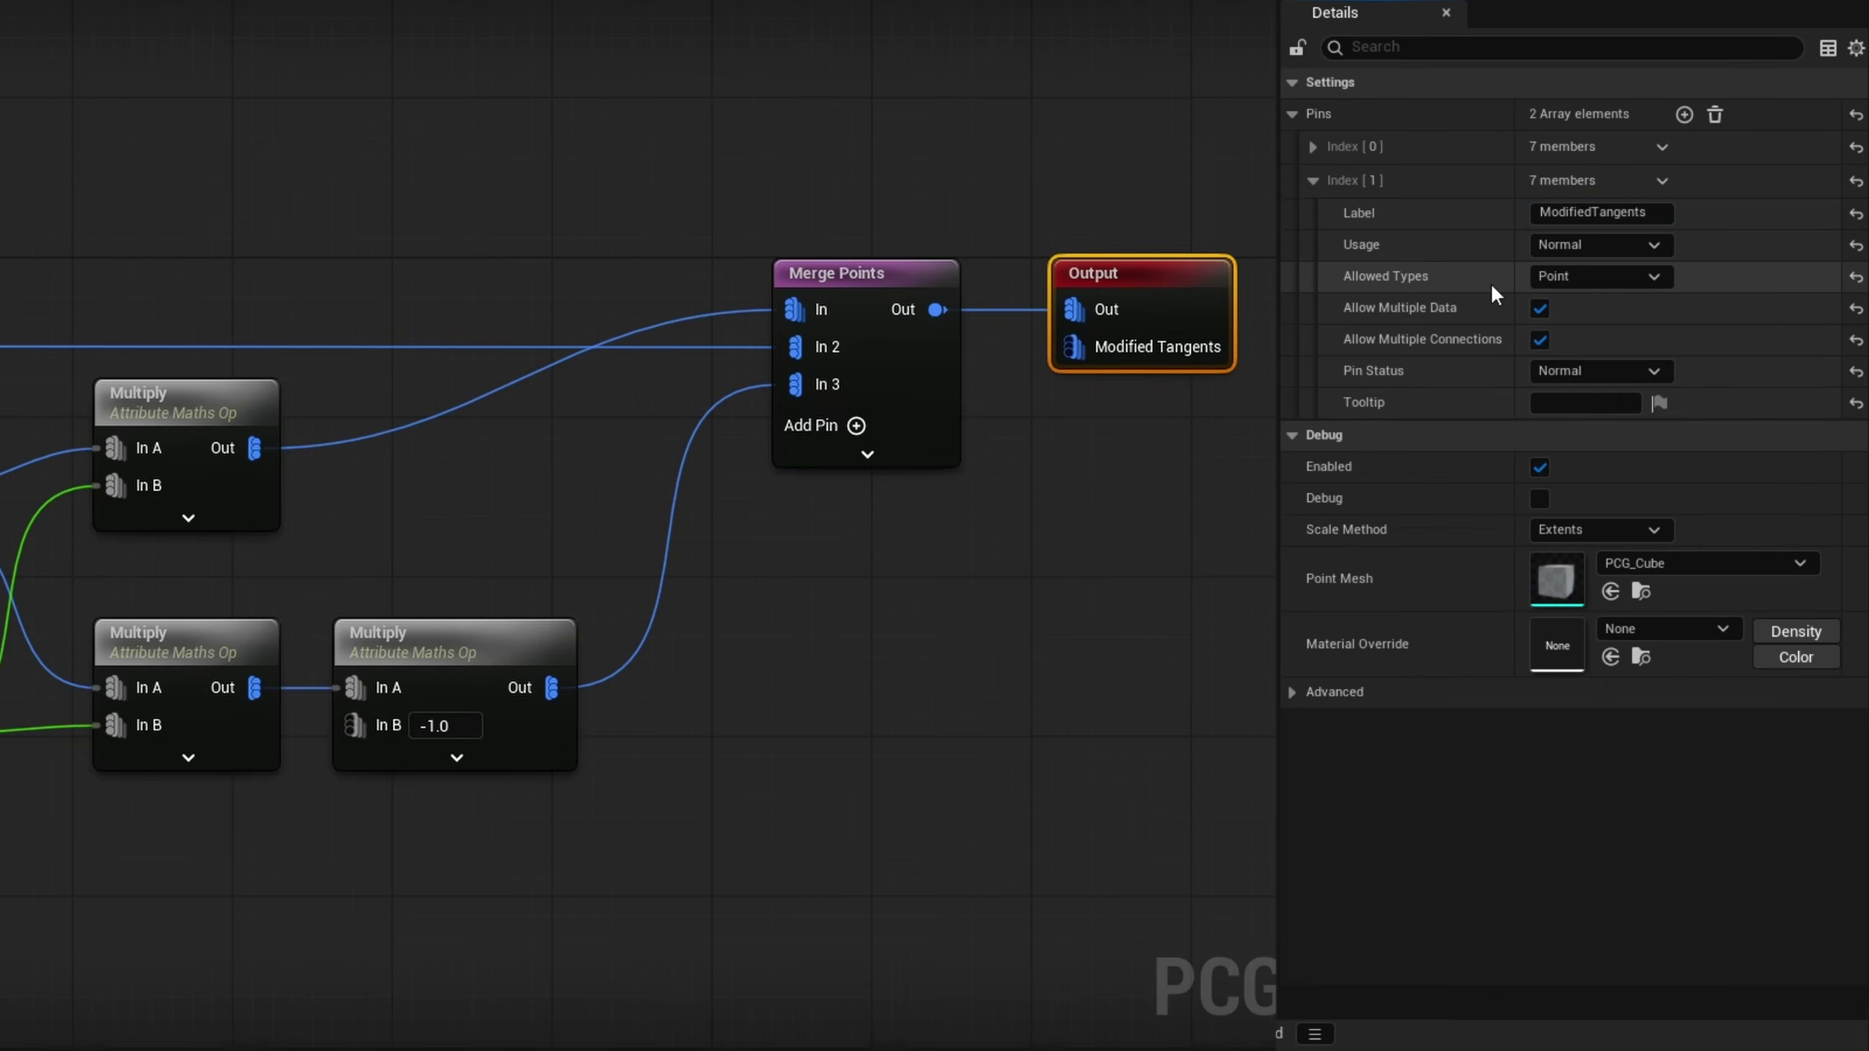
click(1553, 368)
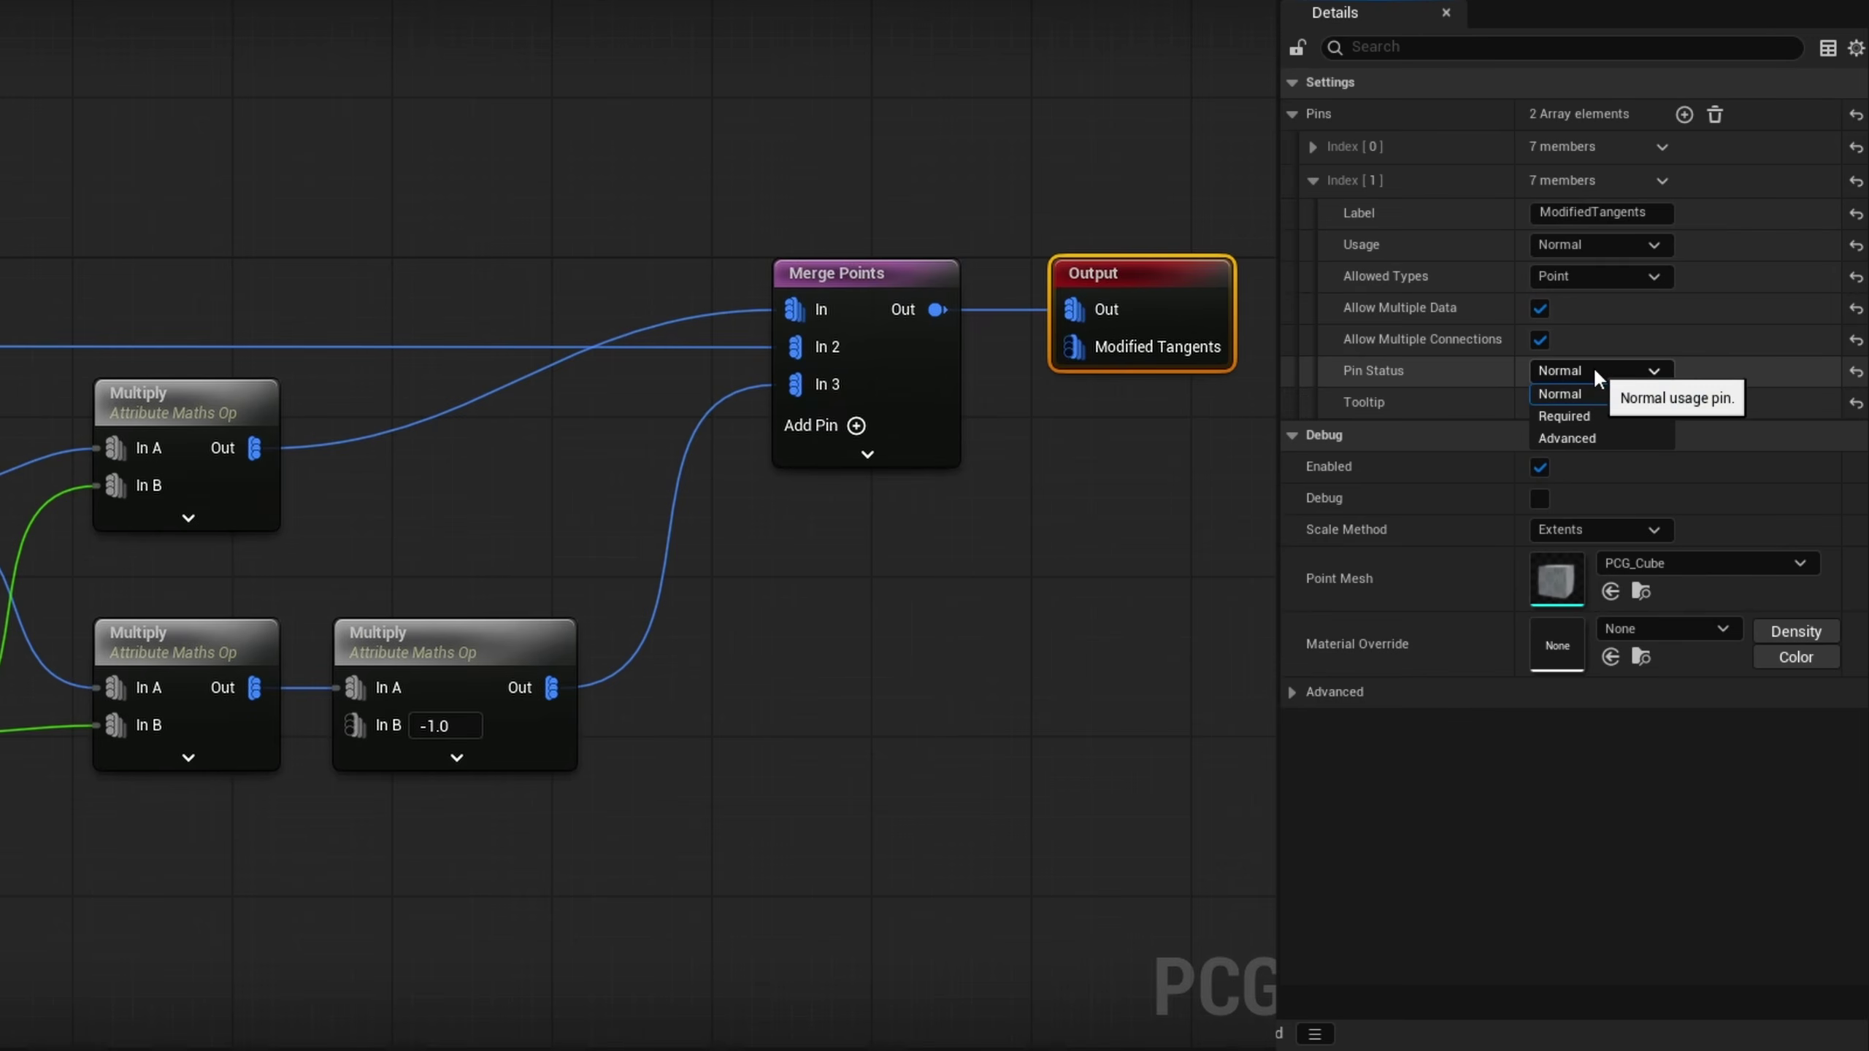
Connect the upper Multiply node and the final -1.0 Multiply node to the Modified Tangents output pin
mouse_move(494, 484)
right_down()
mouse_move(647, 493)
mouse_move(477, 488)
right_up()
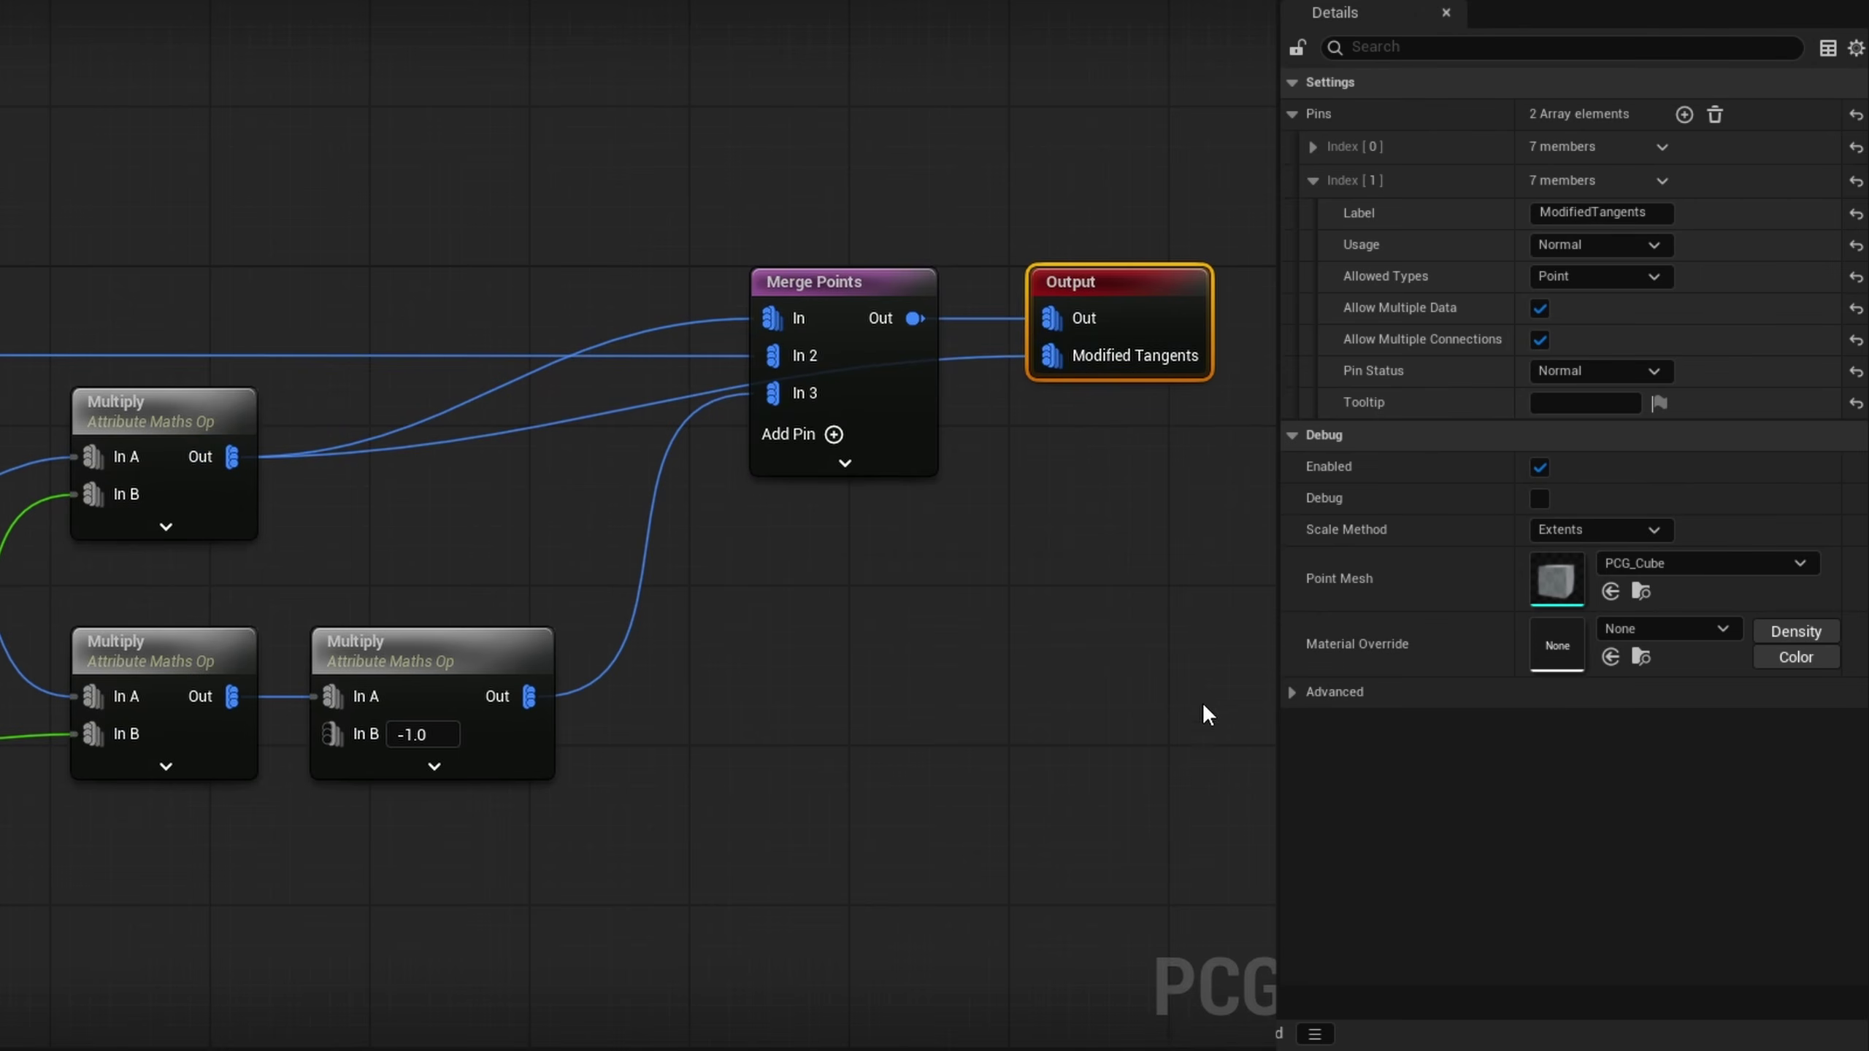
drag(536, 697, 579, 751)
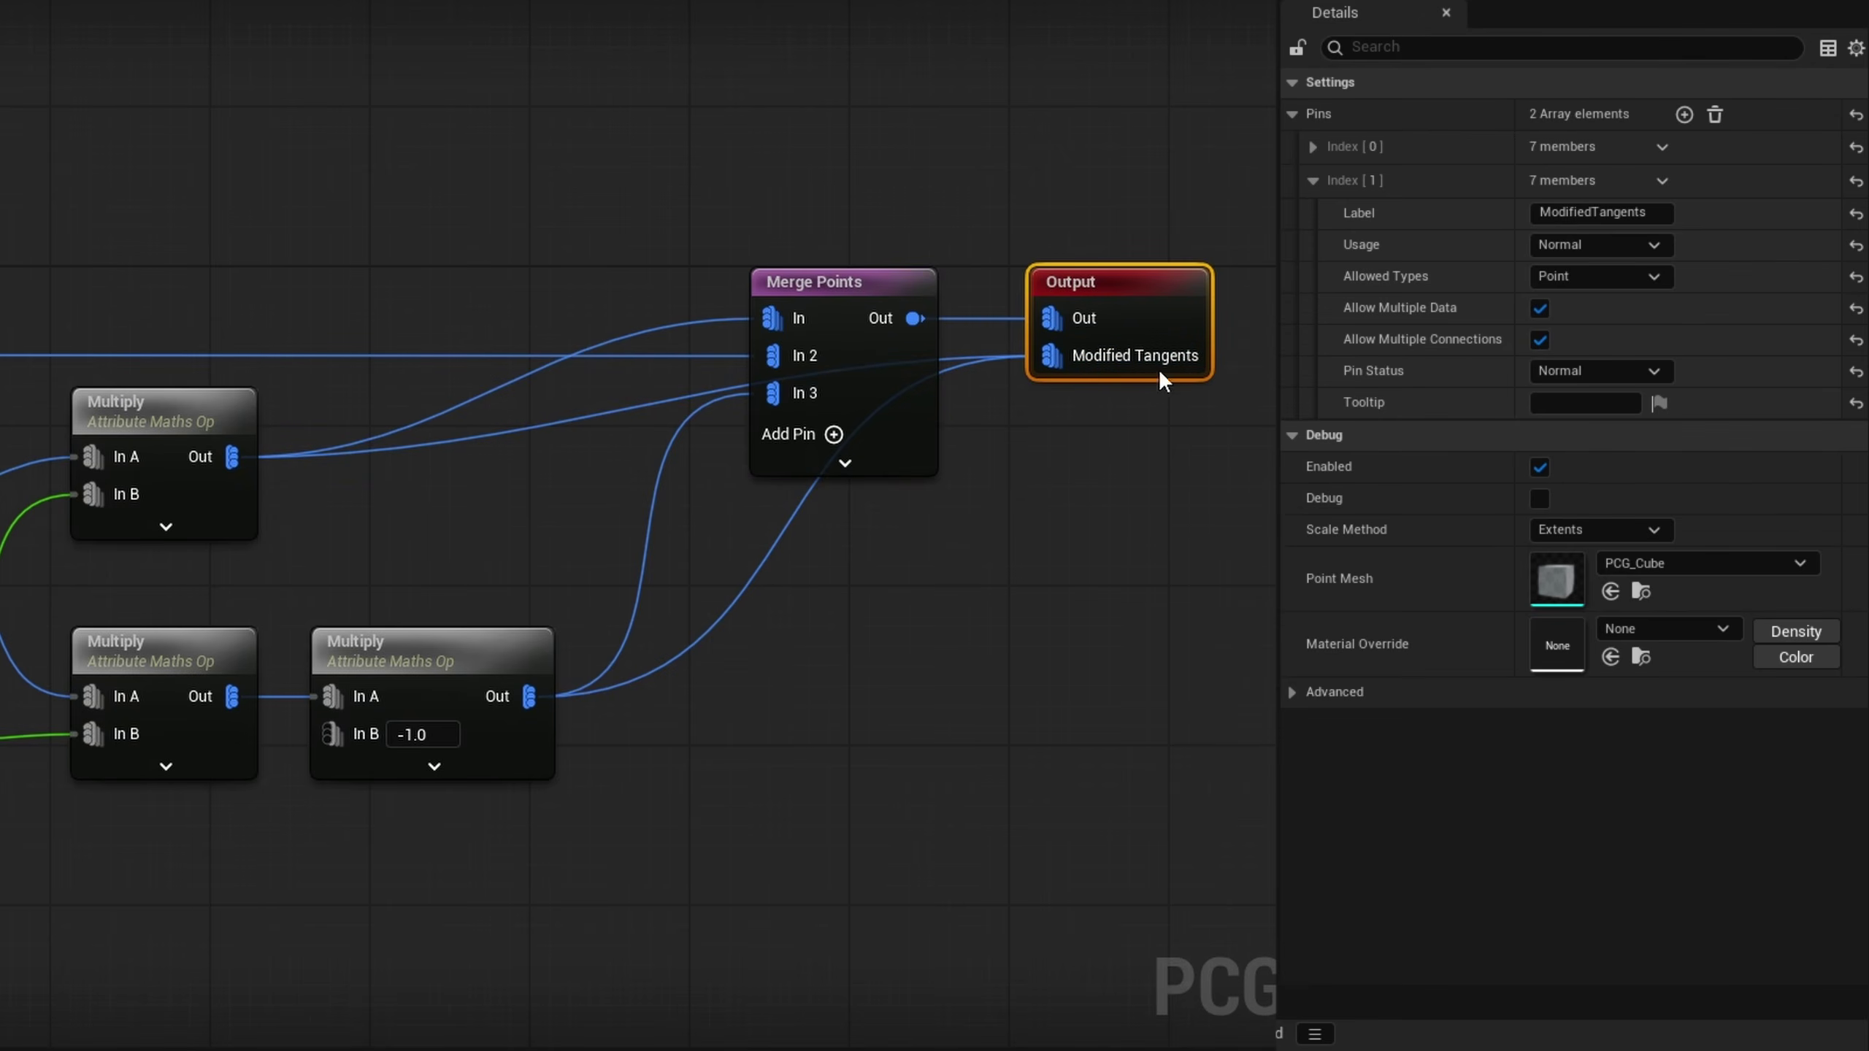
right_drag(646, 762, 907, 796)
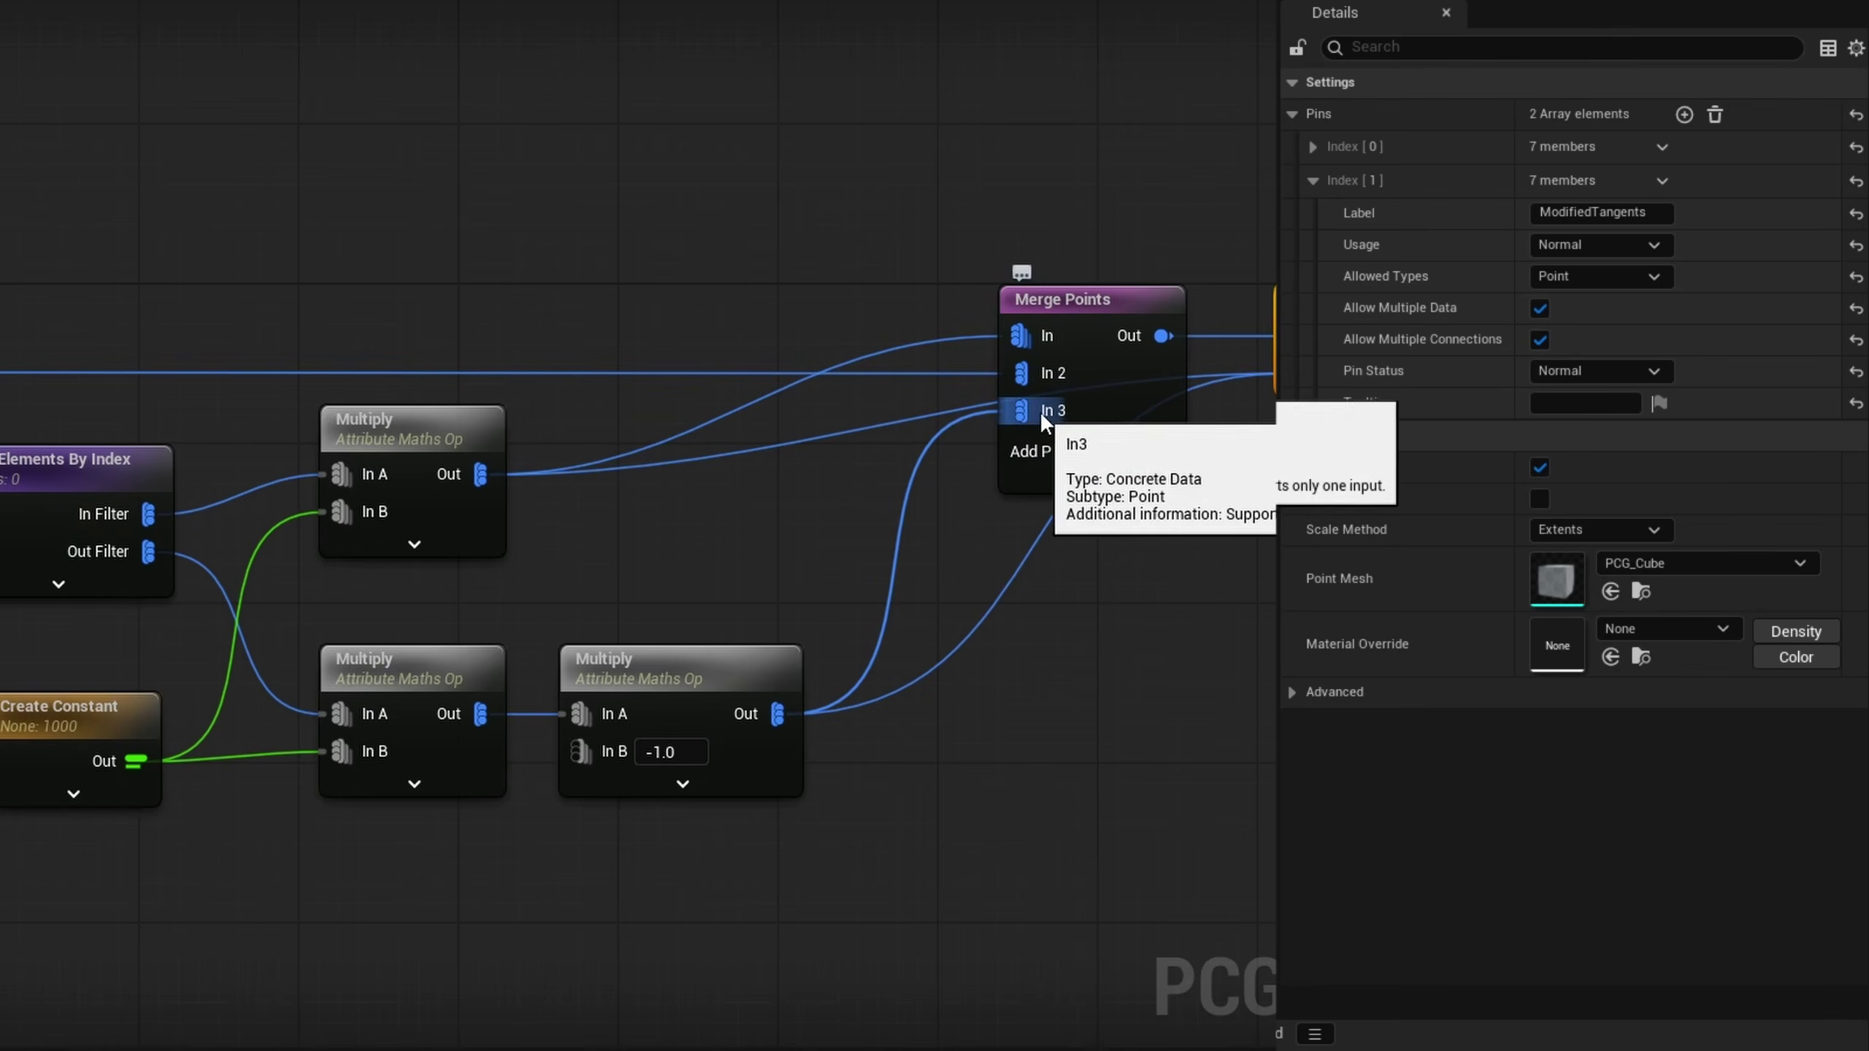
right_drag(111, 197, 338, 212)
Attach a Debug node to the loop's Modified Tangents output, inspect the points in the level and remove the node again
right_drag(779, 734, 89, 706)
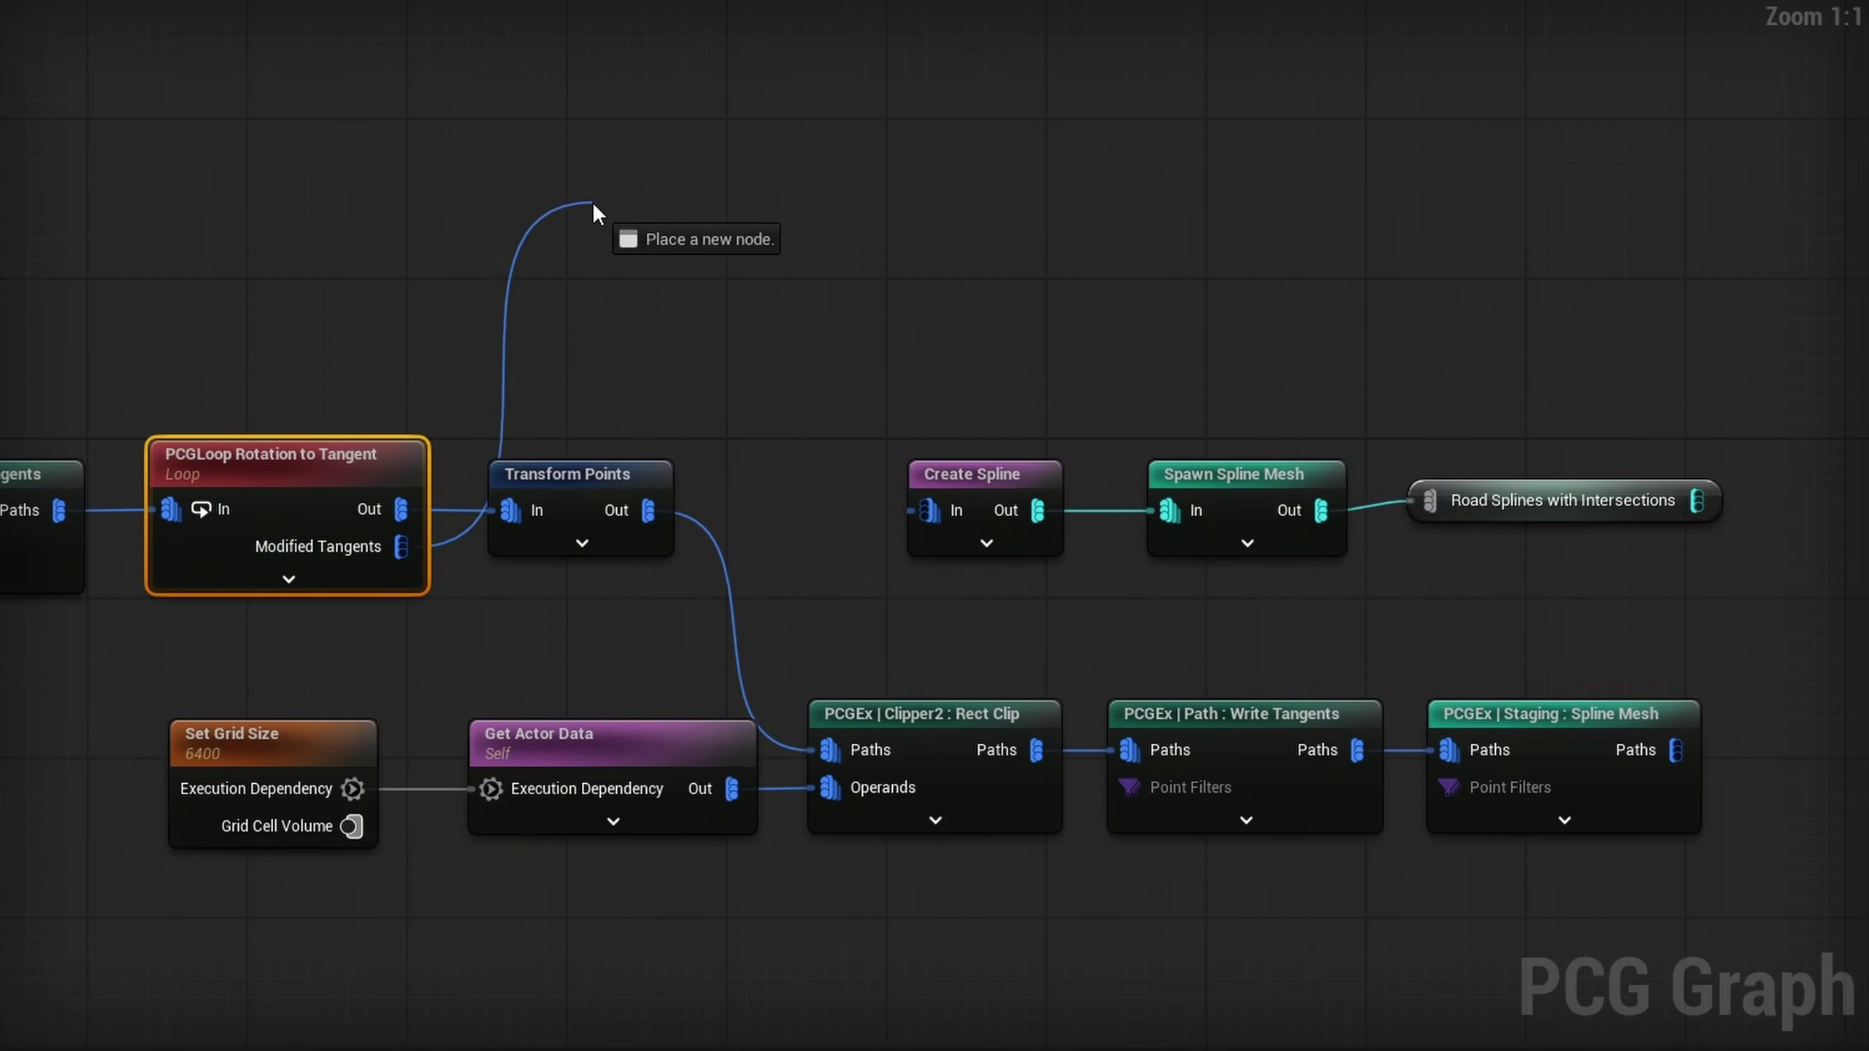
drag(593, 202, 580, 197)
text(debug)
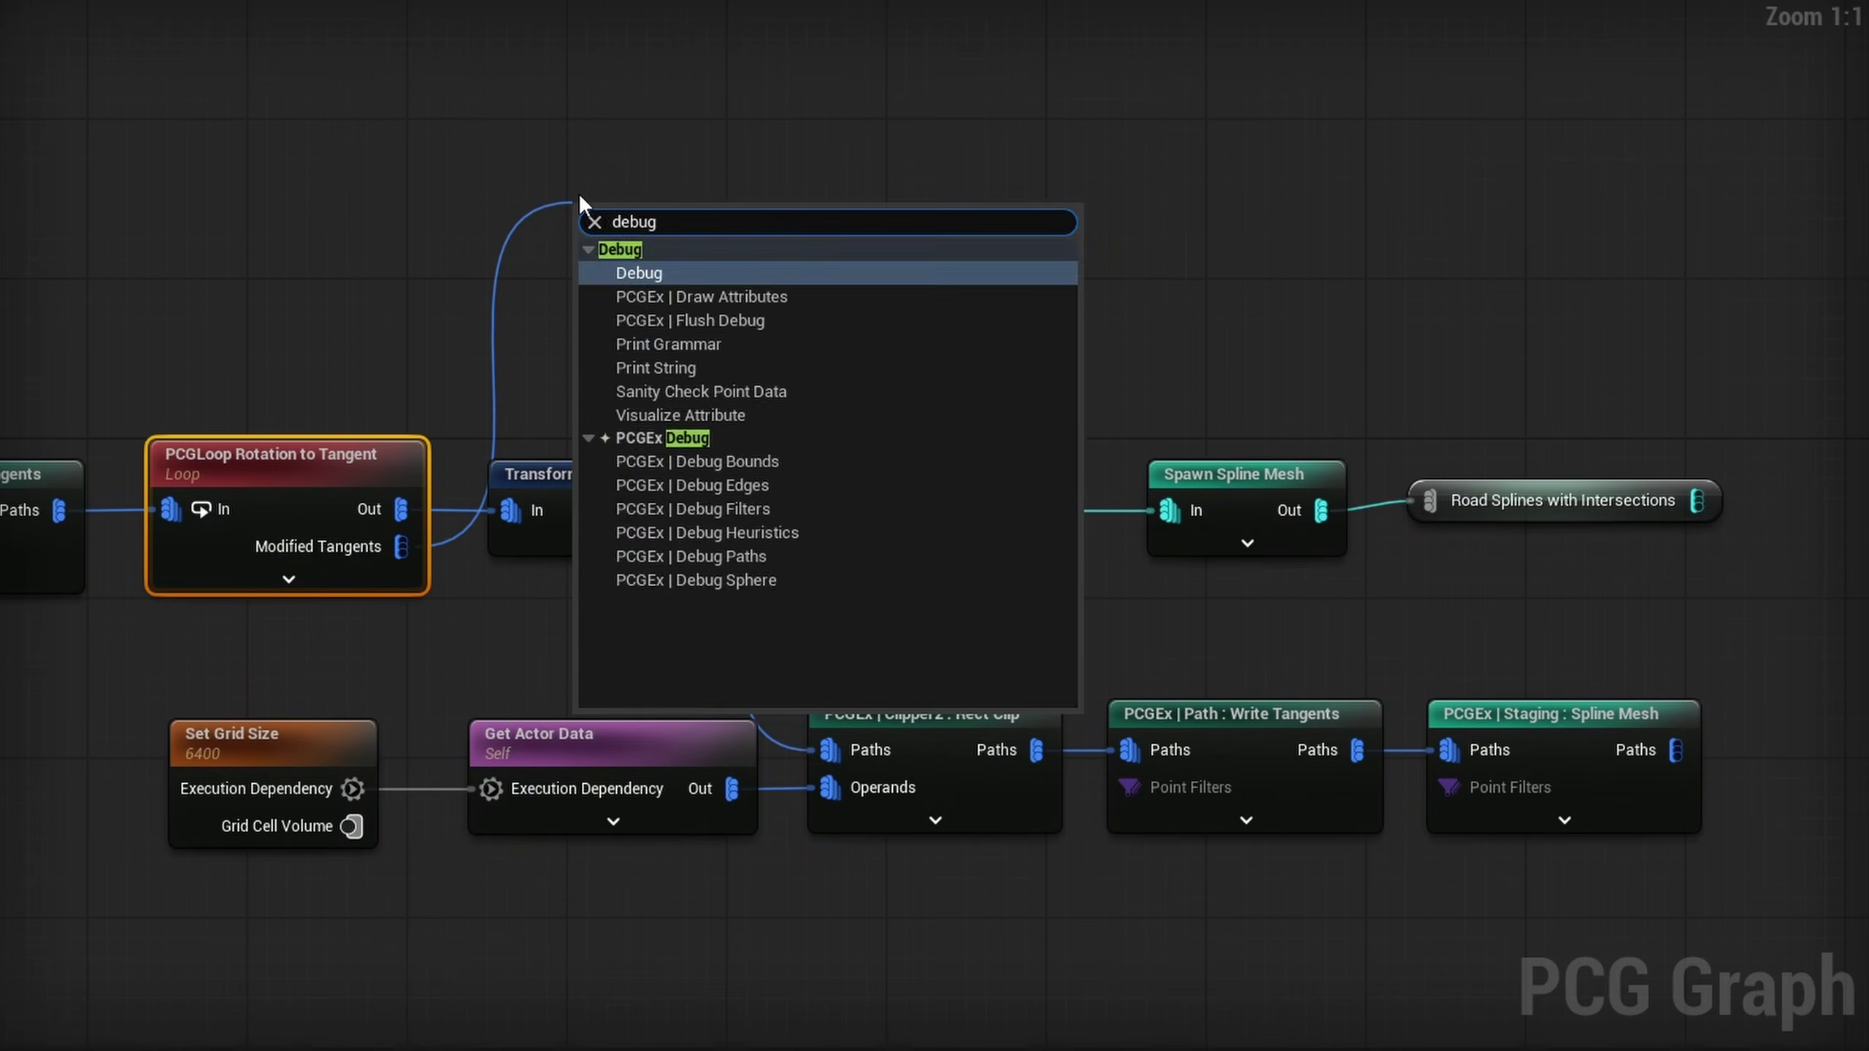
key(Return)
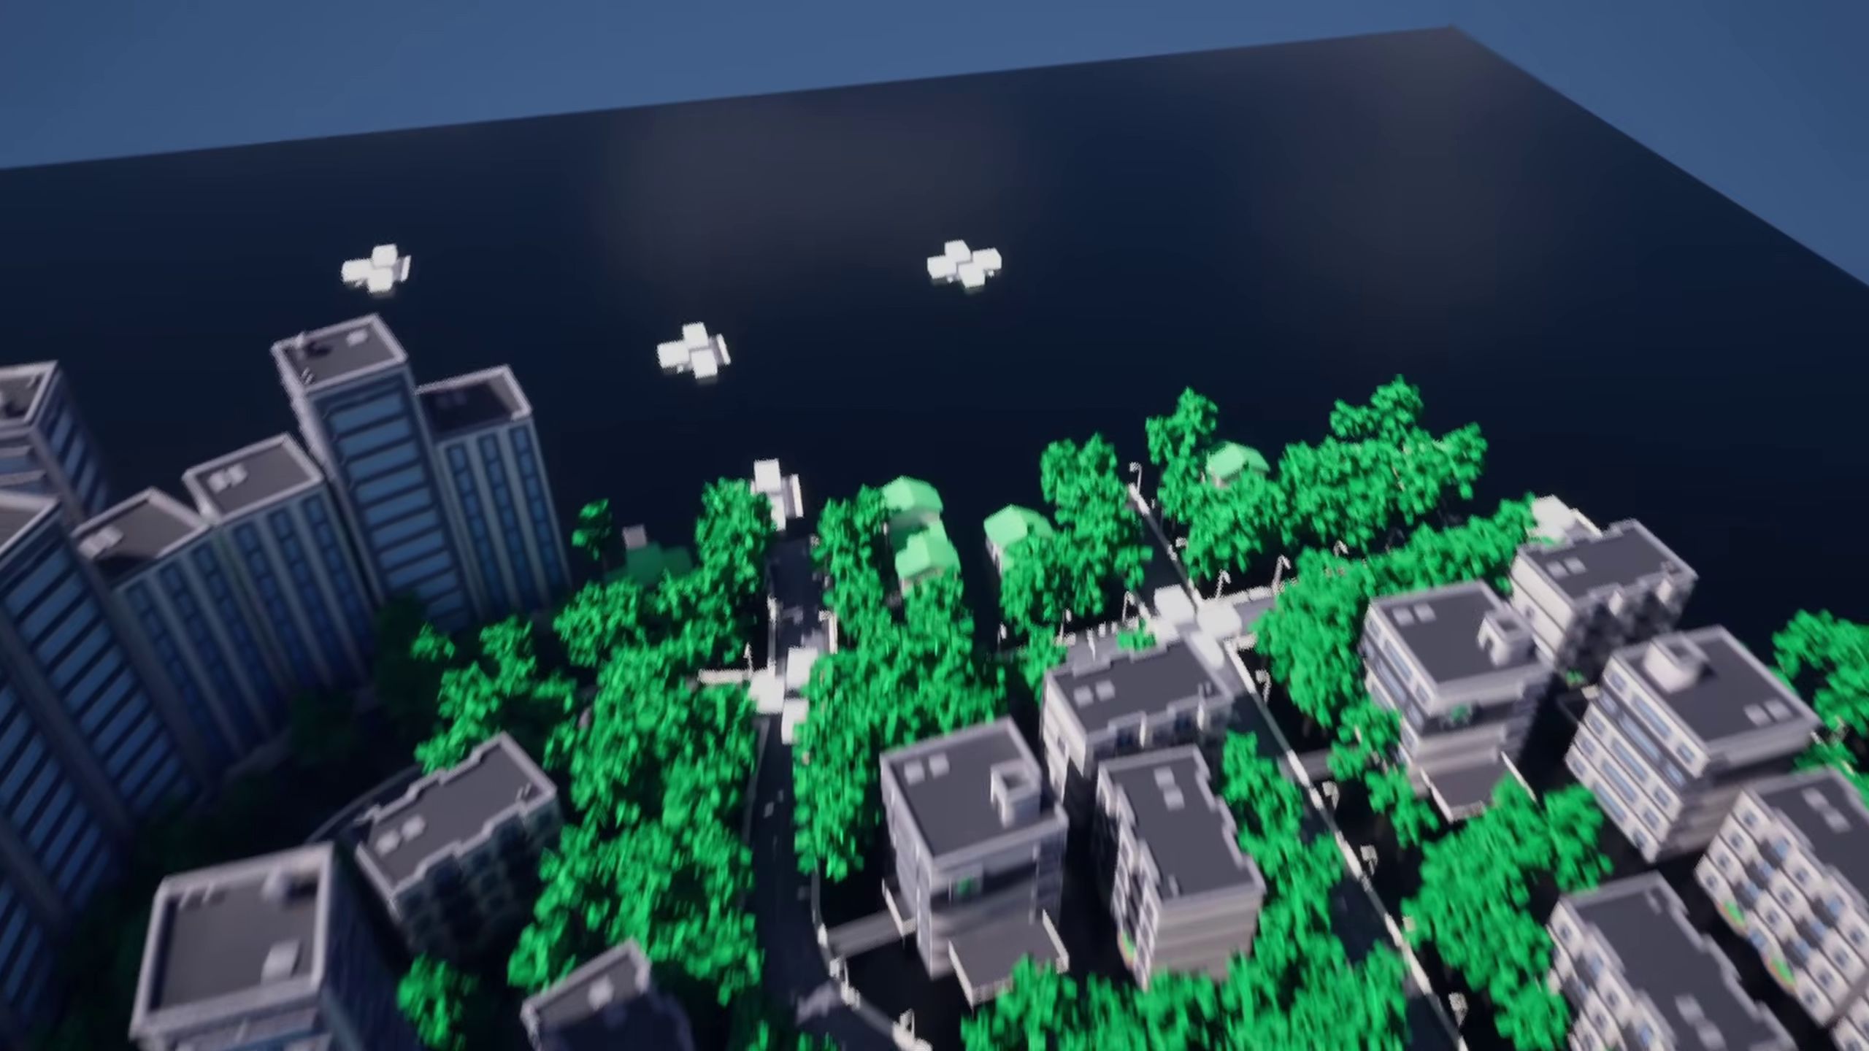
Disconnect the Staging Spline Mesh node from the new Write Tangents node and move it away, leaving room for another node between them
drag(1277, 648, 1209, 766)
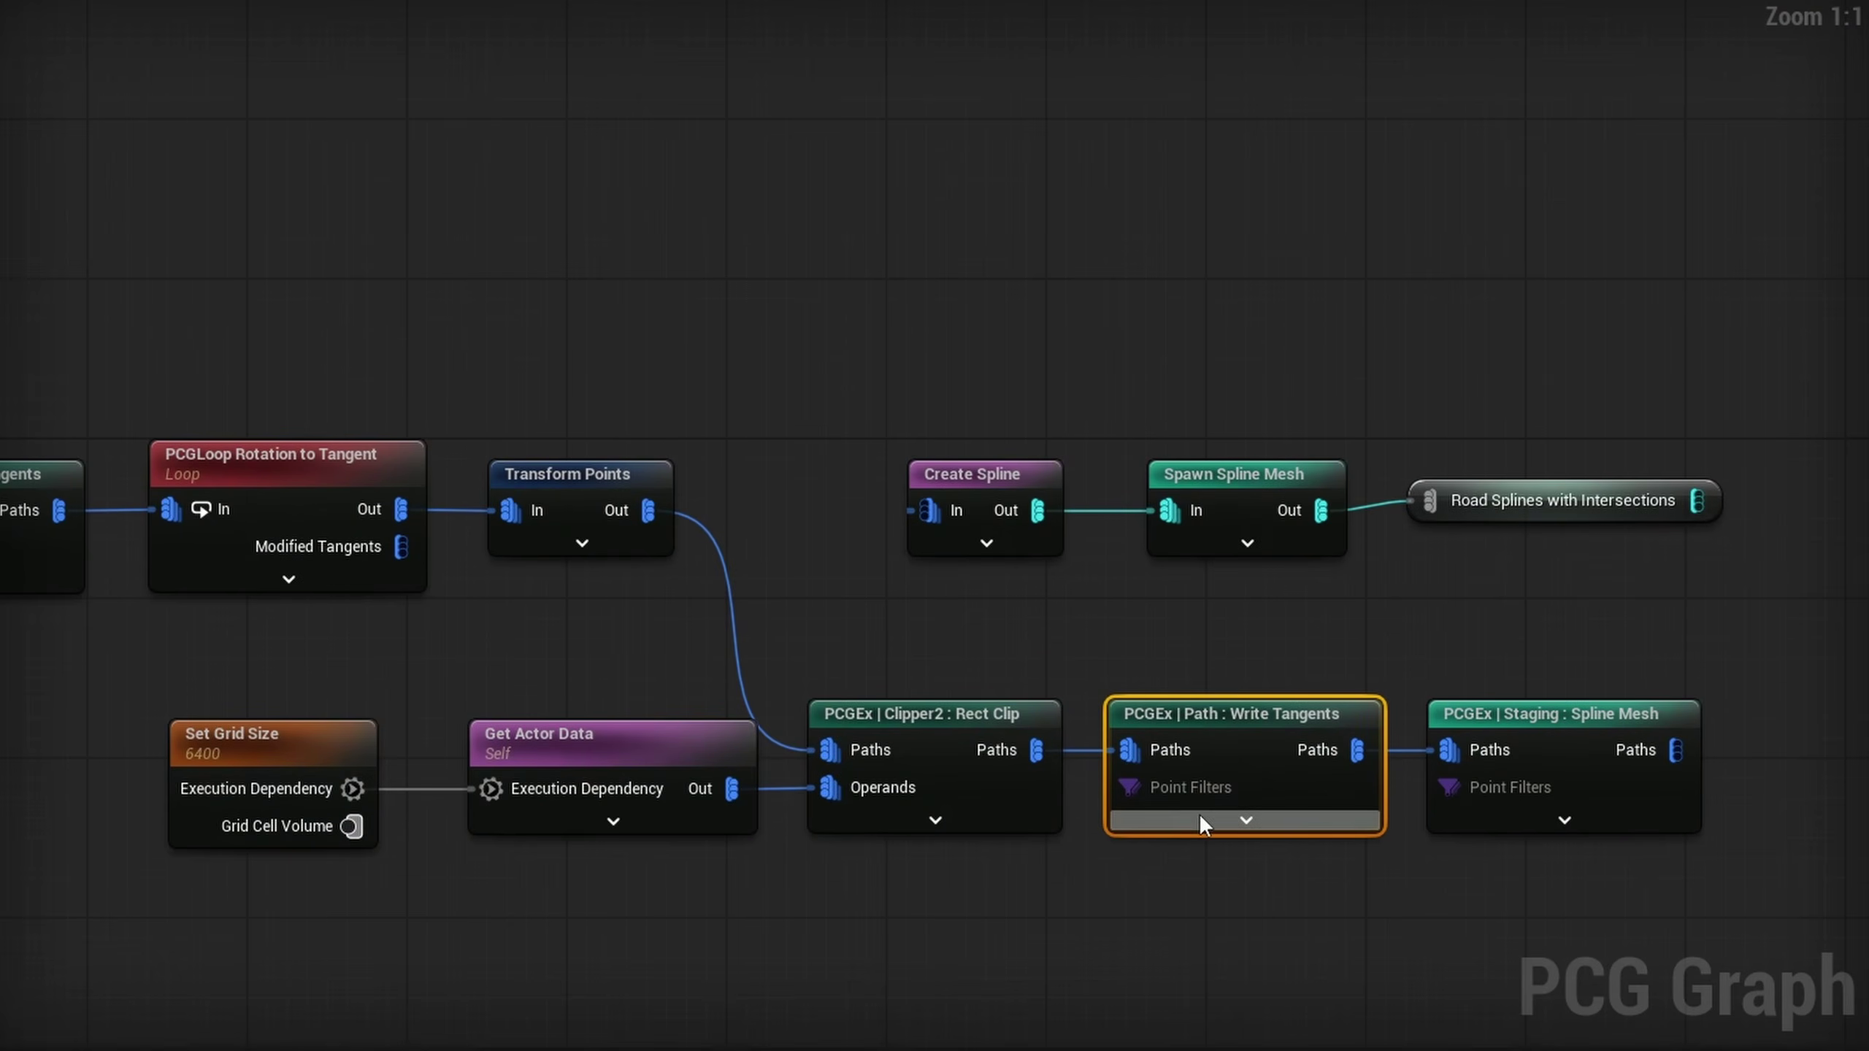
right_drag(1203, 812, 1044, 692)
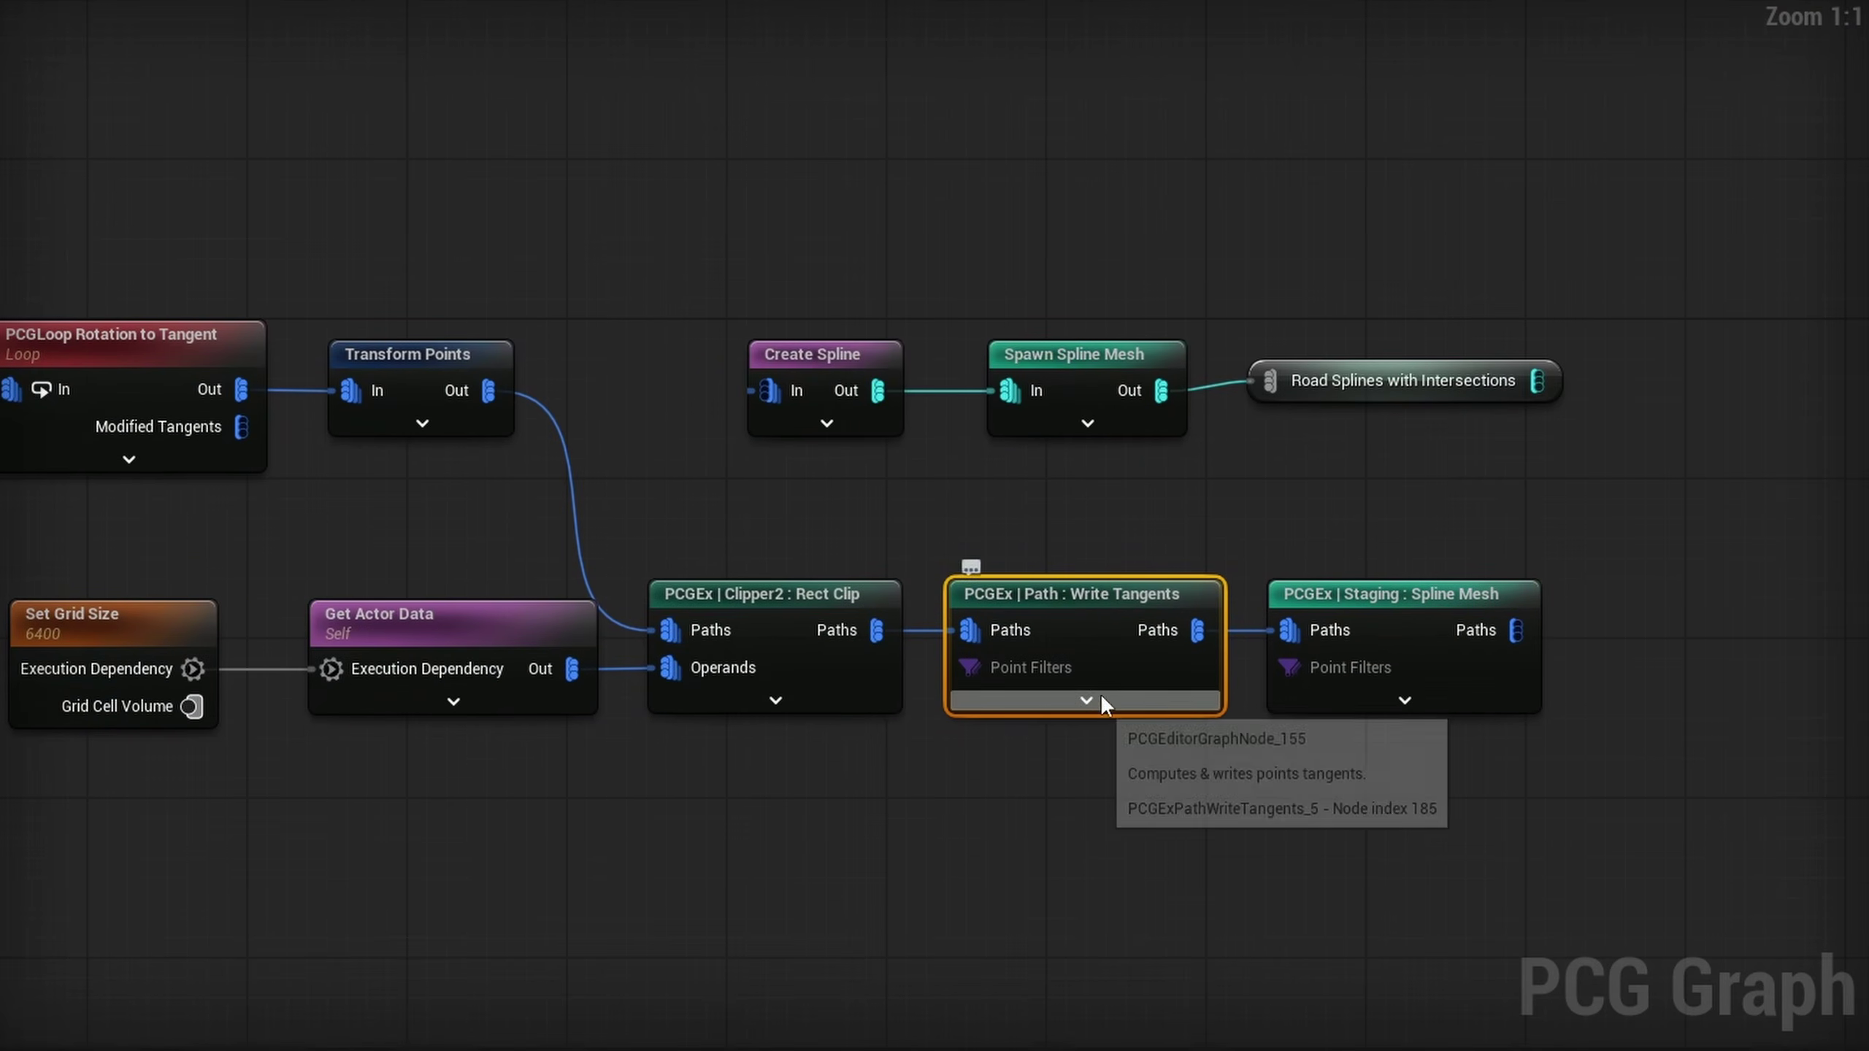
right_drag(998, 736, 490, 677)
drag(780, 488, 1281, 501)
click(883, 498)
right_drag(467, 505, 1053, 596)
right_drag(1220, 629, 574, 508)
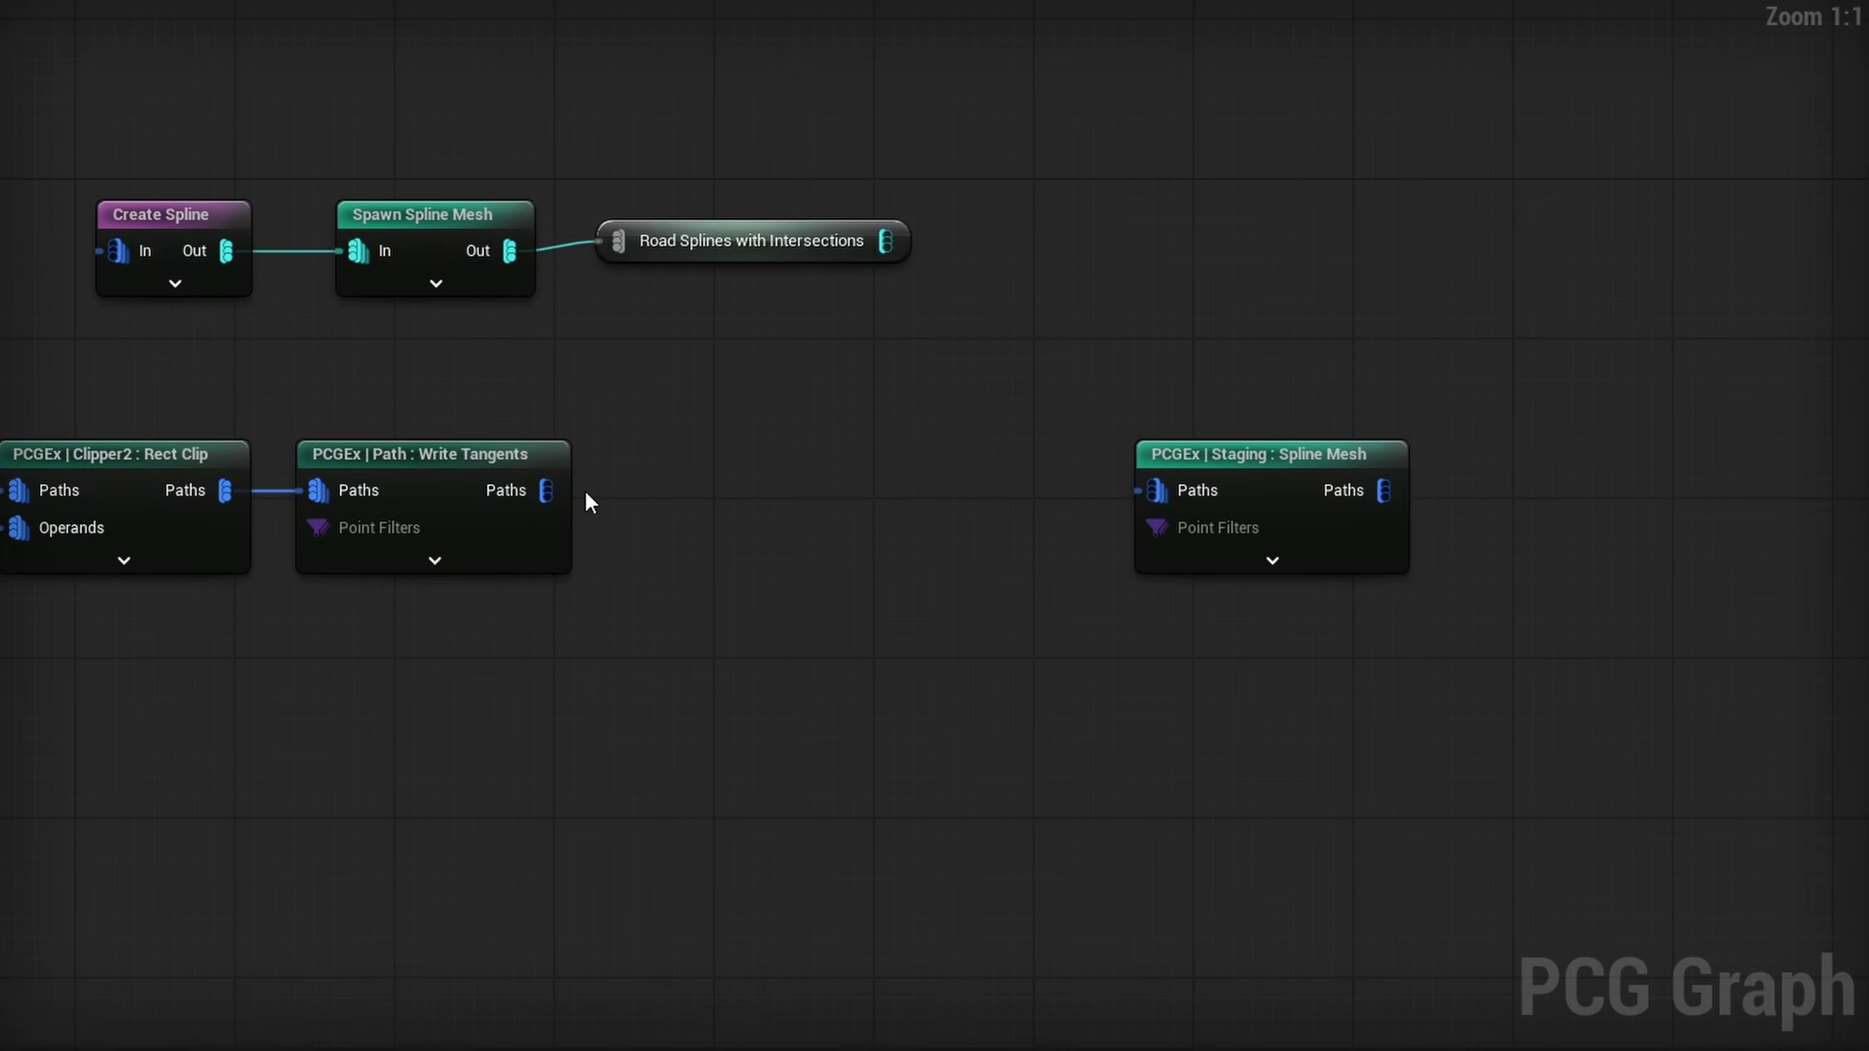
Insert a PCGEx Sample Nearest Point node between the Write Tangents and Staging Spline Mesh nodes, tightening the spacing of the chain
drag(698, 488, 698, 488)
text(sample nearest)
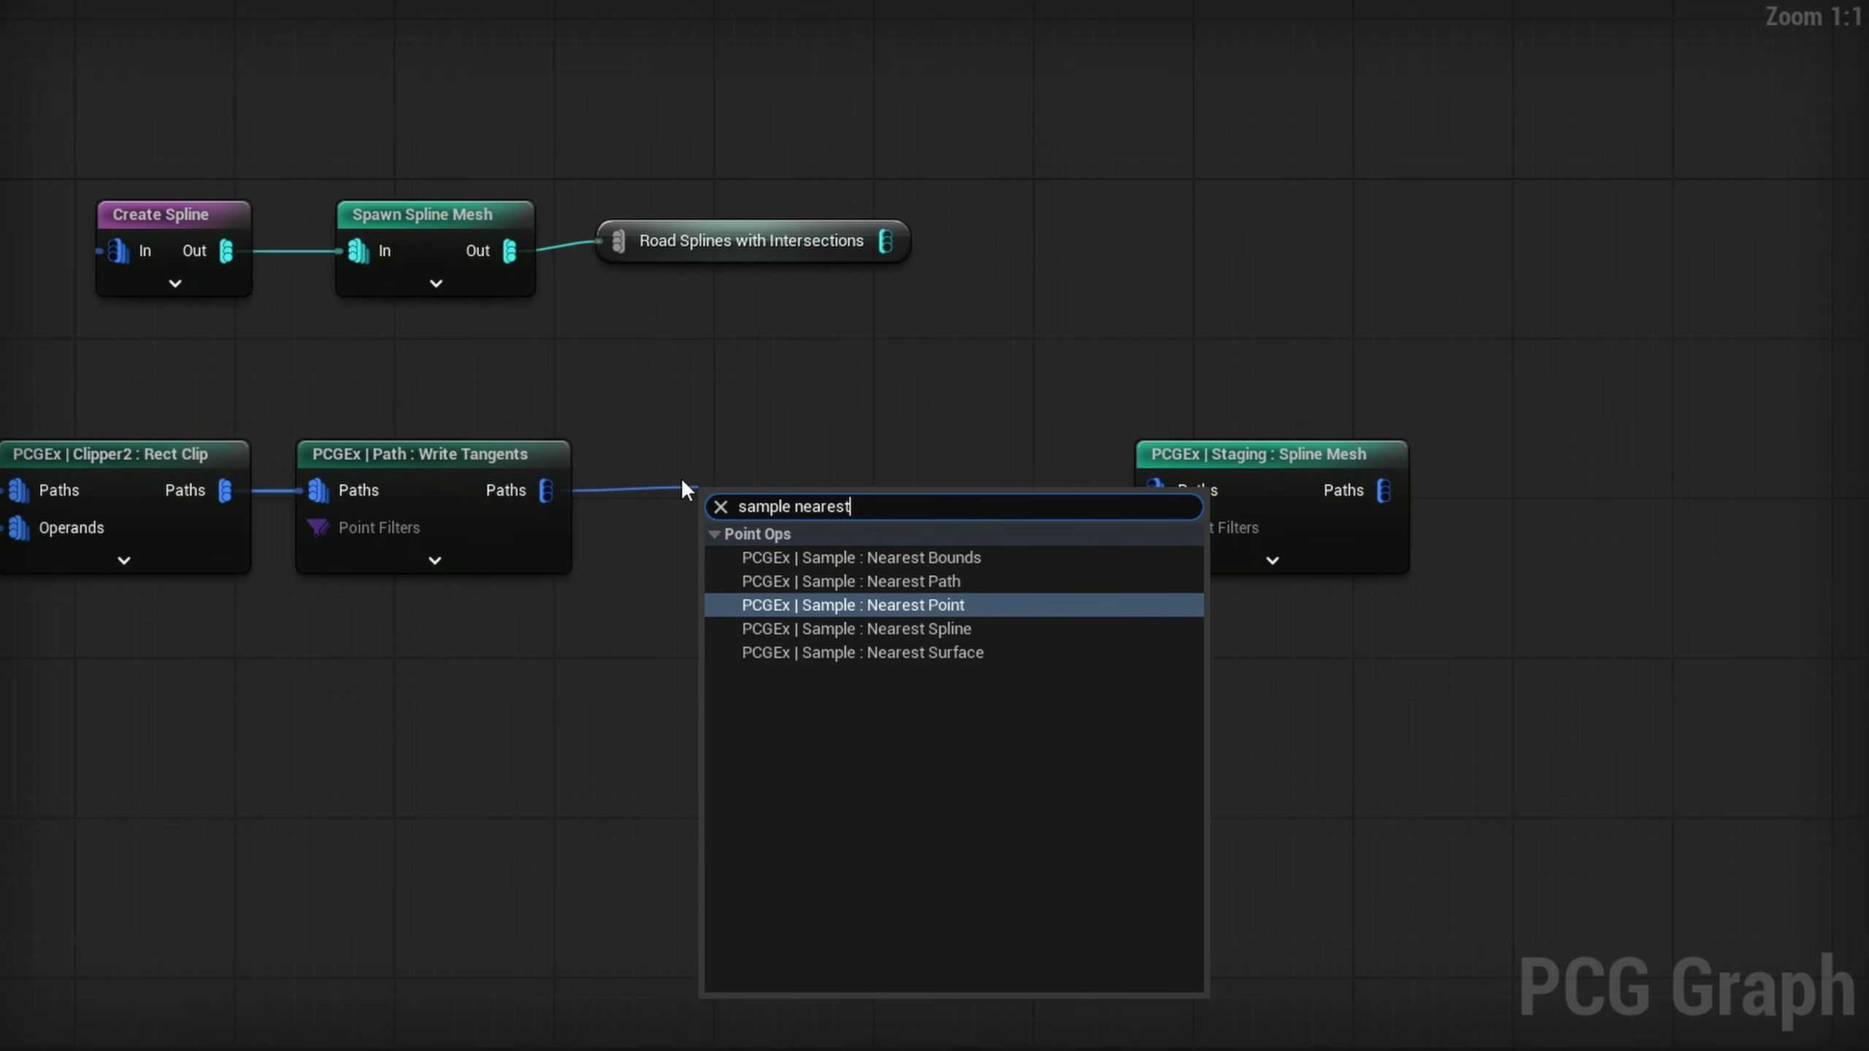
key(Return)
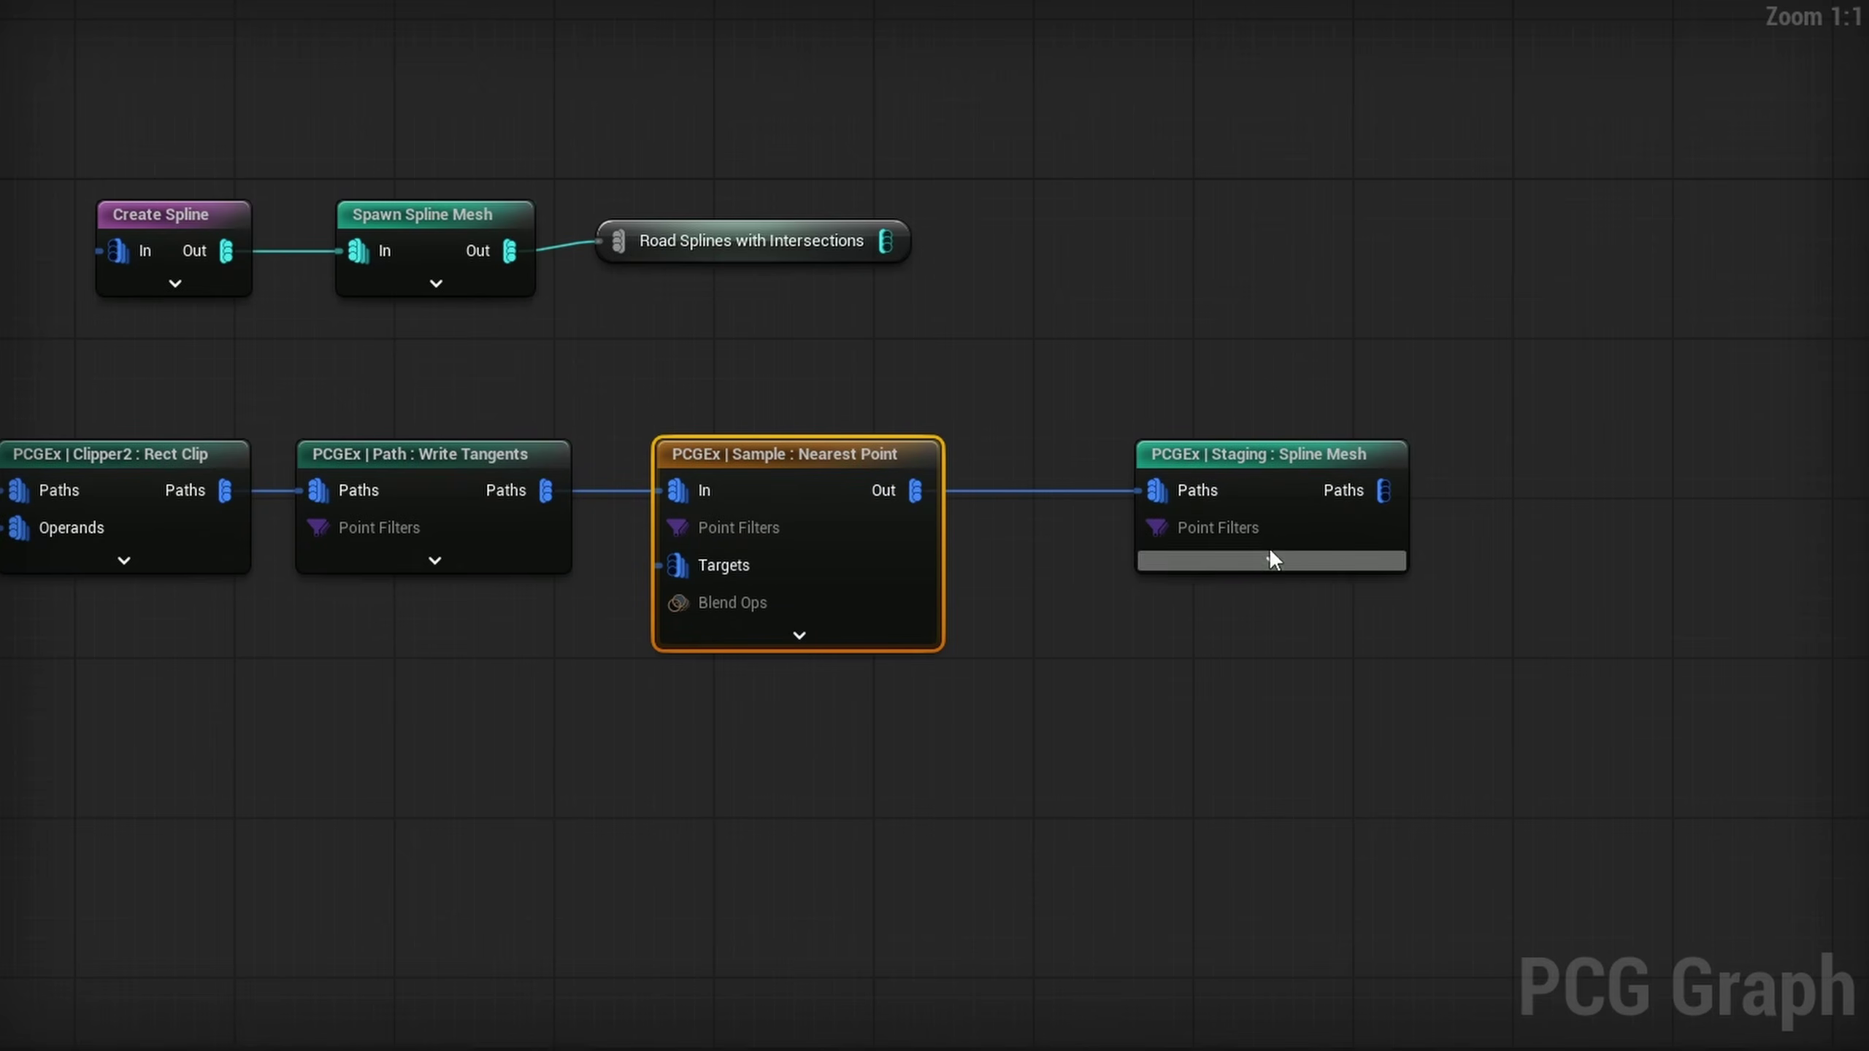
drag(1214, 475, 1155, 471)
Connect the Rotation to Tangent loop's Modified Tangents output to the Sample Nearest Point node's Targets, routing the wire above the clipping nodes
scroll(1102, 555, down, 2)
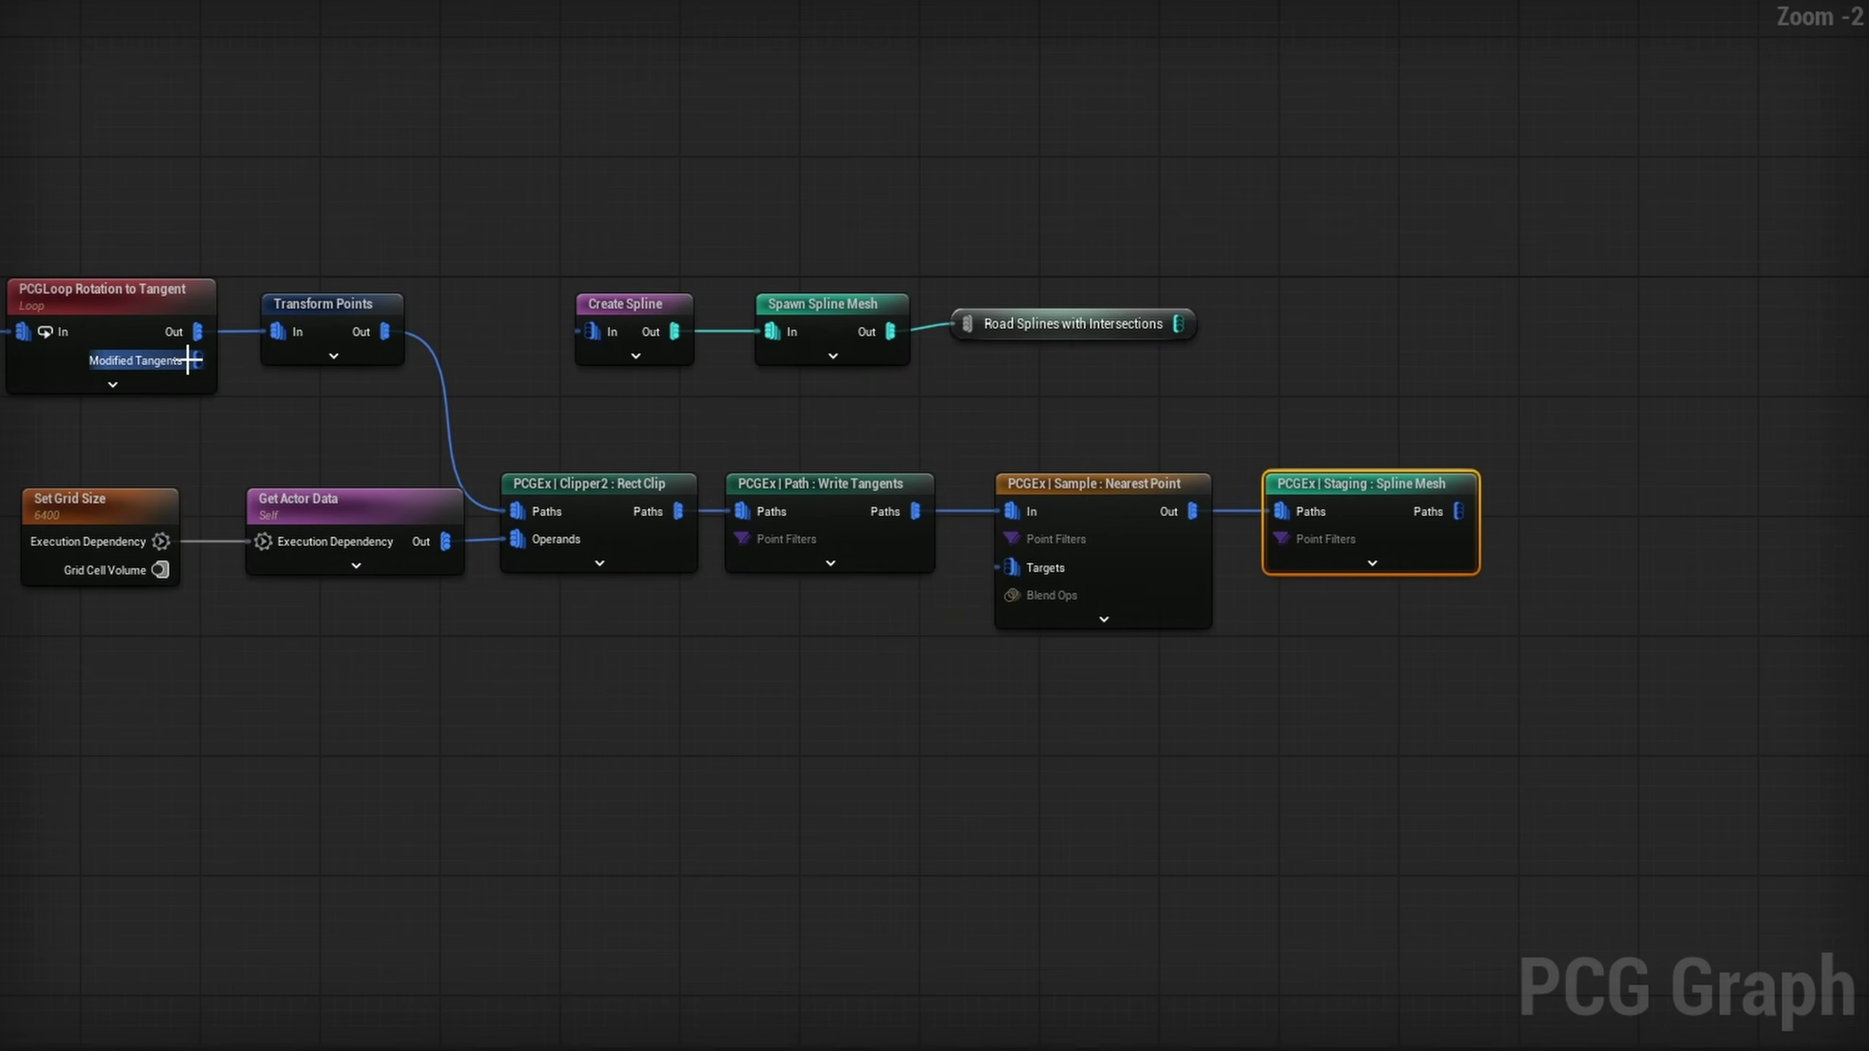
drag(1034, 572, 1039, 565)
right_drag(982, 558, 758, 714)
scroll(817, 622, up, 2)
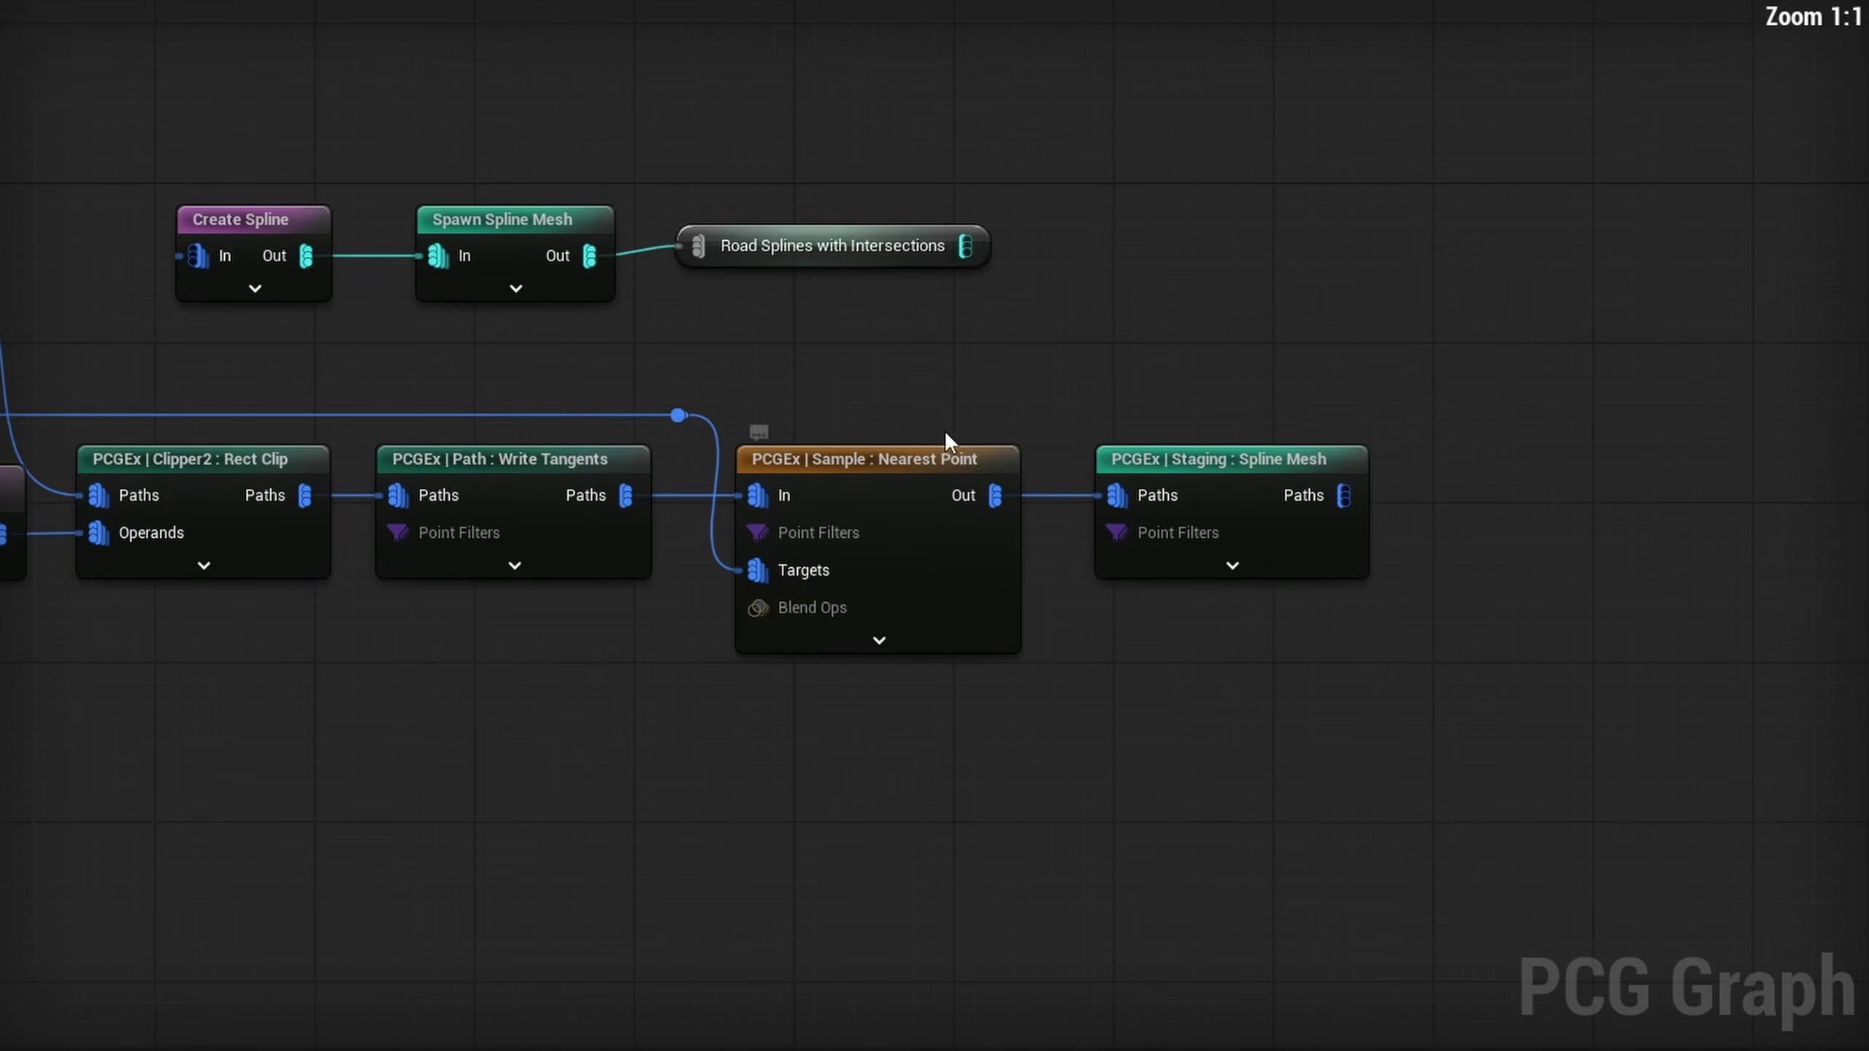
Set Sample Nearest Point to sample the Closest Target with a maximum range of 1
click(880, 585)
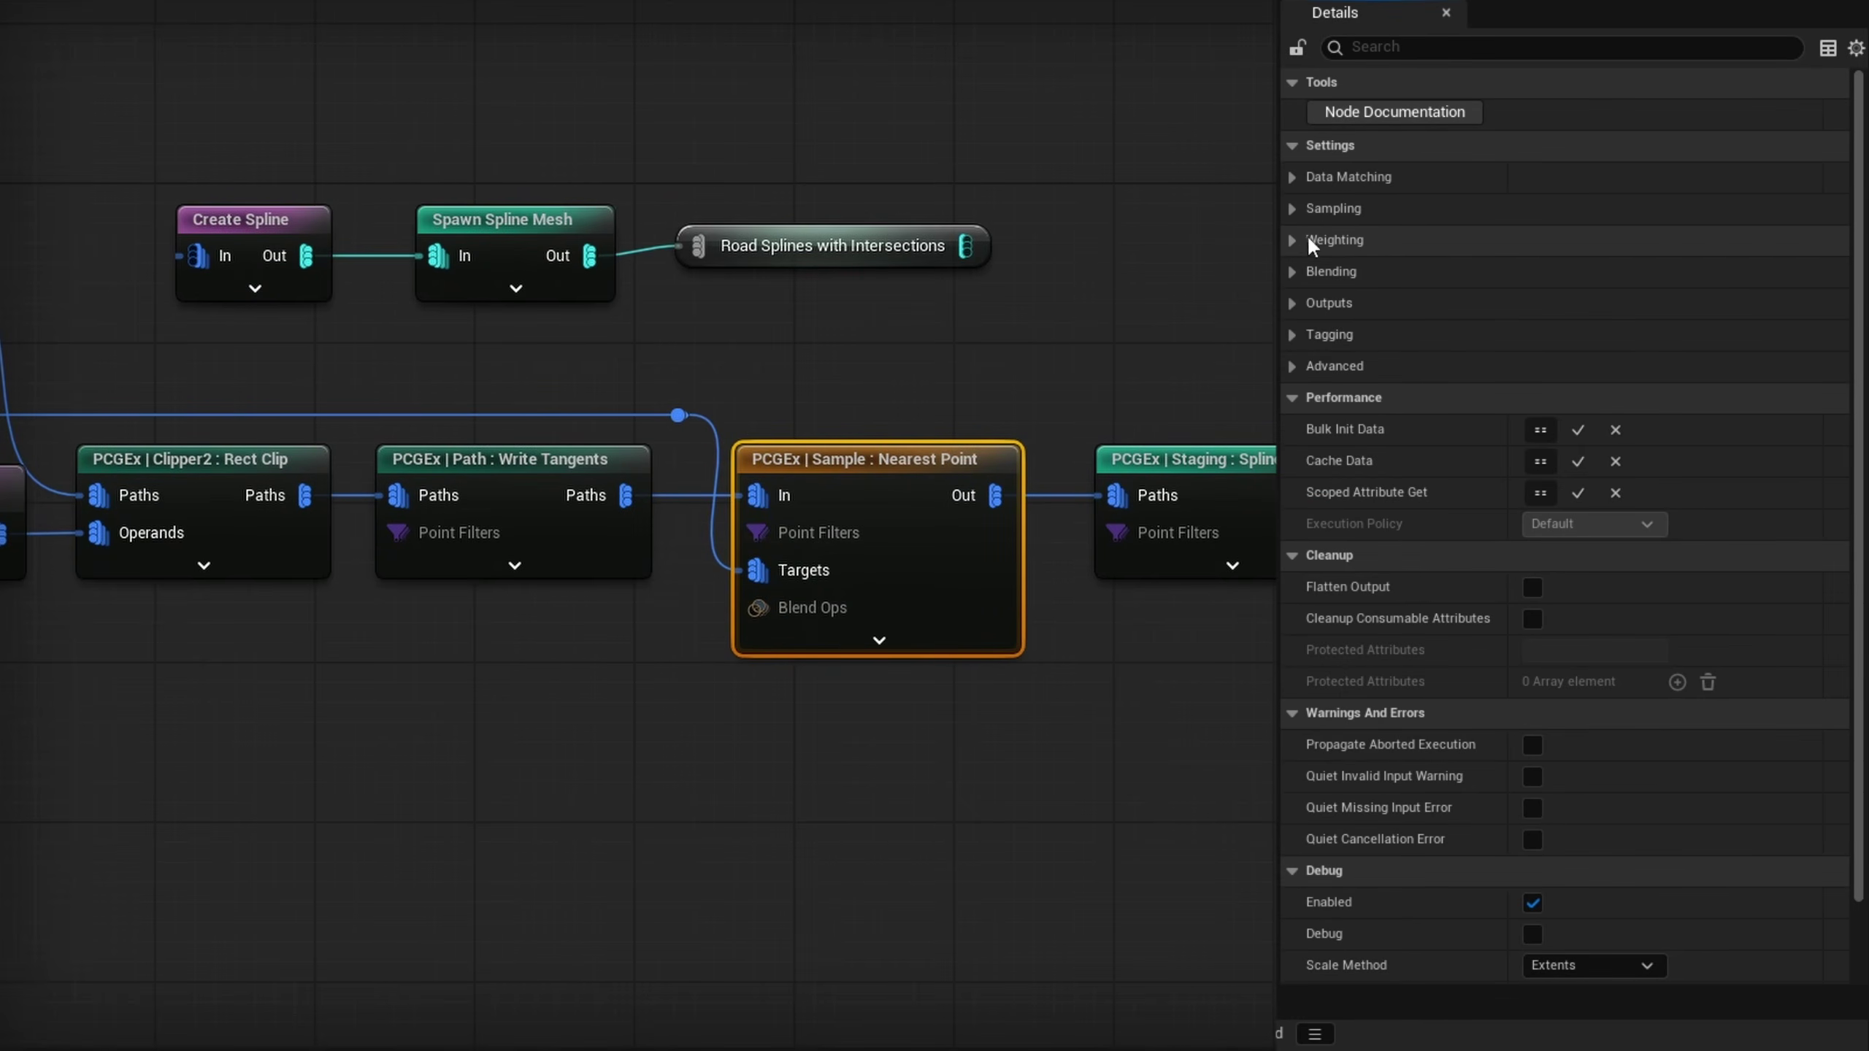
click(1295, 209)
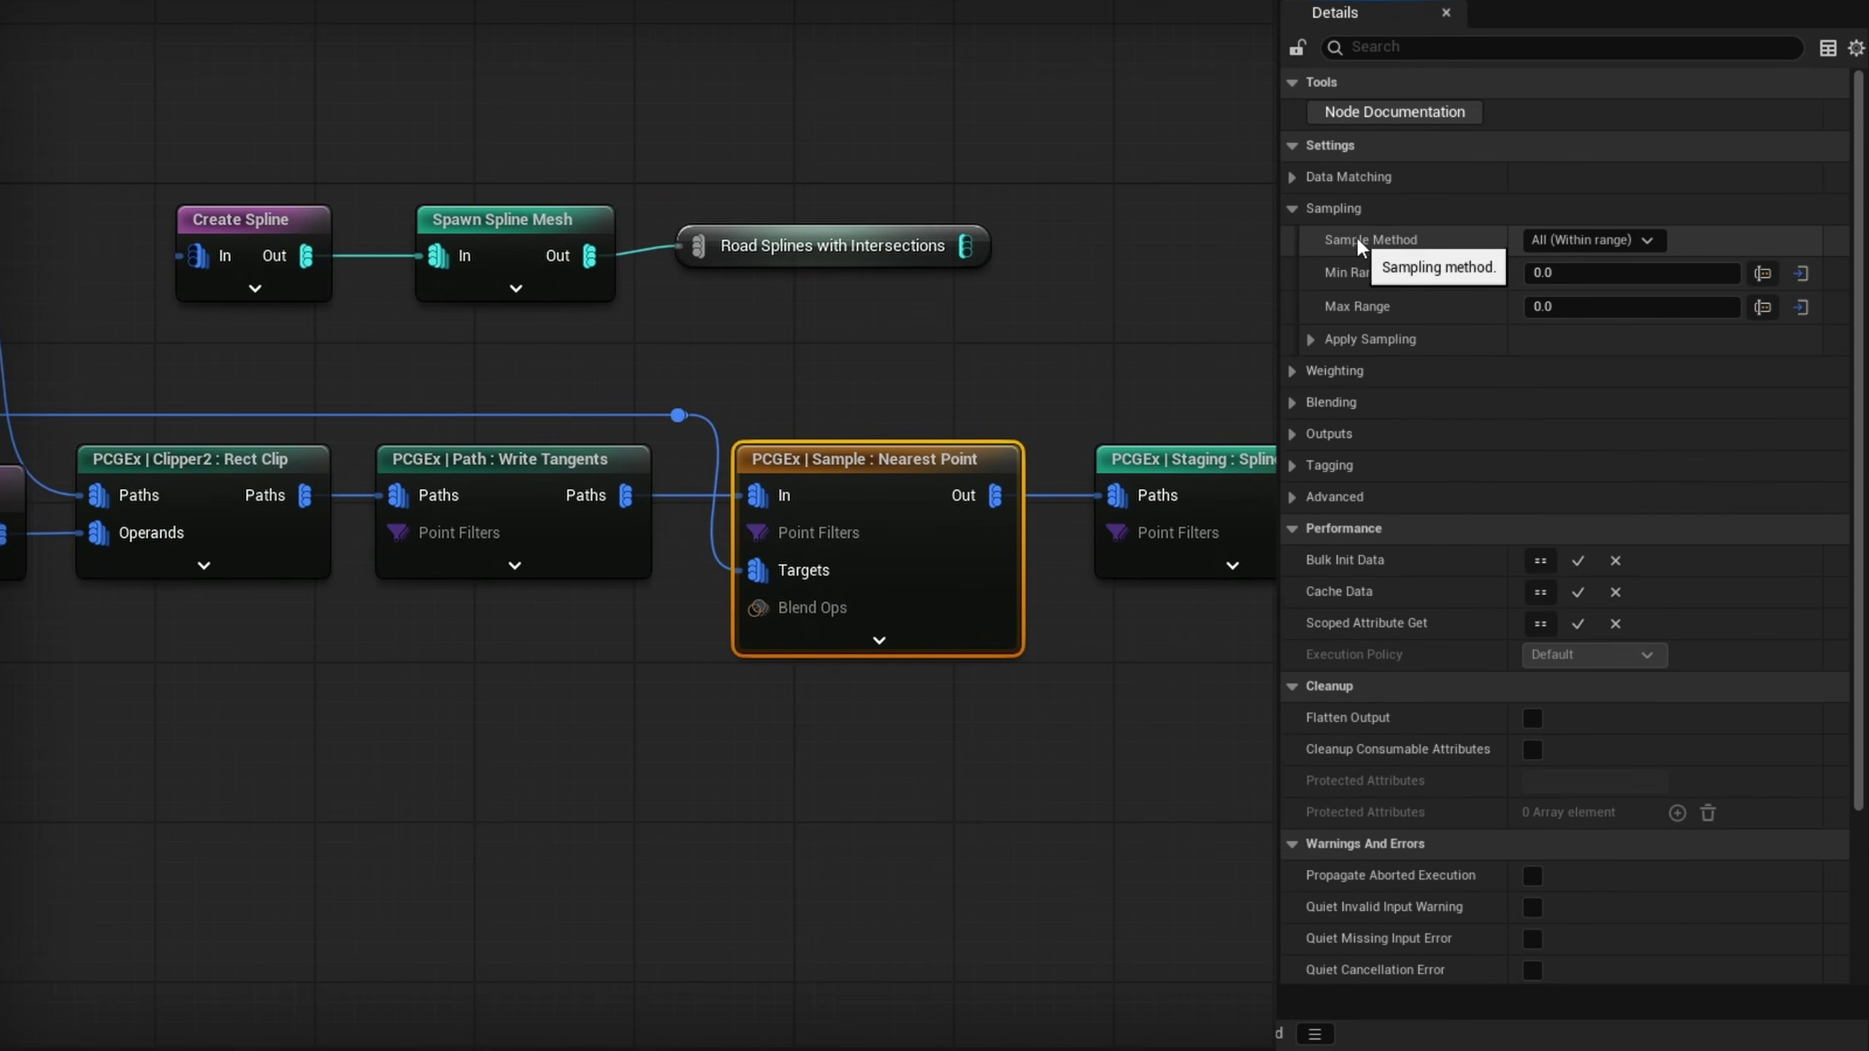
click(1633, 243)
click(1609, 281)
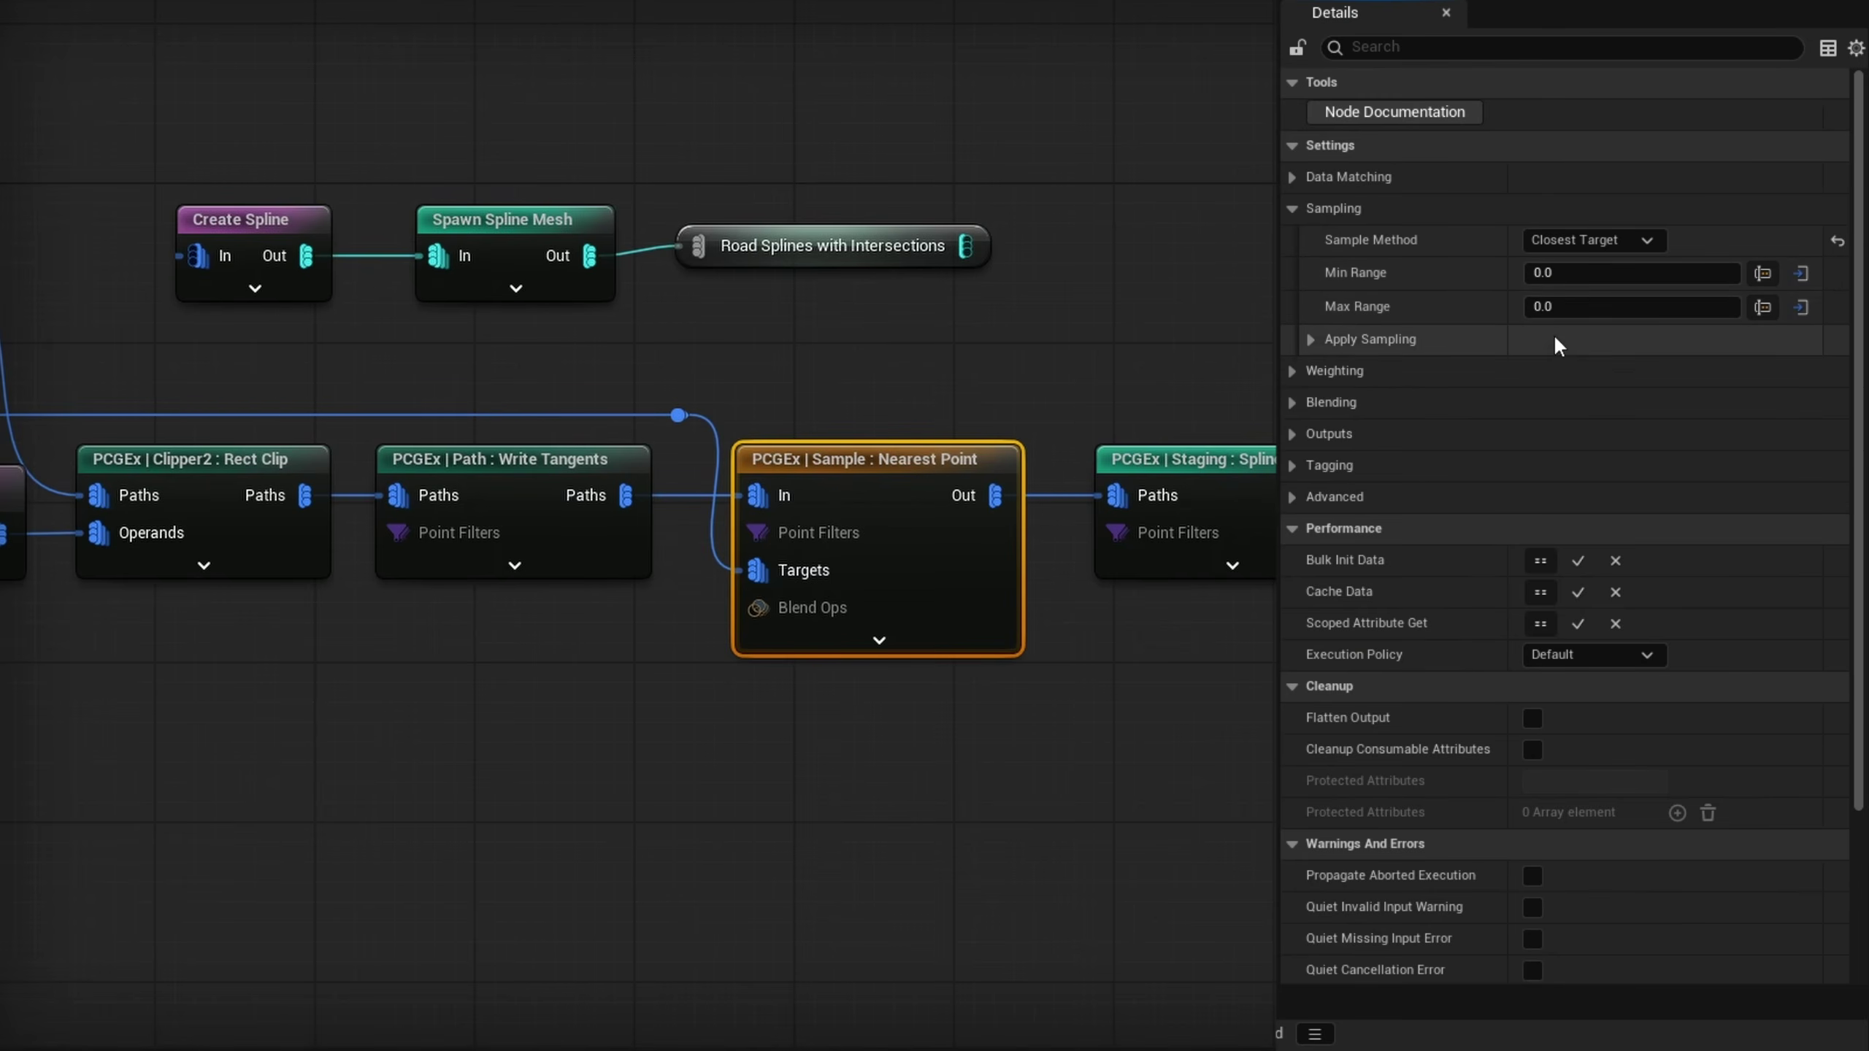
text(1)
key(Return)
Set the Sample Nearest Point blending interface to Monolithic and add ArriveTangent and LeaveTangent as target attributes
click(1293, 403)
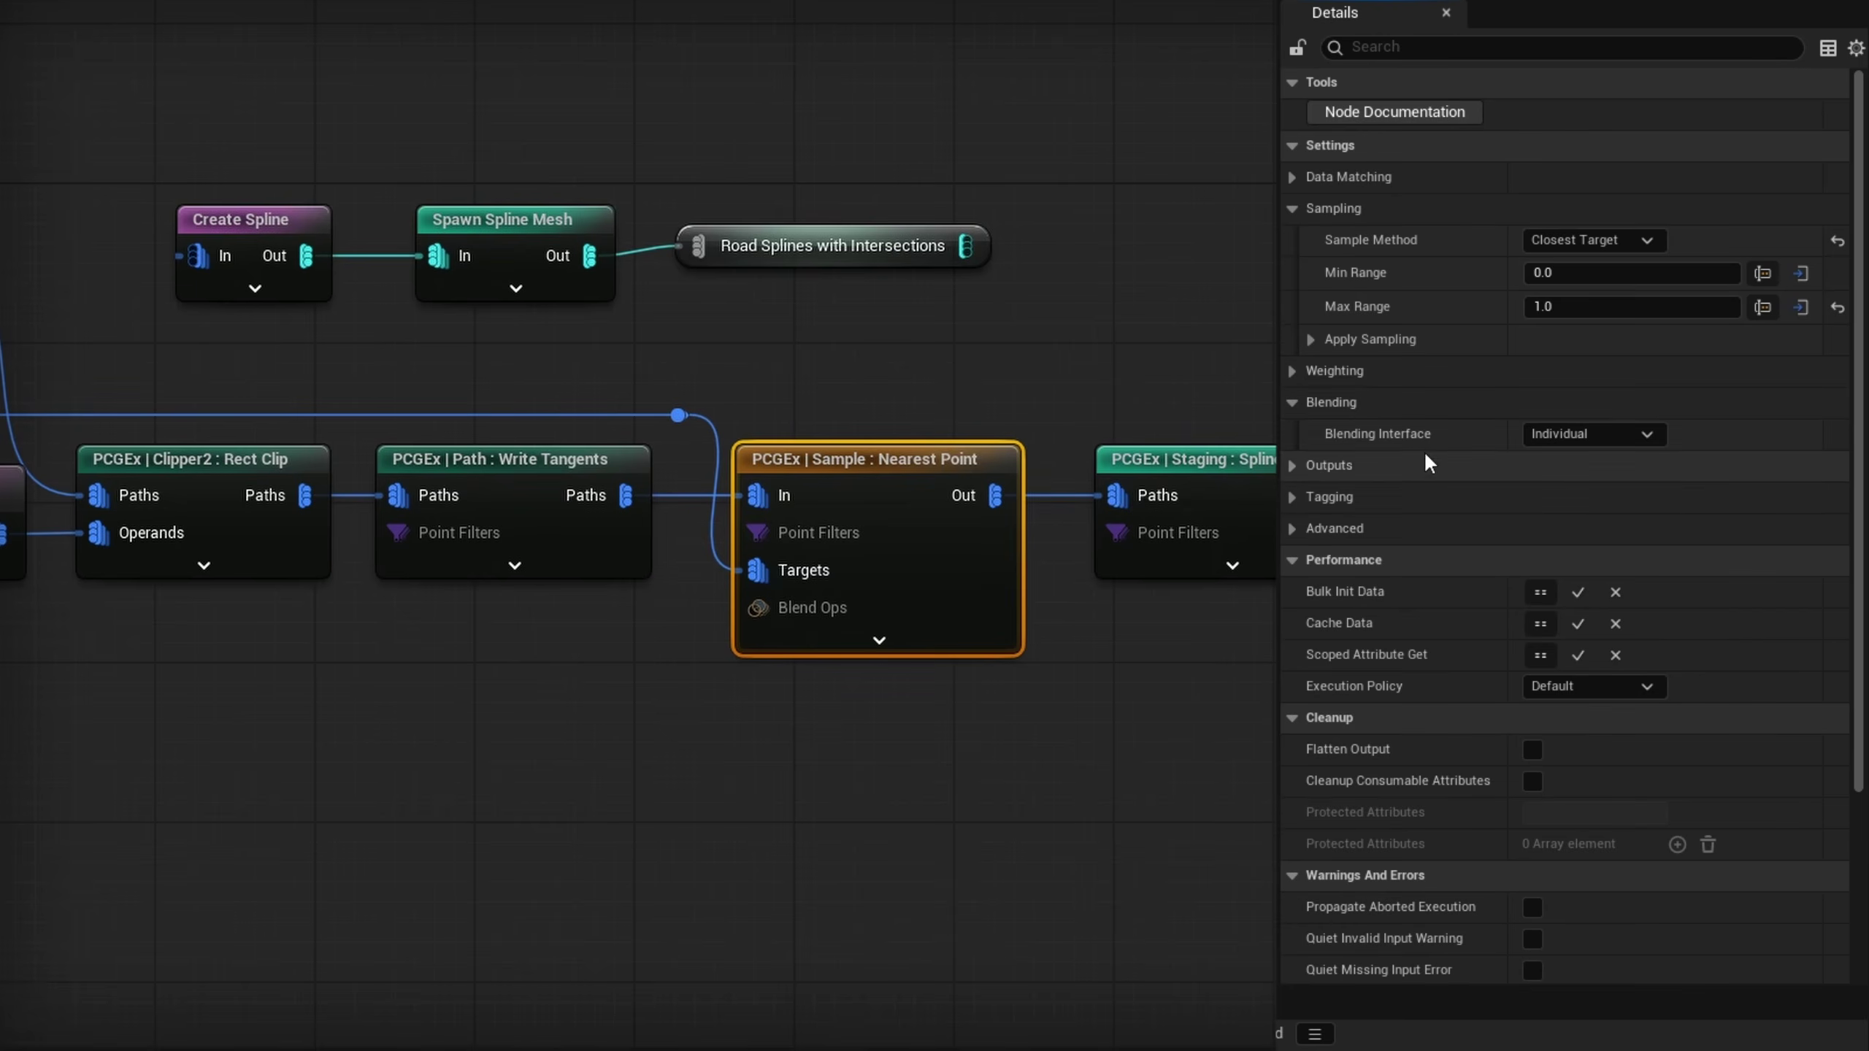
click(1572, 438)
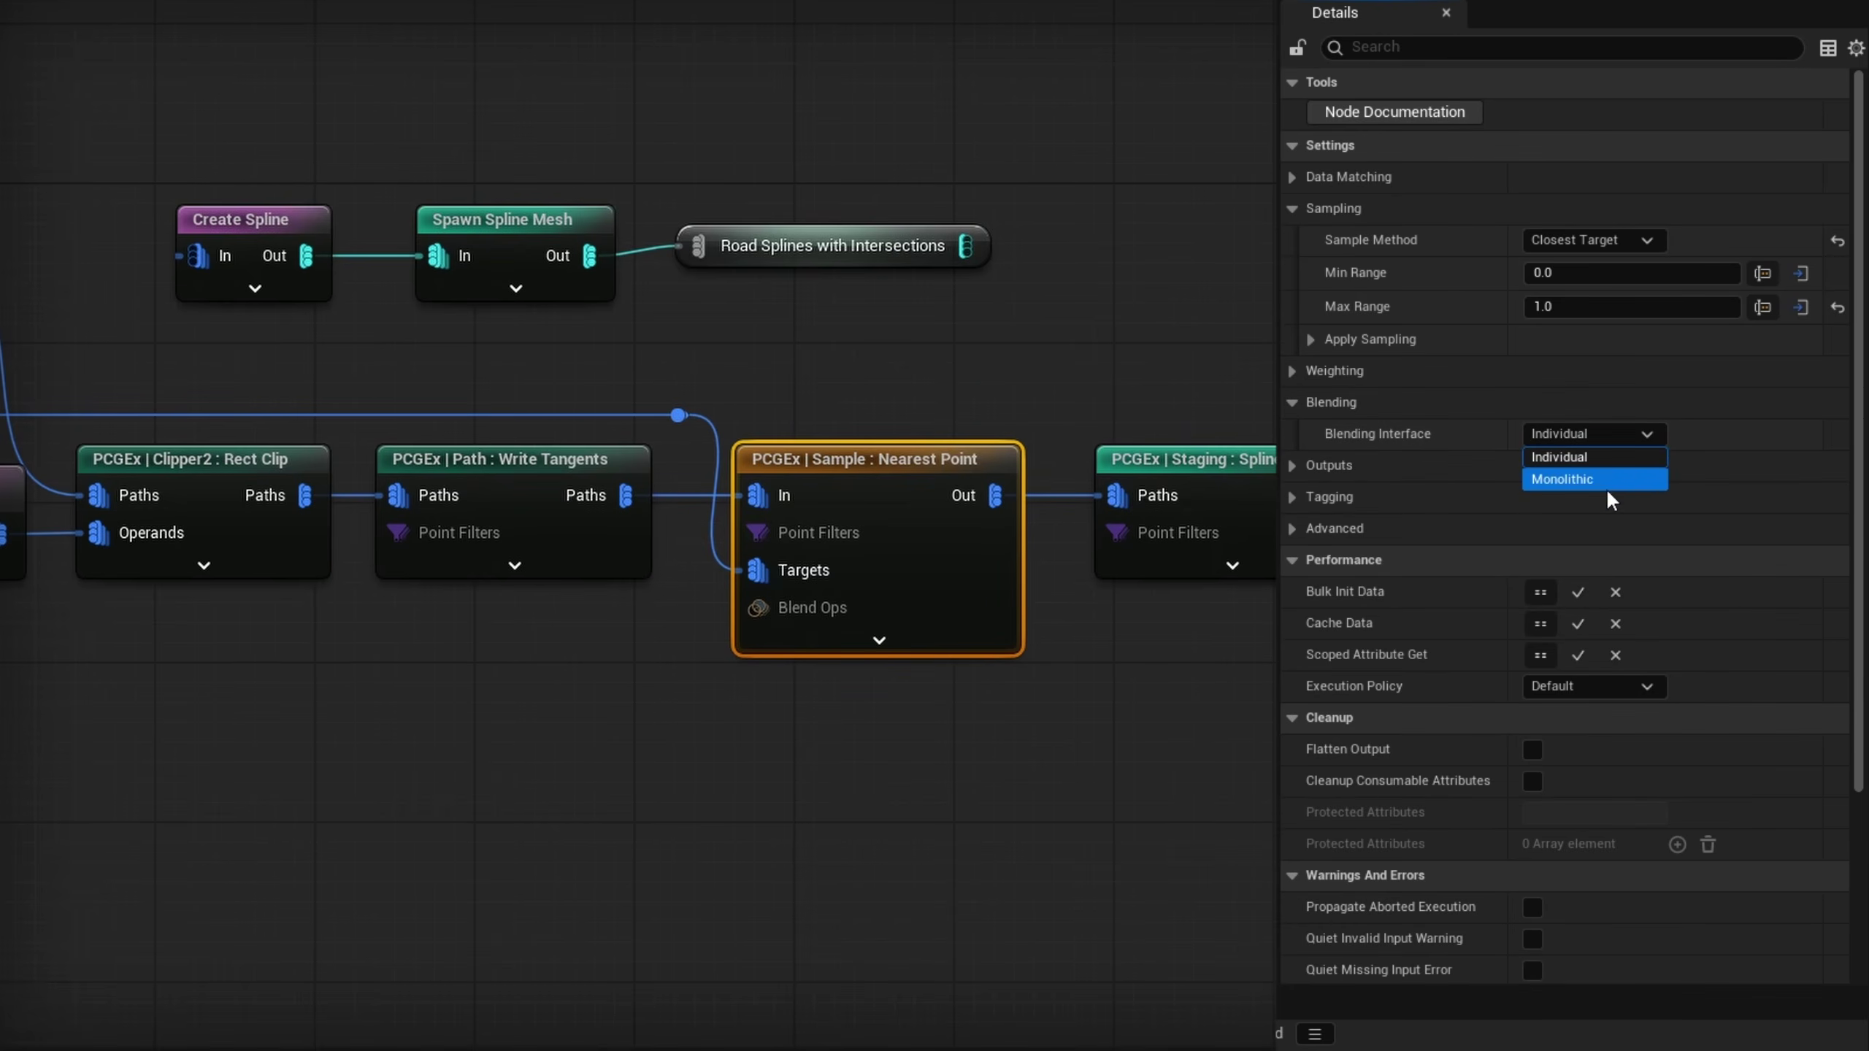
click(1567, 481)
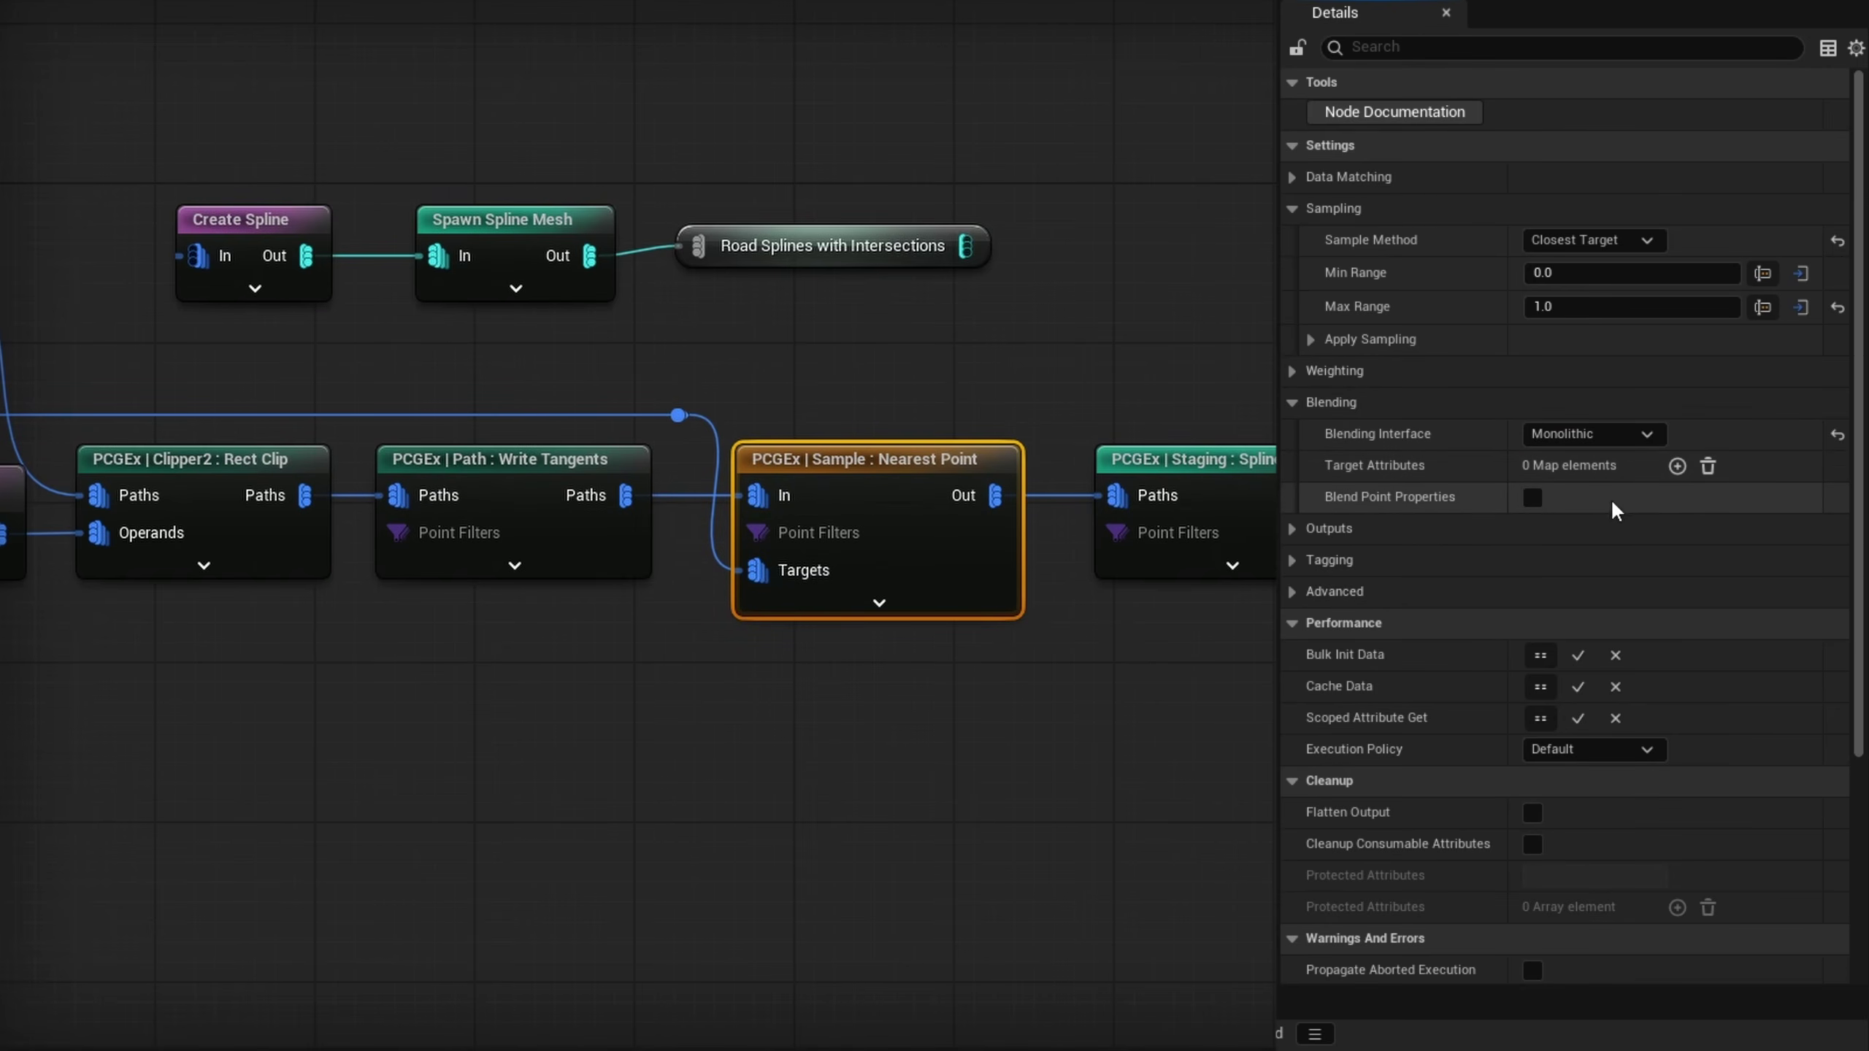
click(1677, 466)
text(ArriveTangent)
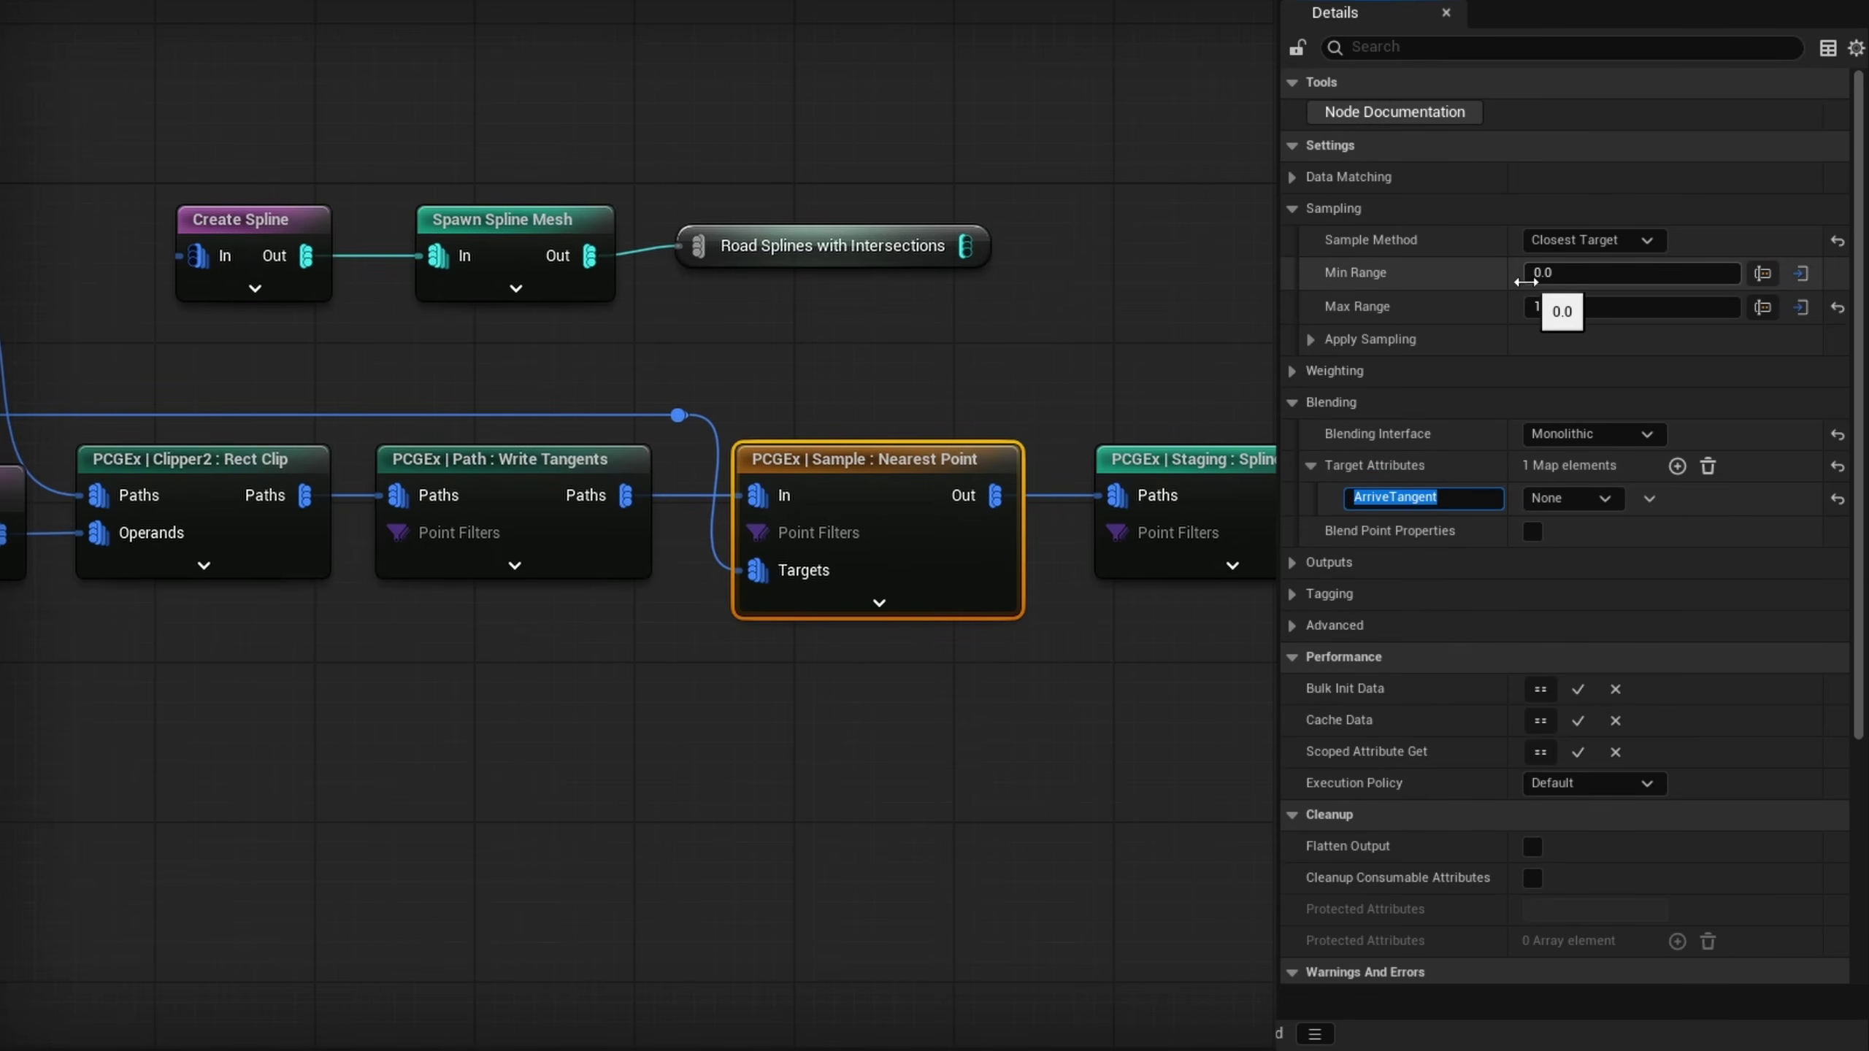
click(1677, 465)
click(1443, 532)
text(LeaveTangent)
key(Return)
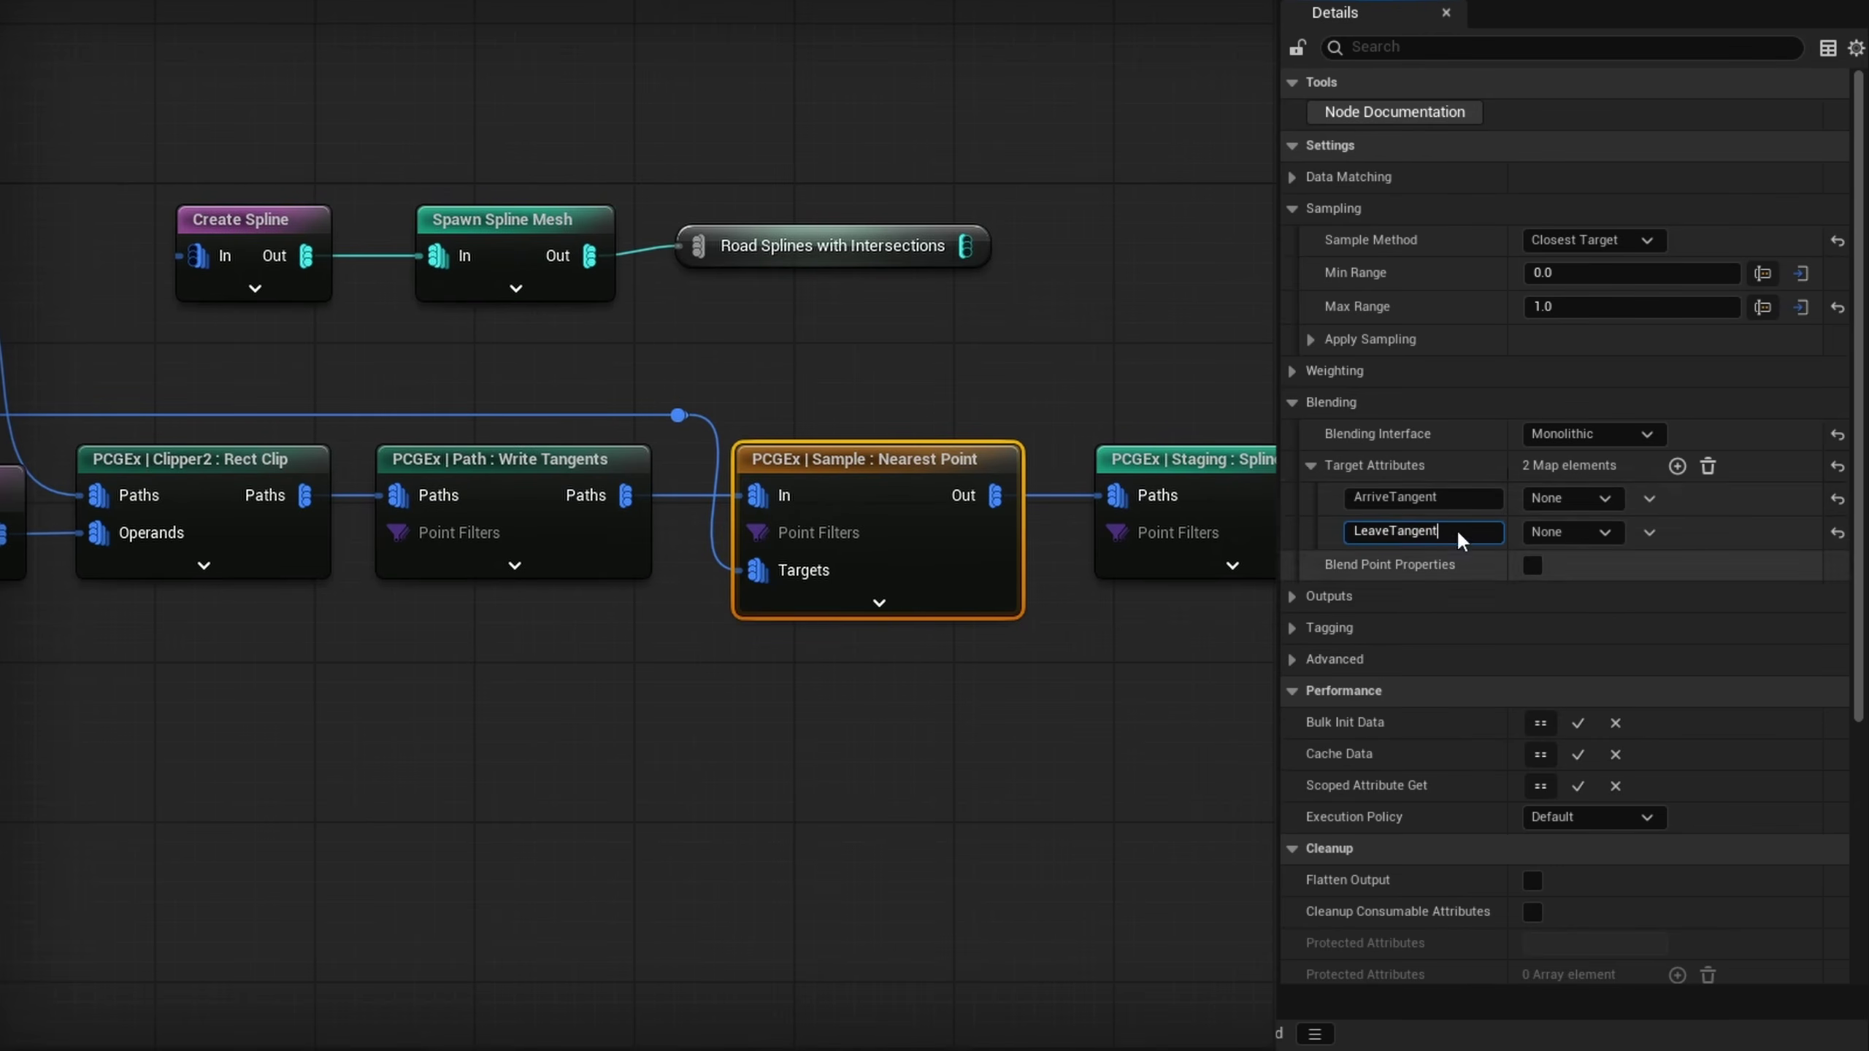
Check the tangent attribute names on Staging Spline Mesh and set both target attributes on Sample Nearest Point to Copy (Target)
click(1214, 563)
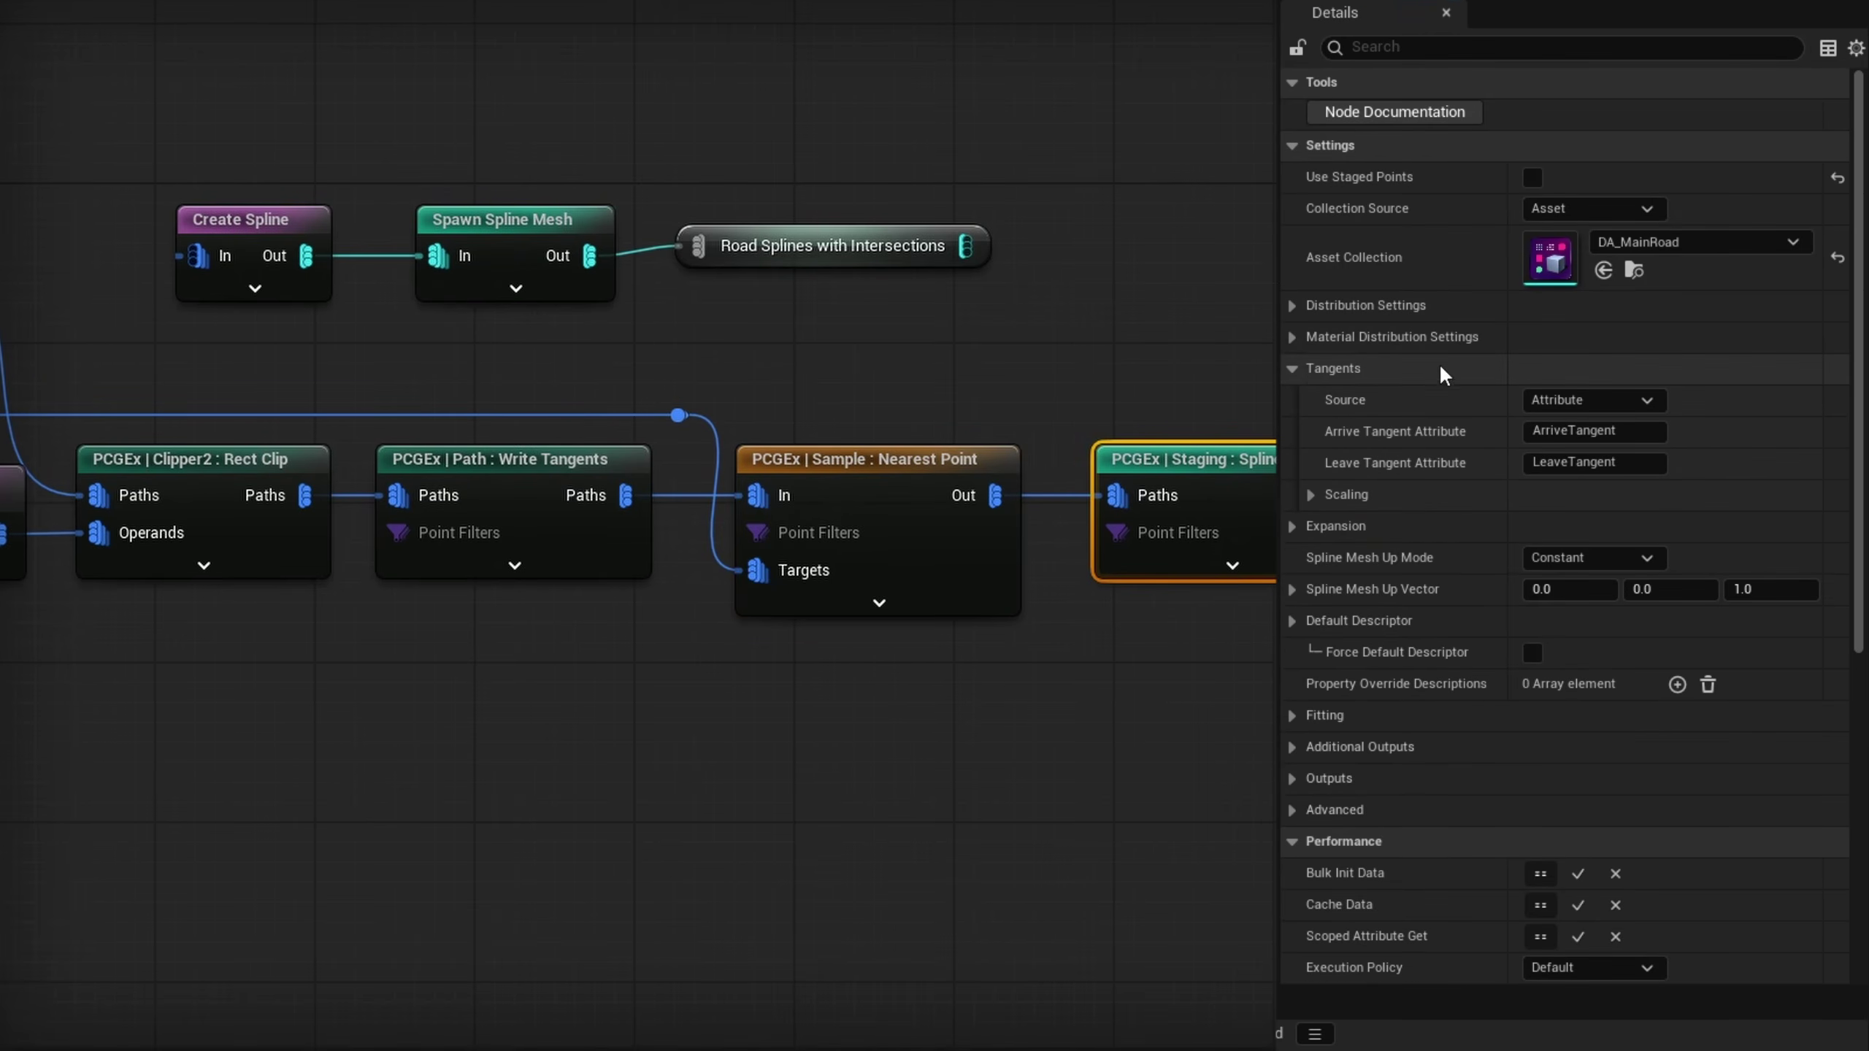
click(1632, 433)
click(864, 458)
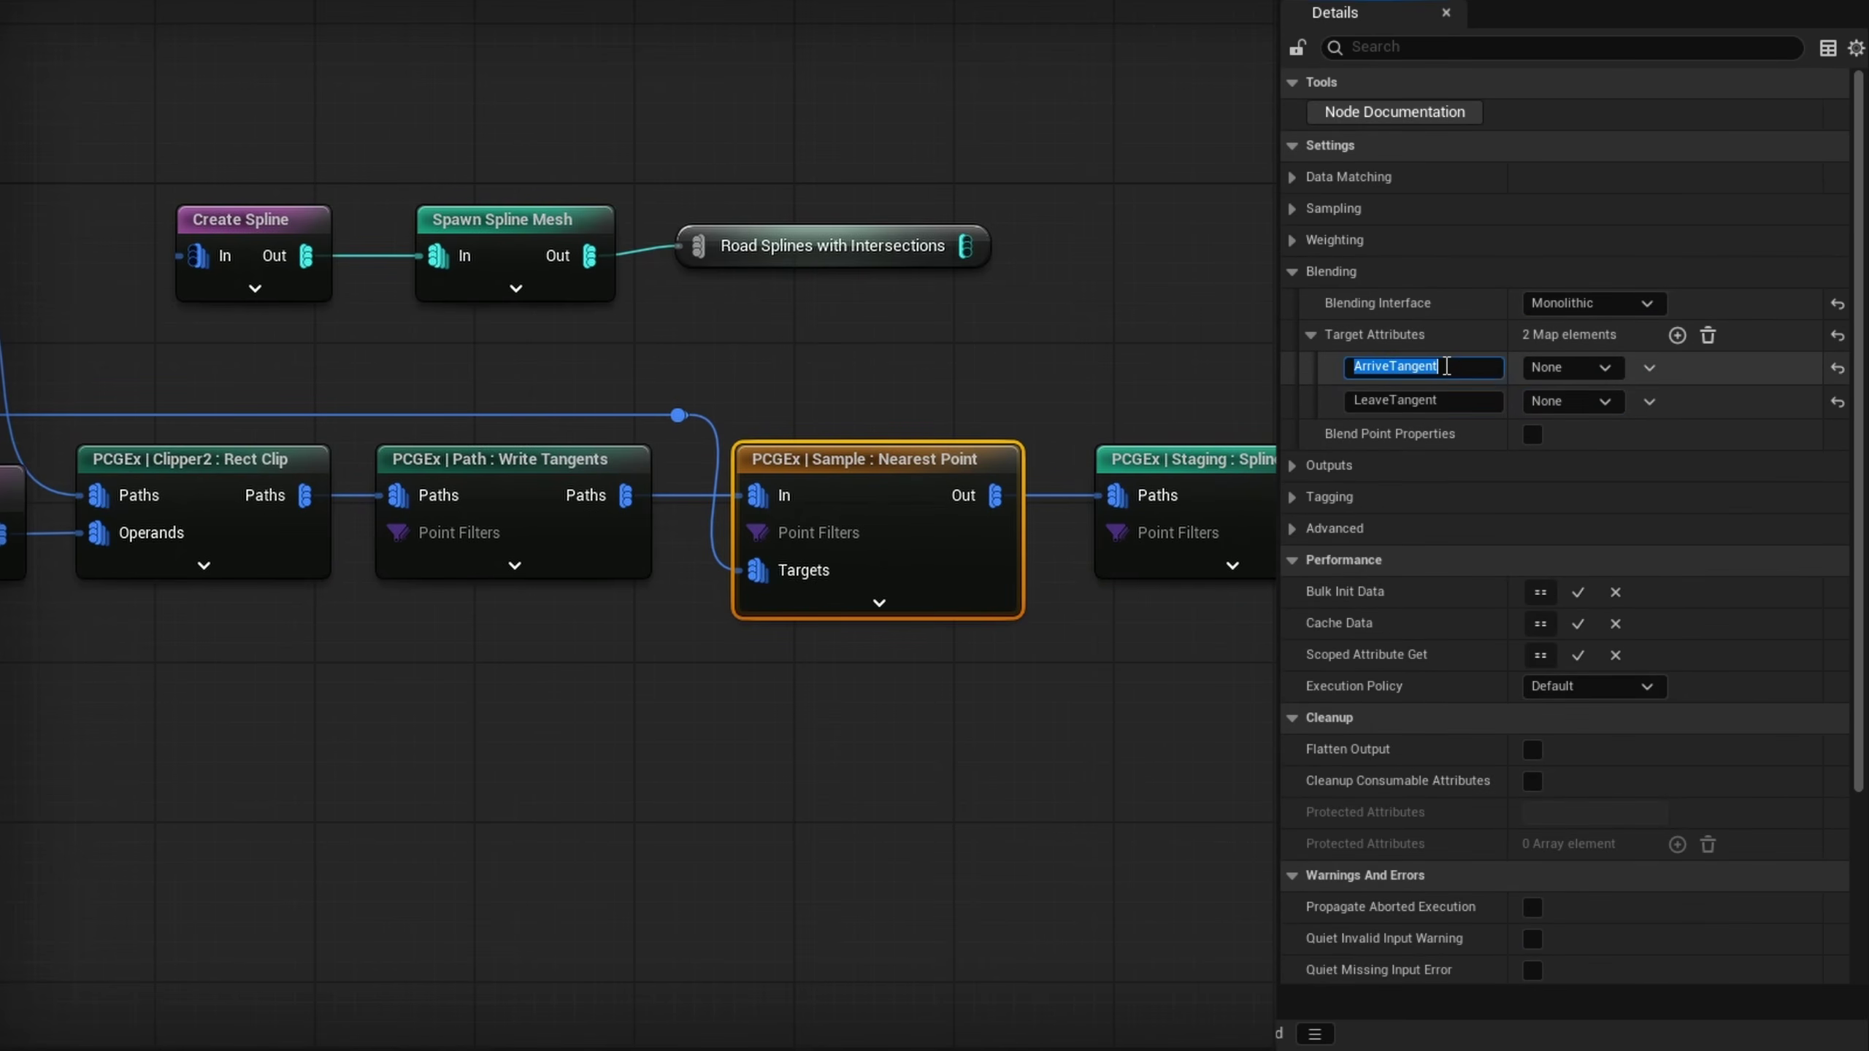
click(1578, 368)
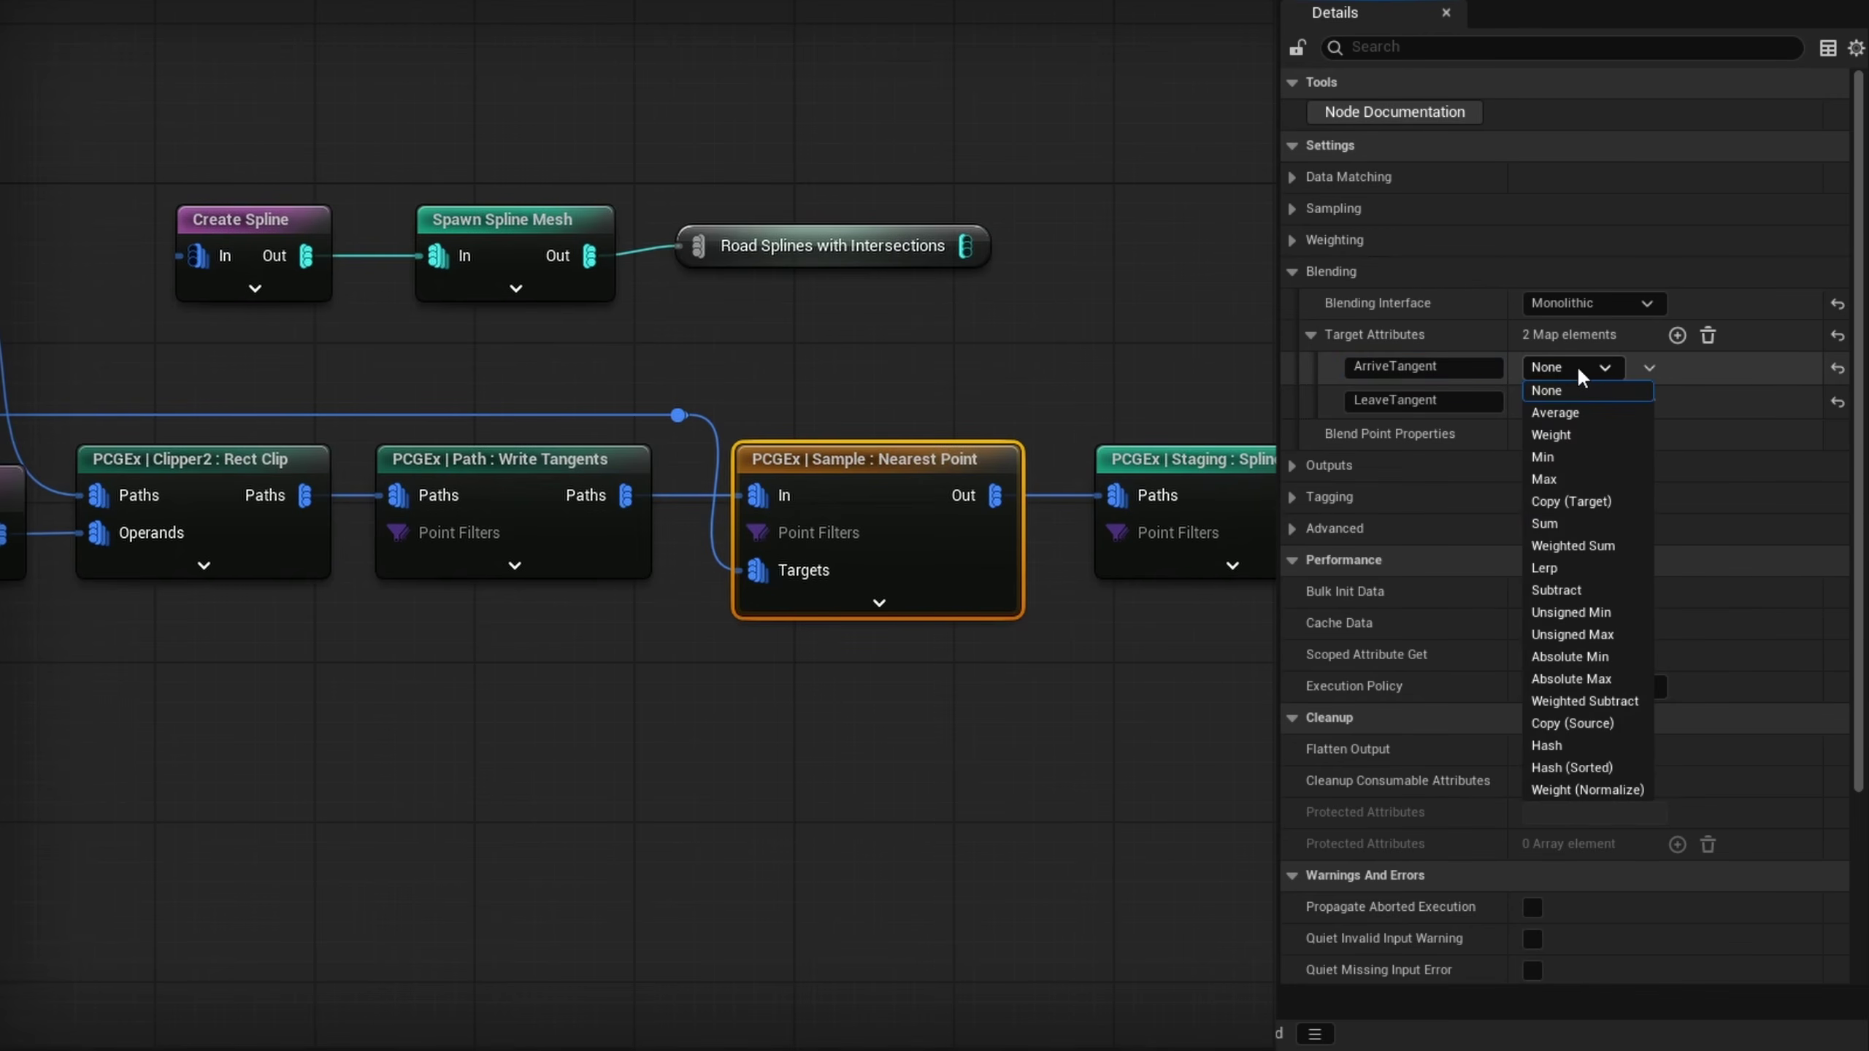
click(1585, 501)
click(1571, 402)
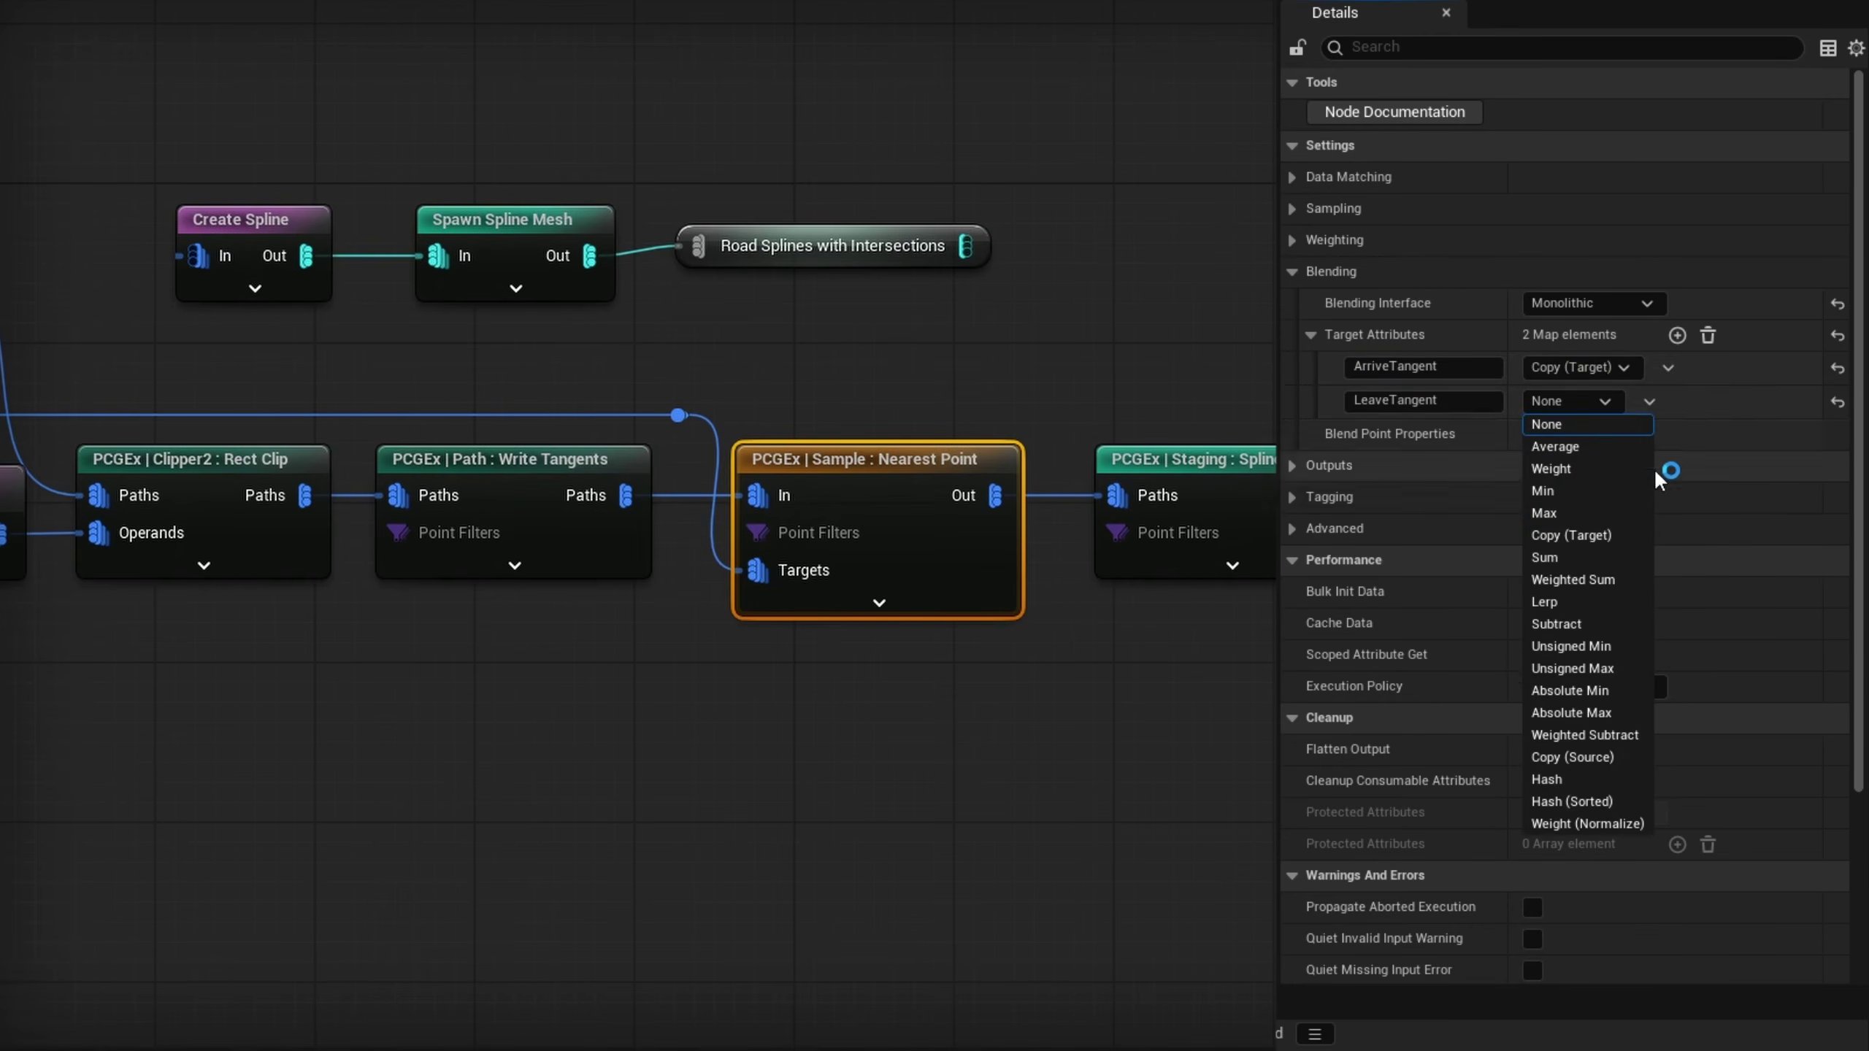
click(1582, 535)
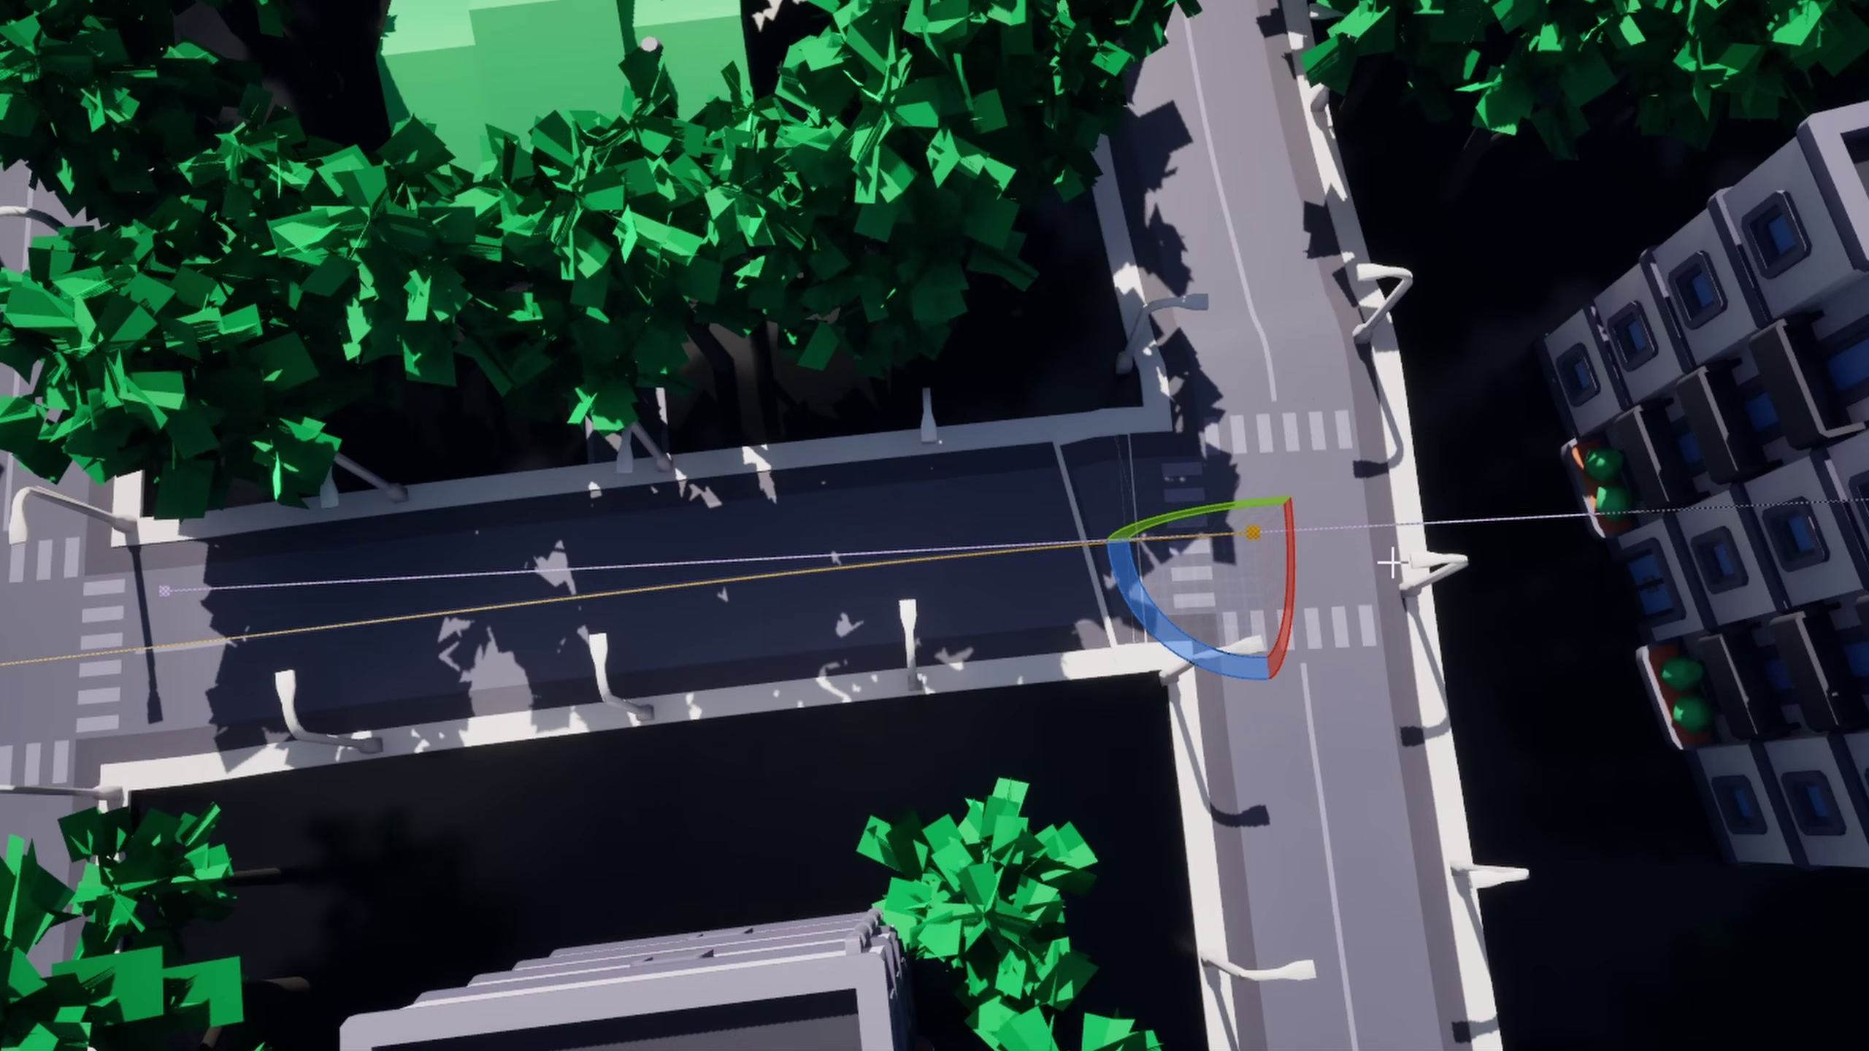
Move the selected road spline point slightly in the level and inspect the road meshes and lanes around the intersection
key(w)
drag(1295, 631, 1283, 627)
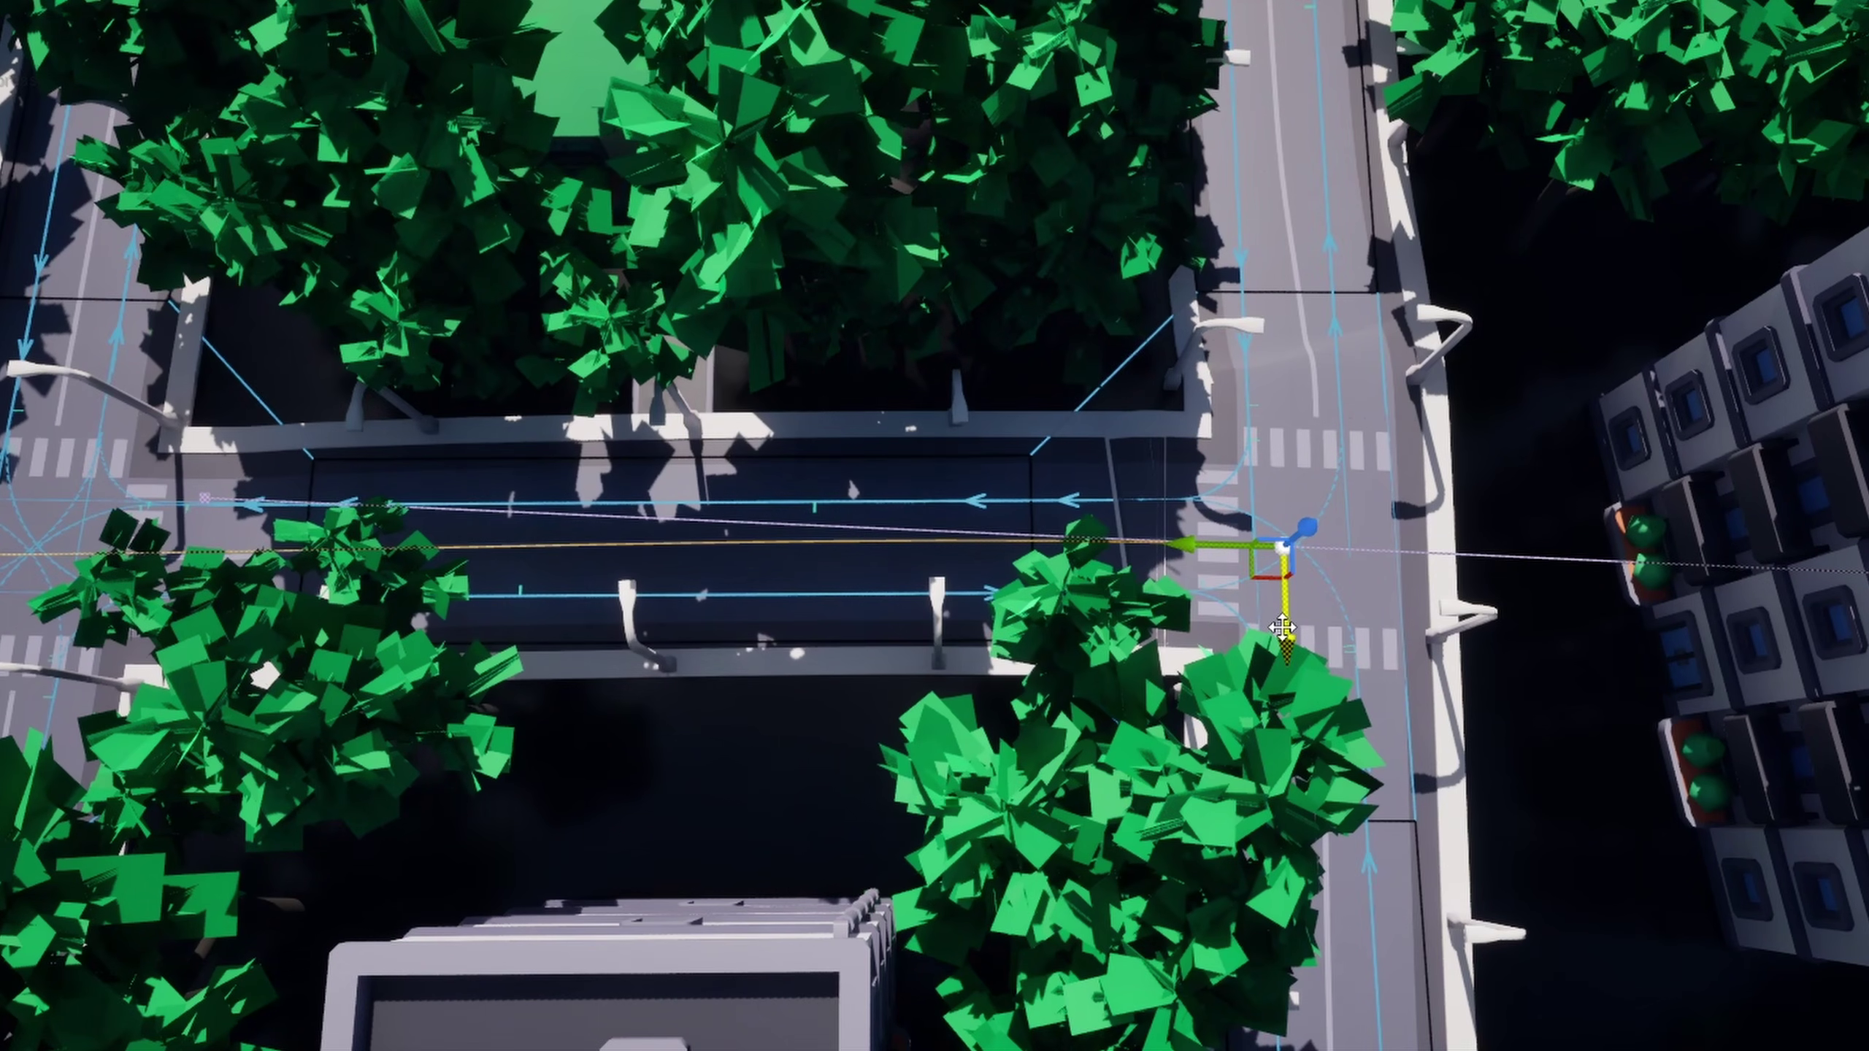
right_drag(1283, 627, 1283, 628)
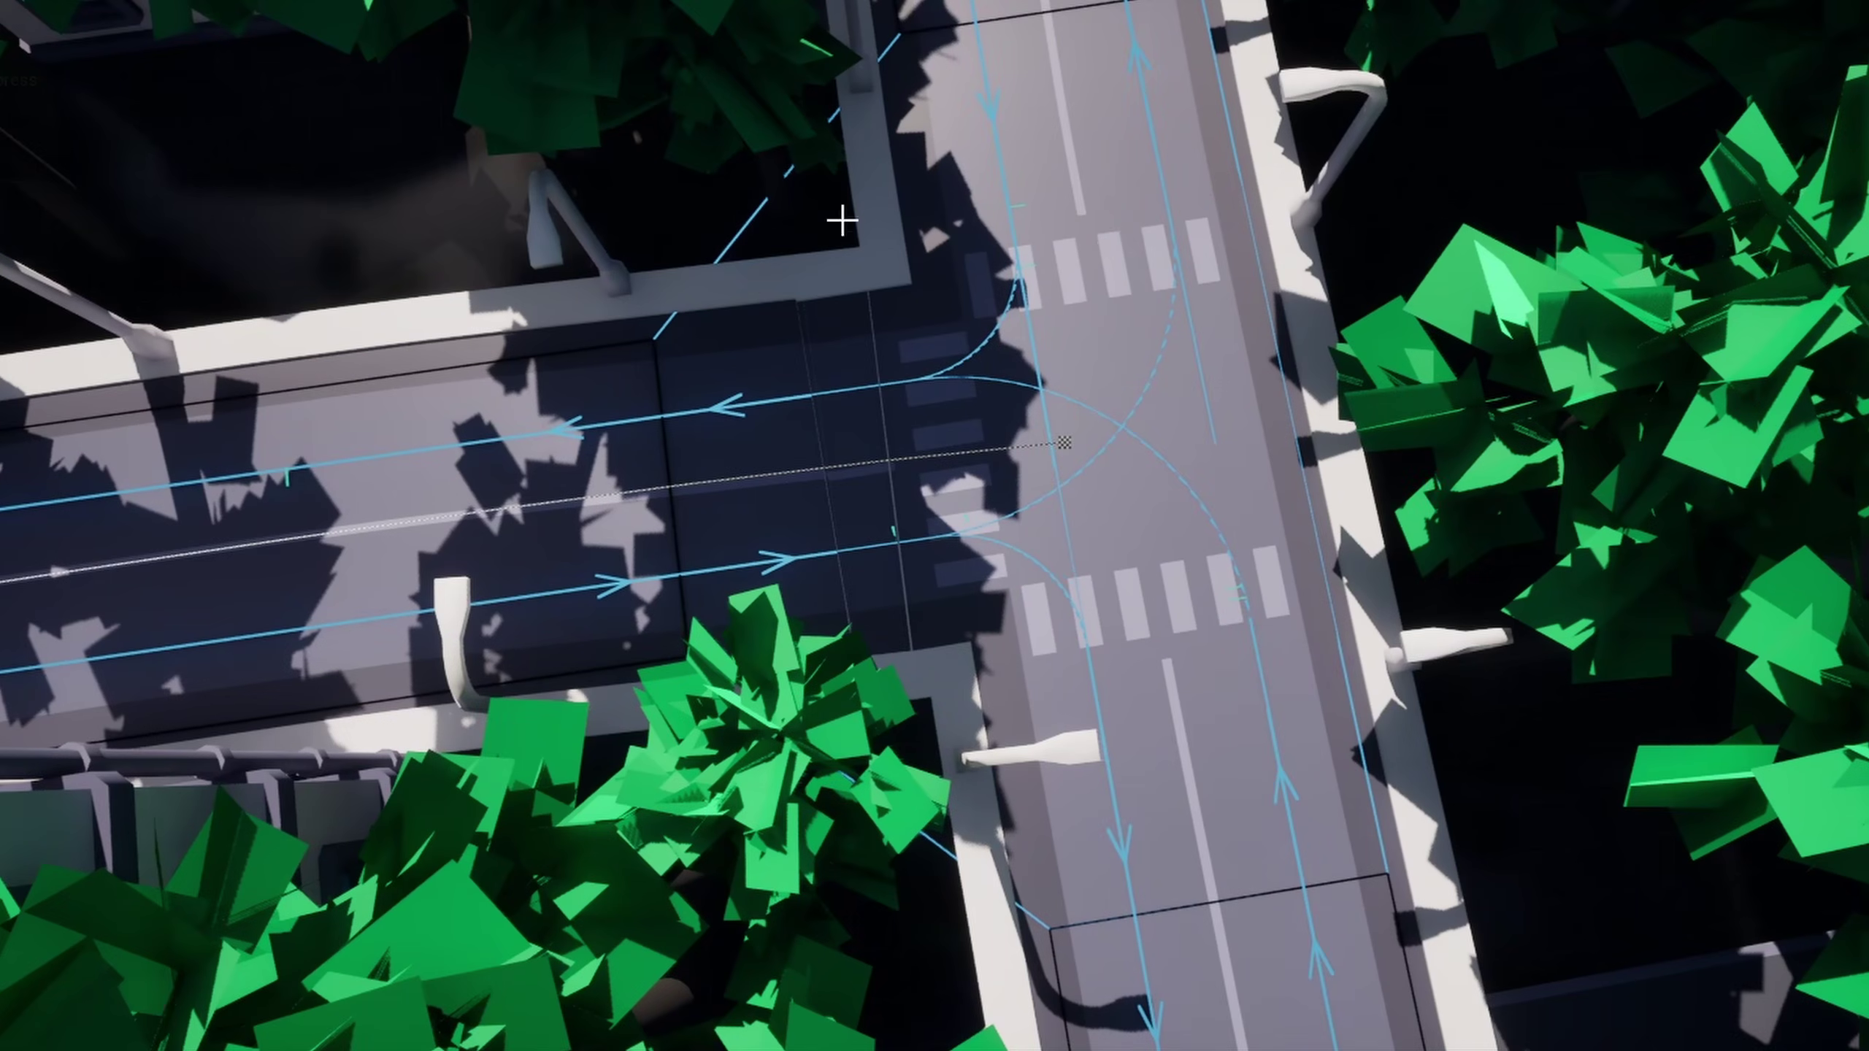
right_drag(842, 221, 842, 221)
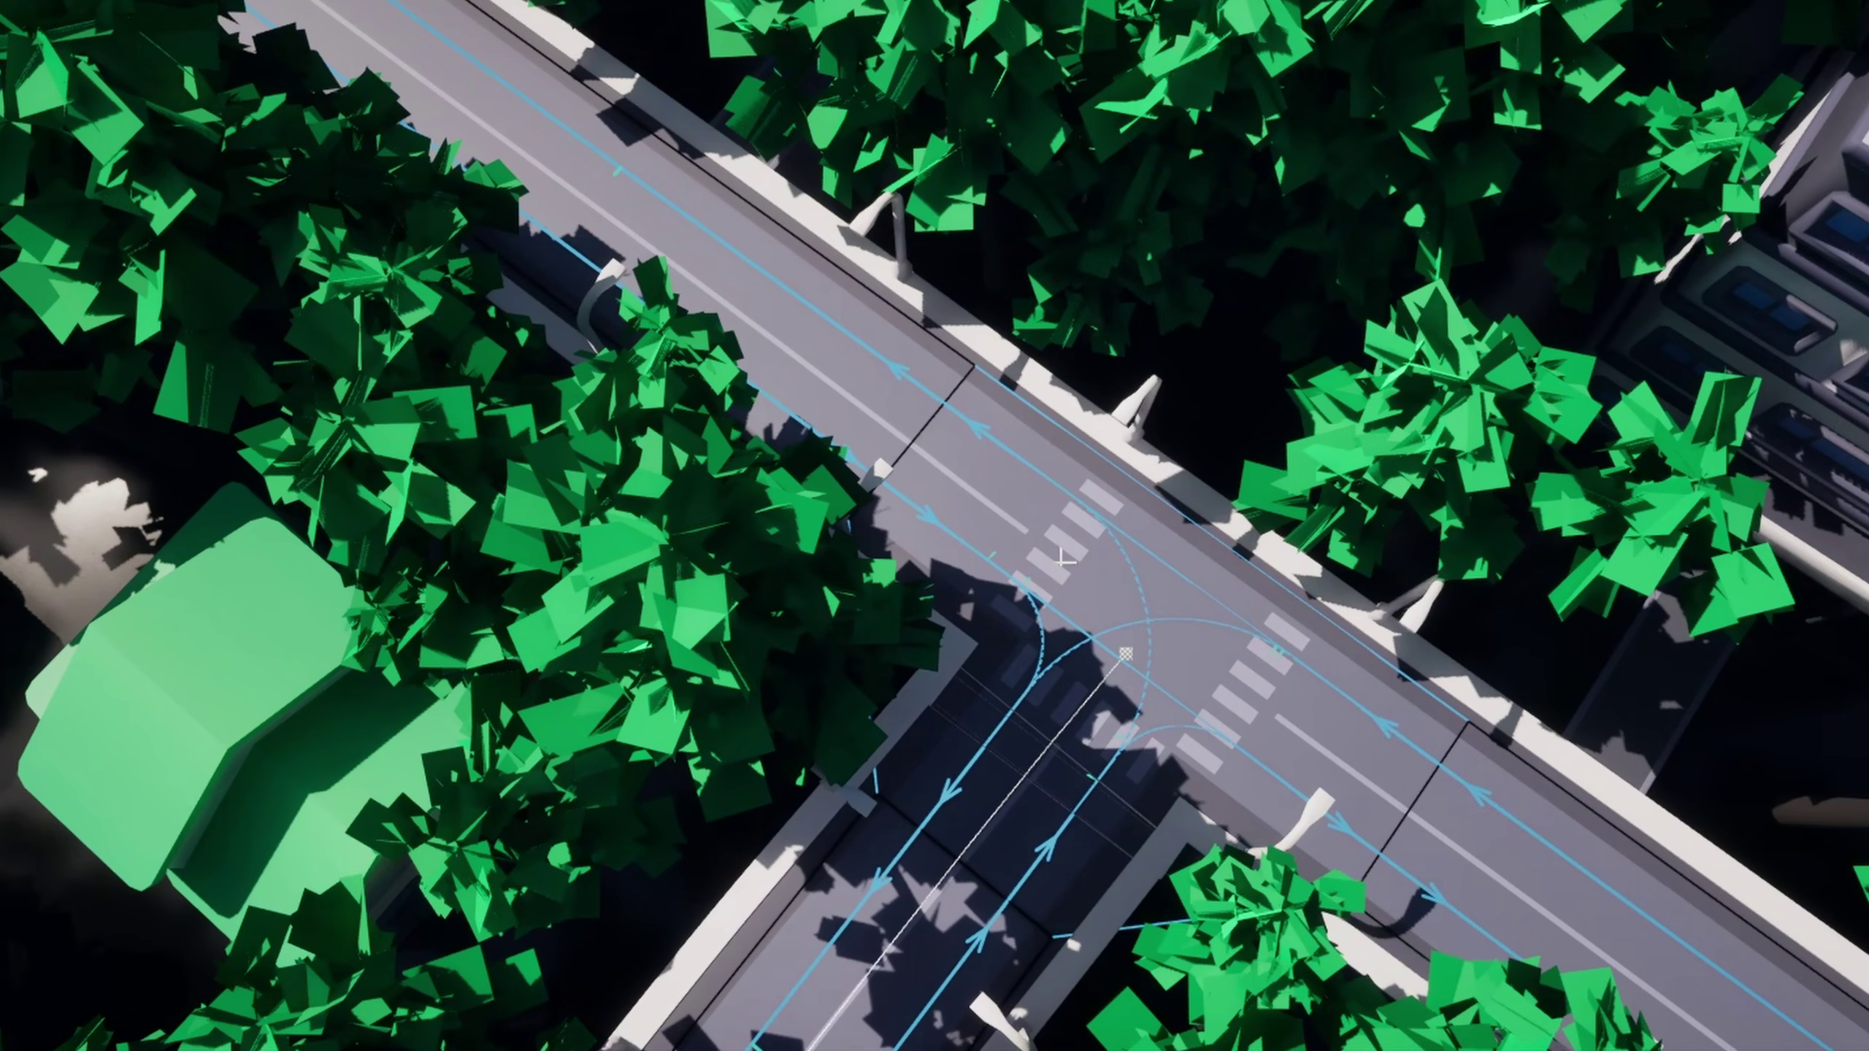
right_drag(1064, 559, 819, 375)
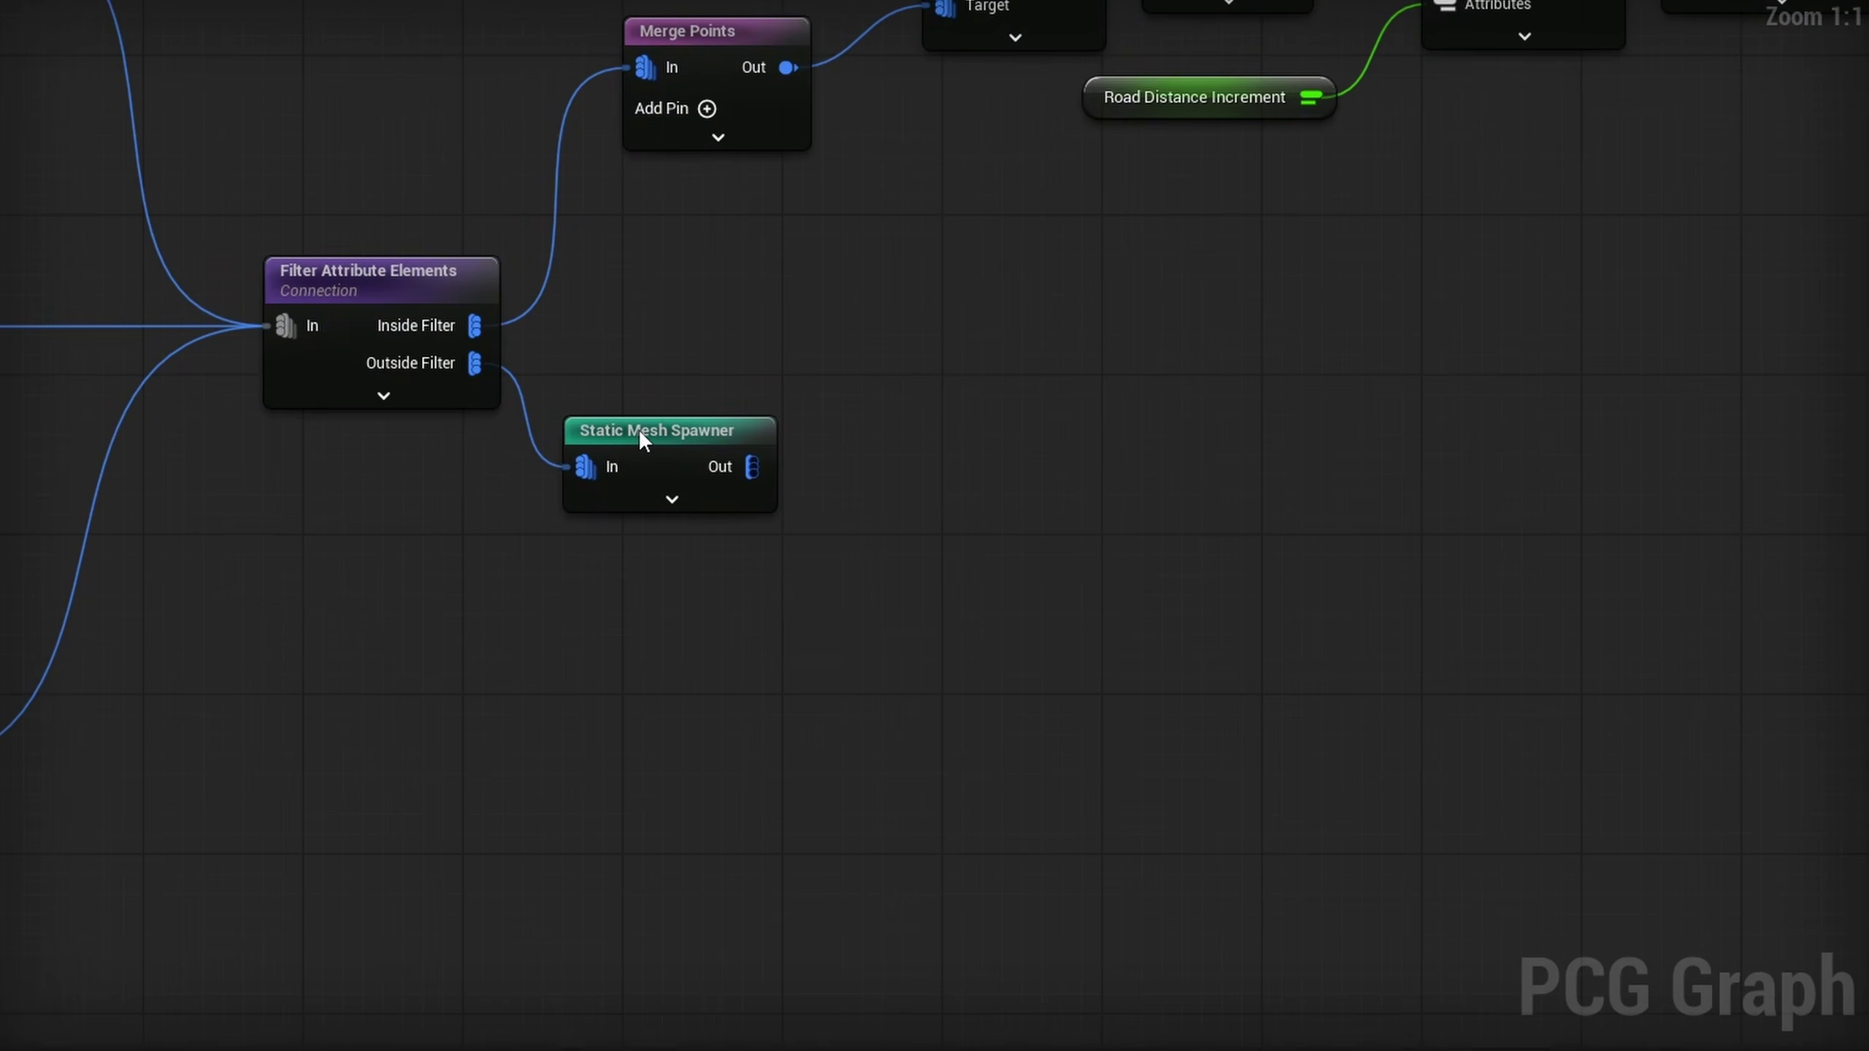
Paste the Change Grid Size, Intersection and point conversion nodes, feed them from Outside Filter and place the Static Mesh Spawner behind them
drag(638, 429, 732, 450)
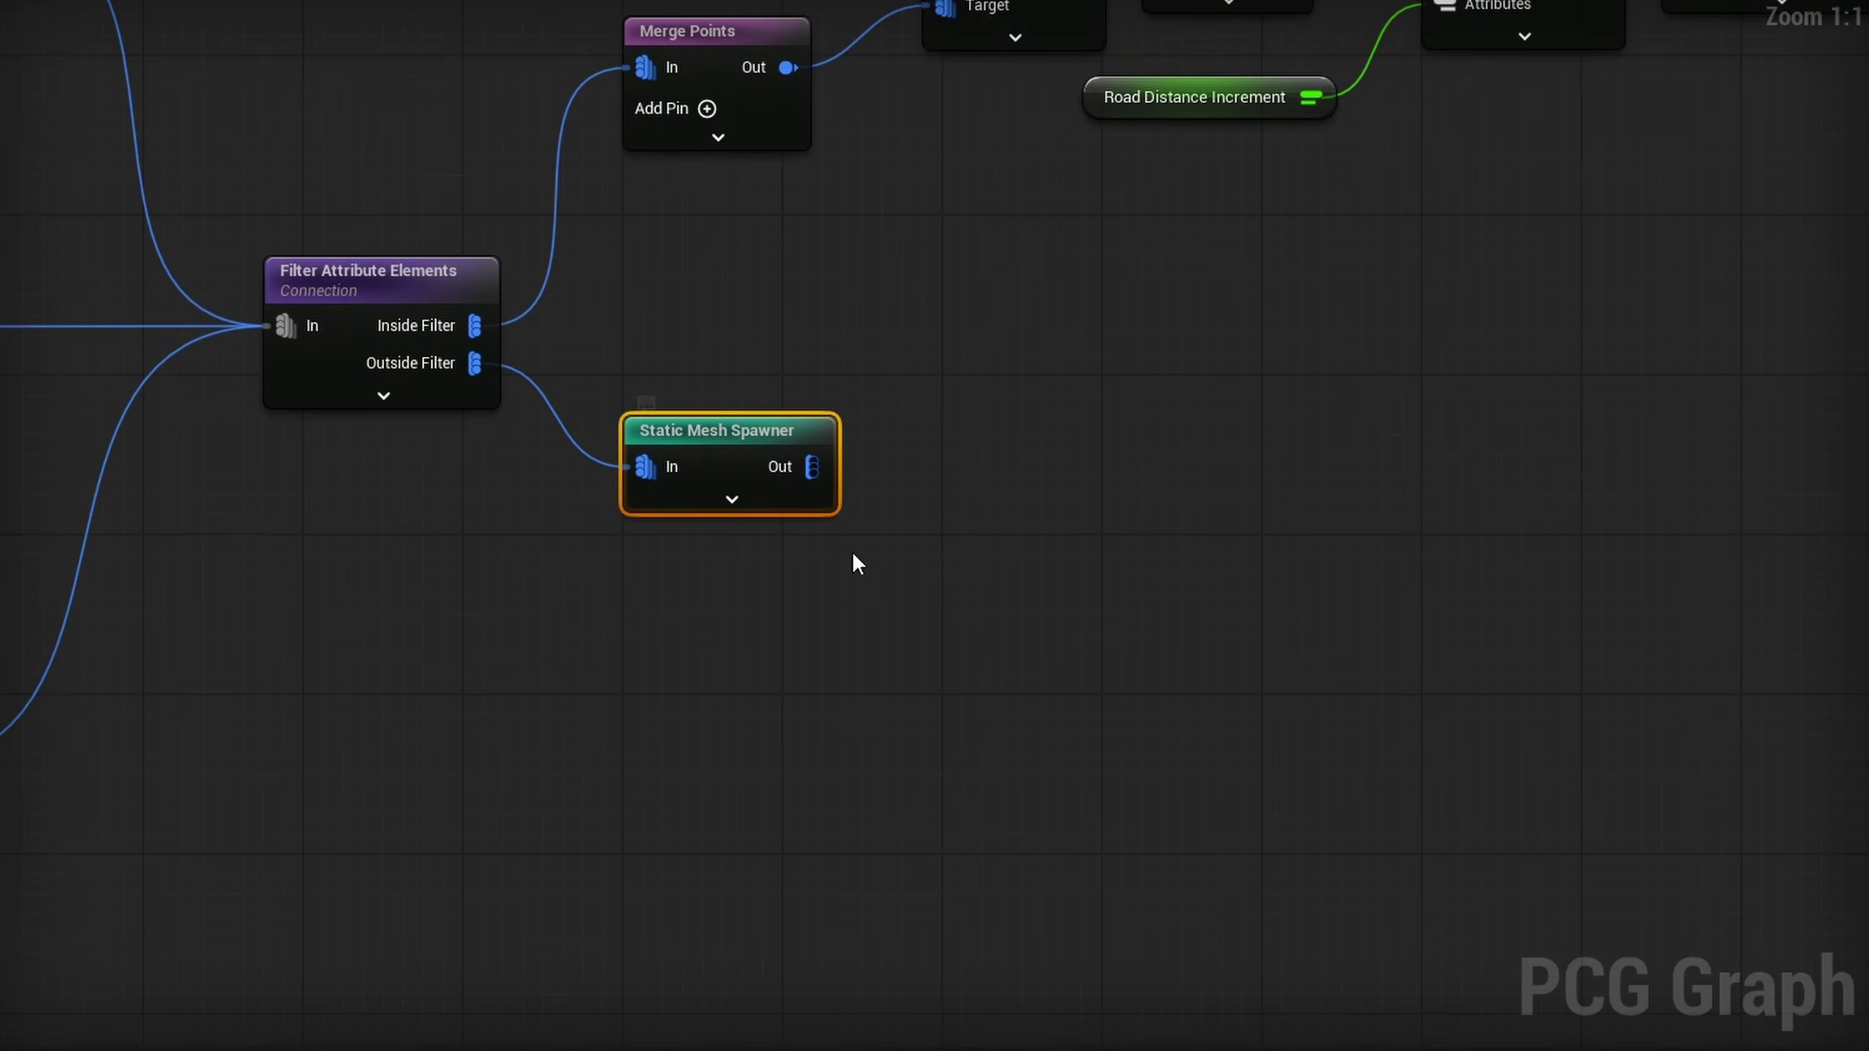
scroll(836, 572, down, 5)
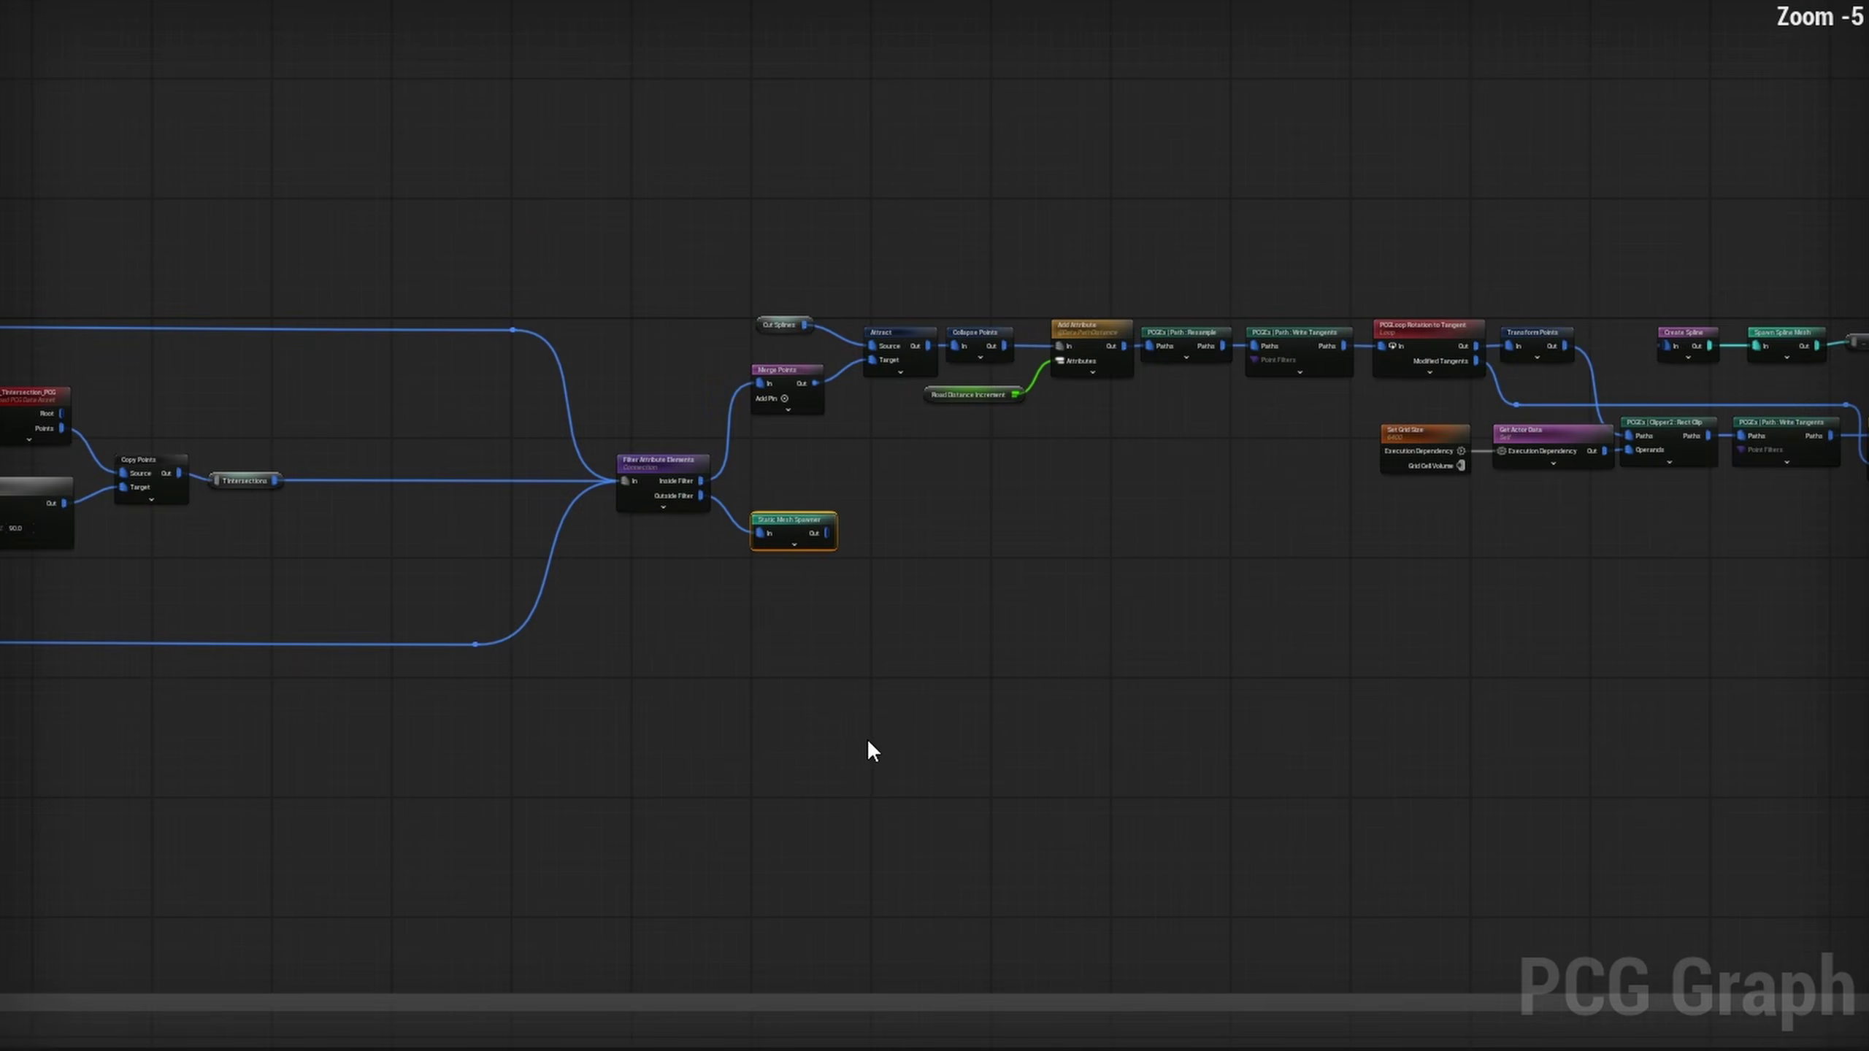
scroll(449, 359, up, 5)
drag(733, 581, 1095, 636)
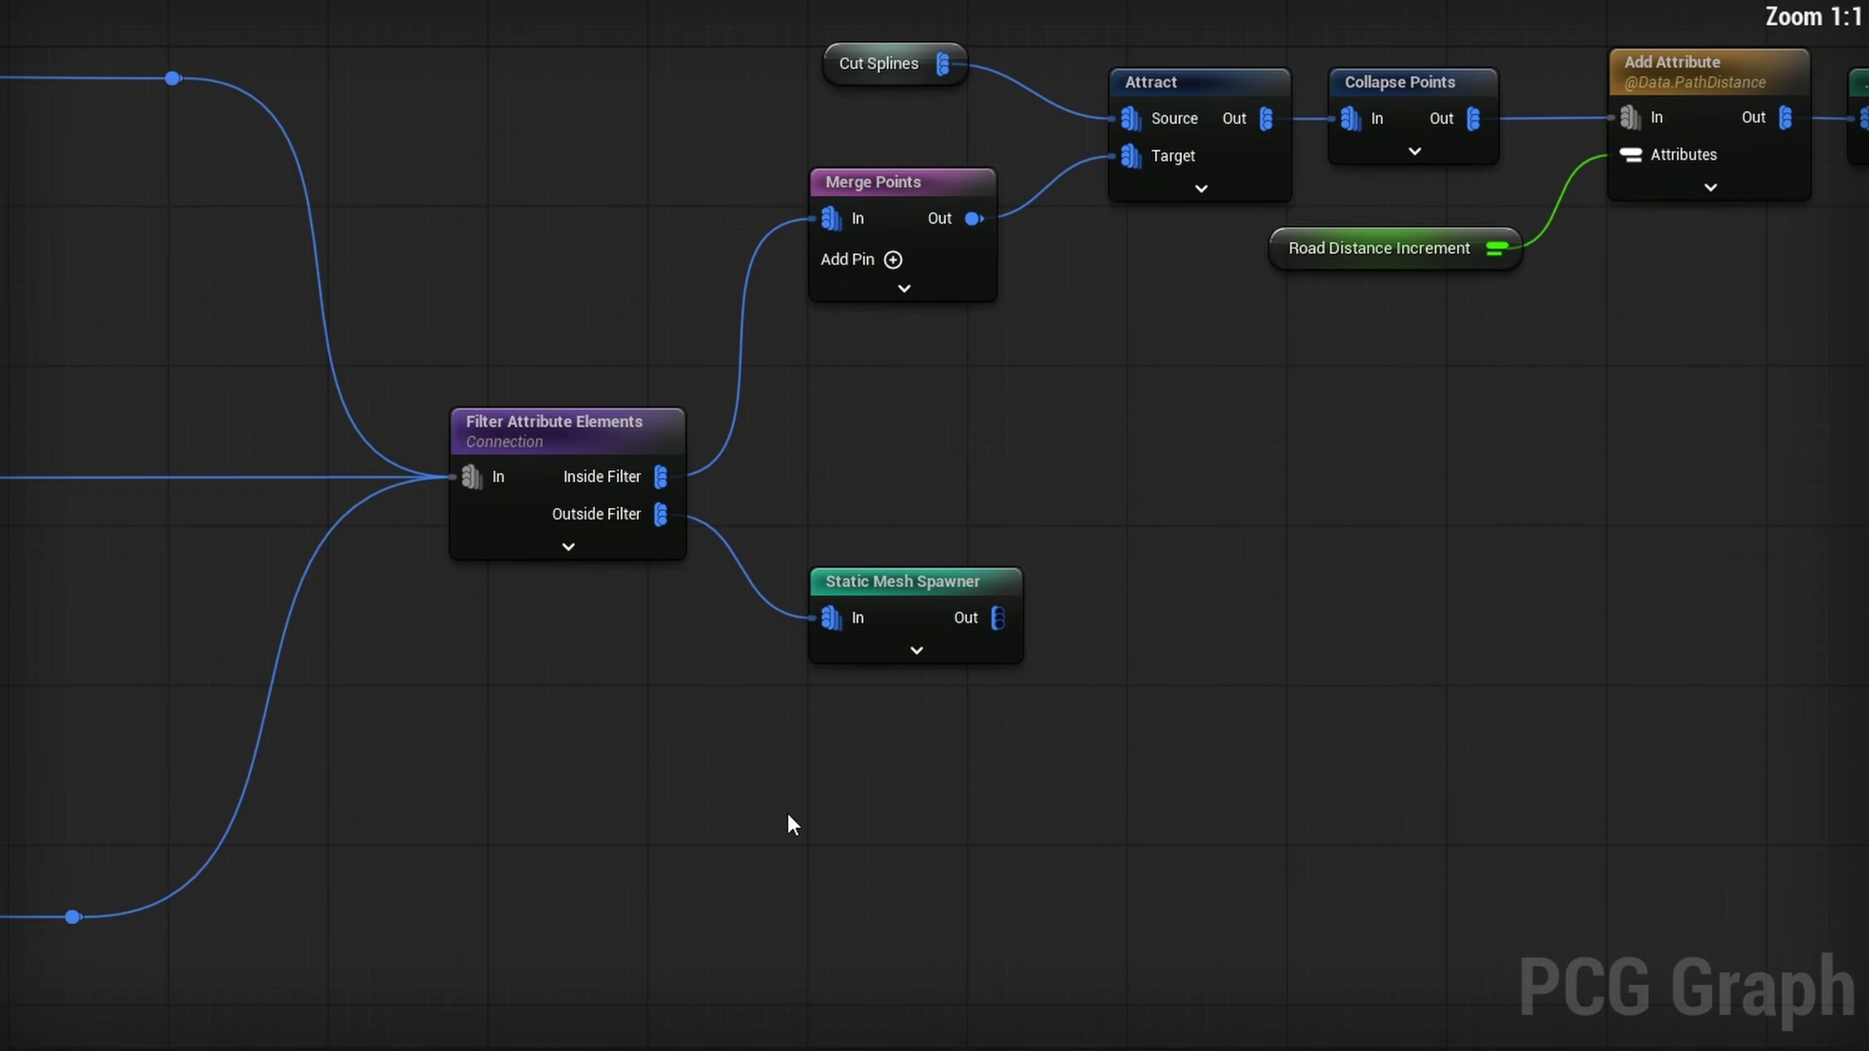
key(ctrl+v)
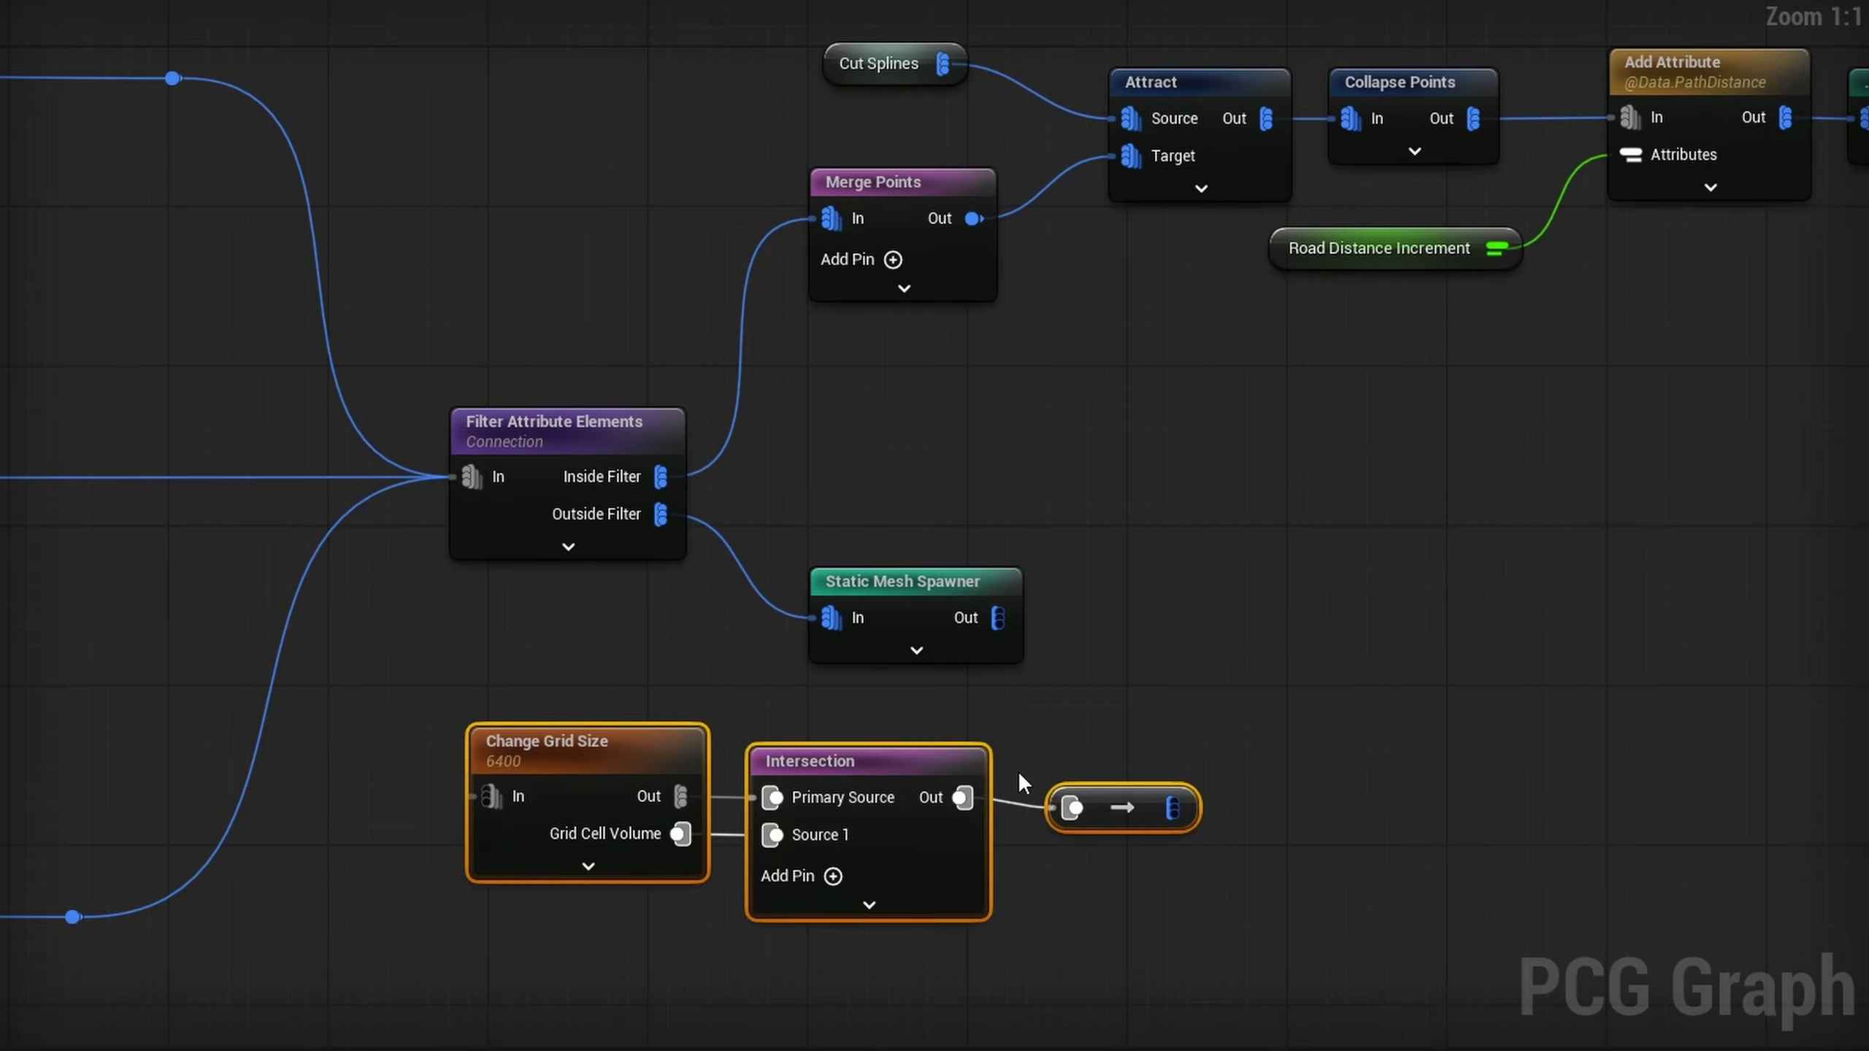
right_drag(1017, 776, 949, 622)
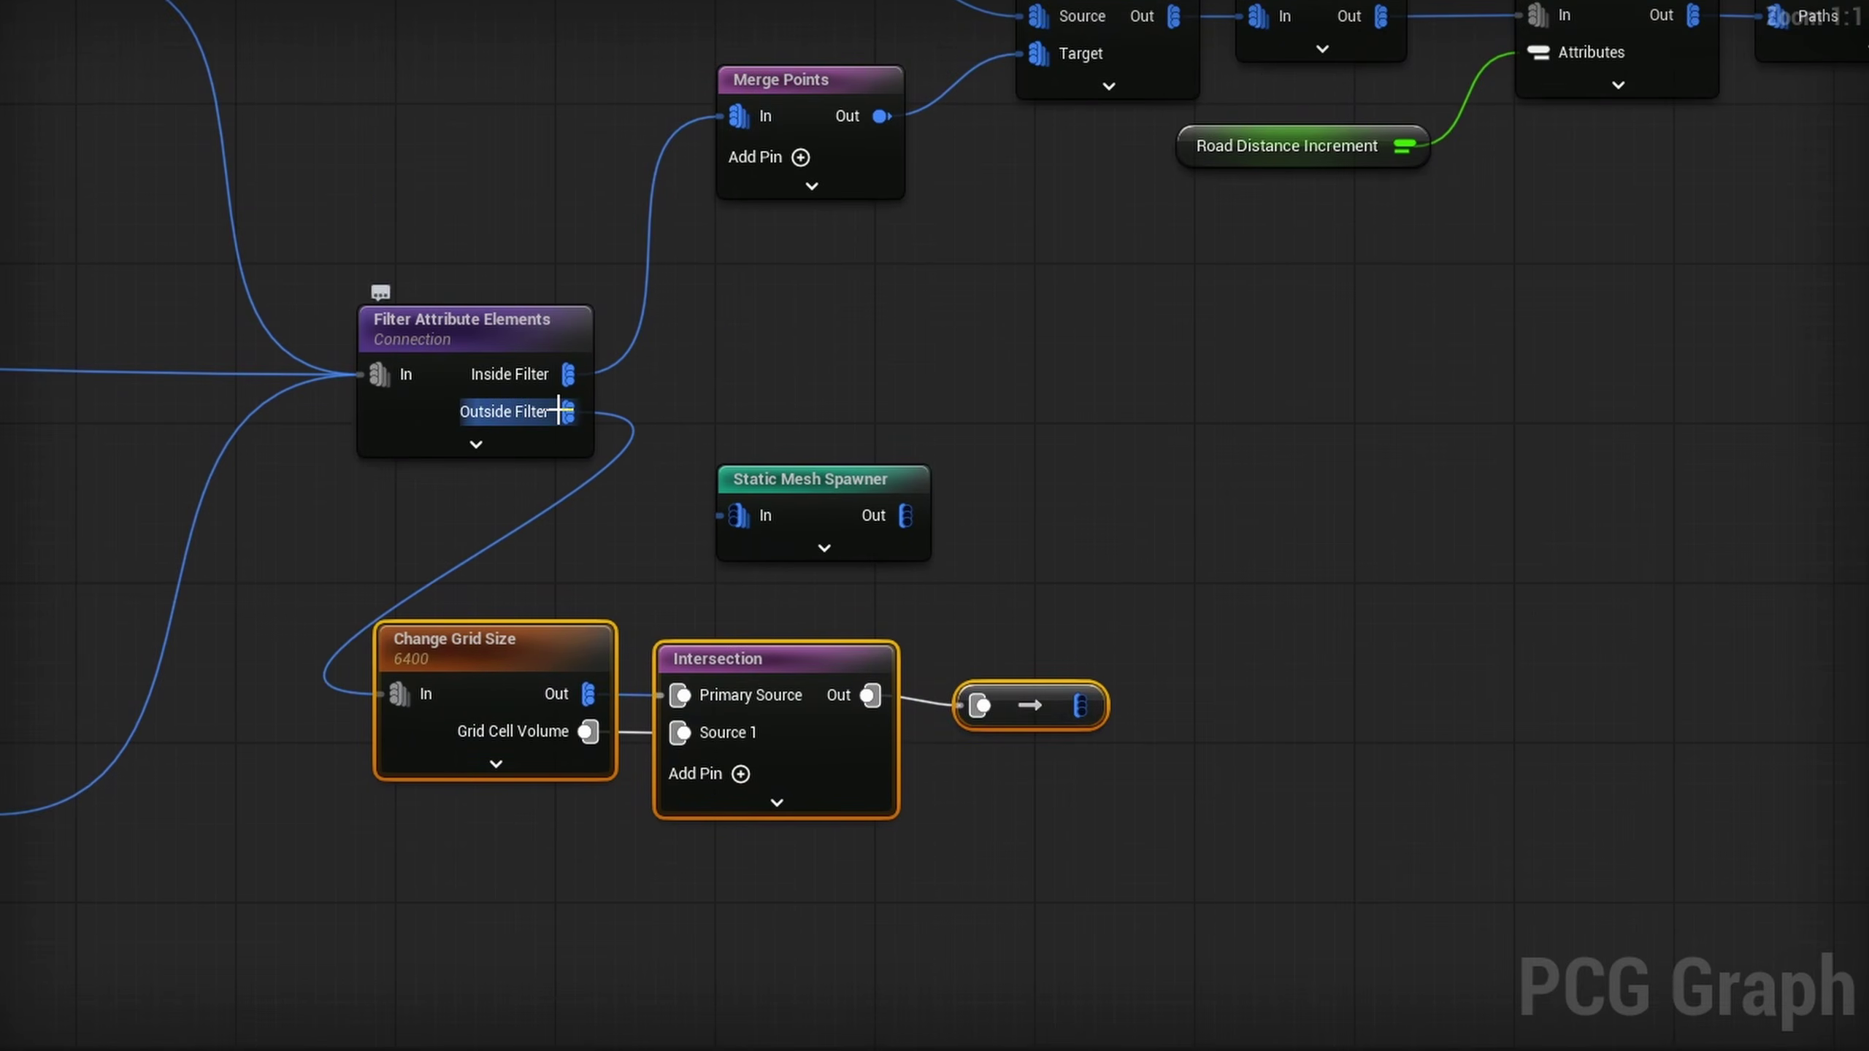
drag(806, 503, 1312, 663)
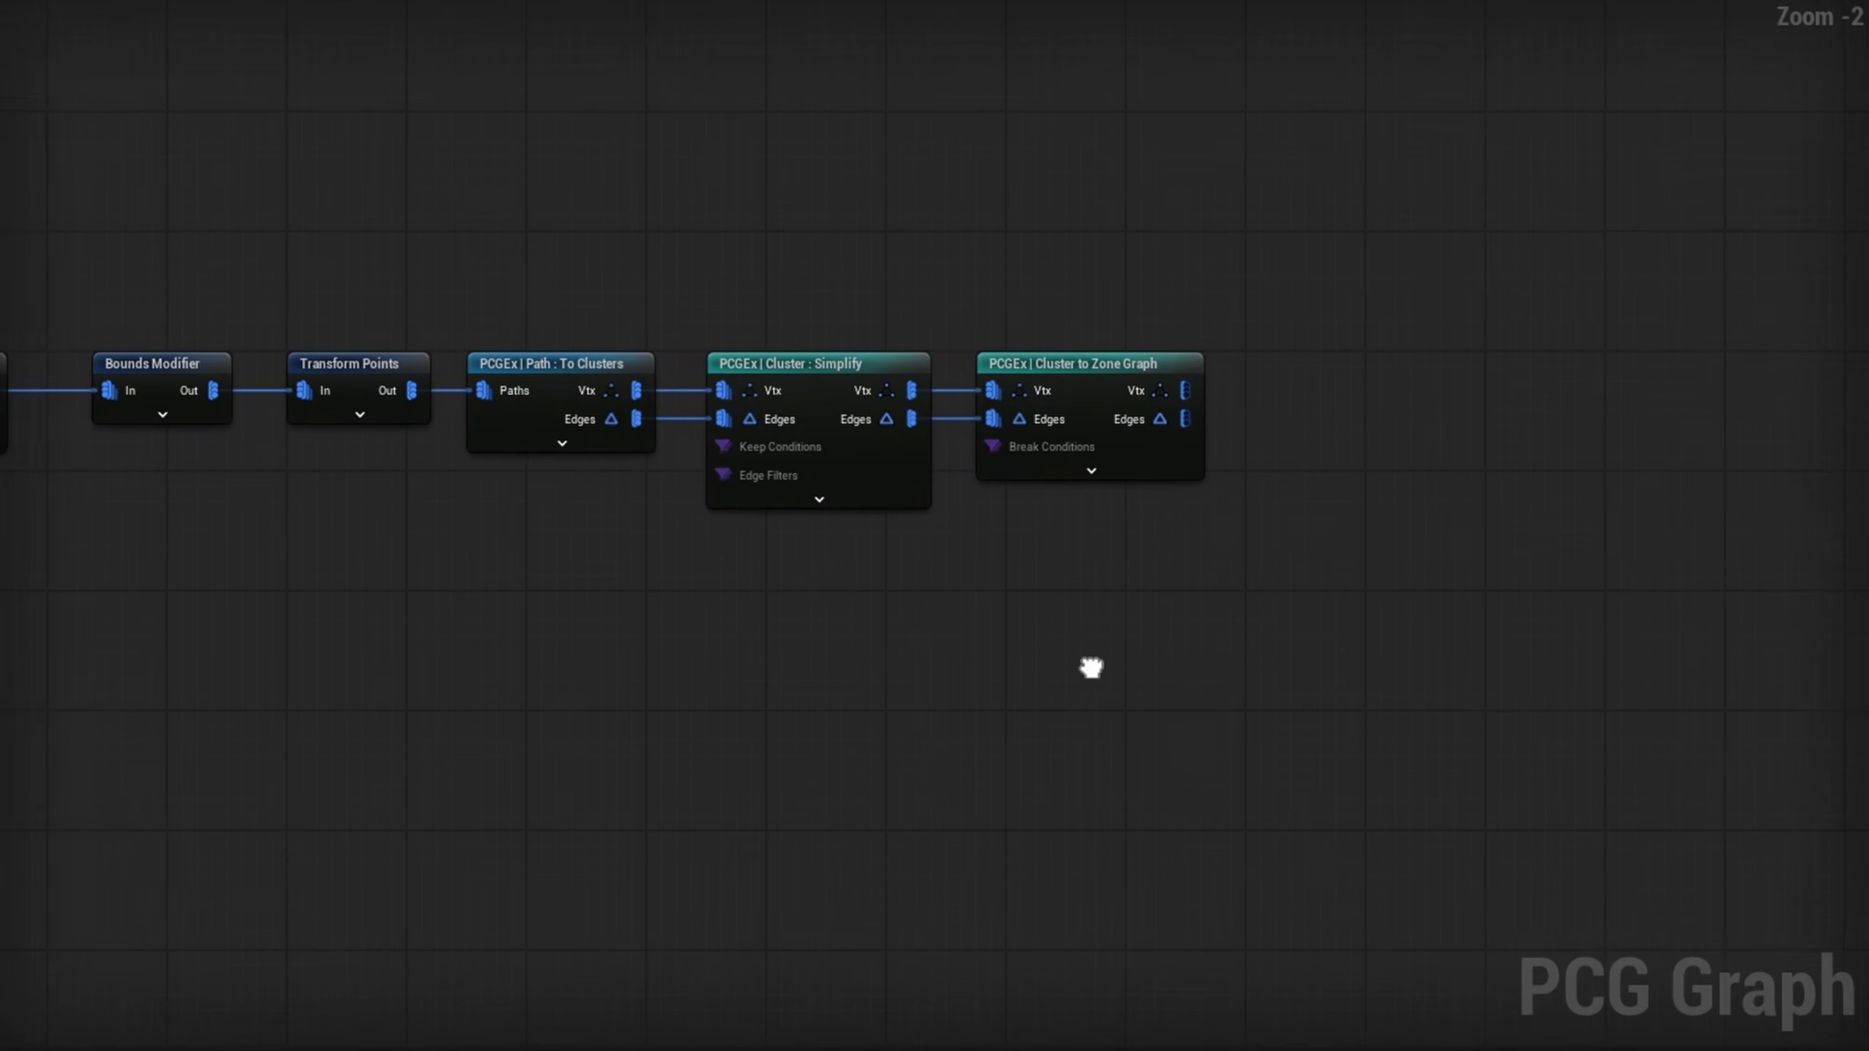
Set Cluster to Zone Graph's road point type to Bezier with Auto tangent length mode, and open its Scale value for editing
right_drag(1084, 660, 964, 697)
click(995, 431)
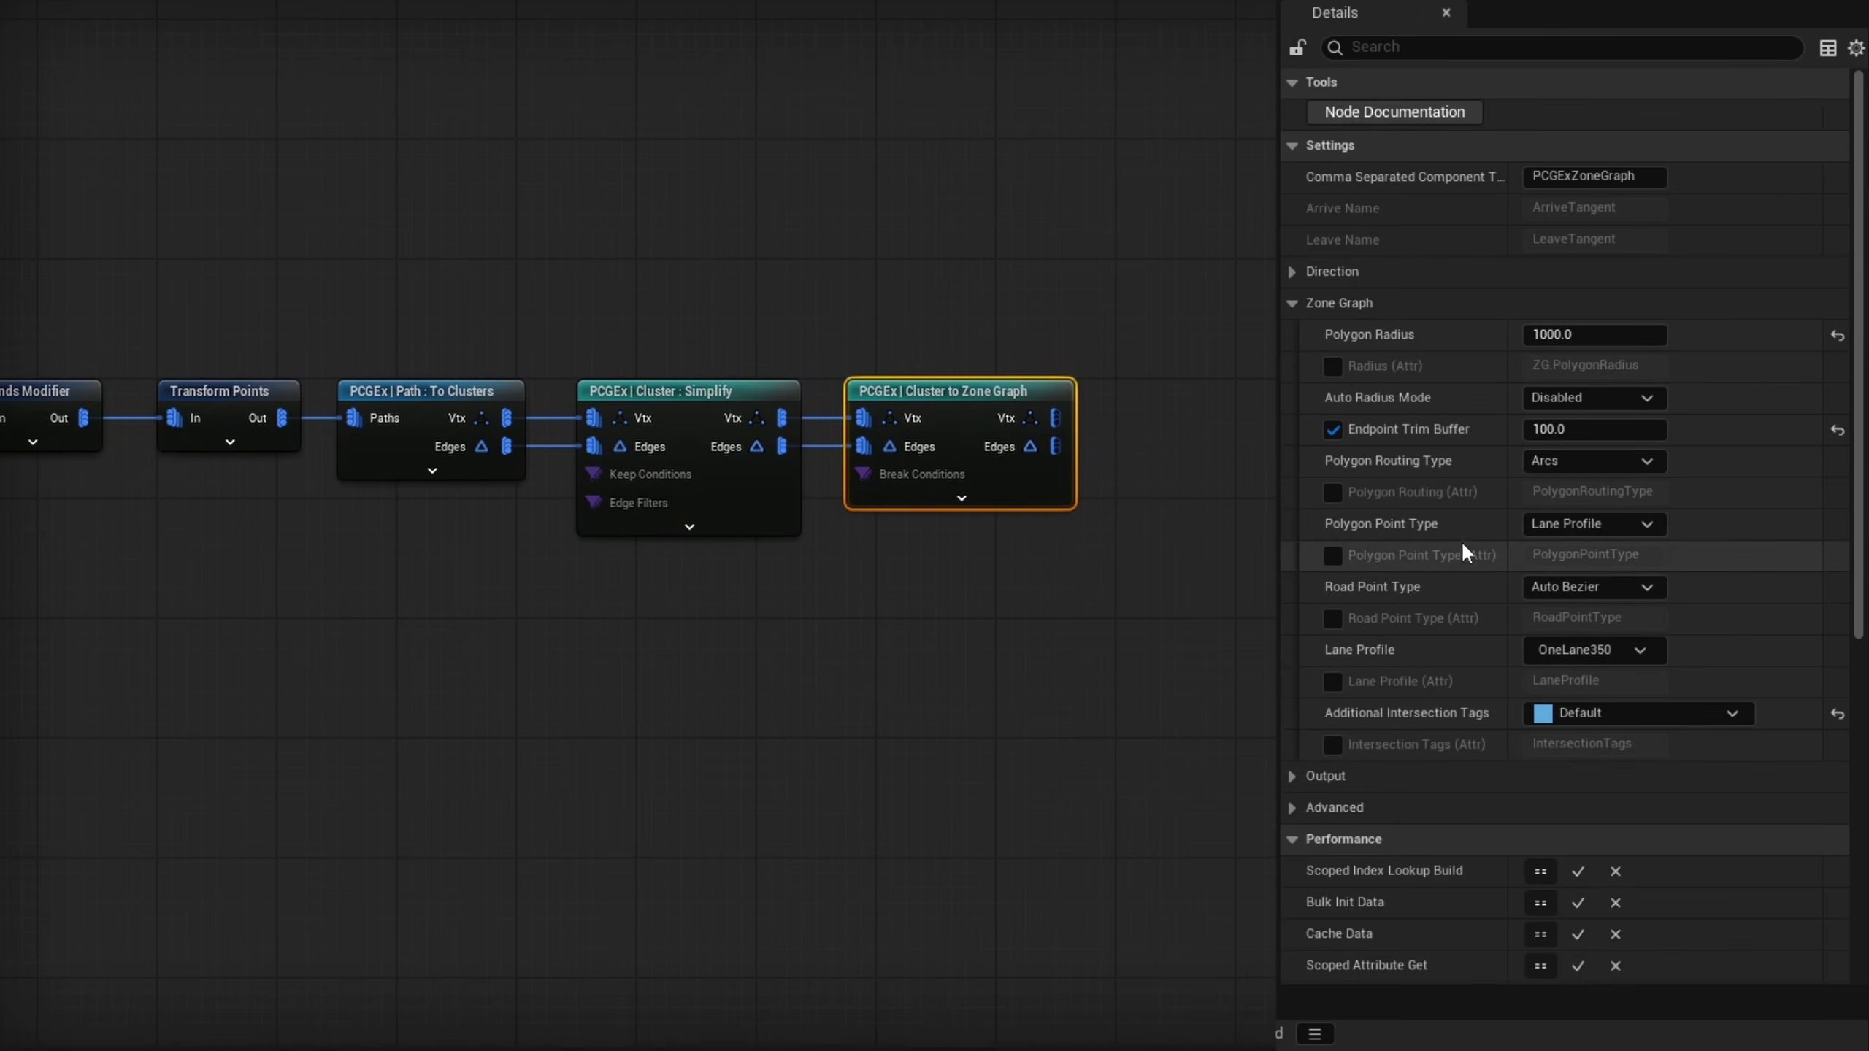
click(1615, 587)
click(1582, 632)
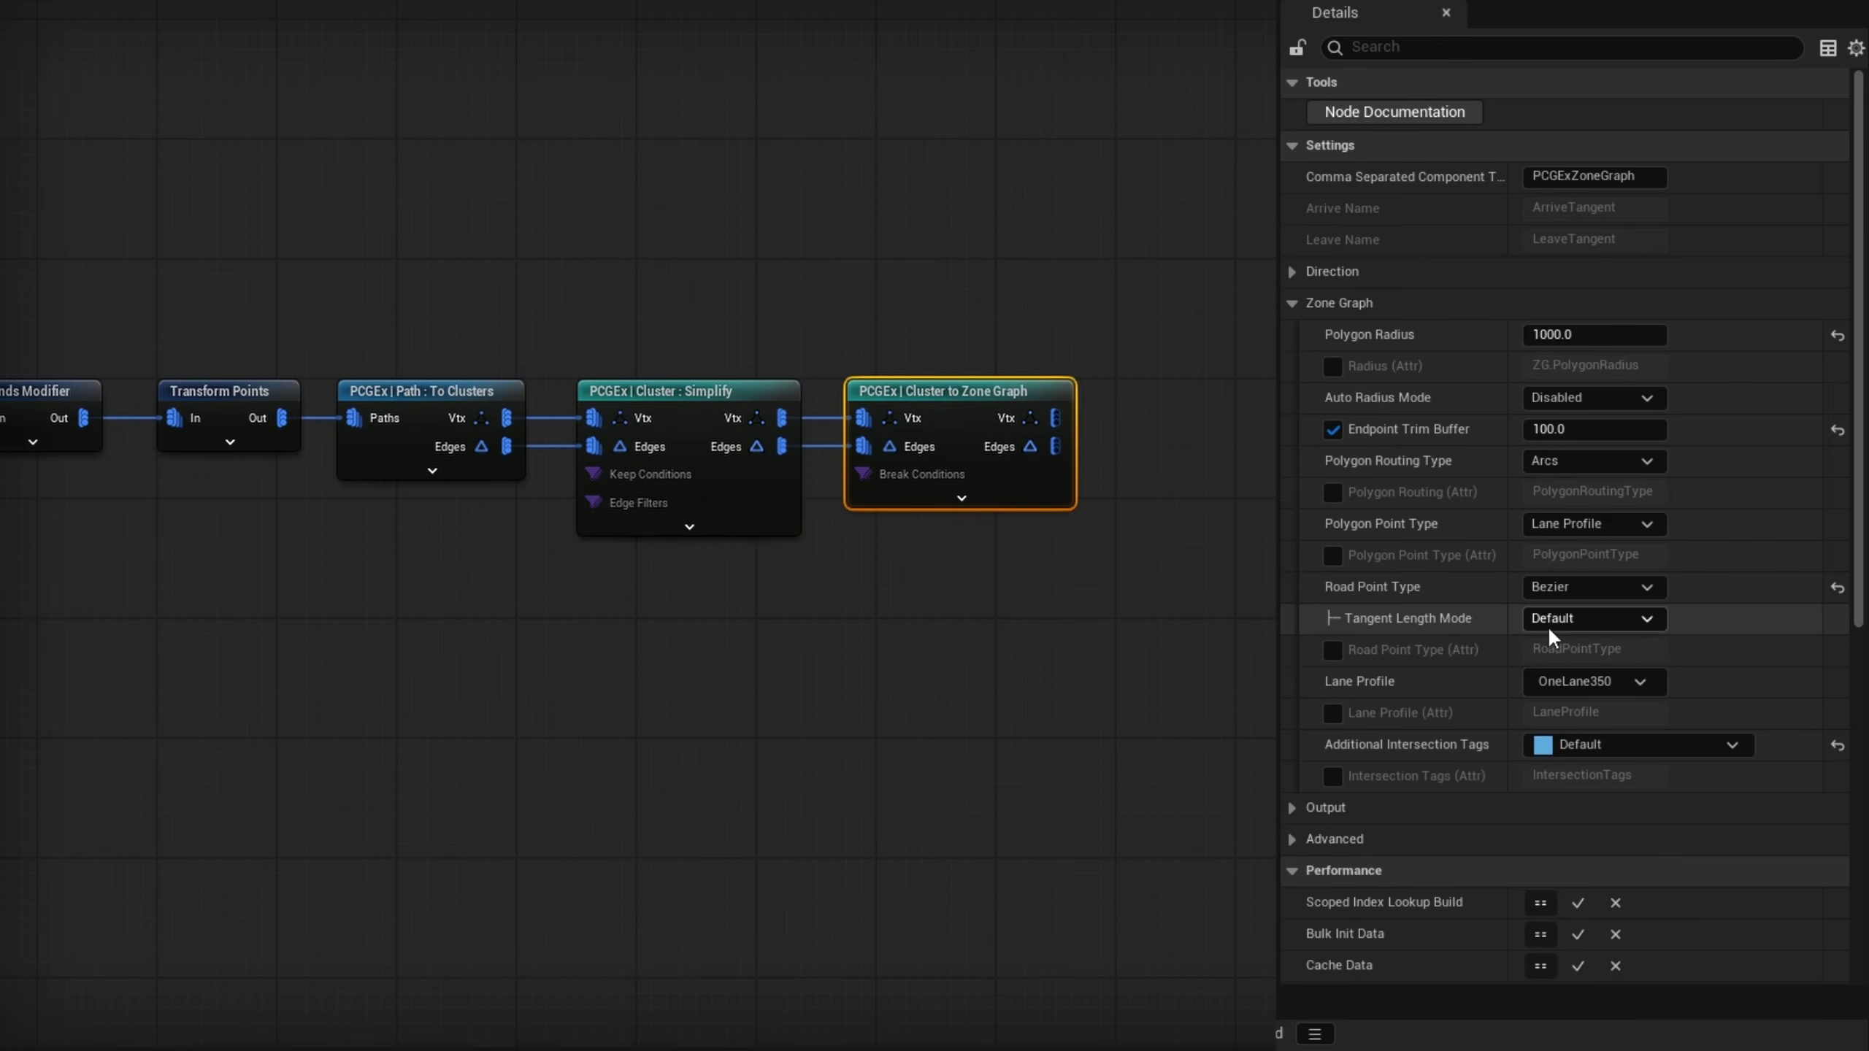
click(1622, 618)
click(1550, 685)
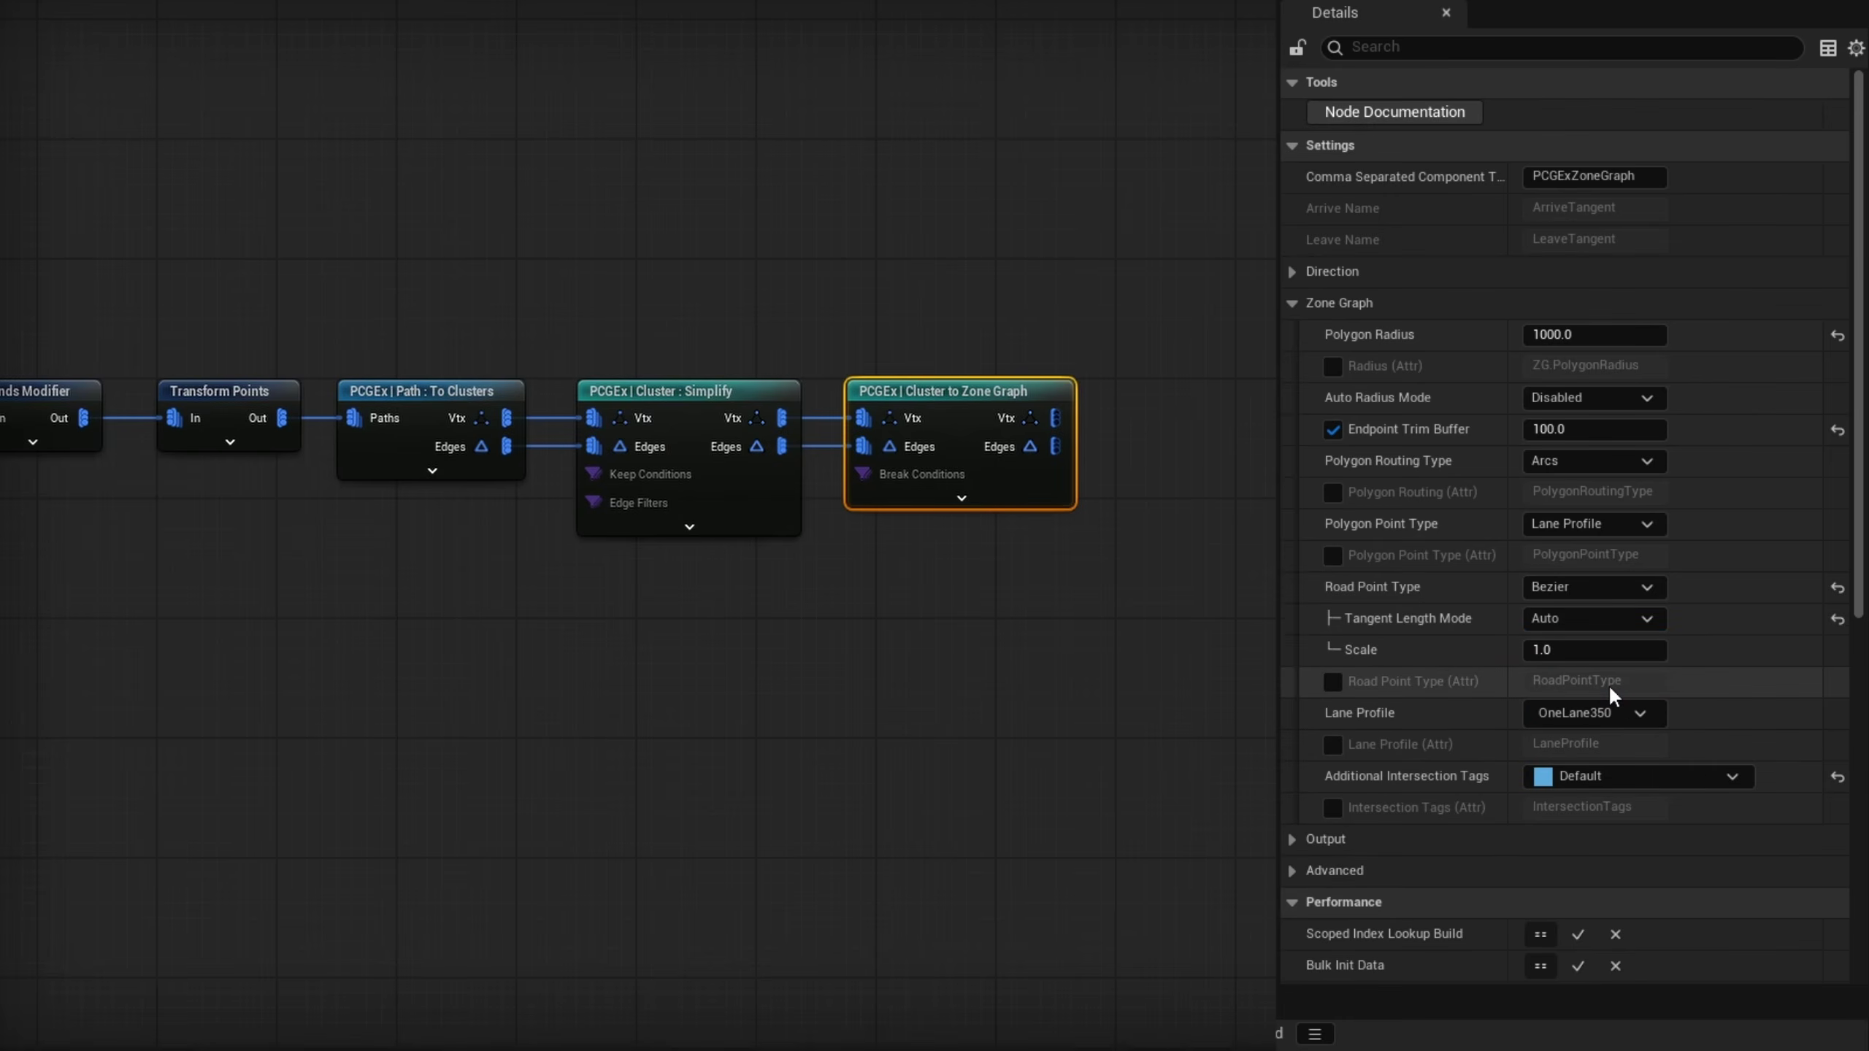
click(1583, 652)
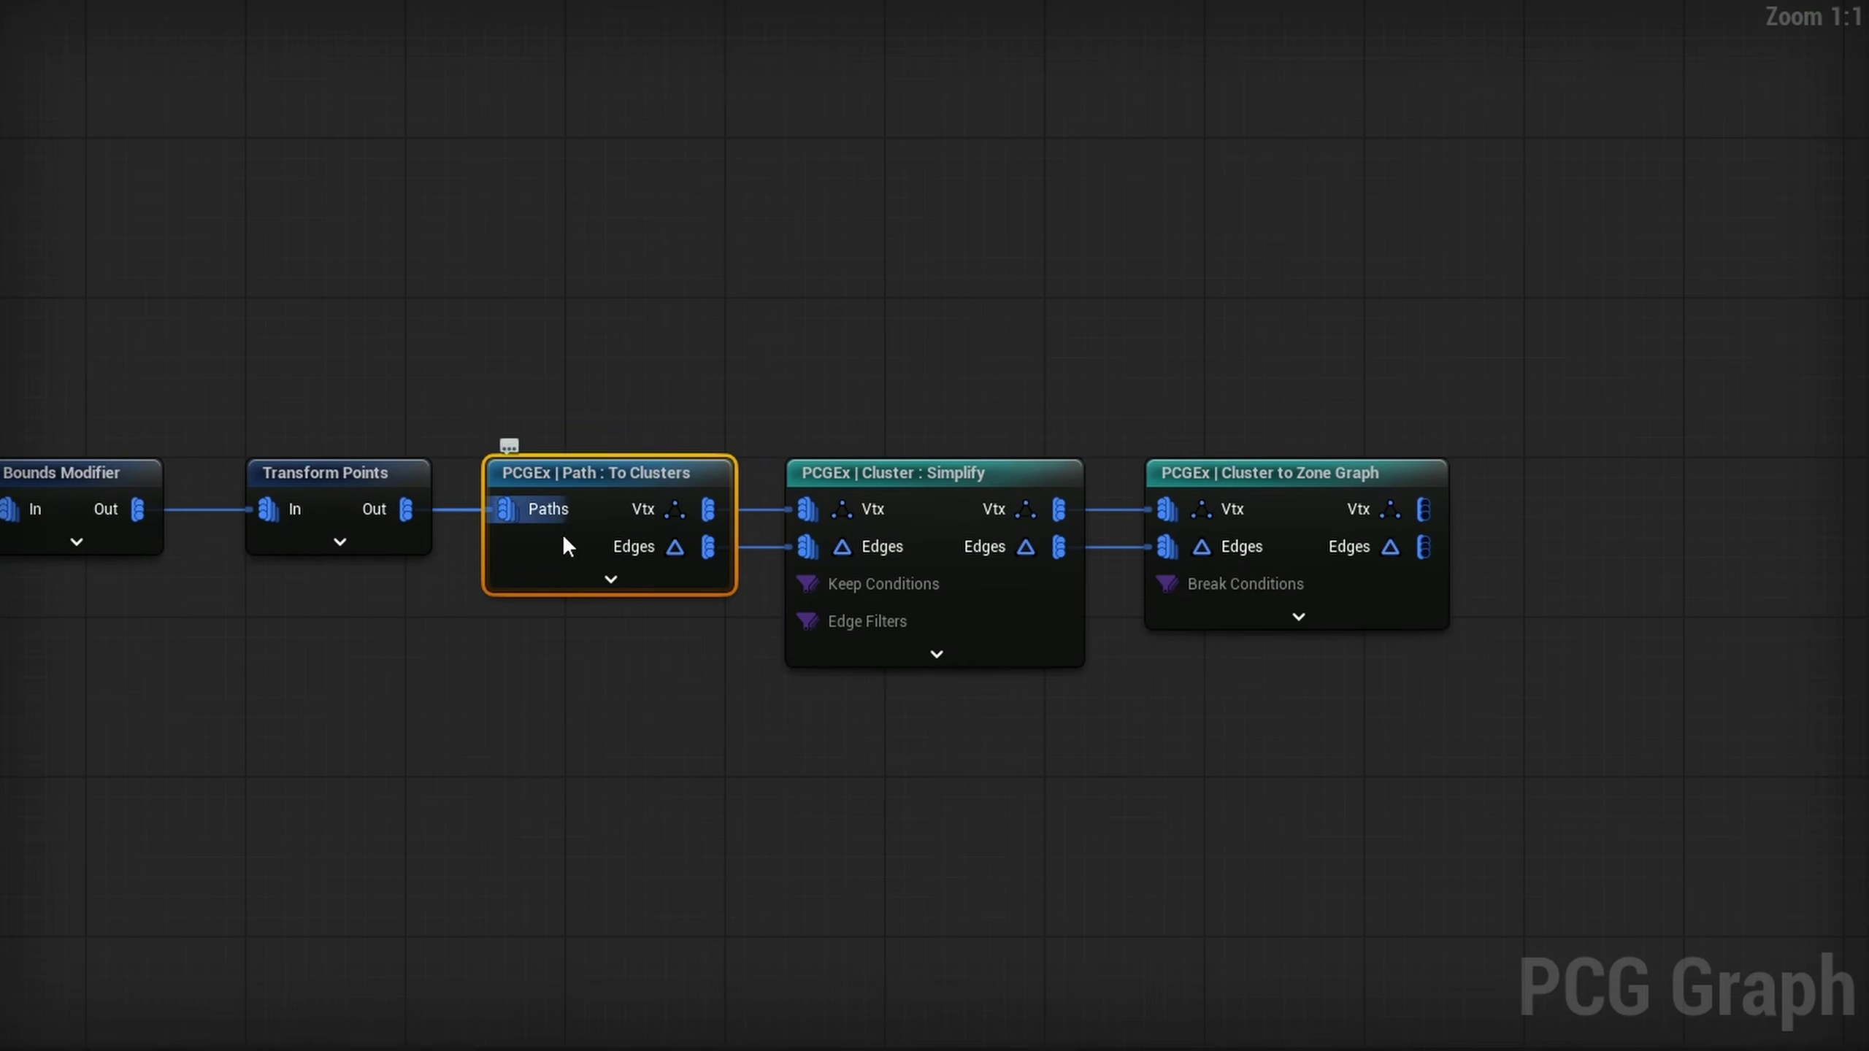
Move the Cluster Simplify and Cluster to Zone Graph nodes further along and disconnect both outputs of Path To Clusters
drag(1346, 388, 1023, 524)
drag(949, 525, 1309, 524)
alt+click(695, 510)
alt+click(708, 547)
Add a PCGEx Cluster Fuse node after Path To Clusters and connect its Vtx and Edges outputs to Cluster Simplify
drag(708, 509, 876, 482)
text(fuse)
key(Up)
key(Return)
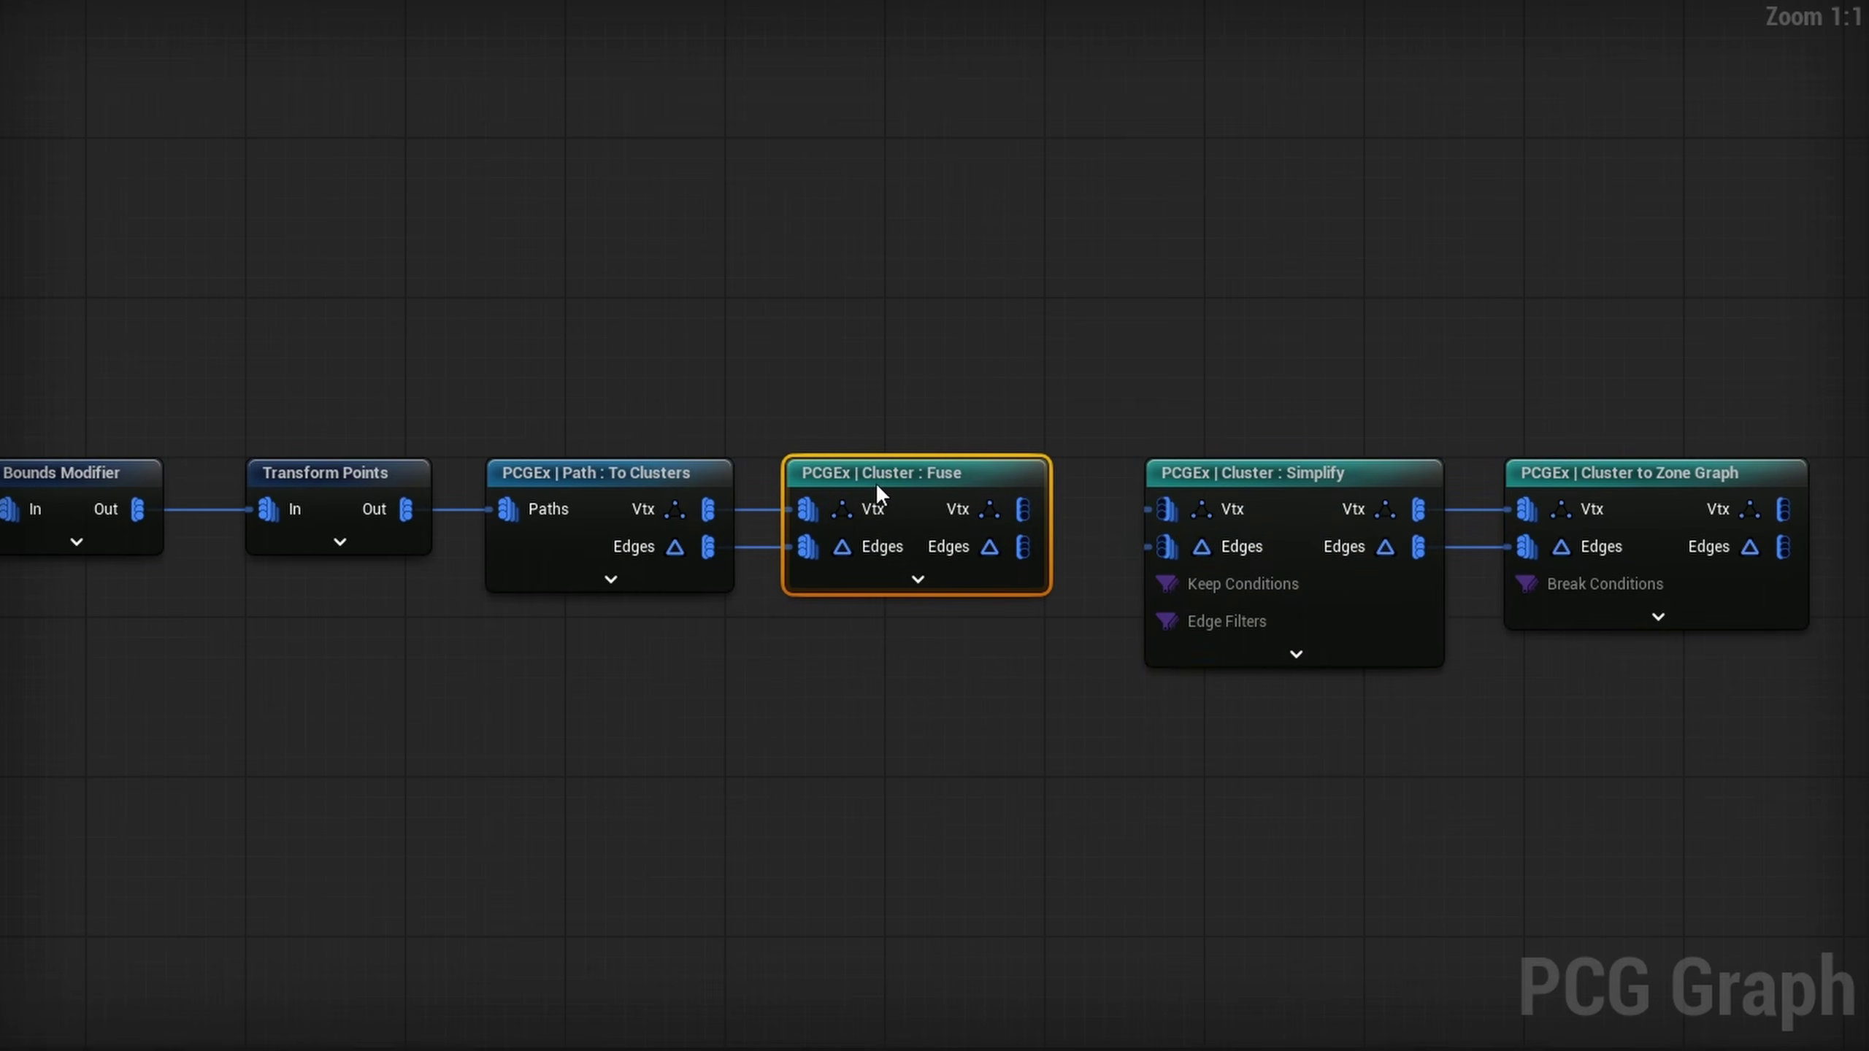
drag(1153, 512, 1155, 512)
drag(1022, 546, 1201, 546)
Set the point/point fuse tolerance of the Cluster Fuse node to 100
right_drag(1002, 694, 865, 693)
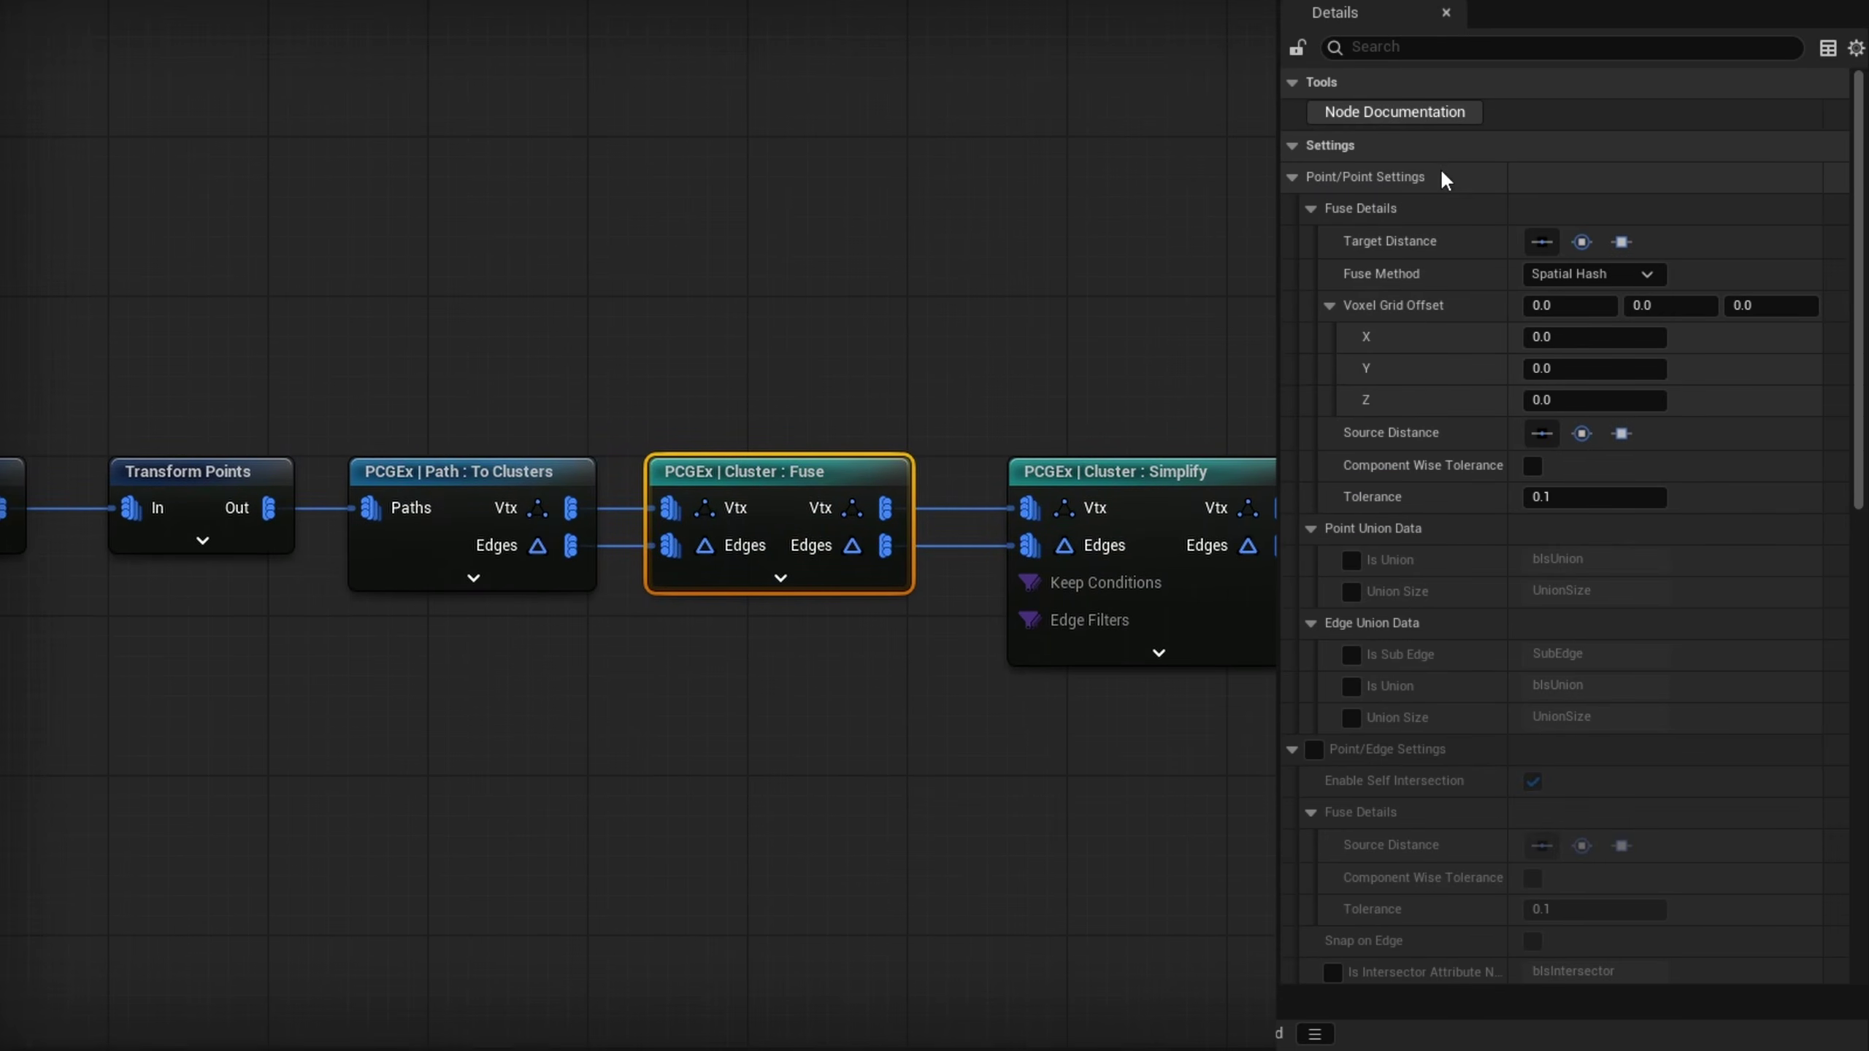
click(1582, 497)
text(100)
key(Return)
click(1422, 501)
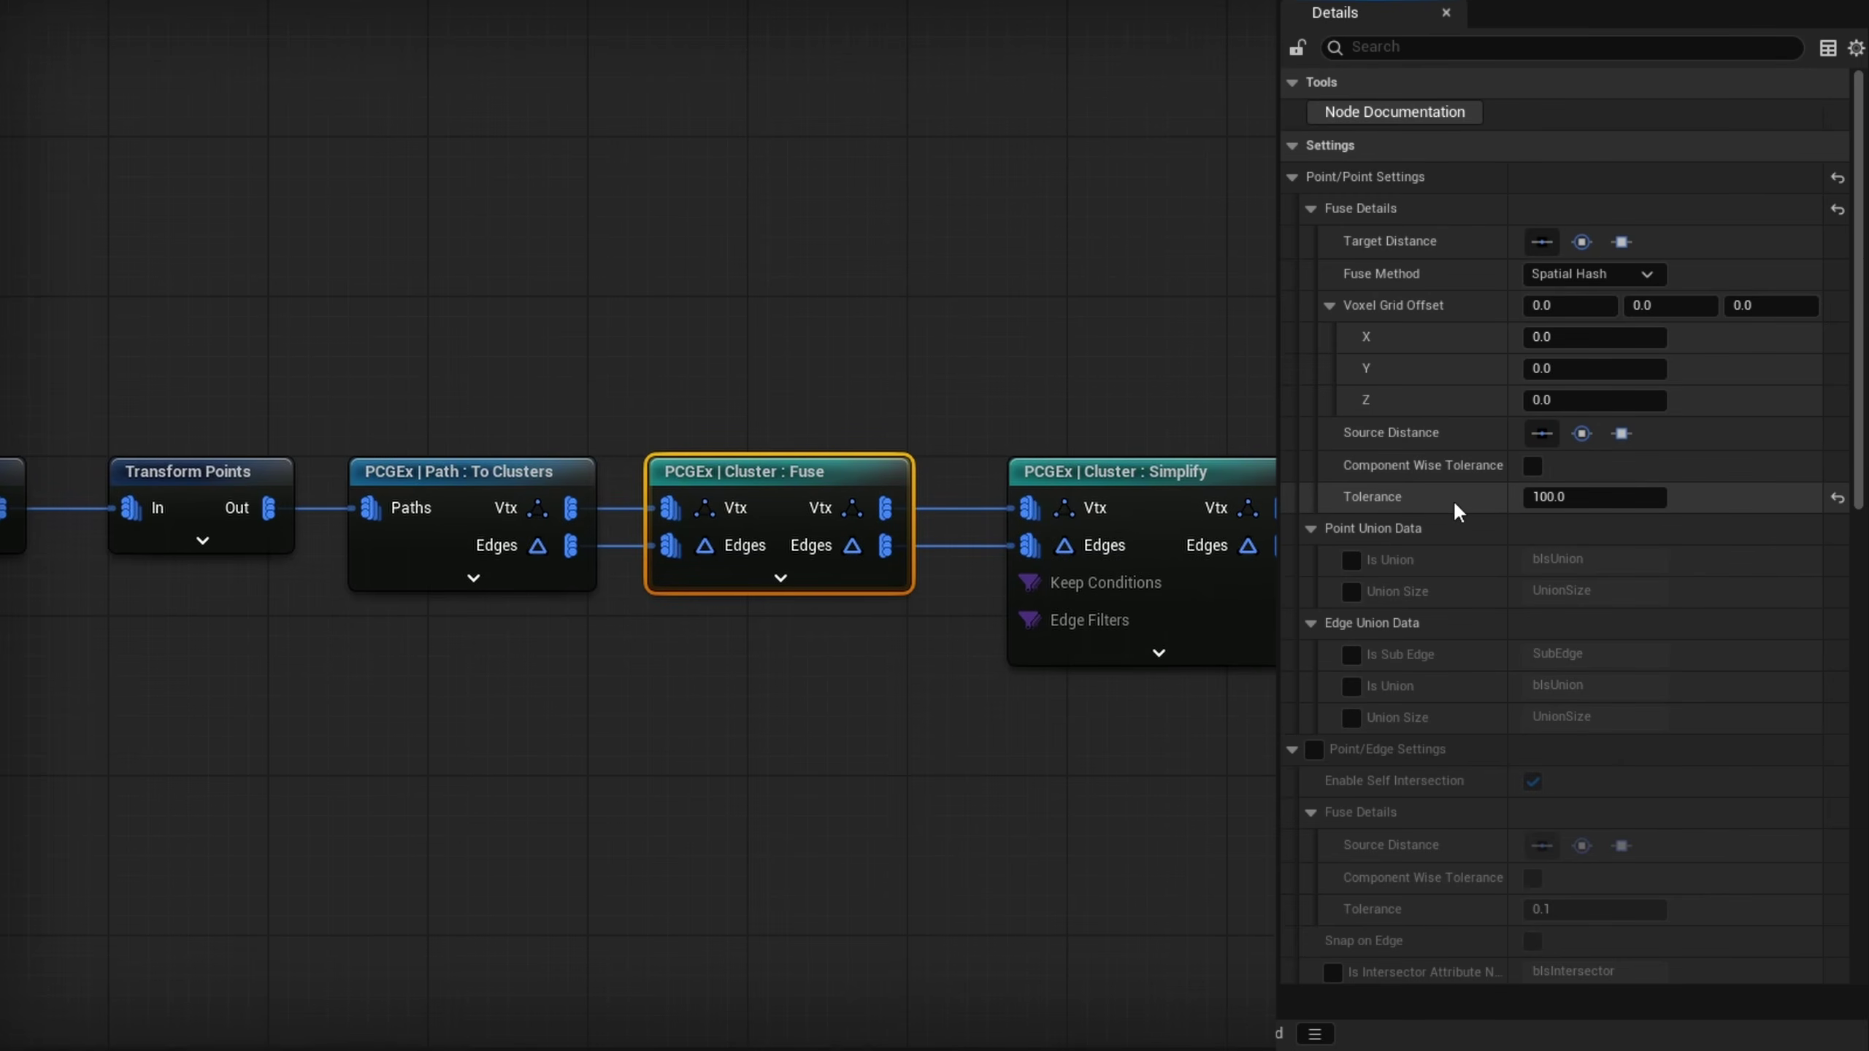
Review the Path To Clusters settings and set the Cluster Simplify node's angular threshold to 3 degrees
click(515, 567)
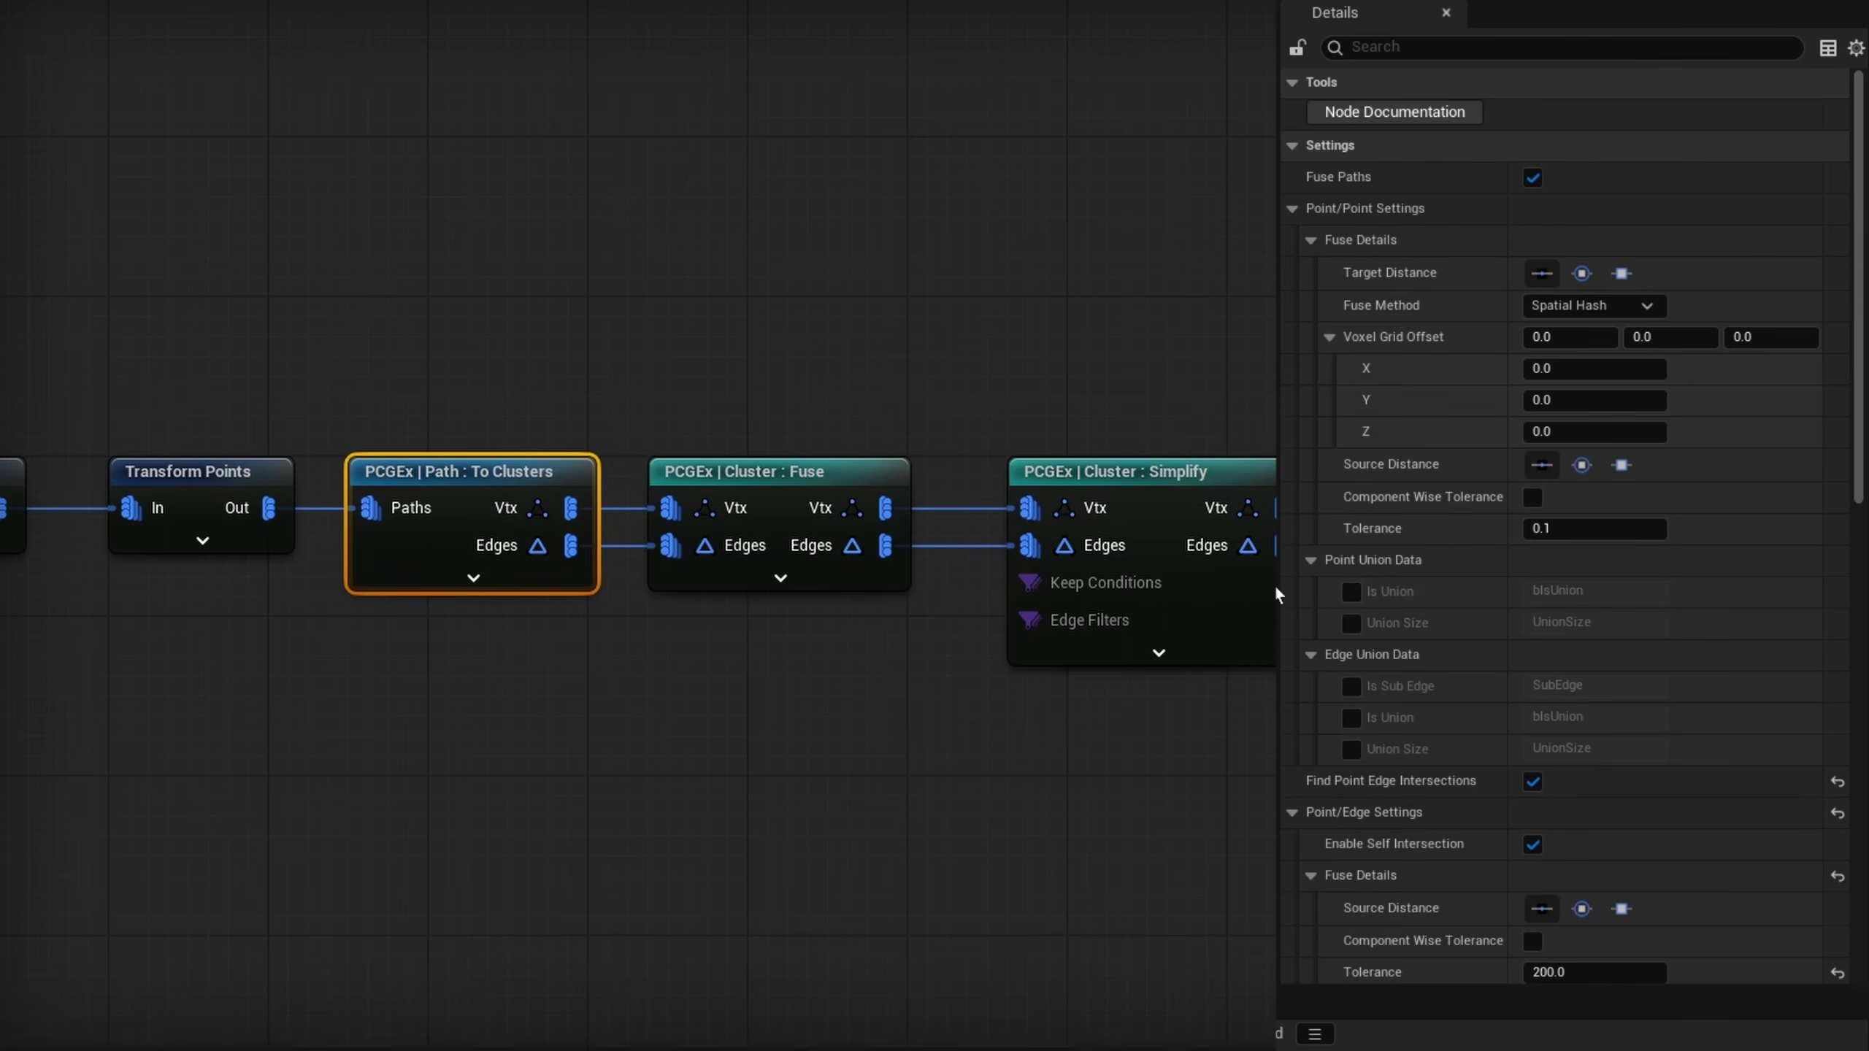
drag(757, 460, 791, 648)
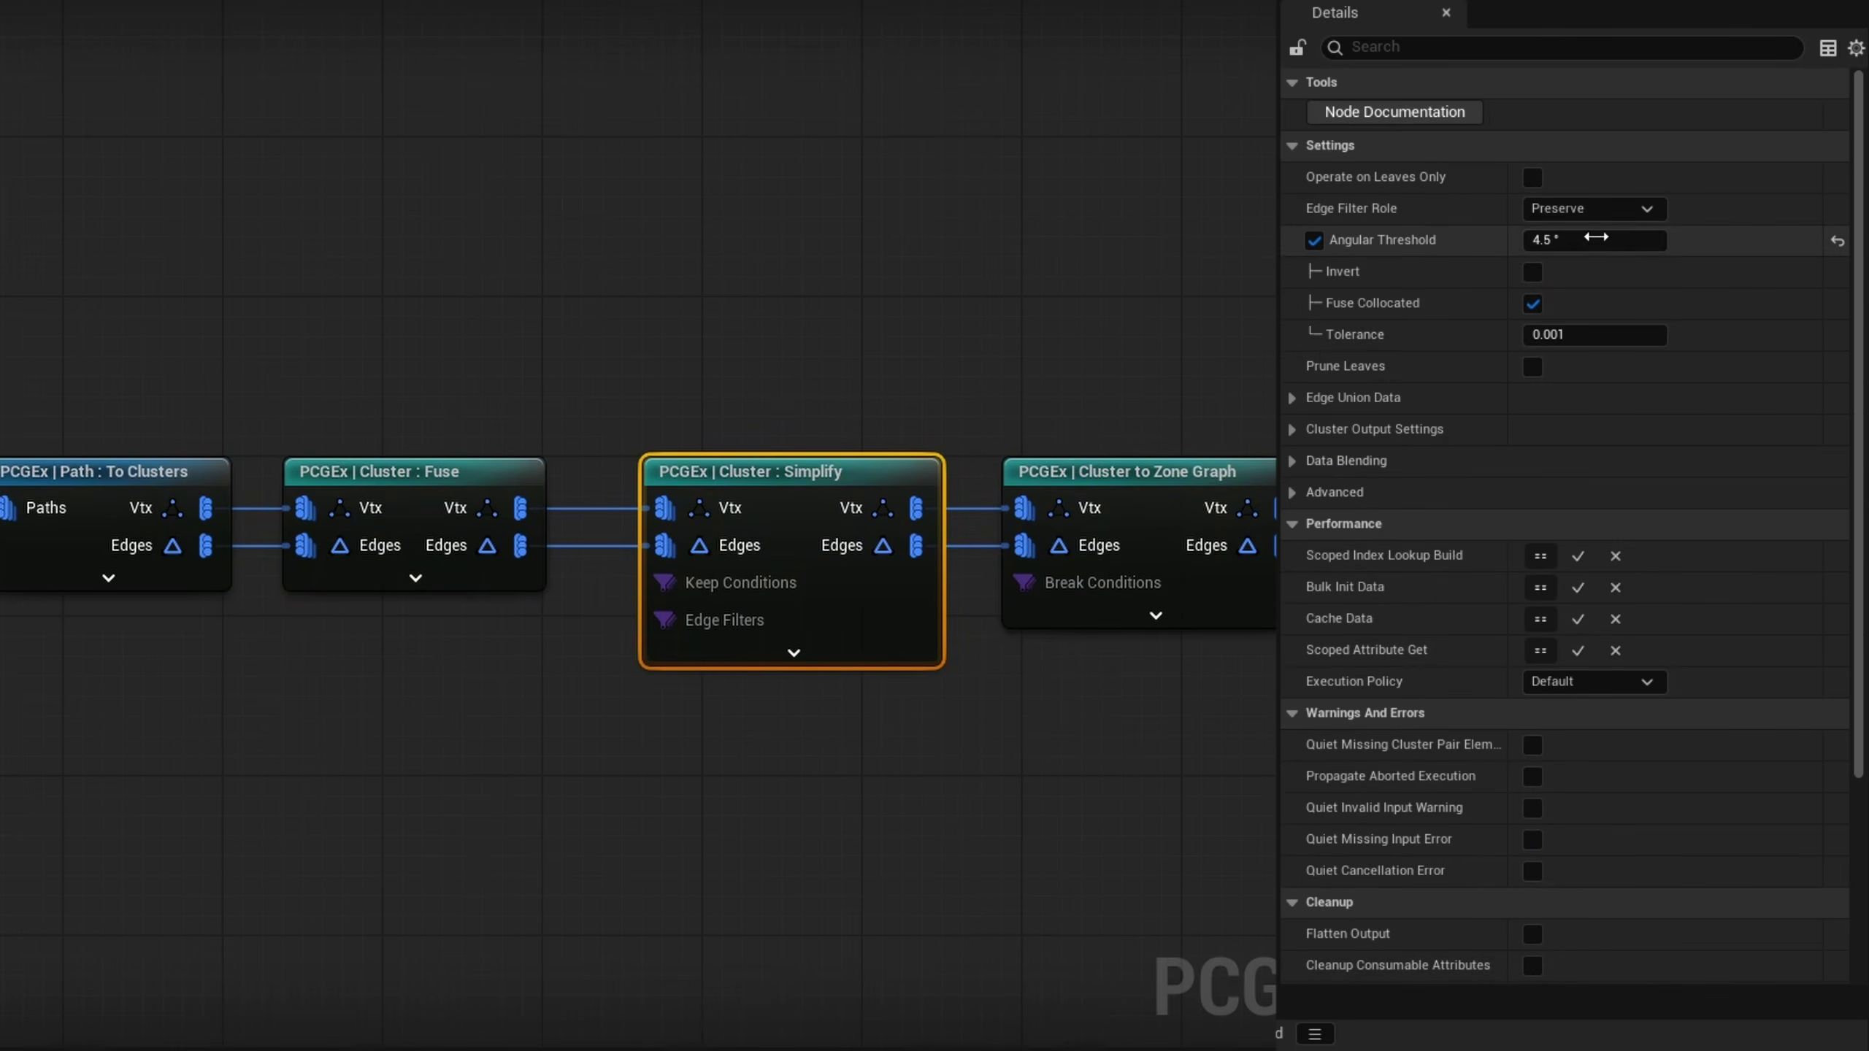
click(1582, 239)
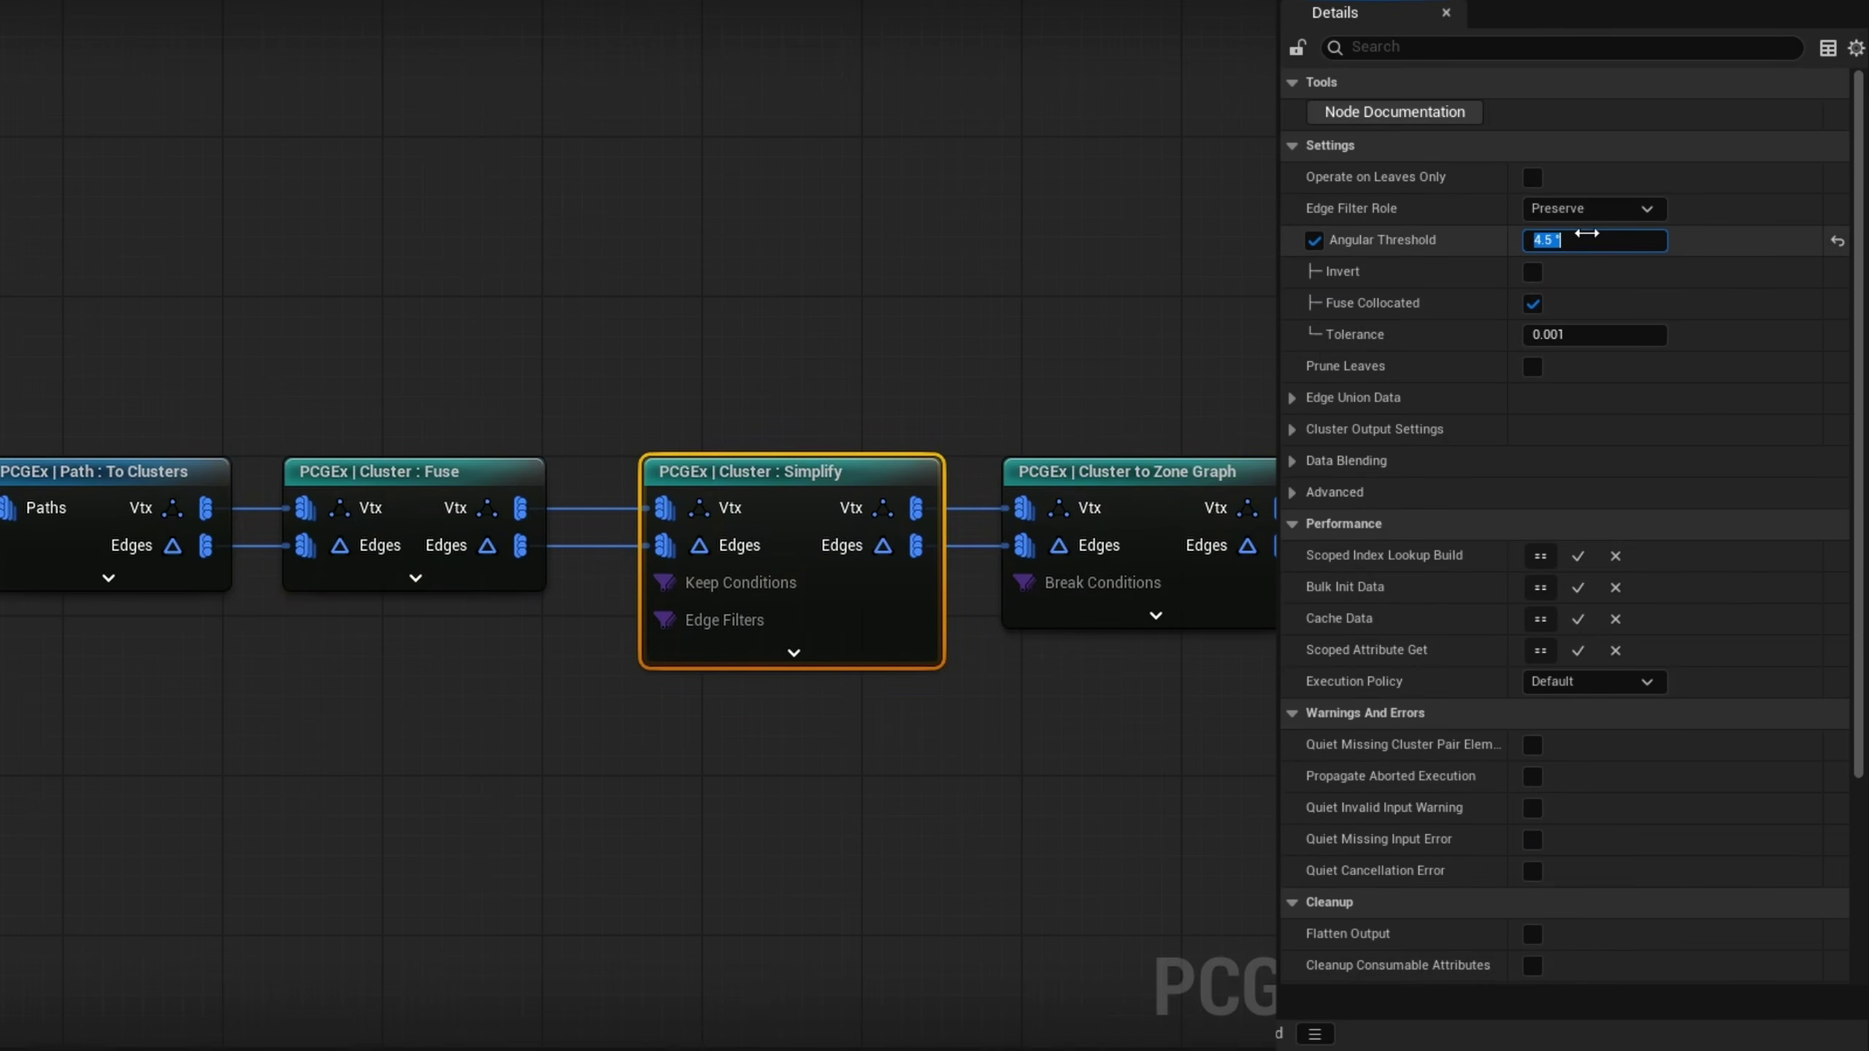
text(3)
key(Return)
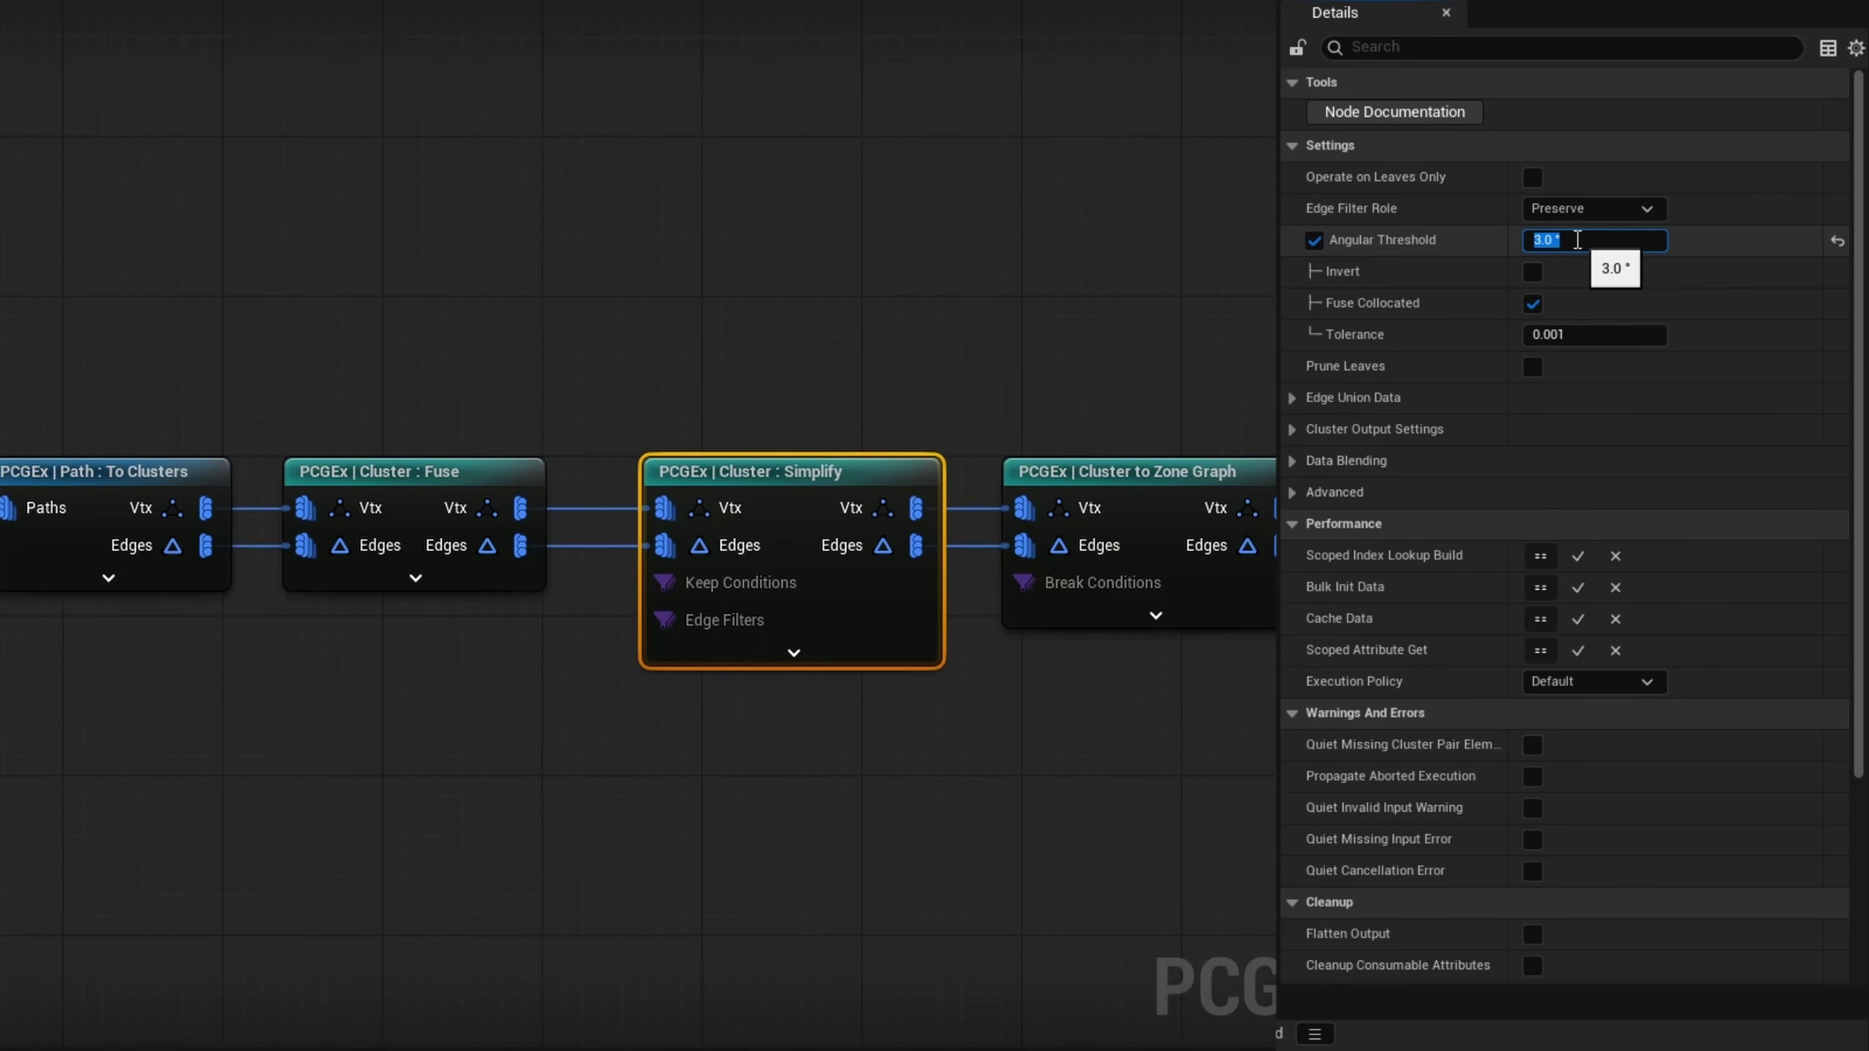